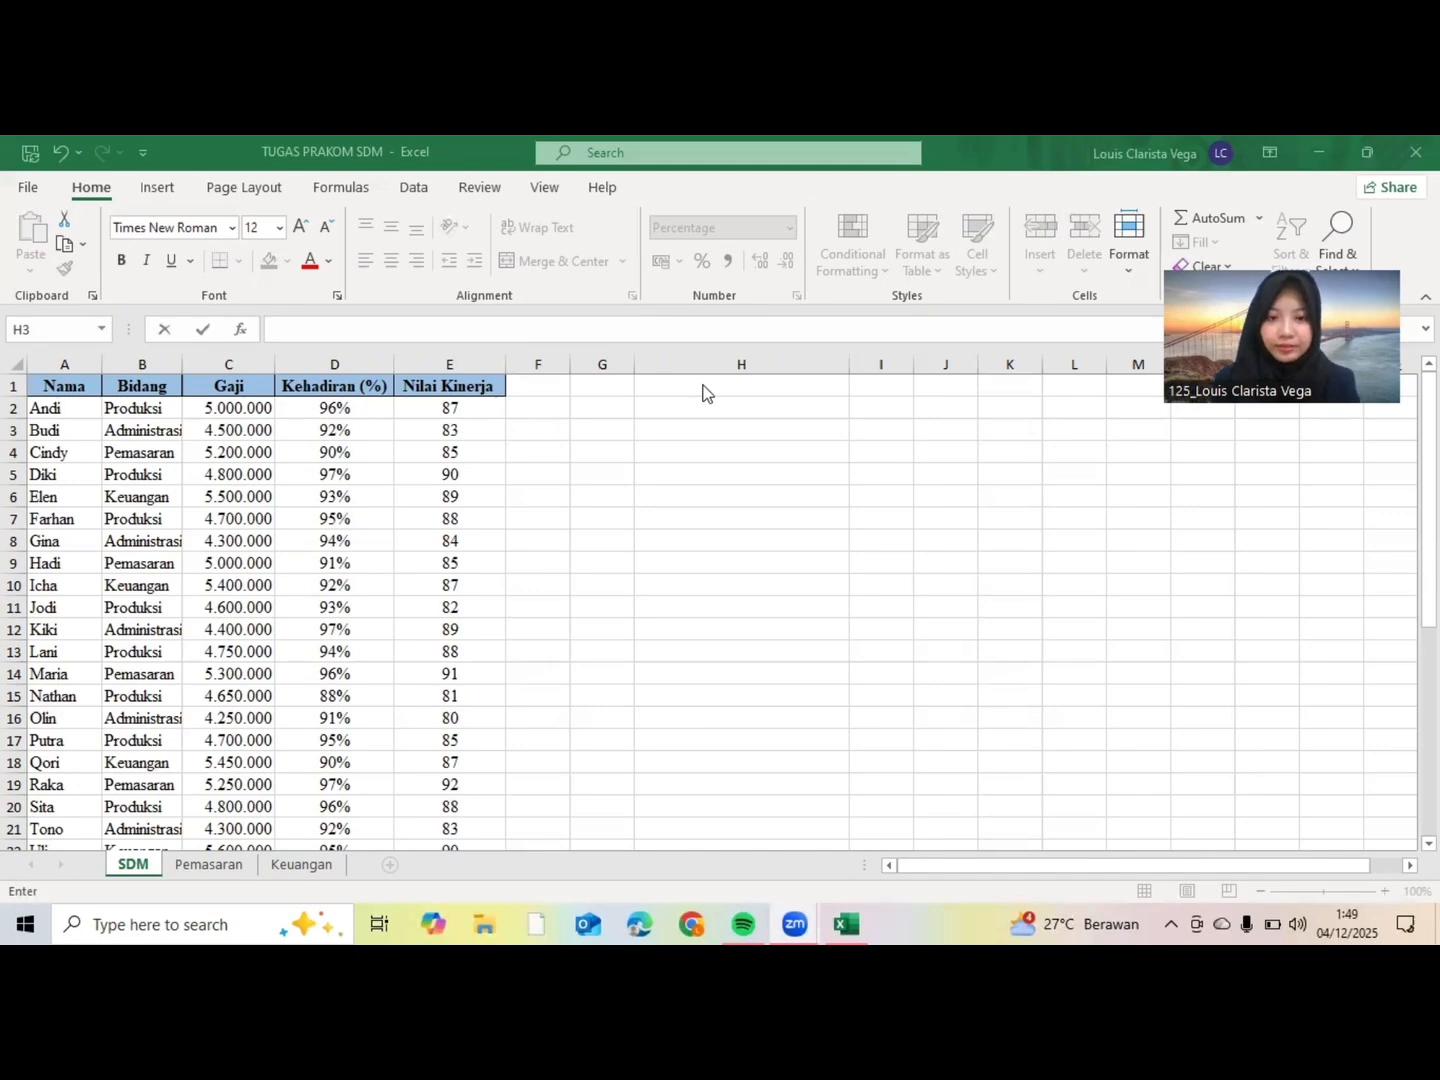
Step: Enter the label "RATA-RATA KEHADIRAN" in cell H1 of the SDM sheet
key(Up)
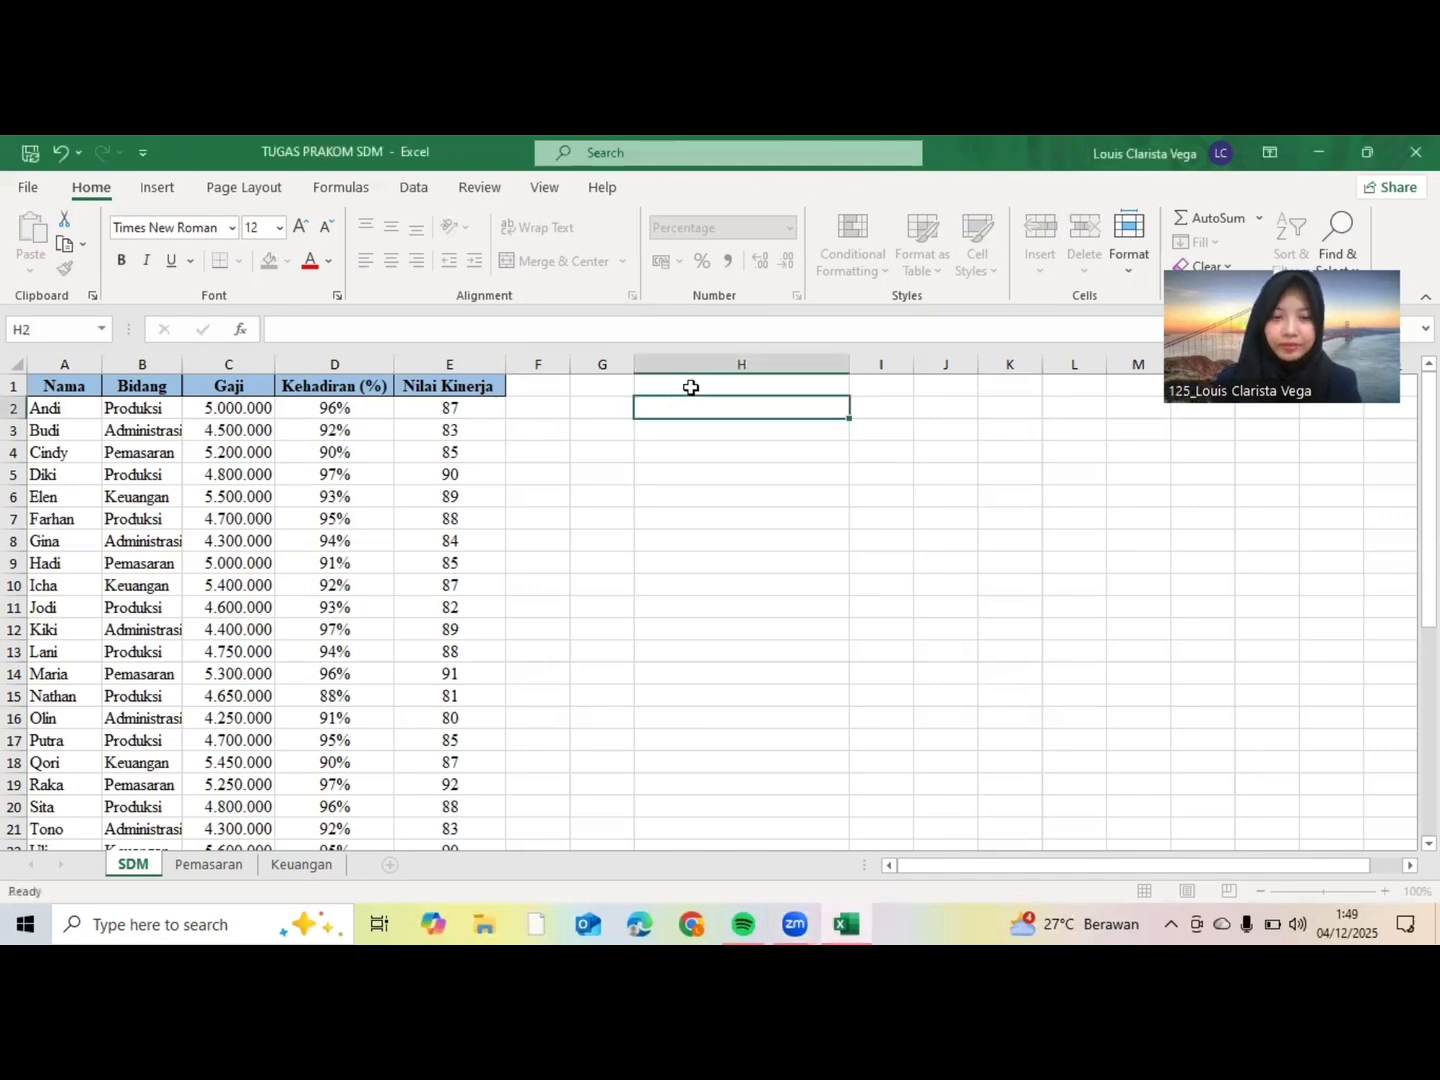
click(690, 387)
text(RATA-RT)
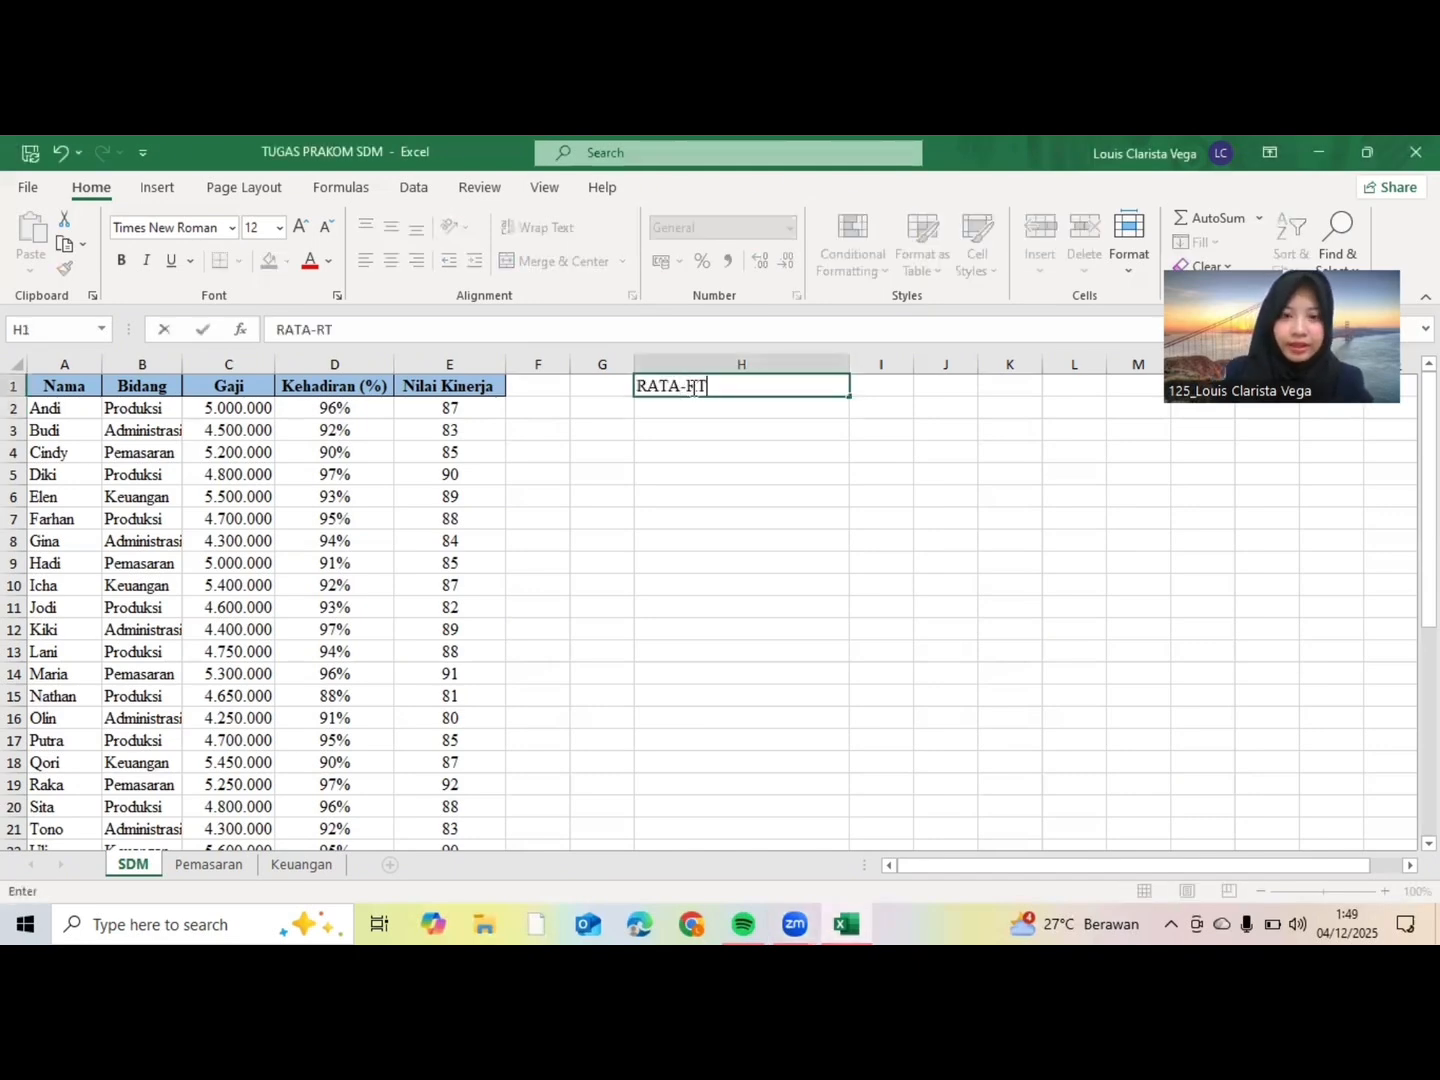
key(BackSpace)
text(A)
text(TA KEHADIRAN)
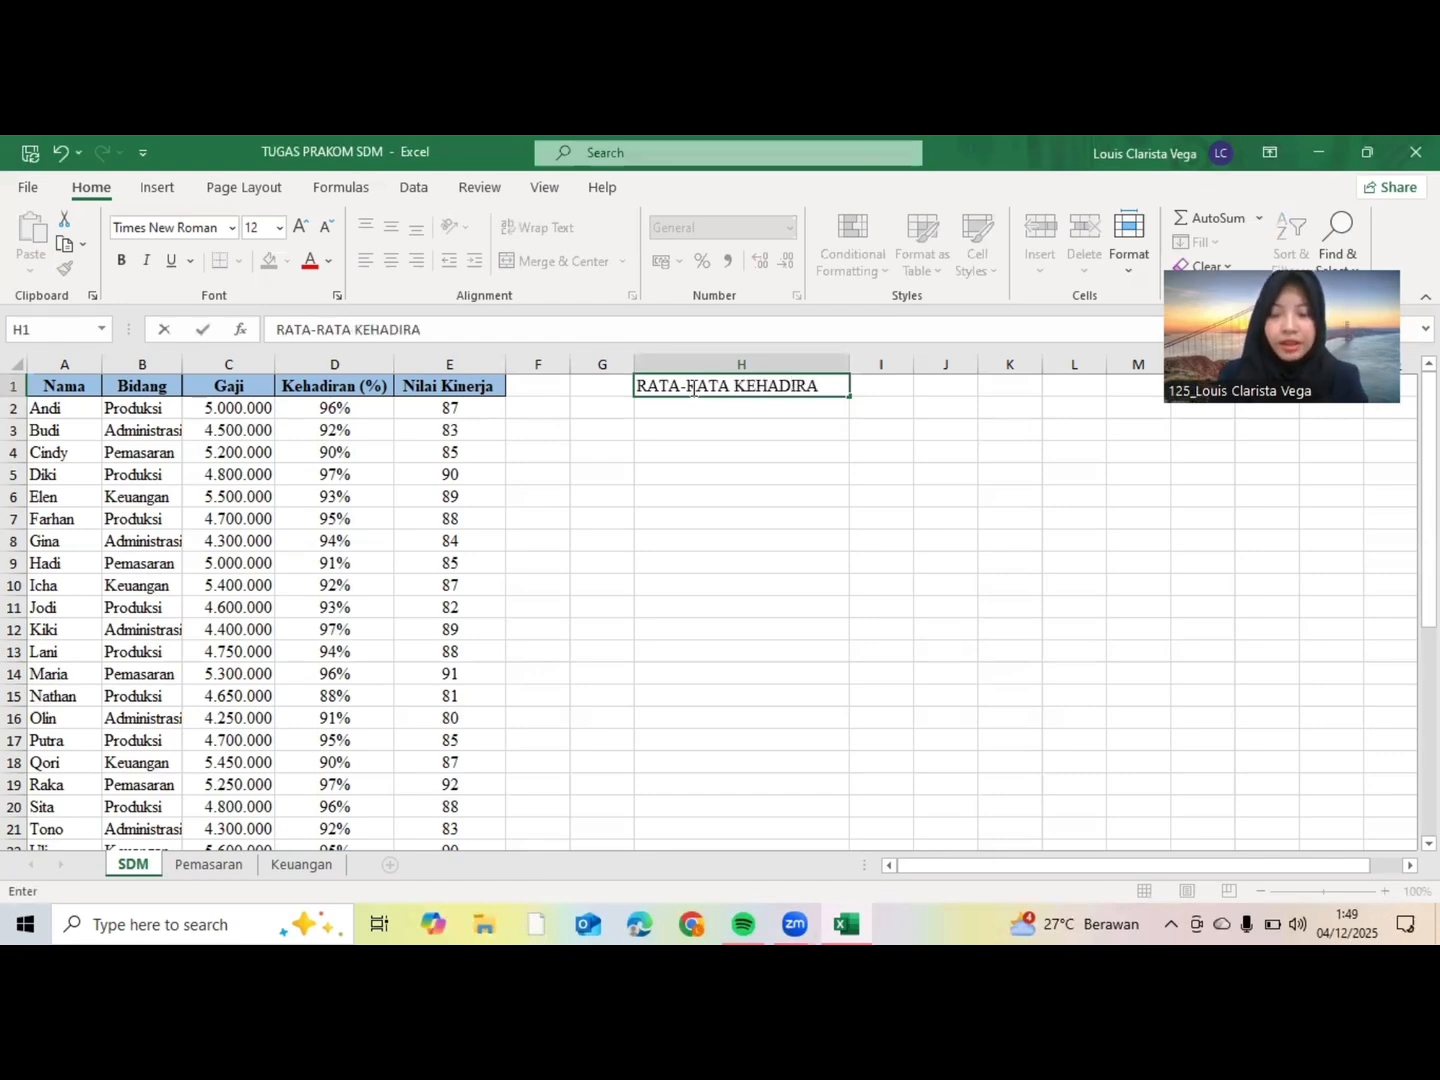
Step: Calculate the average attendance in cell I1 with the formula =AVERAGE(D2:D31)
click(887, 394)
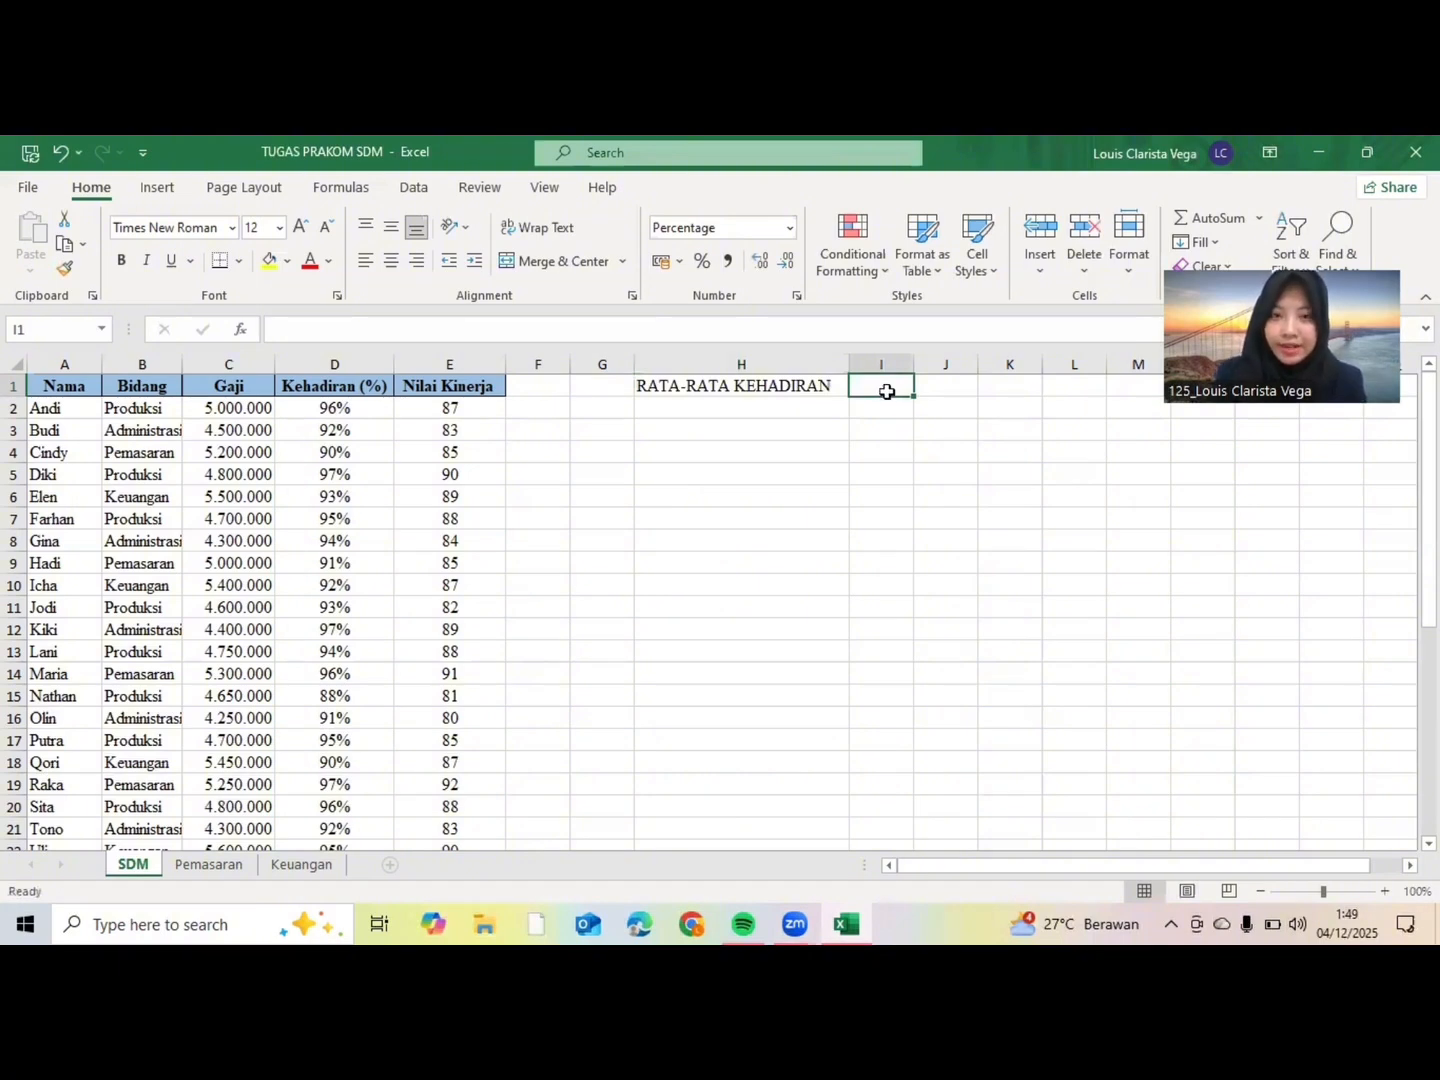
text(=)
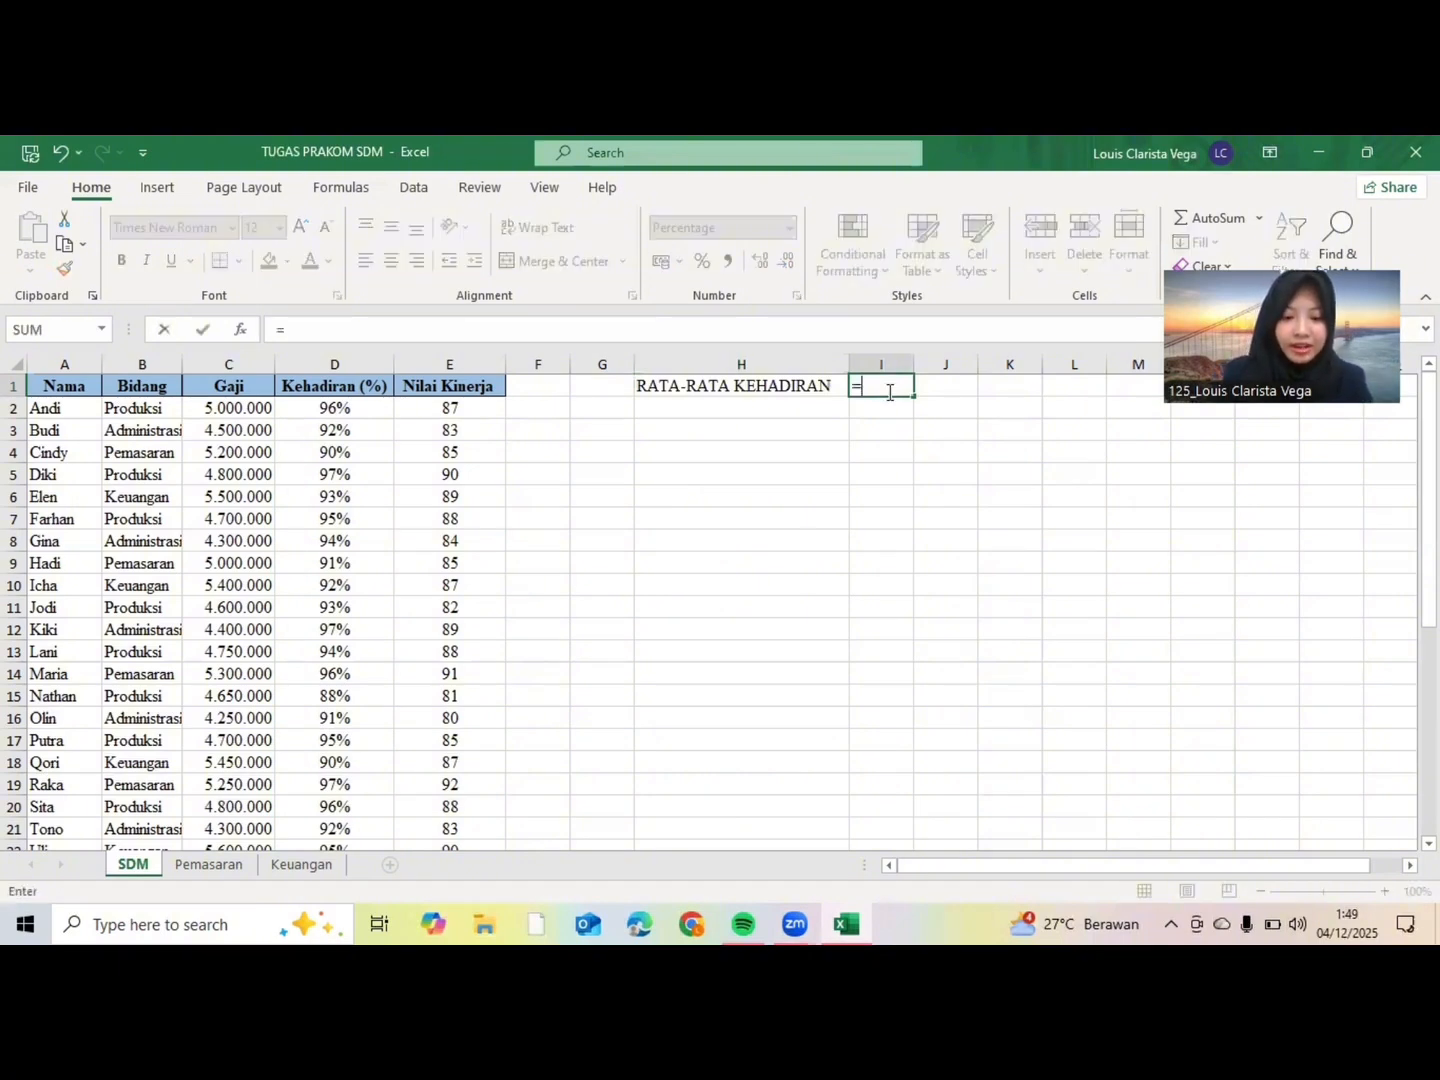
text(A)
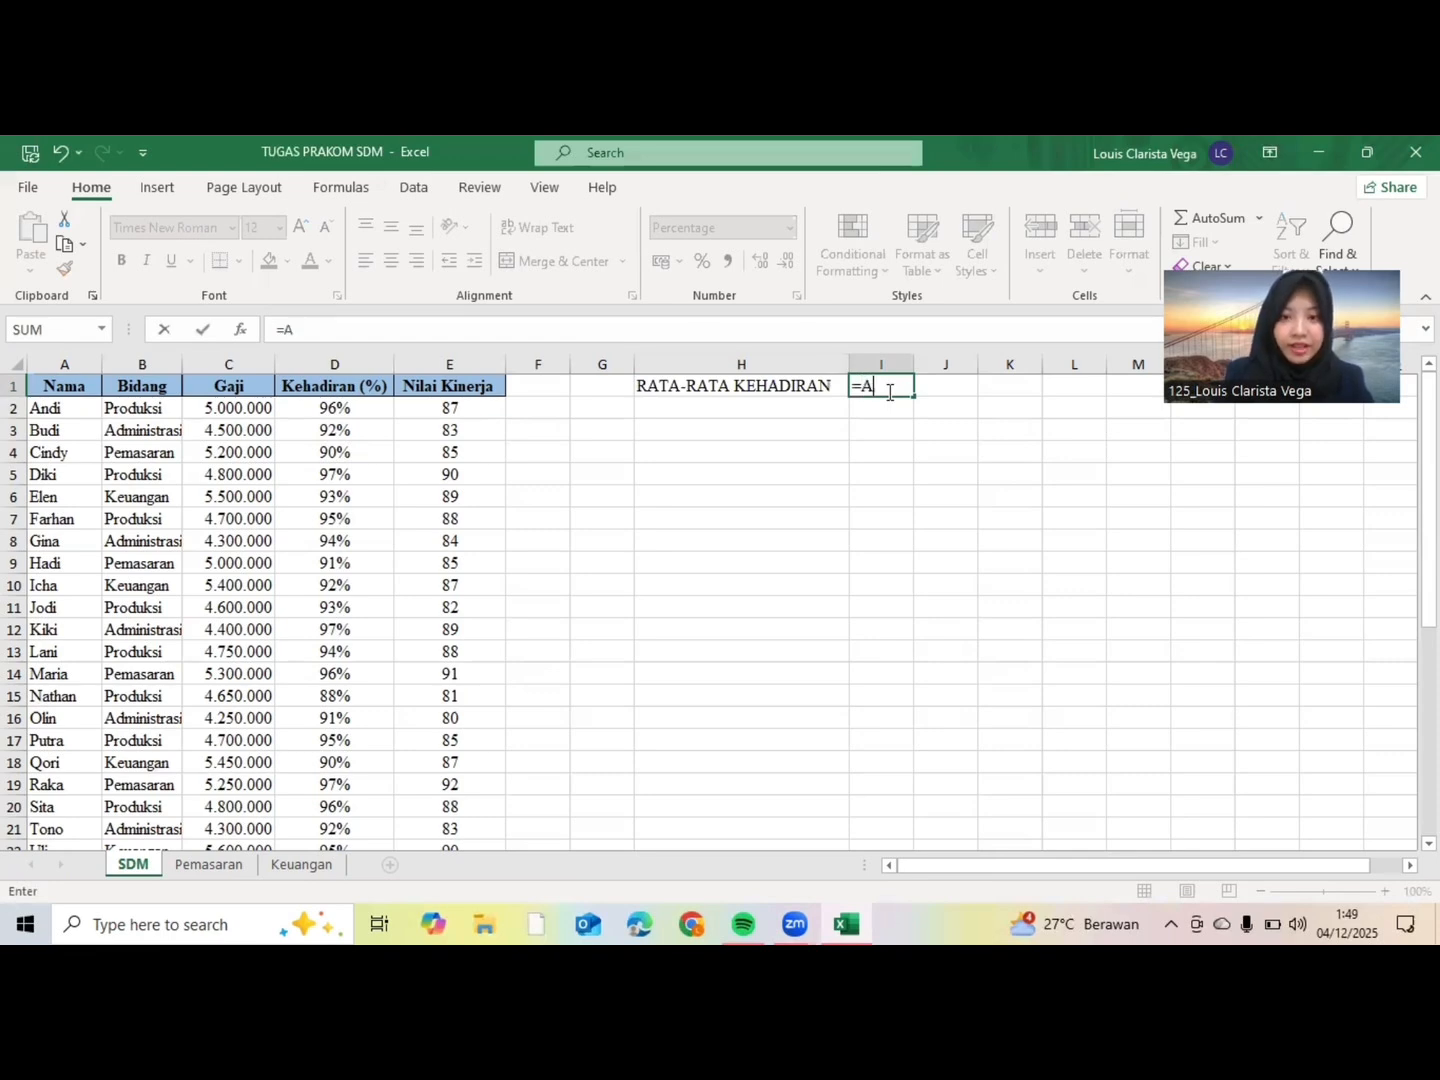
text(VERAGE)
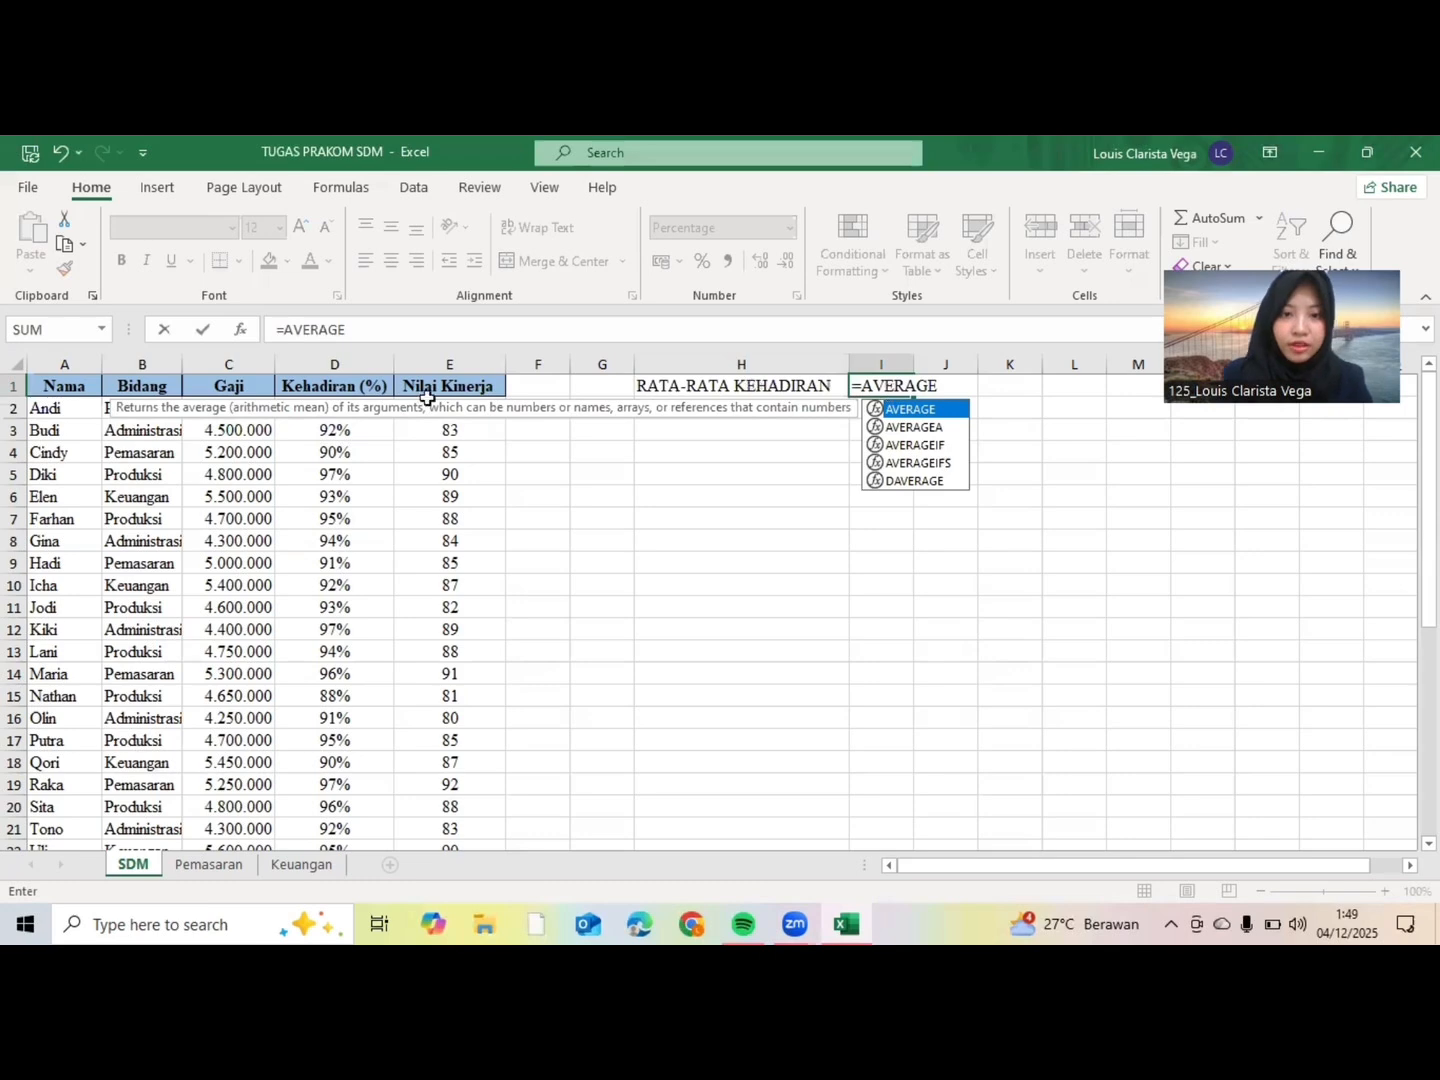
text(()
click(391, 413)
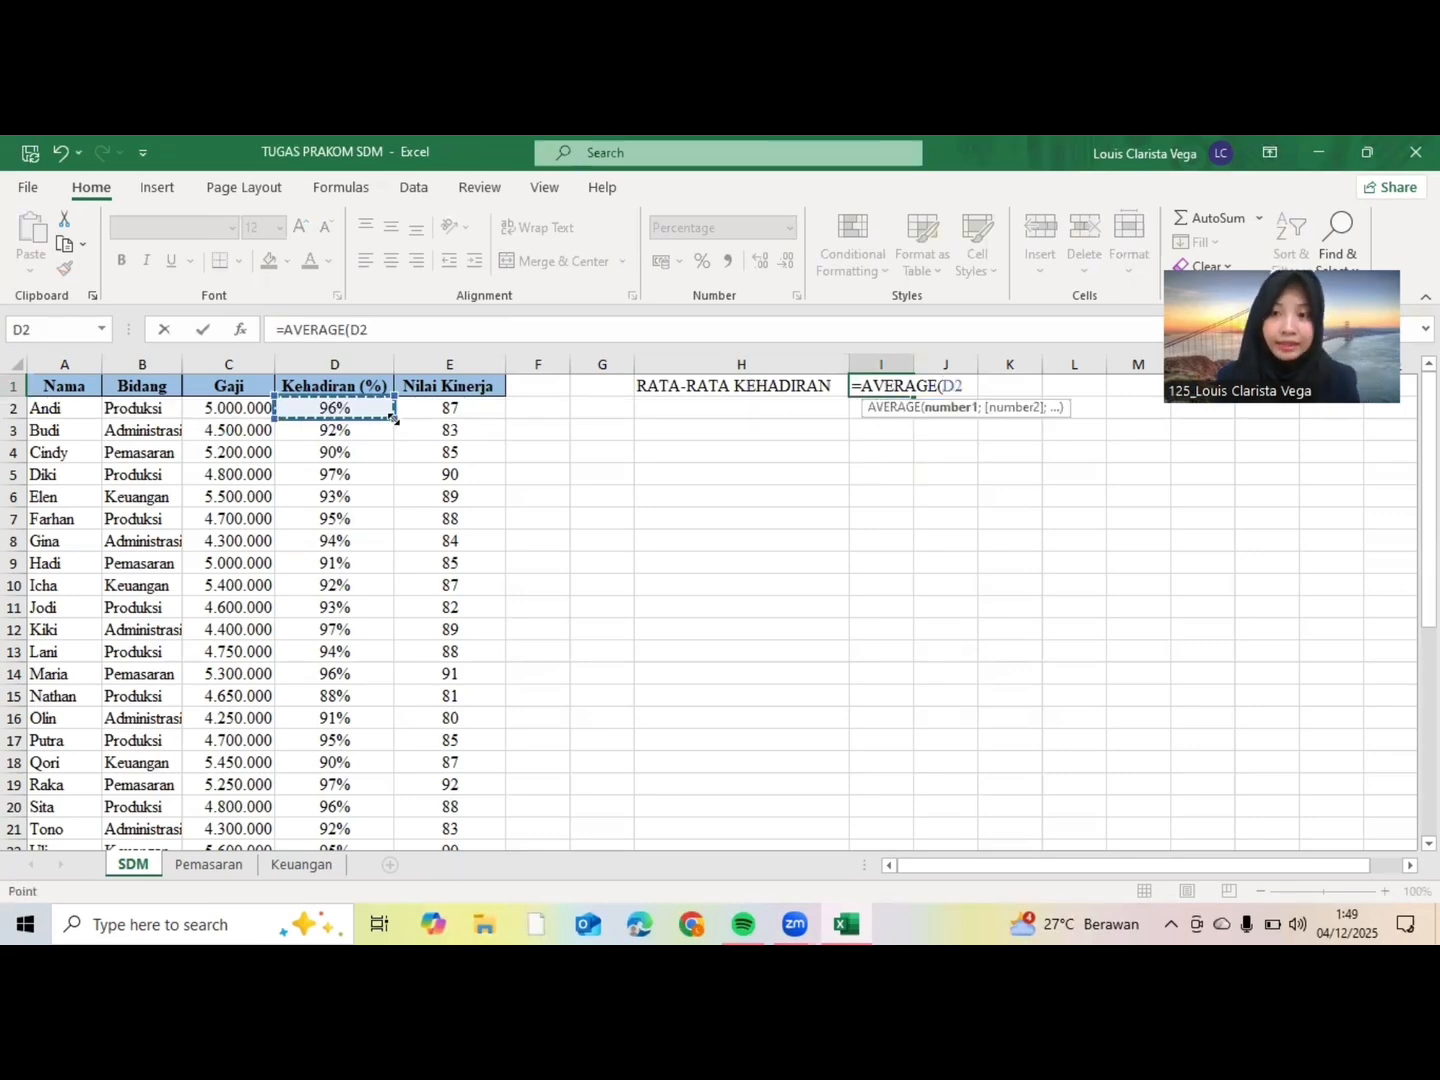
drag(389, 867, 354, 549)
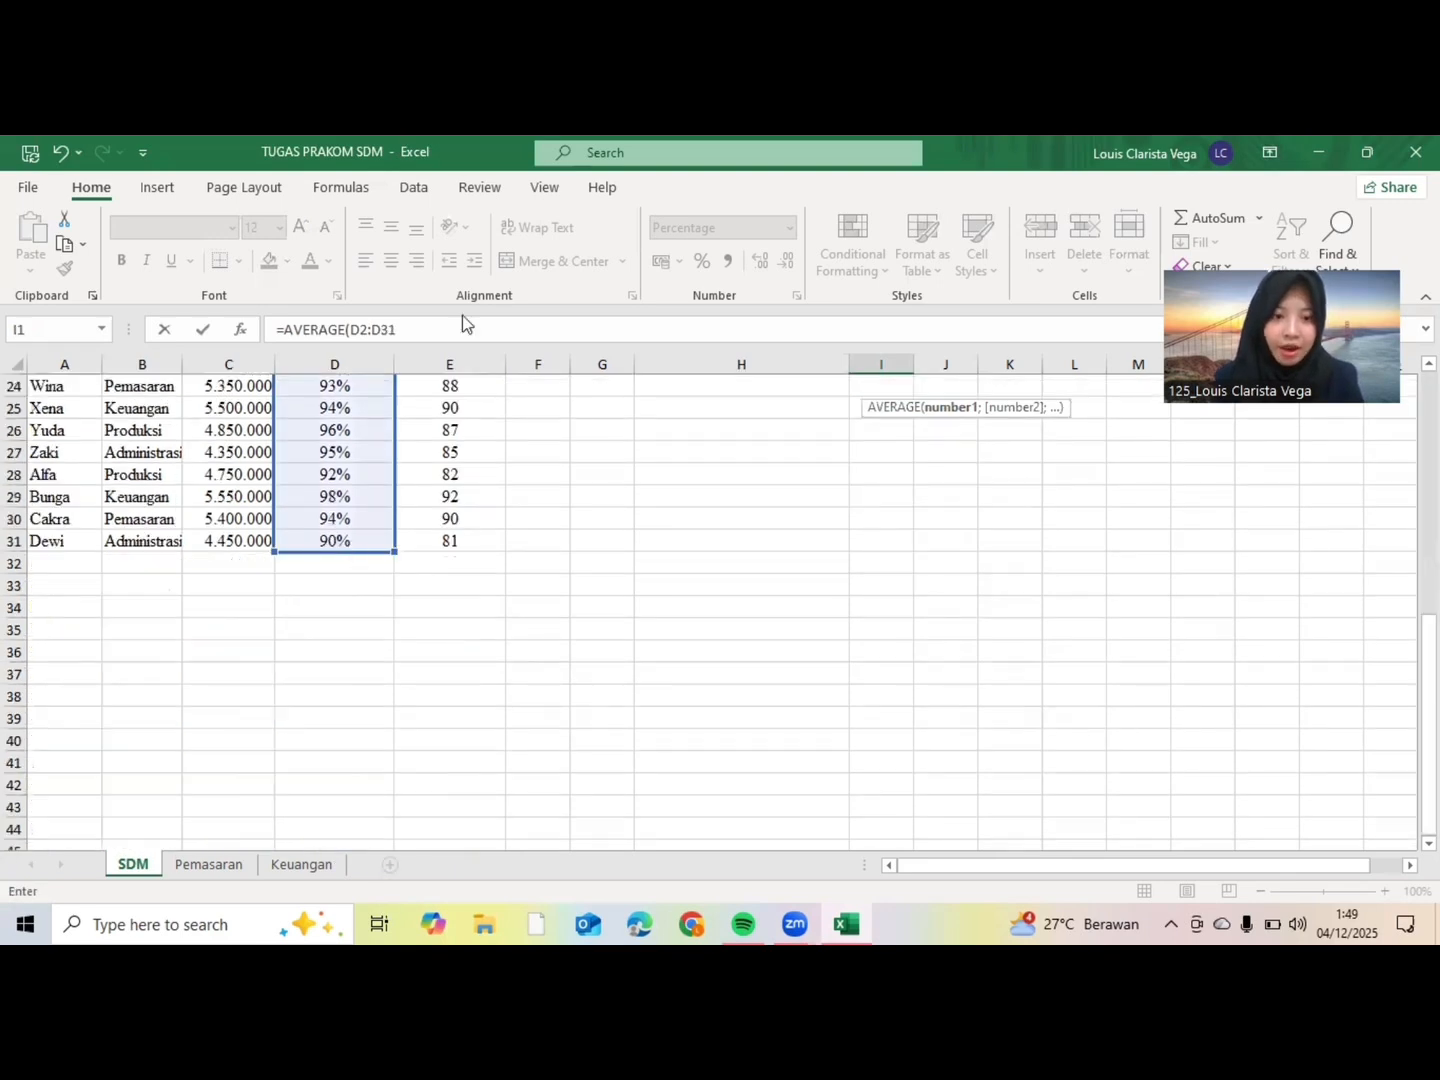
click(464, 325)
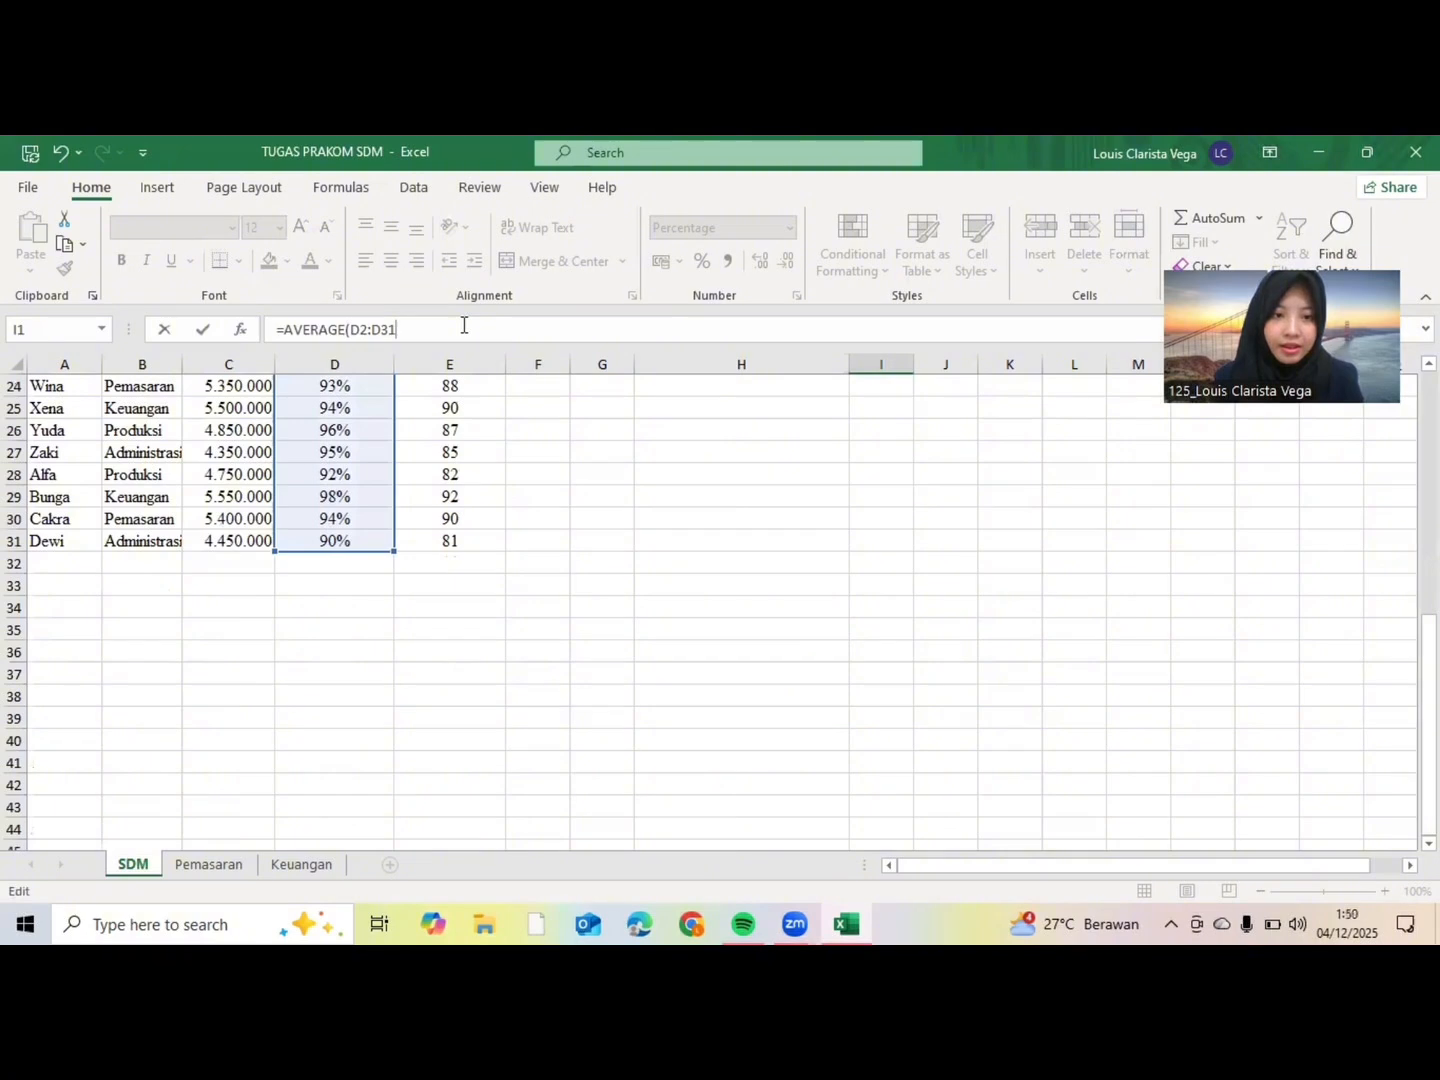
text())
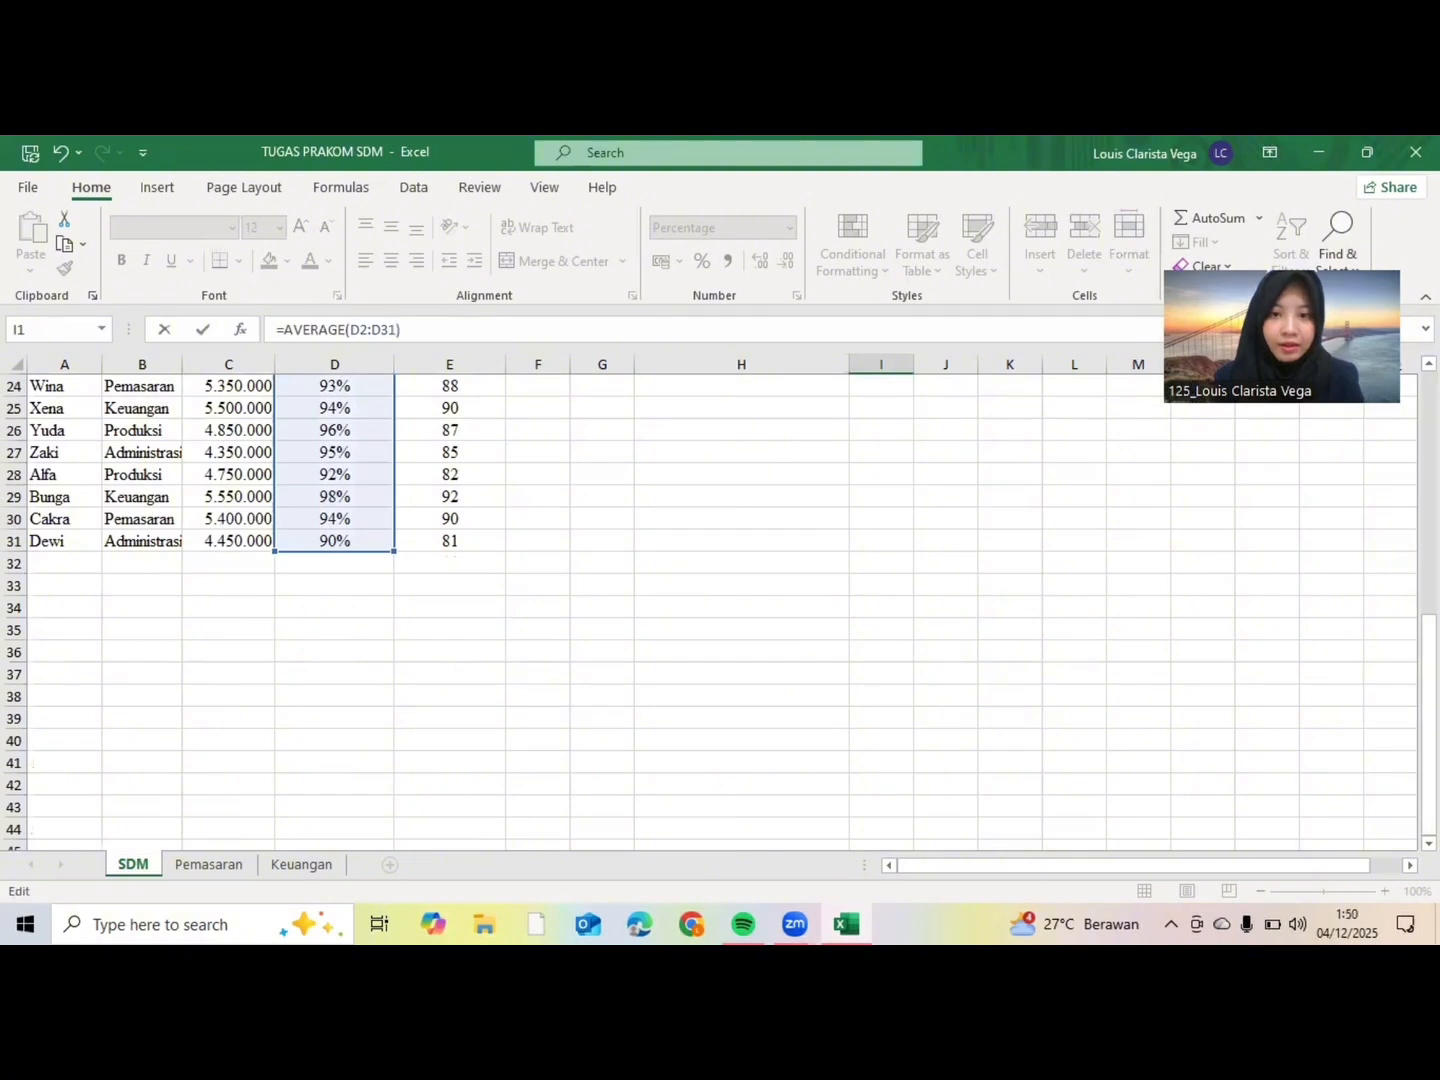
key(Return)
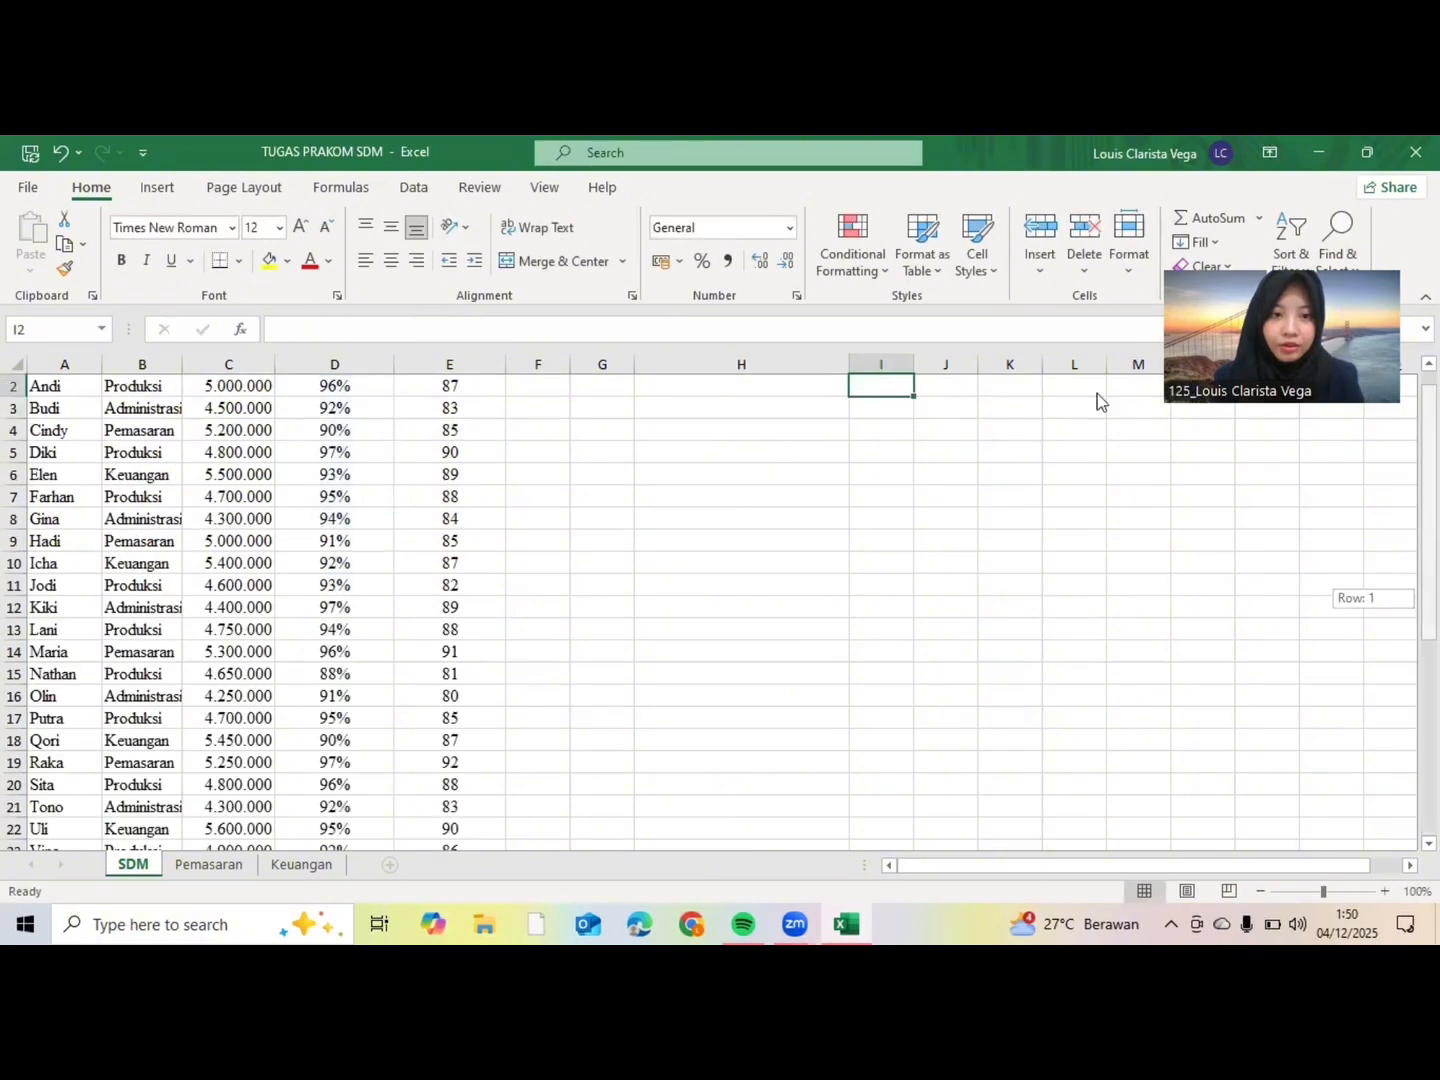
Step: Enter the label "NILAI KINERJA TERTINGGI" in cell H2
scroll(1096, 393, up, 1)
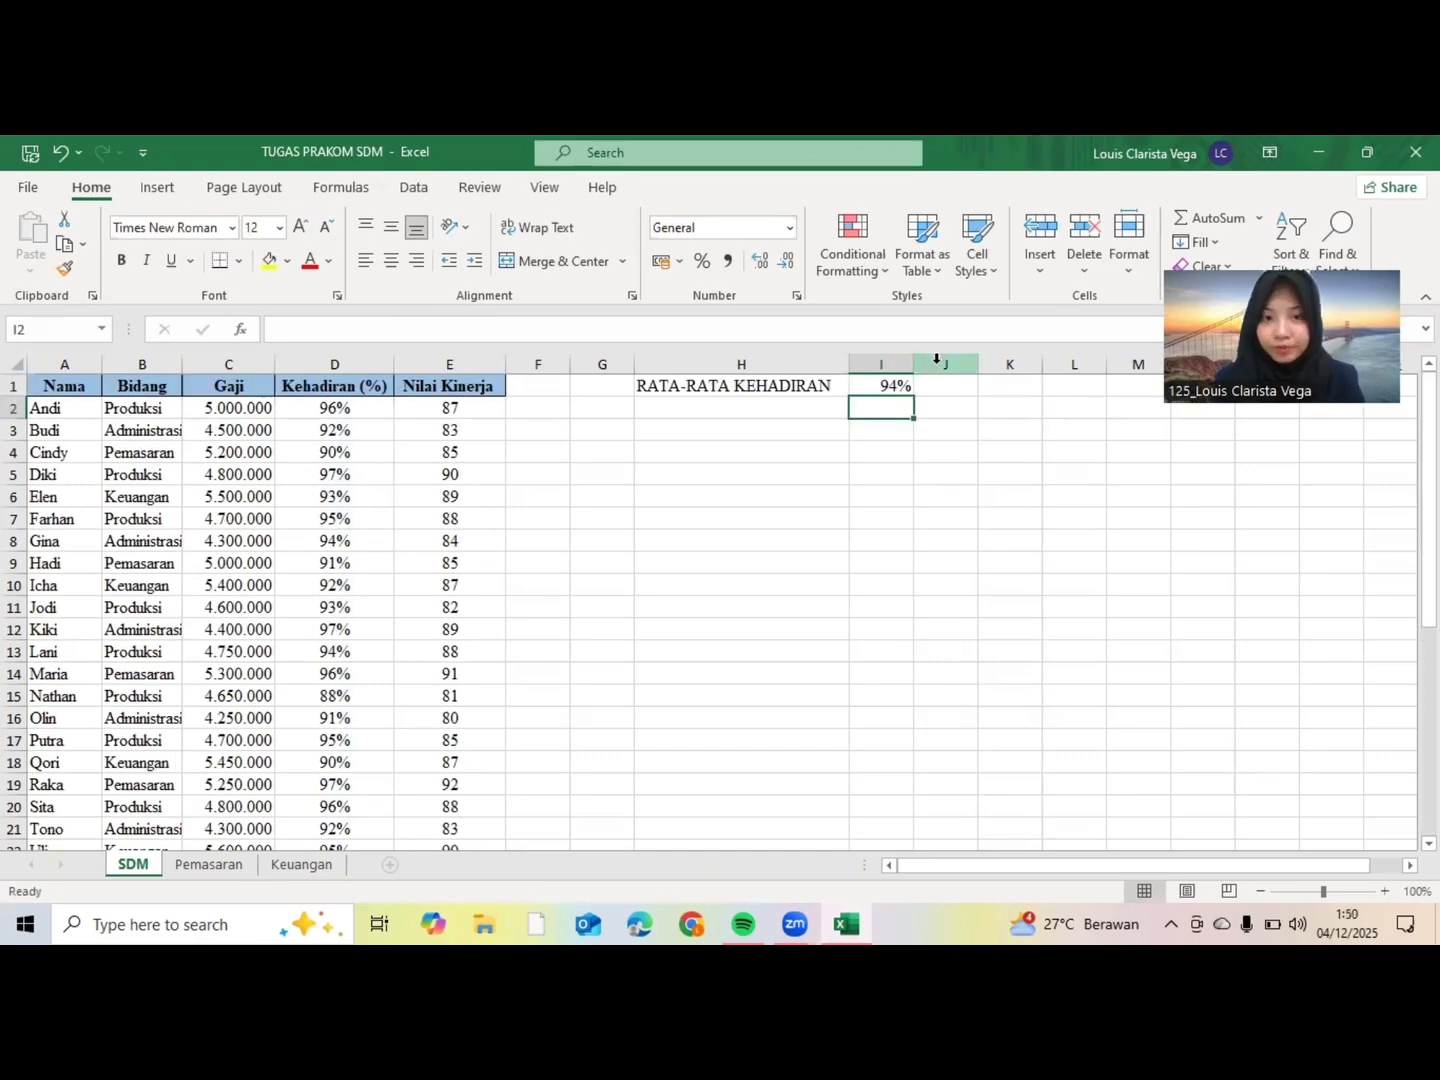
click(797, 410)
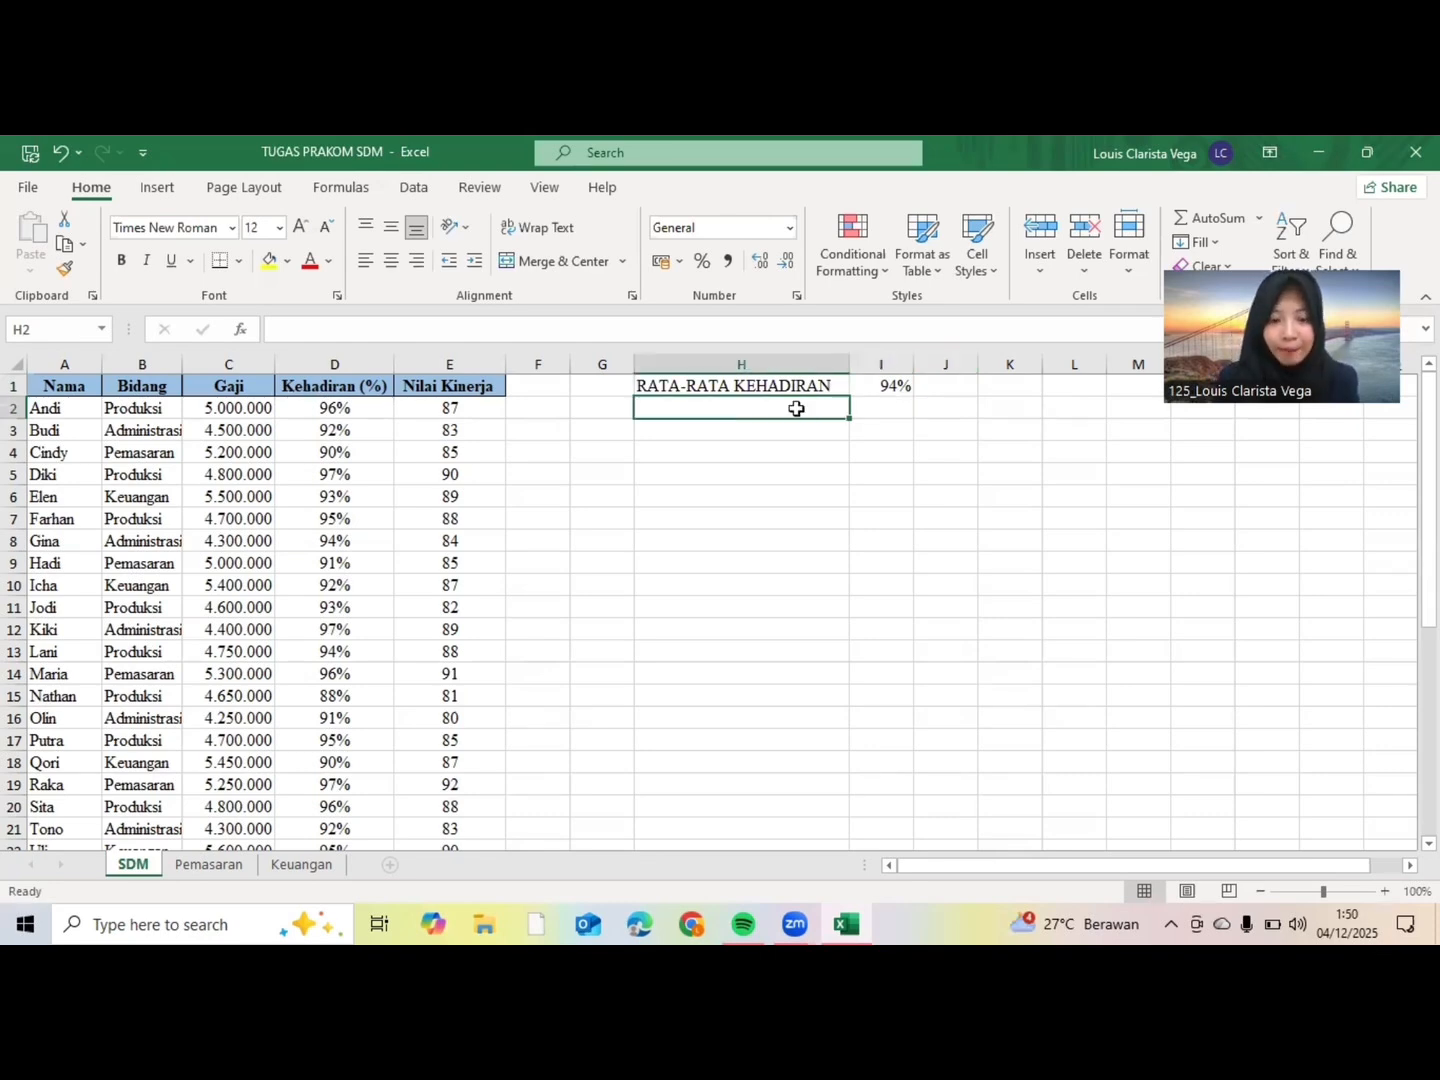
text(NILAI KINERJA)
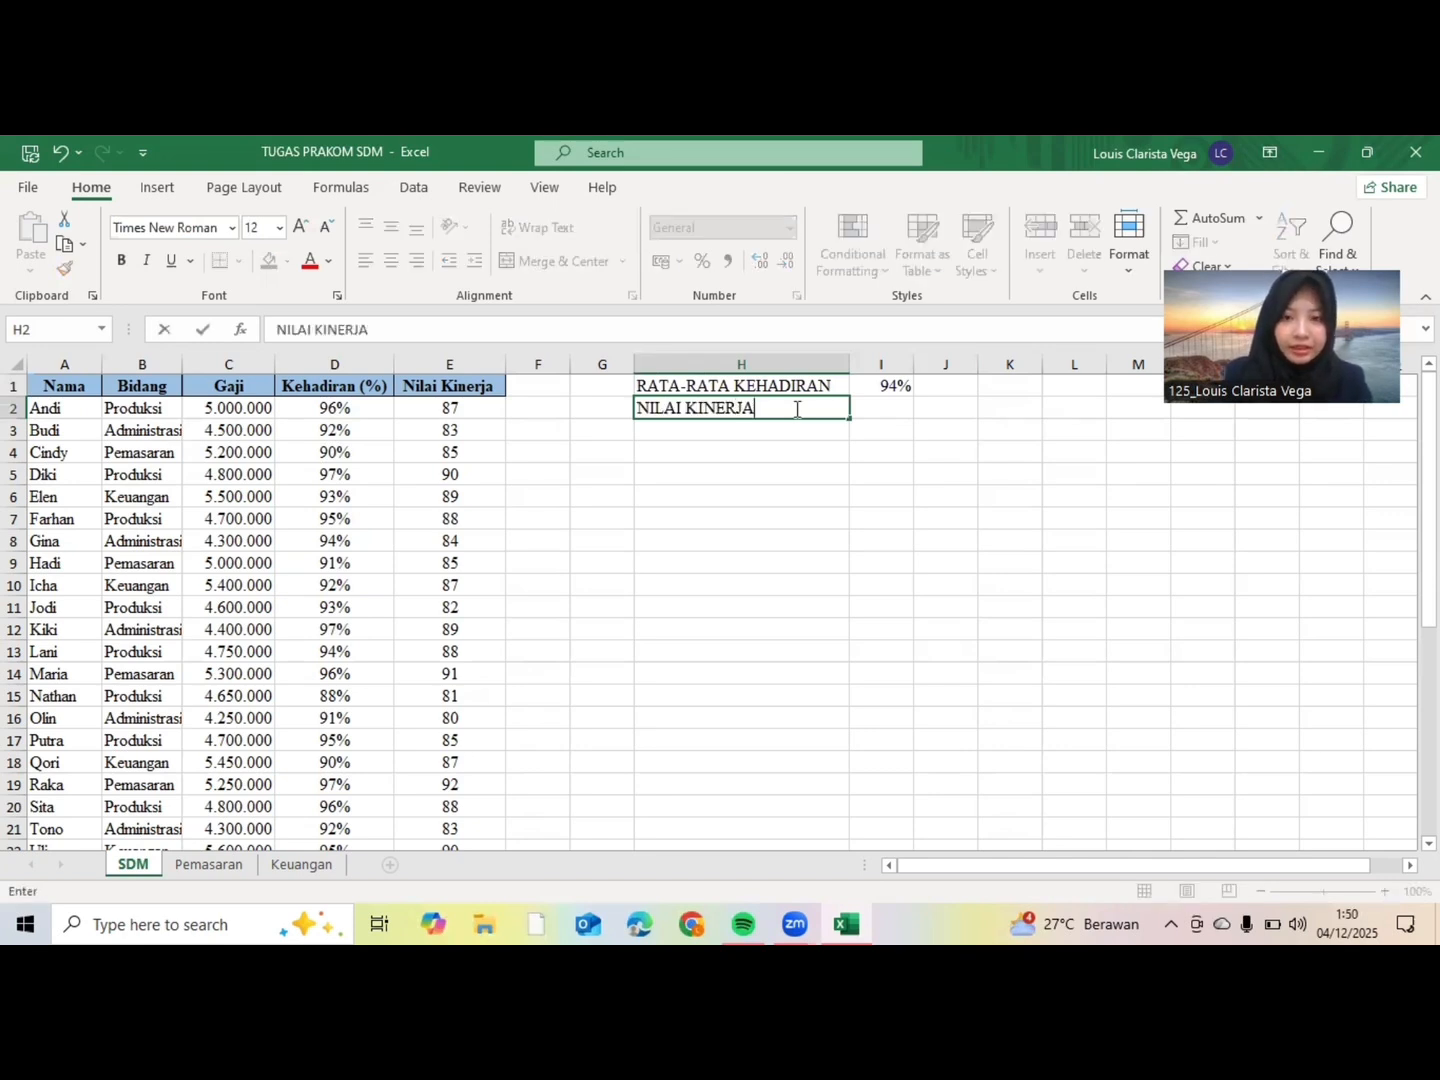
text( TERTINGGI)
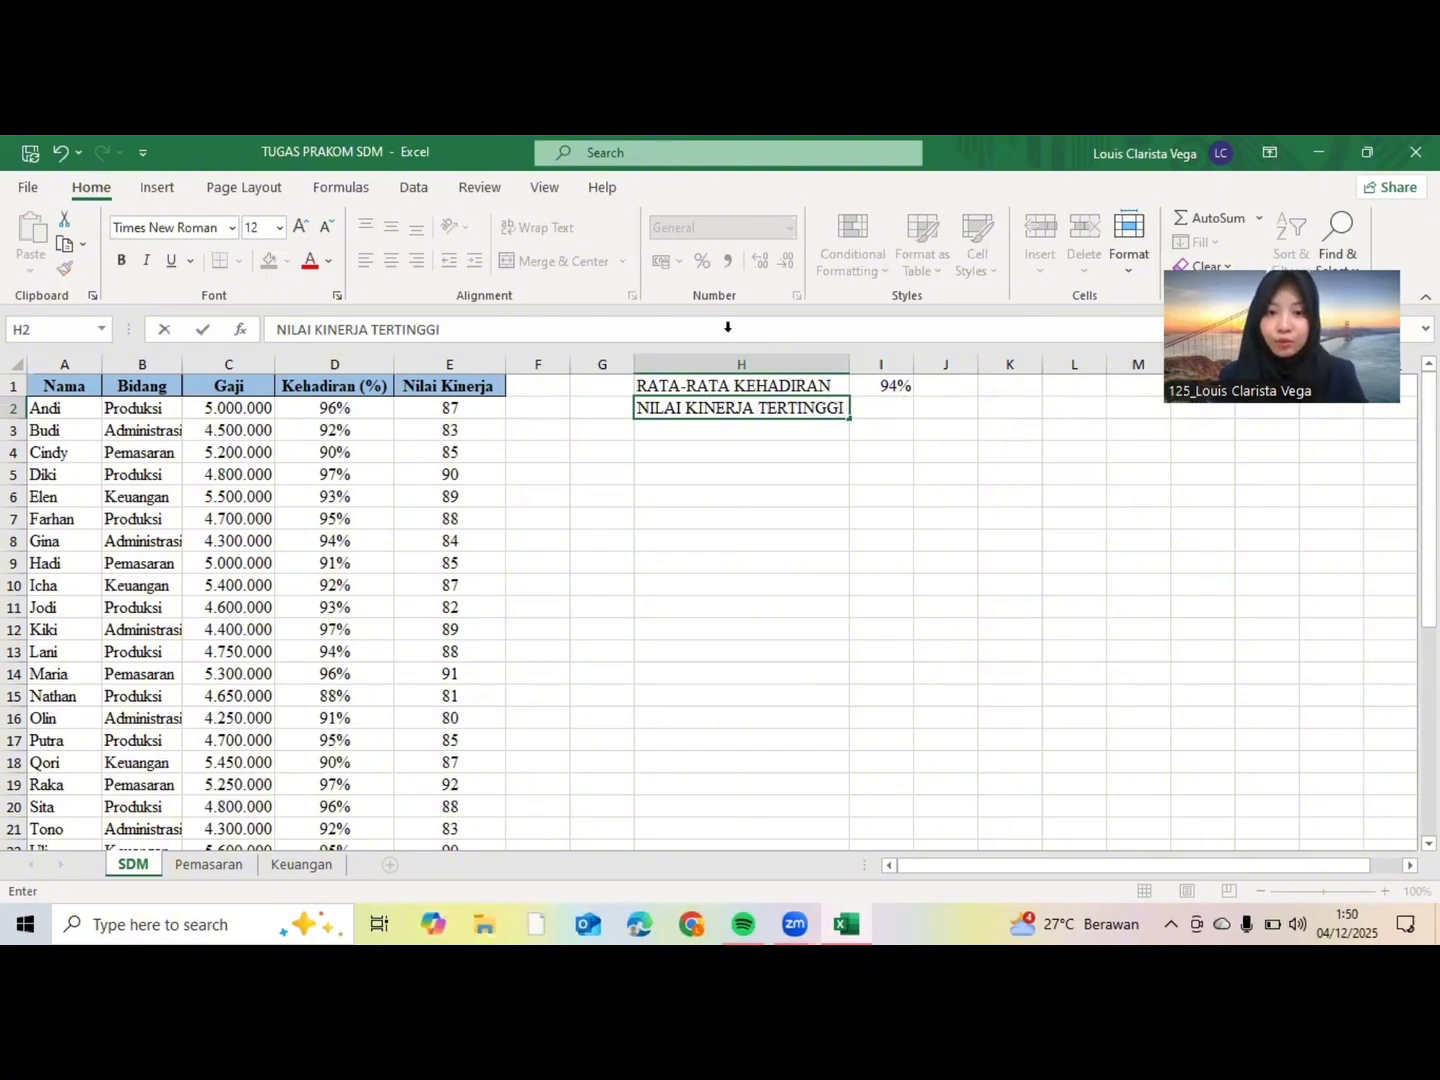
key(Tab)
Step: Calculate the highest performance score in cell I2 with the formula =MAX(E2:E31)
text(=)
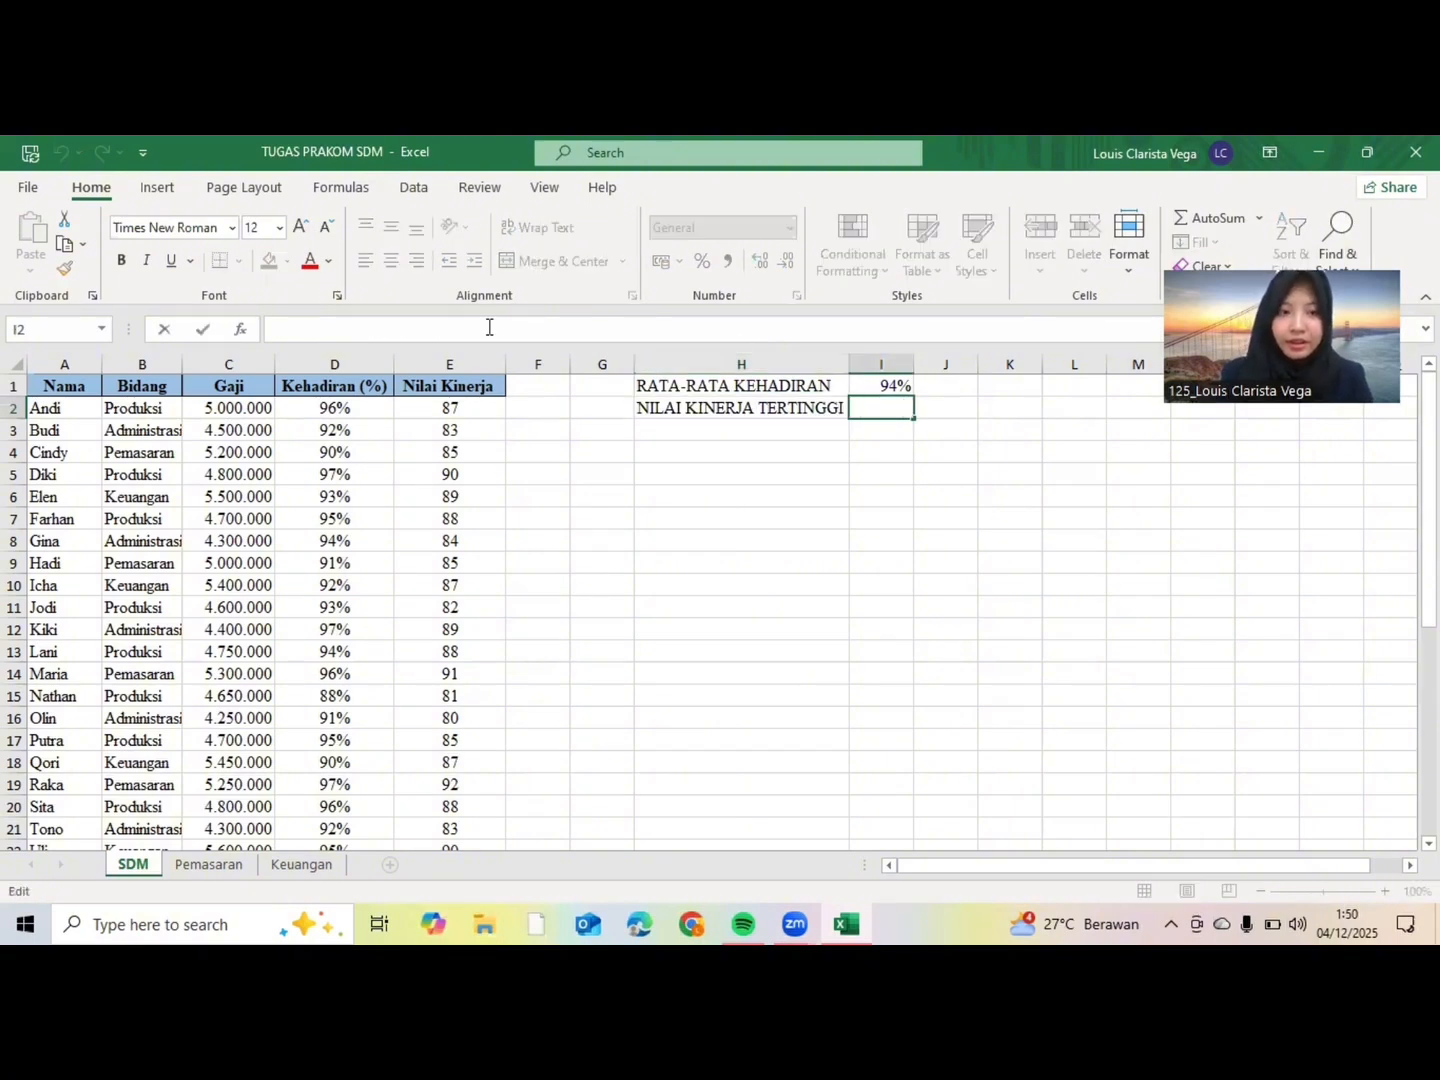
text(M)
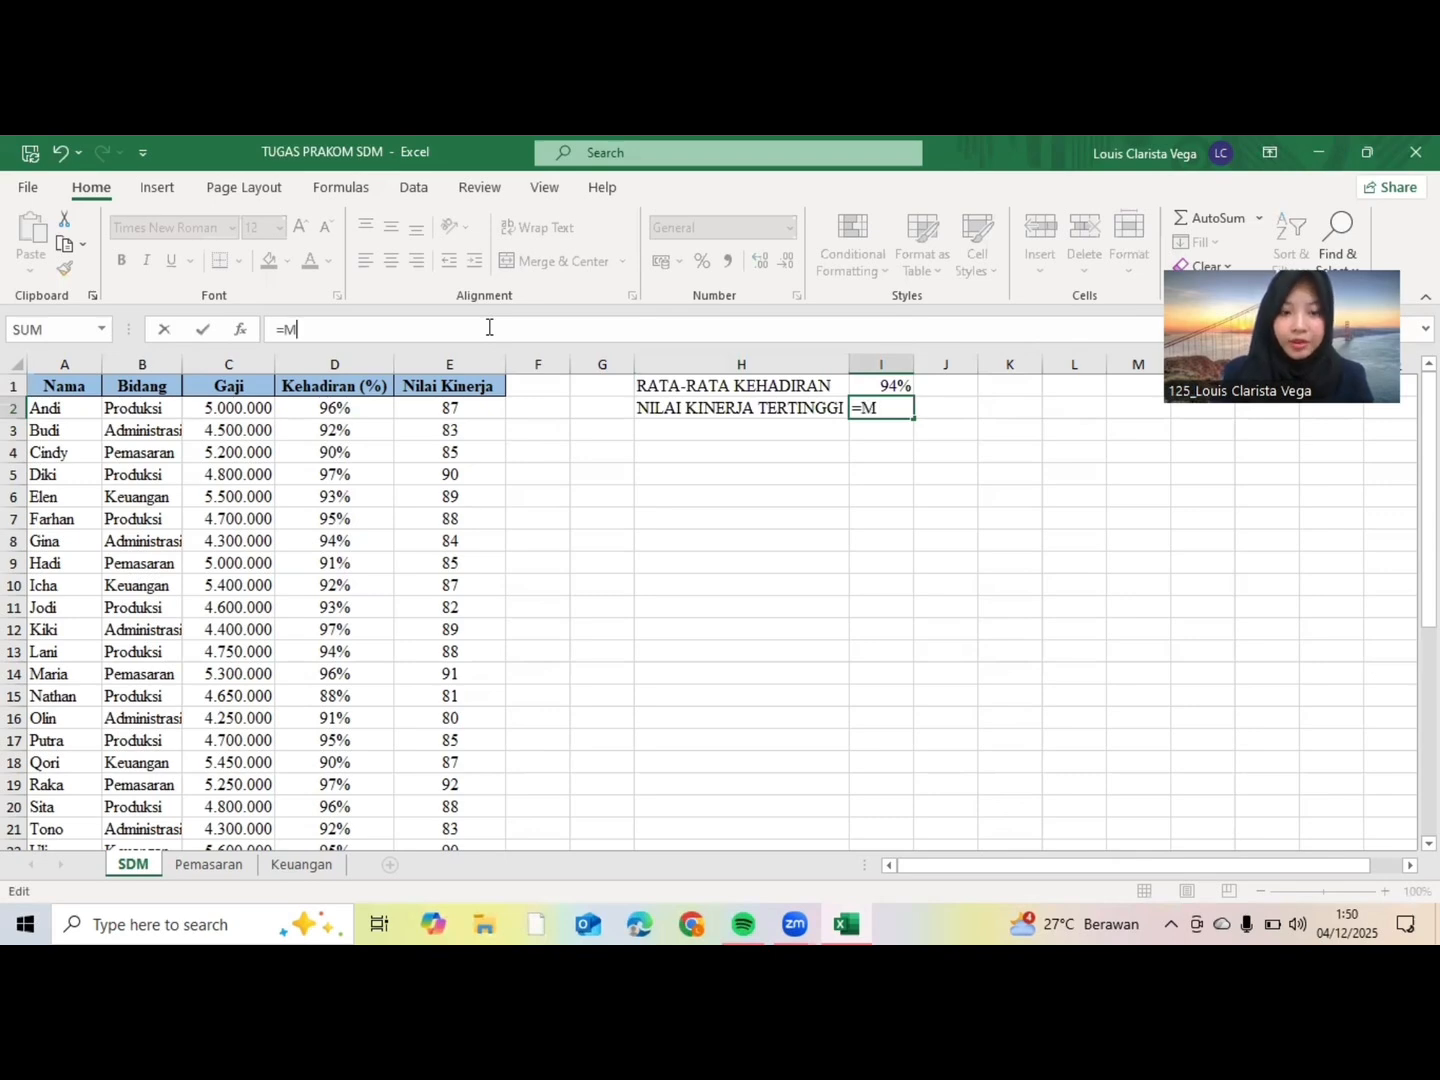
text(AX()
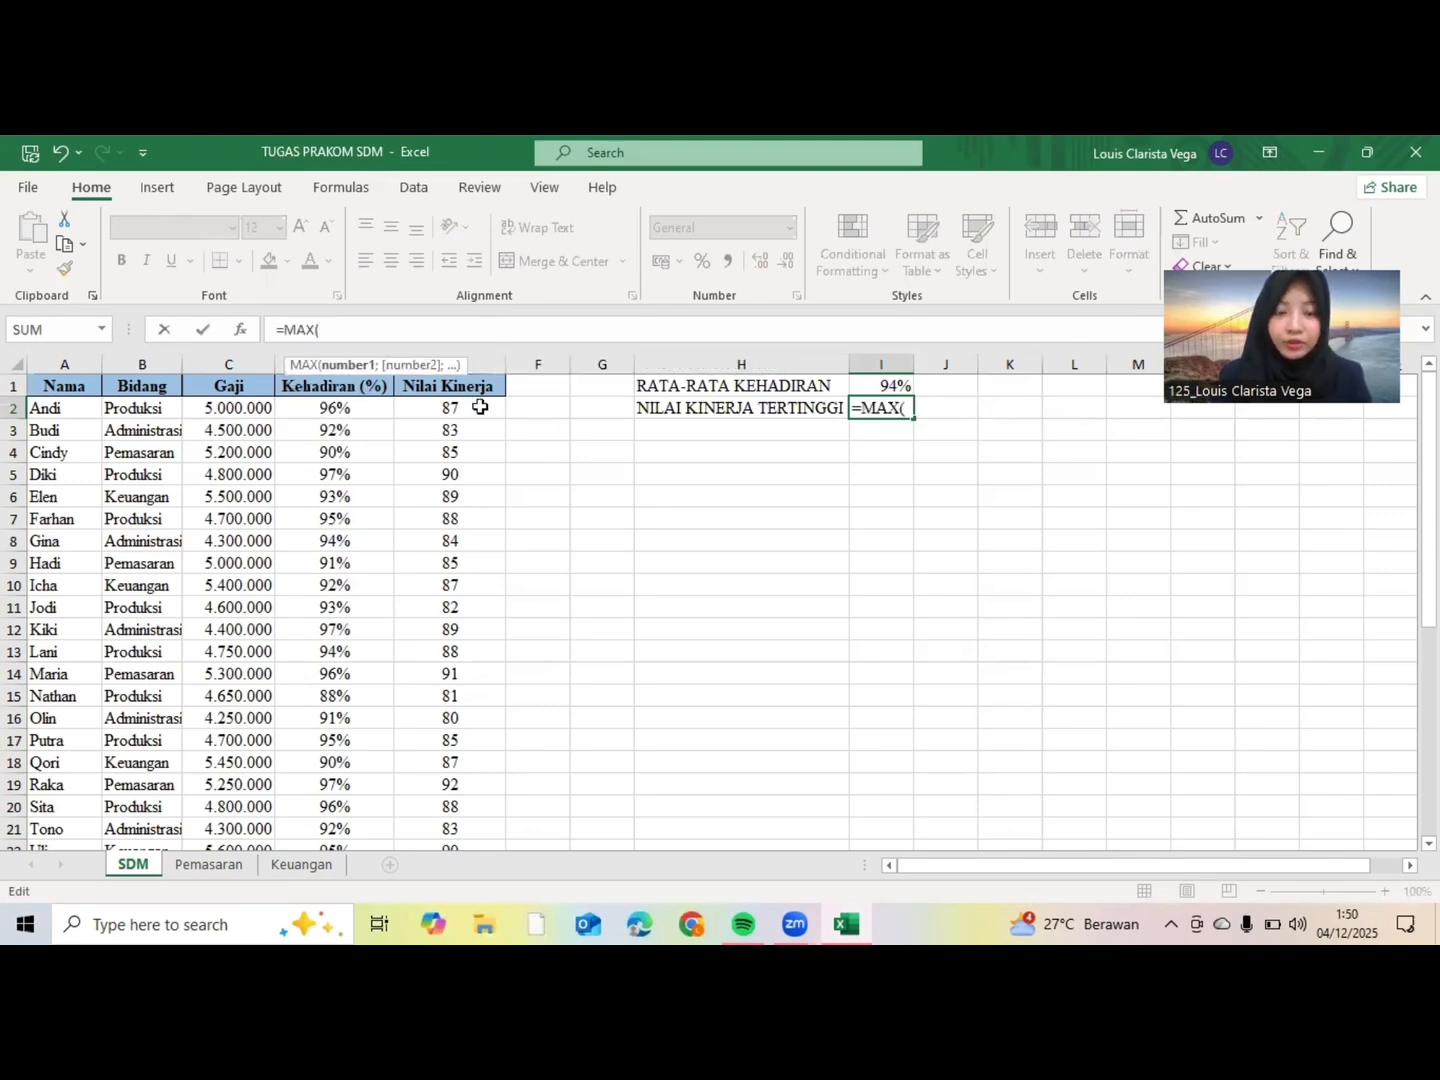
click(480, 408)
drag(487, 799, 465, 746)
text())
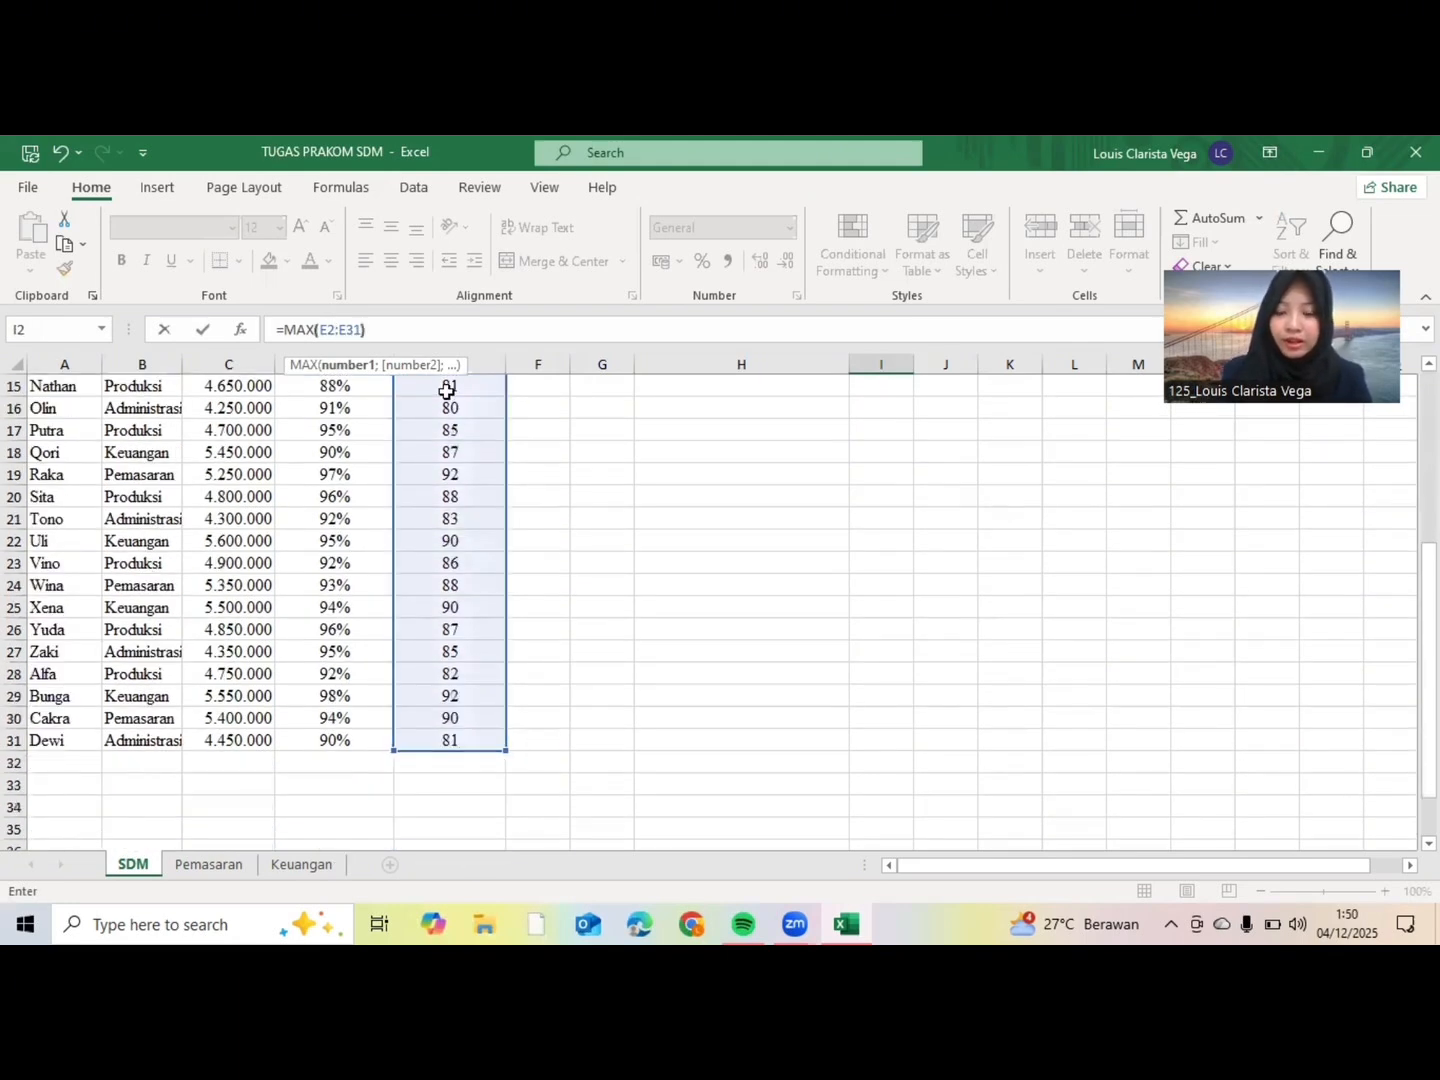
key(Return)
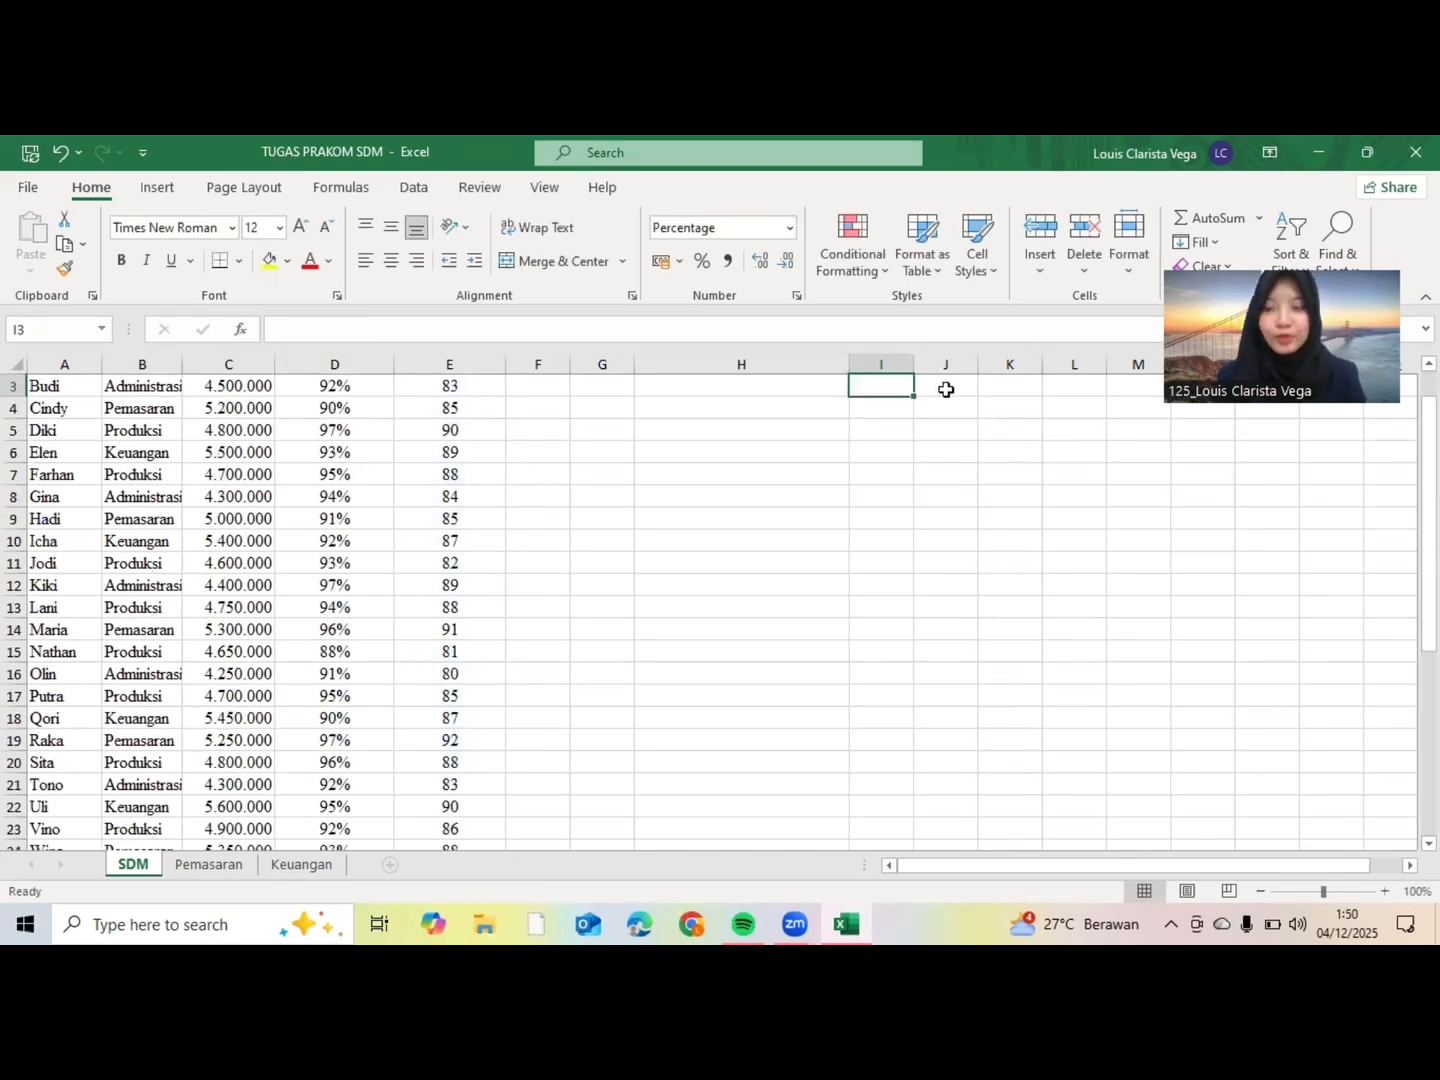
Step: Enter the label "KARYAWAN TERTINGGI" in cell H3
scroll(880, 412, up, 1)
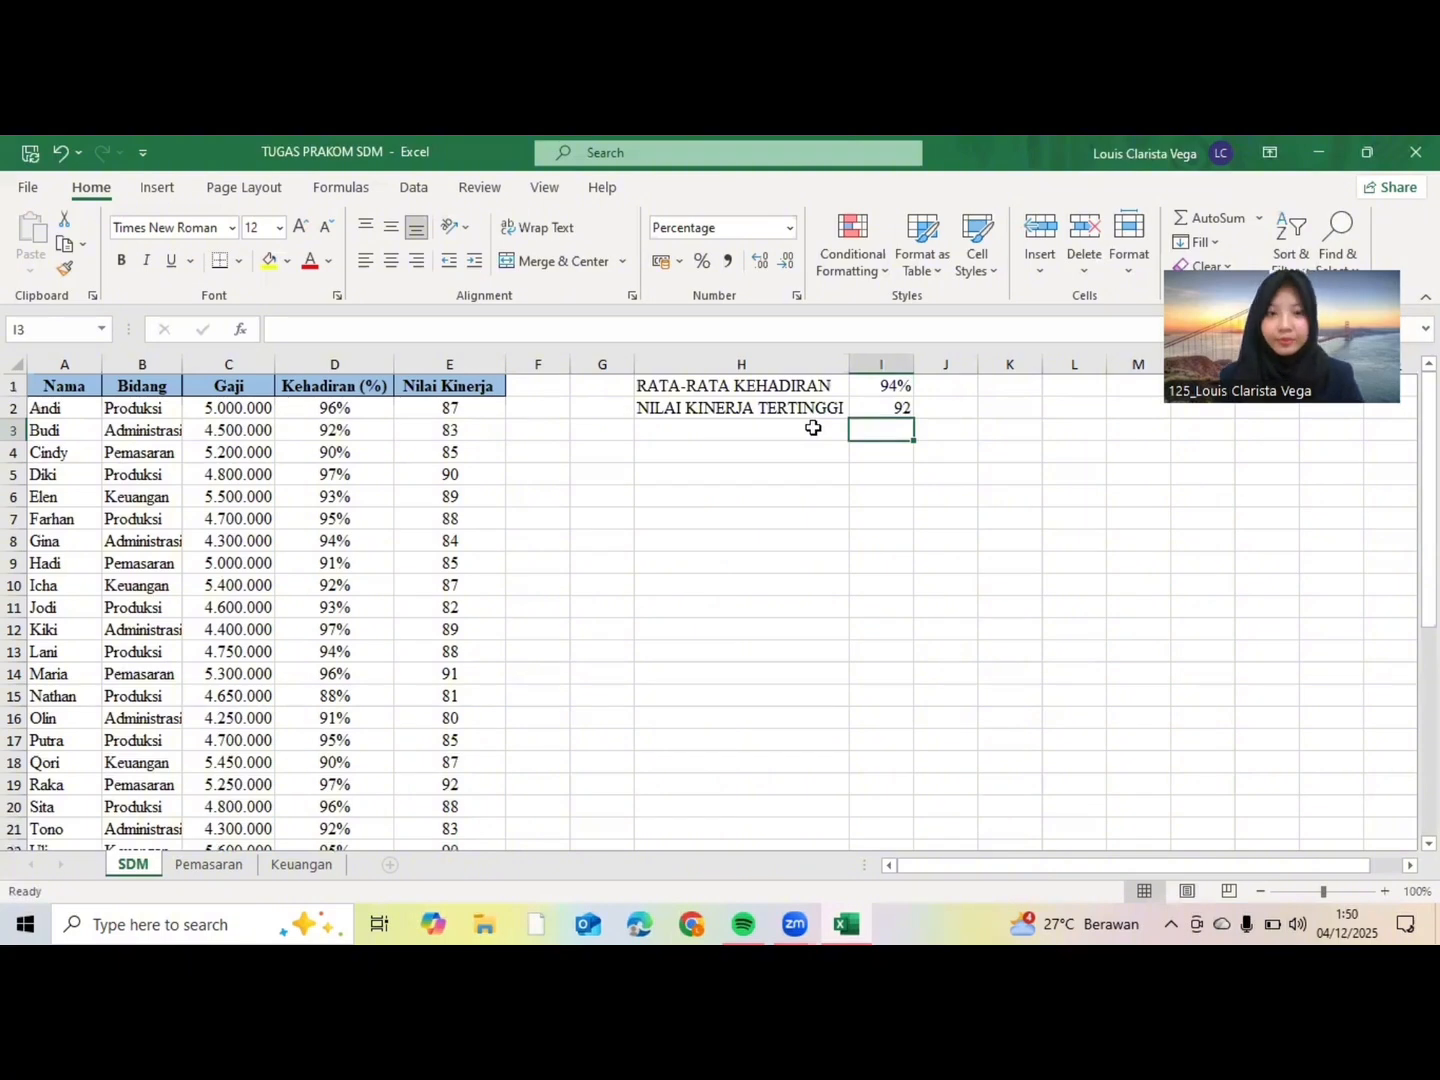
click(813, 428)
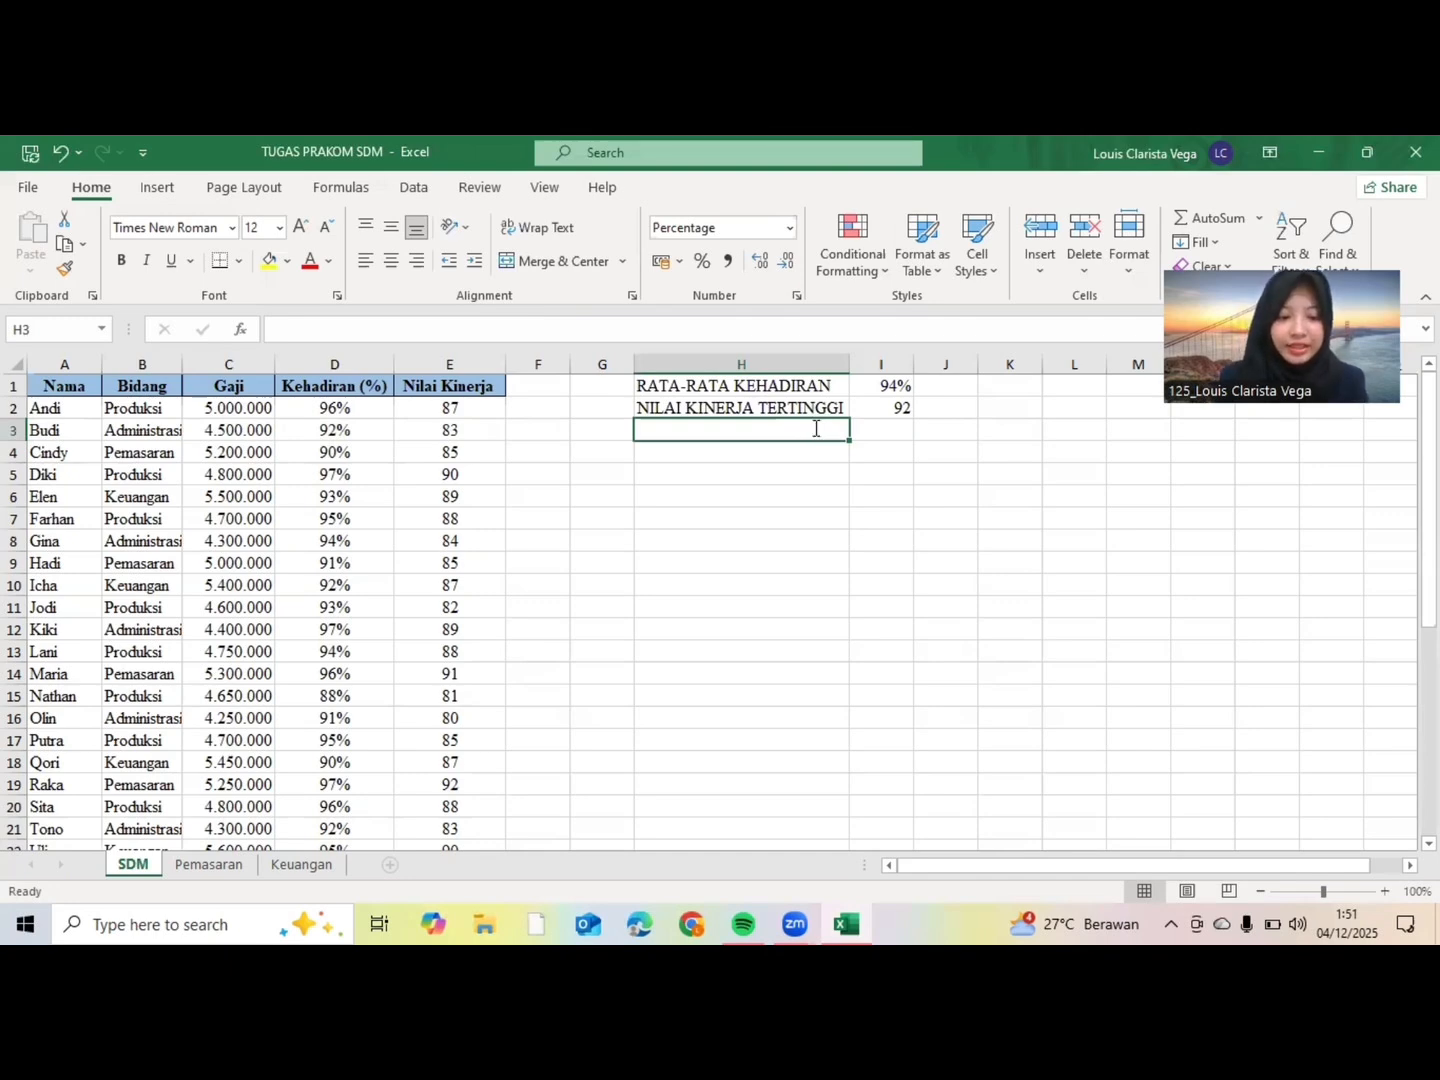
text(KARYAW)
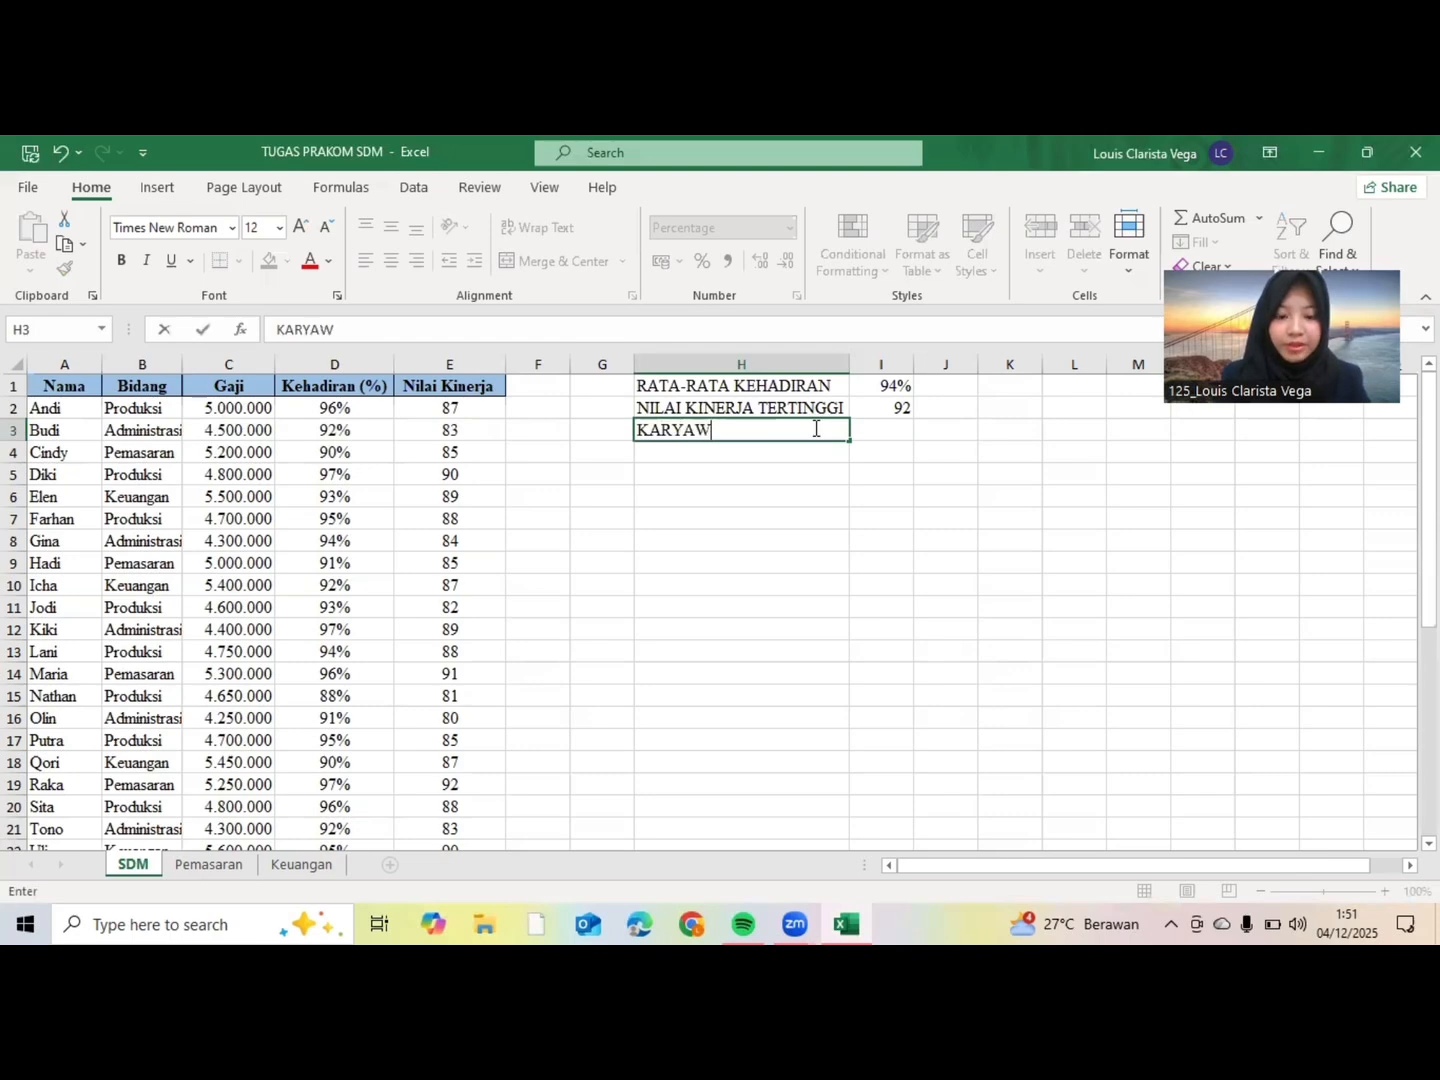
text(AN TERT)
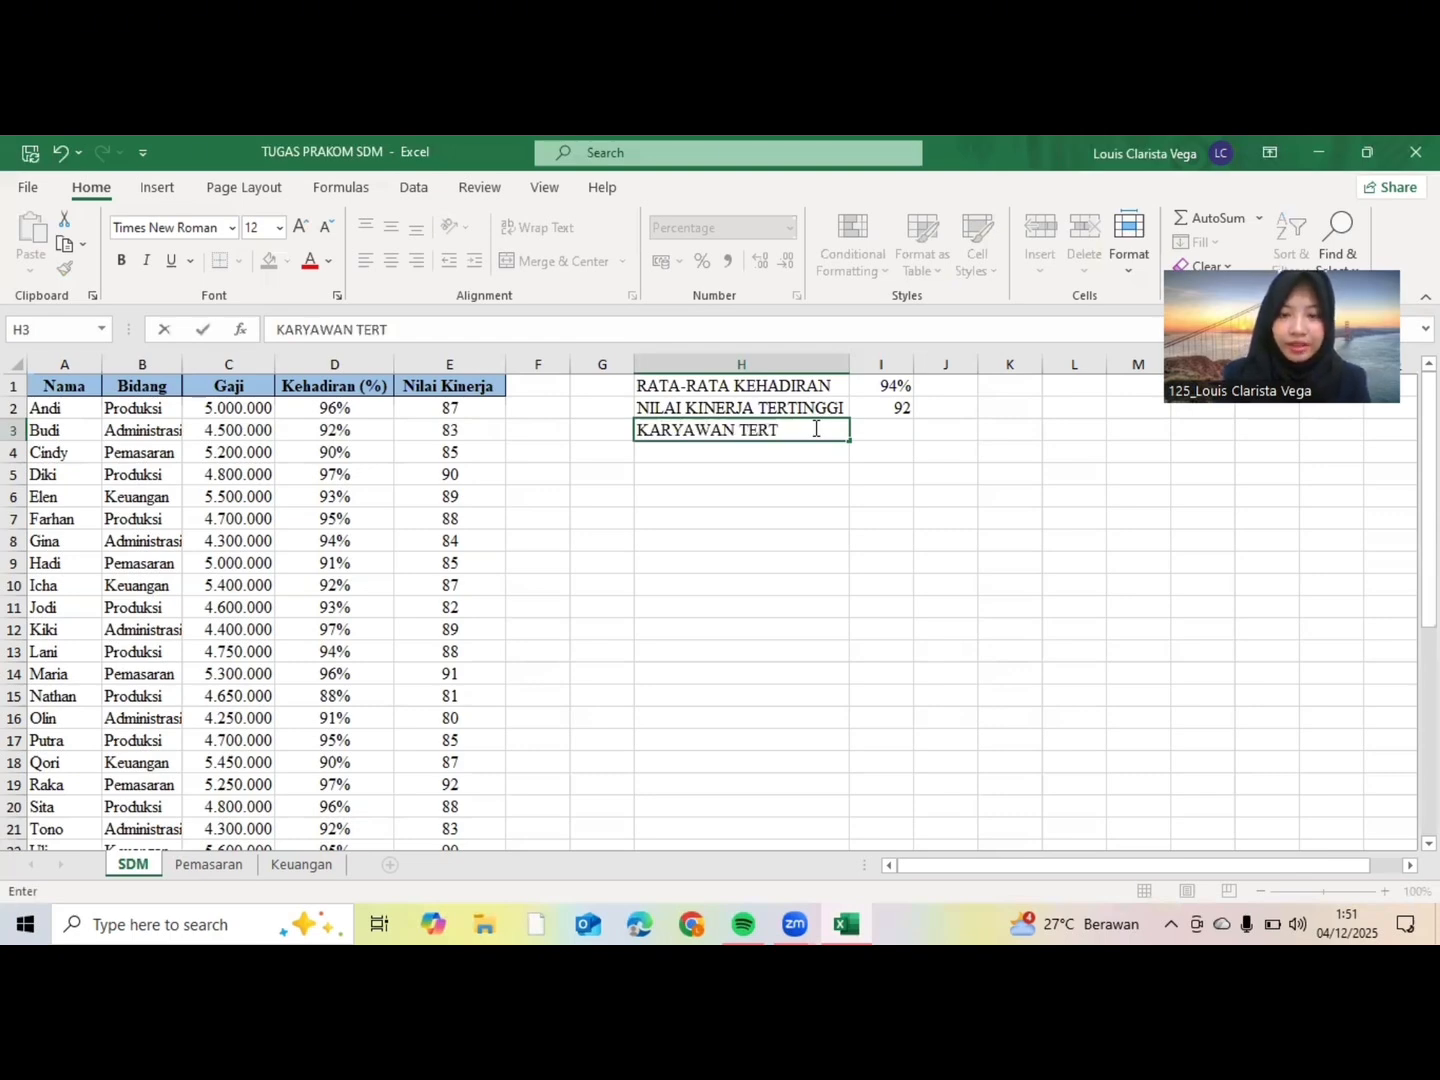
text(INGGI)
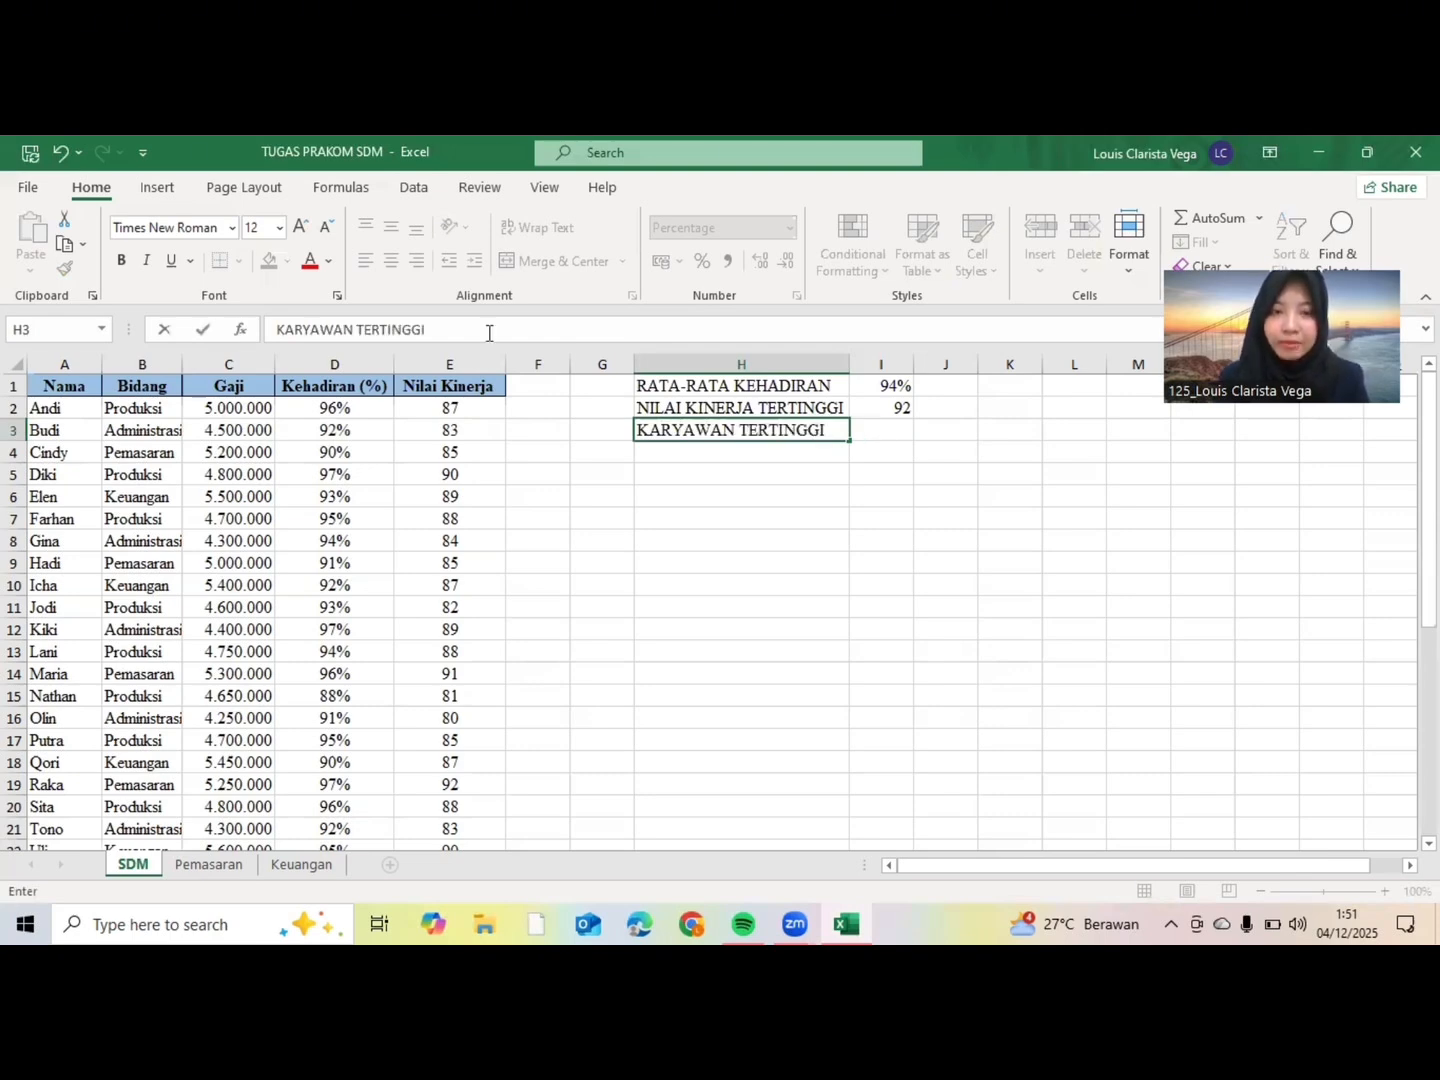
key(Tab)
Step: Find the employee with the highest performance score in cell I3 with the formula =INDEX(A2:A31;MATCH(MAX(E2:E31);E2:E31;0))
click(488, 331)
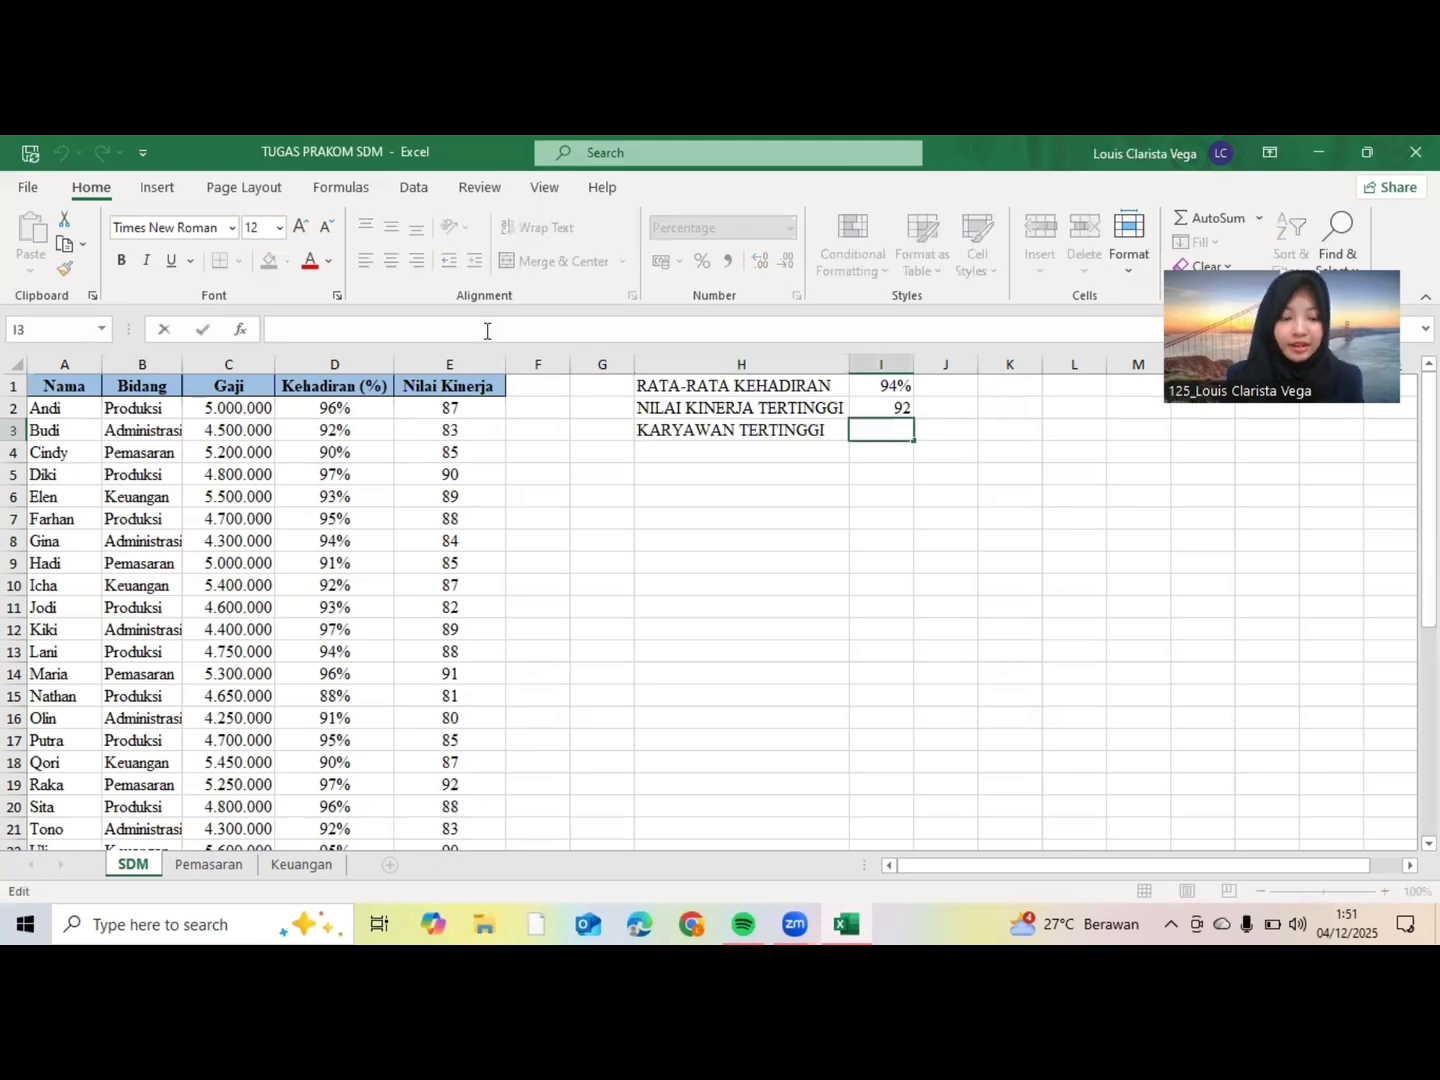
text(=)
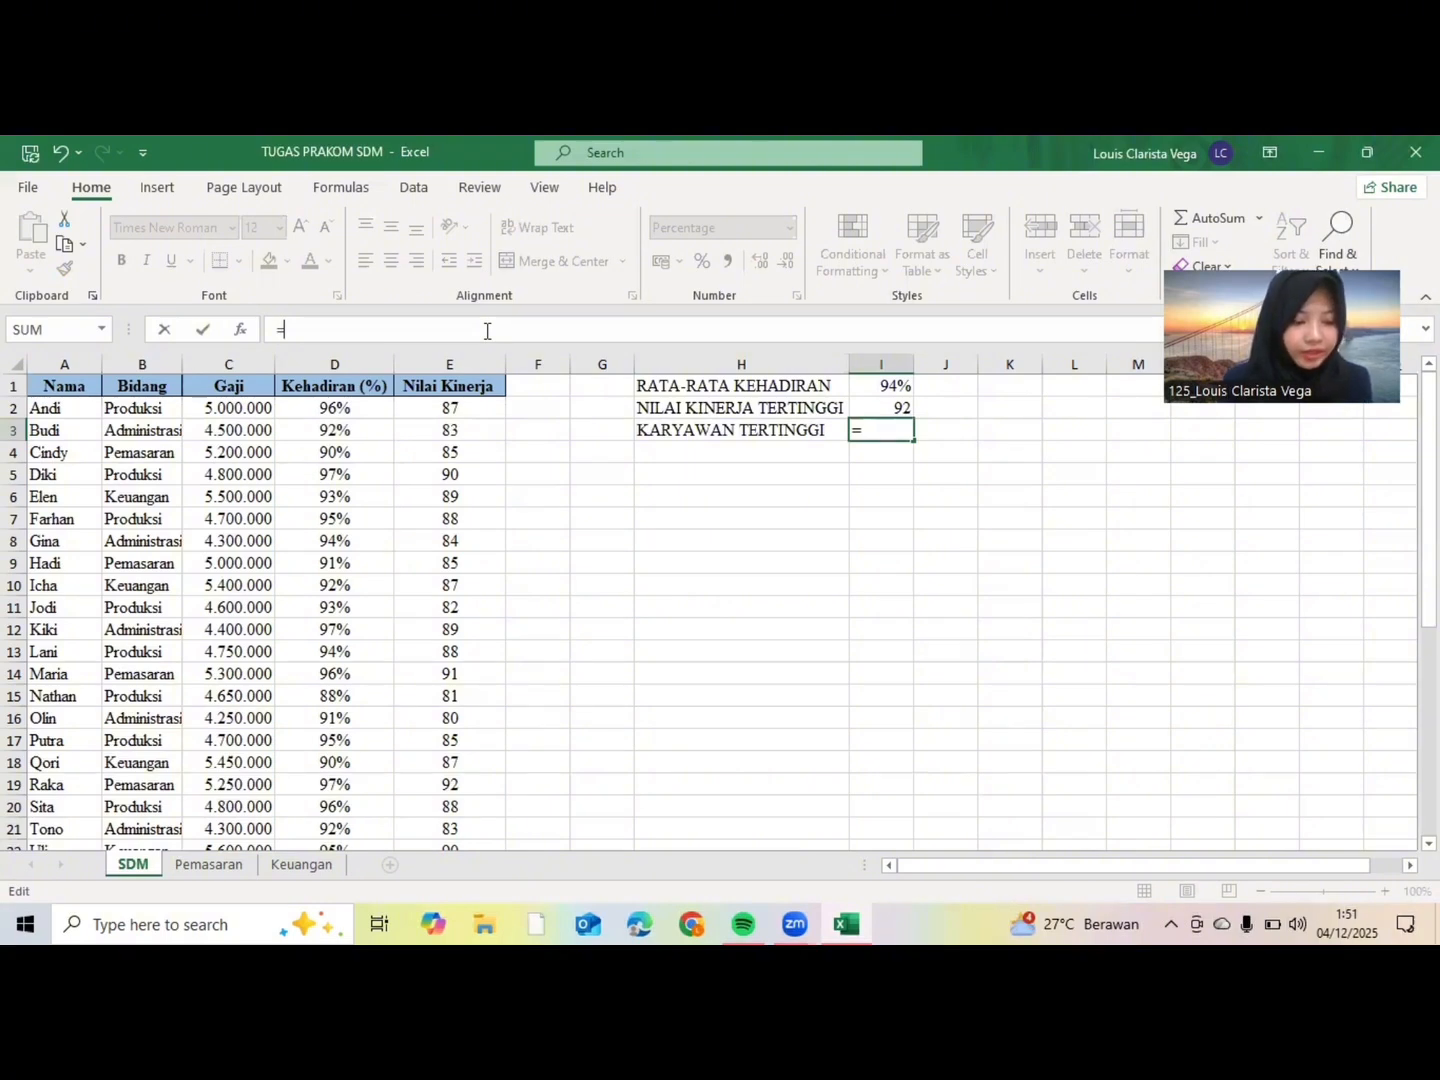
text(IN)
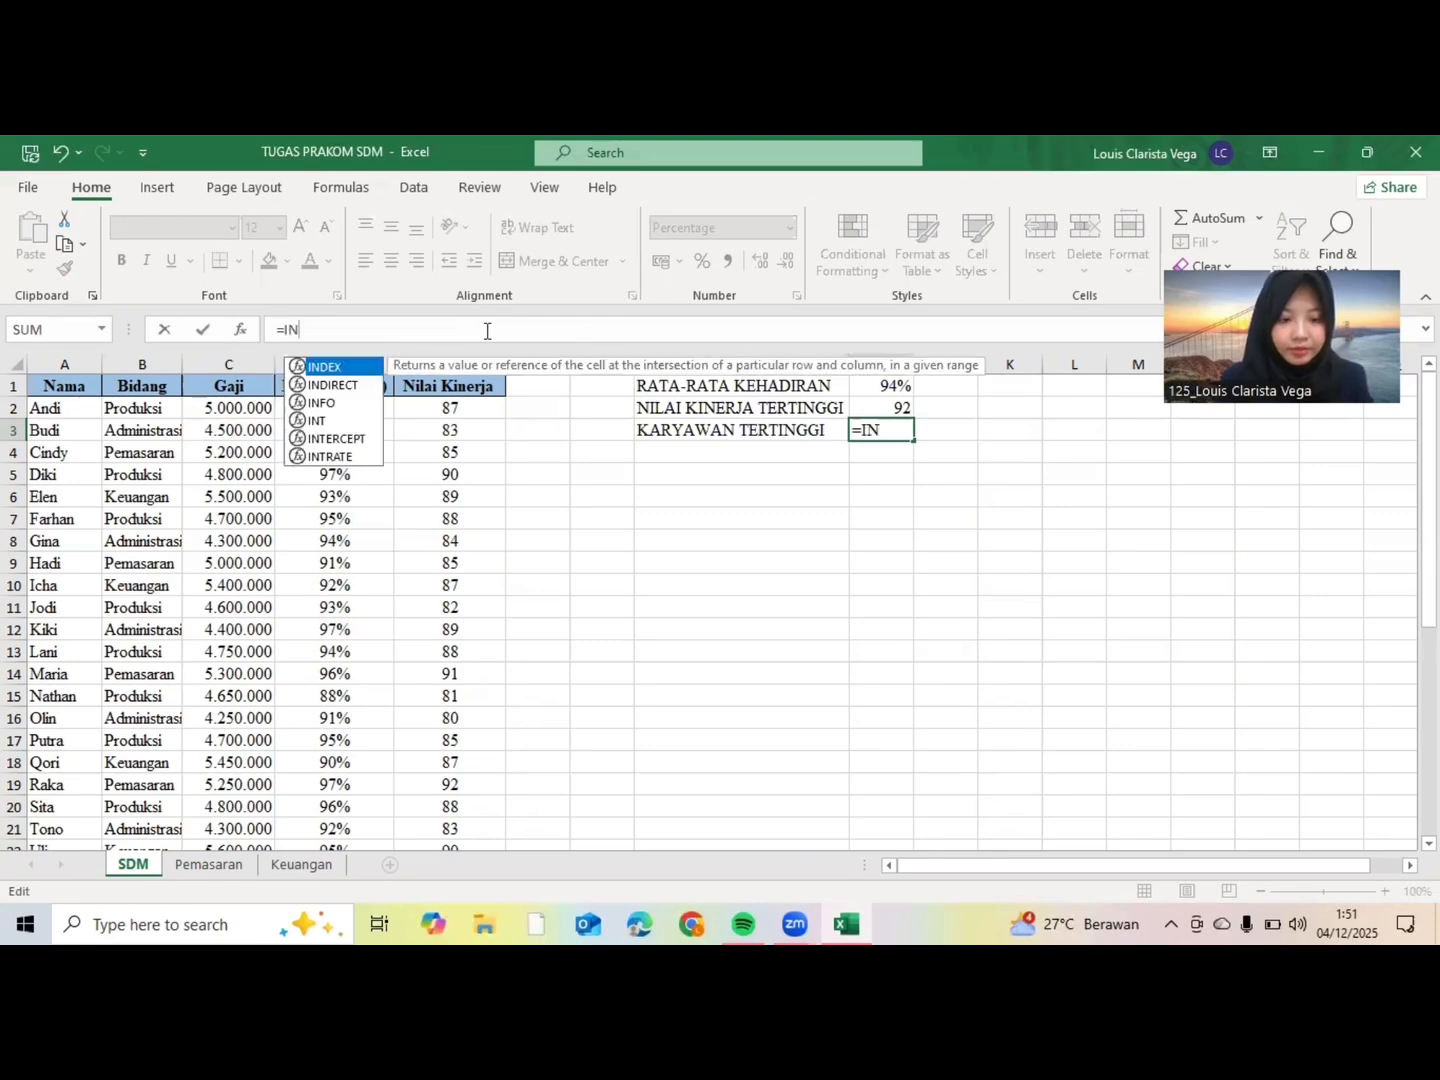
text(DEX)
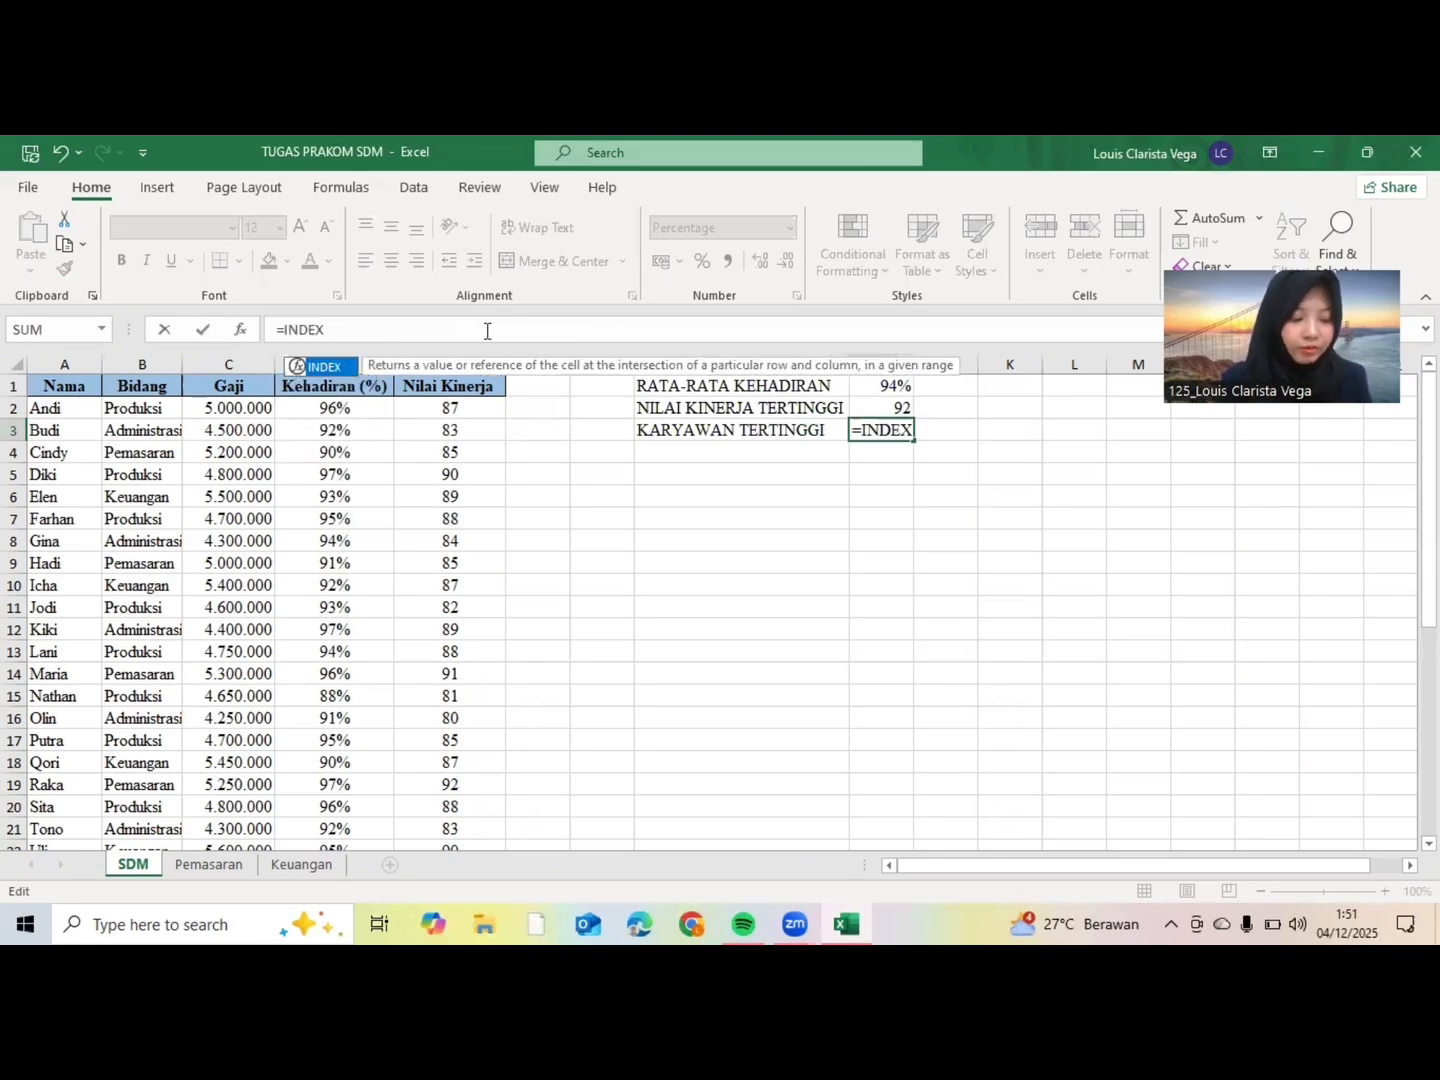
text(()
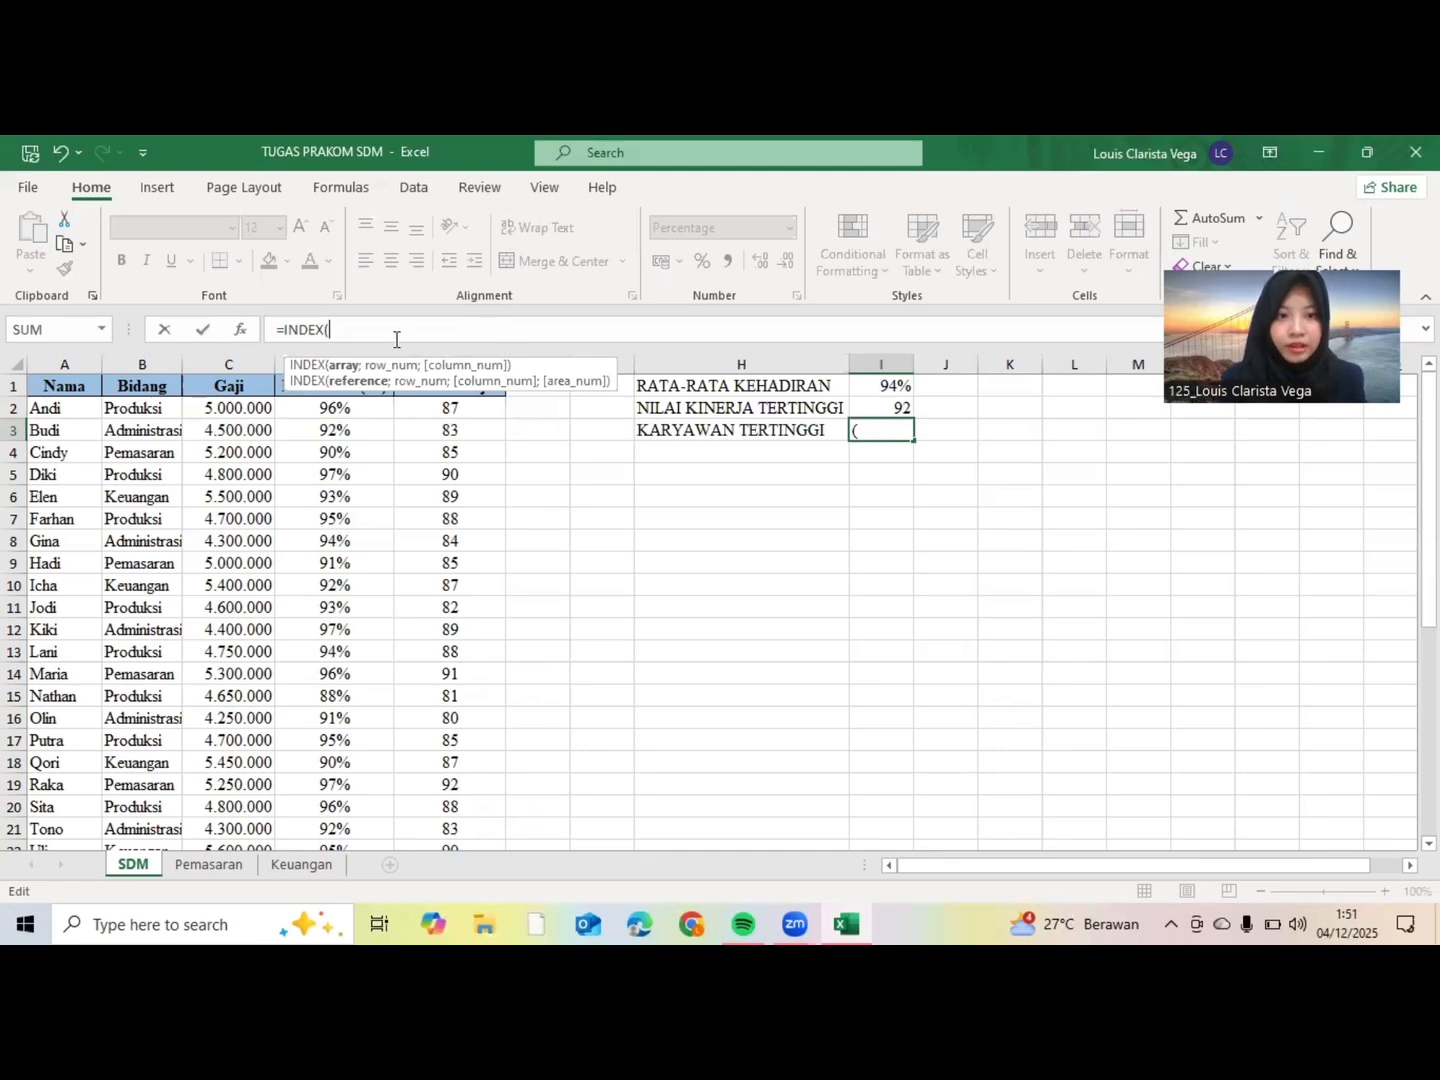
click(58, 410)
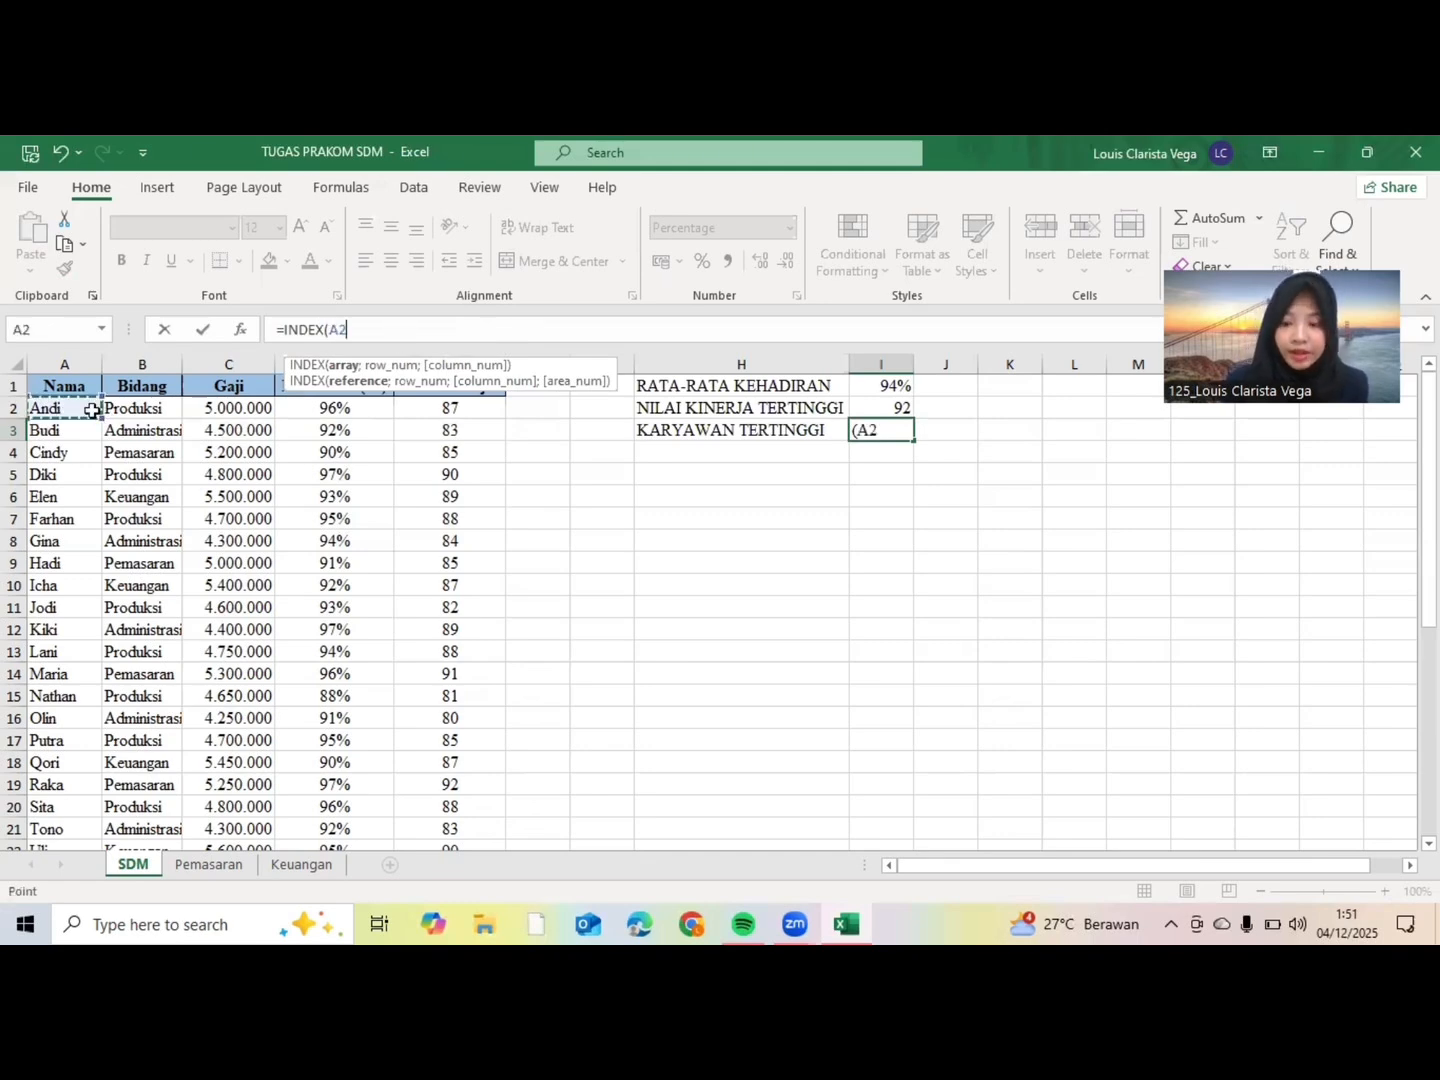
drag(91, 410, 80, 762)
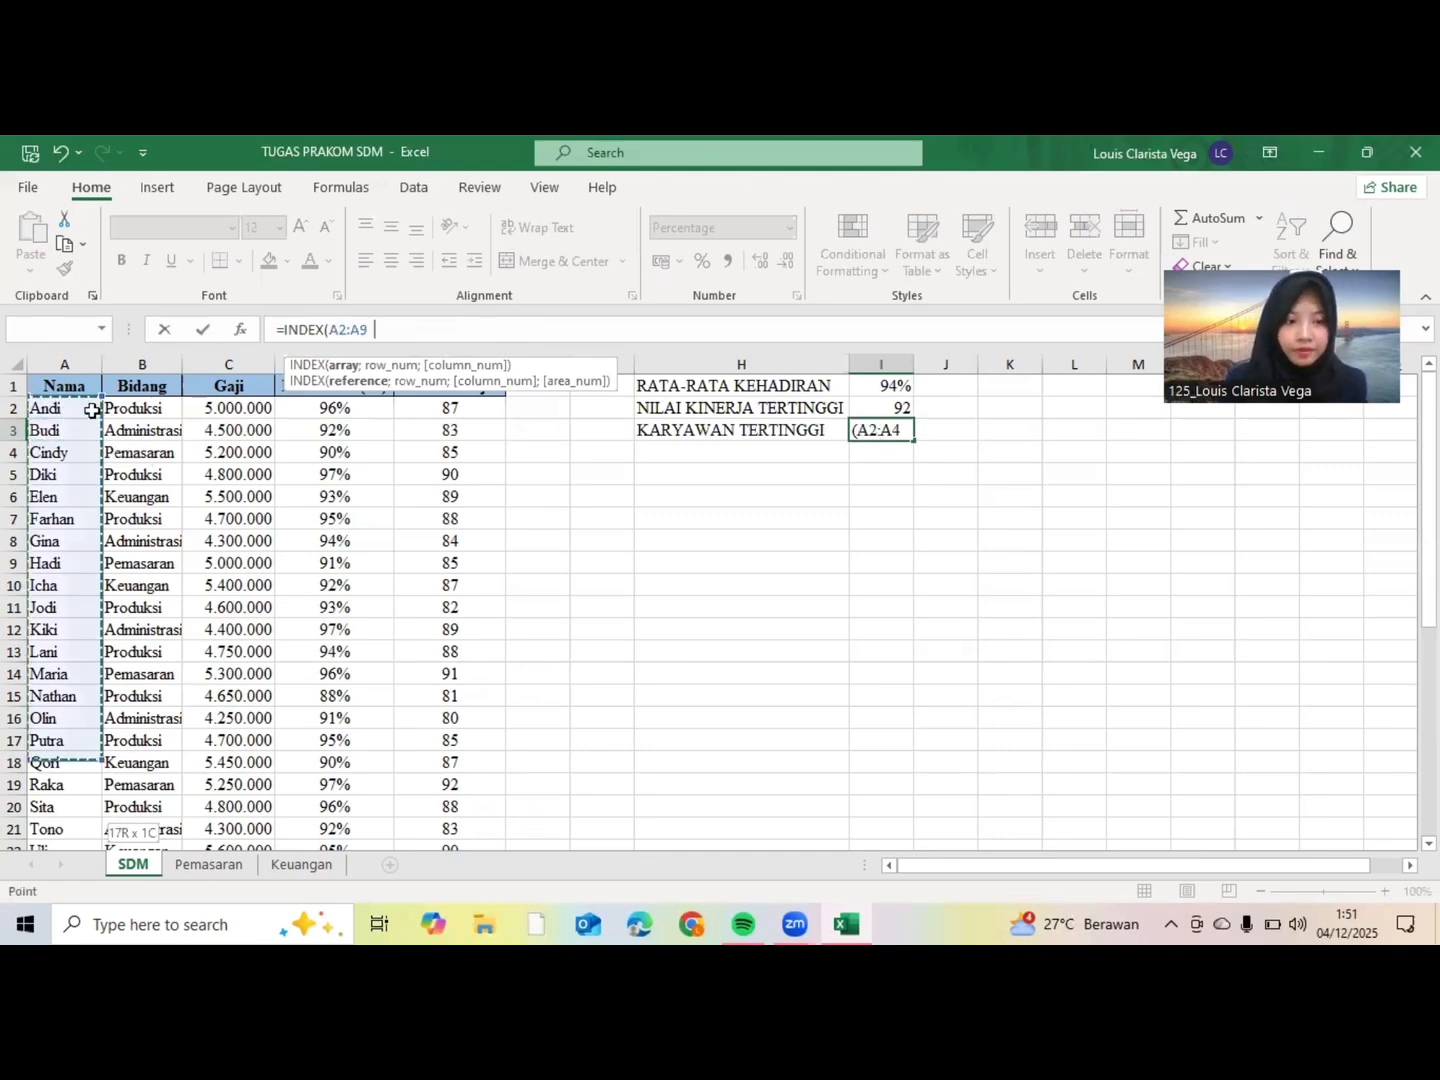
key(shift+Down)
key(shift+Down)
key(shift+Down)
key(shift+Down)
key(shift+Down)
key(shift+Down)
key(shift+Down)
key(shift+Down)
key(shift+Down)
key(shift+Down)
key(shift+Down)
key(shift+Down)
key(shift+Down)
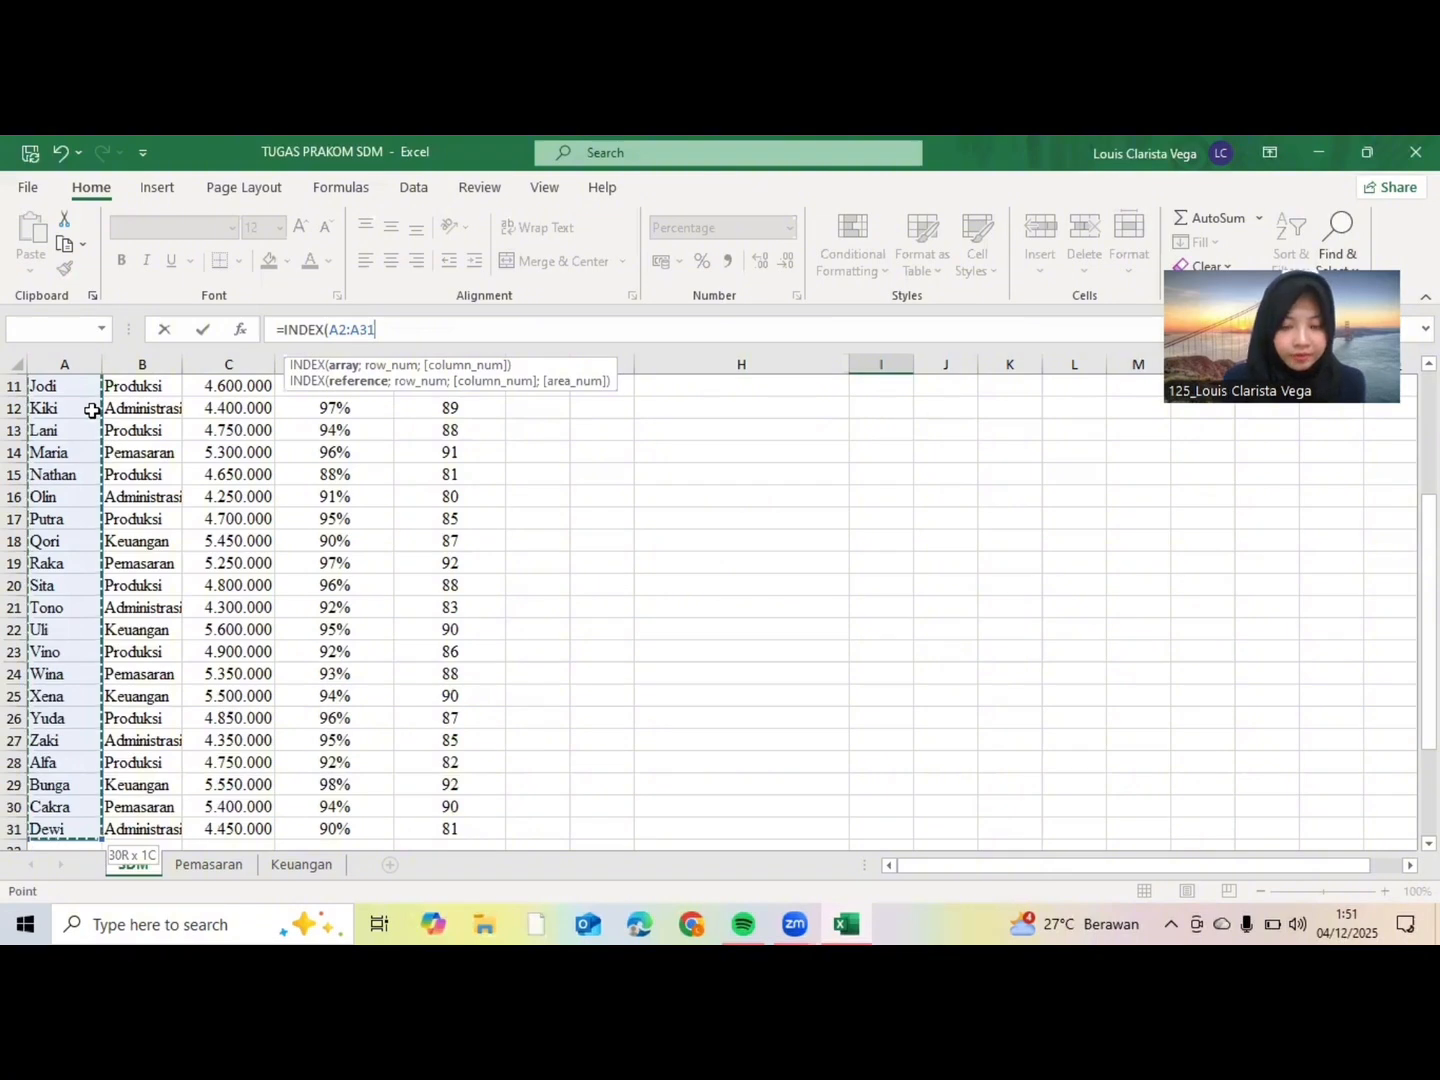
text(;M)
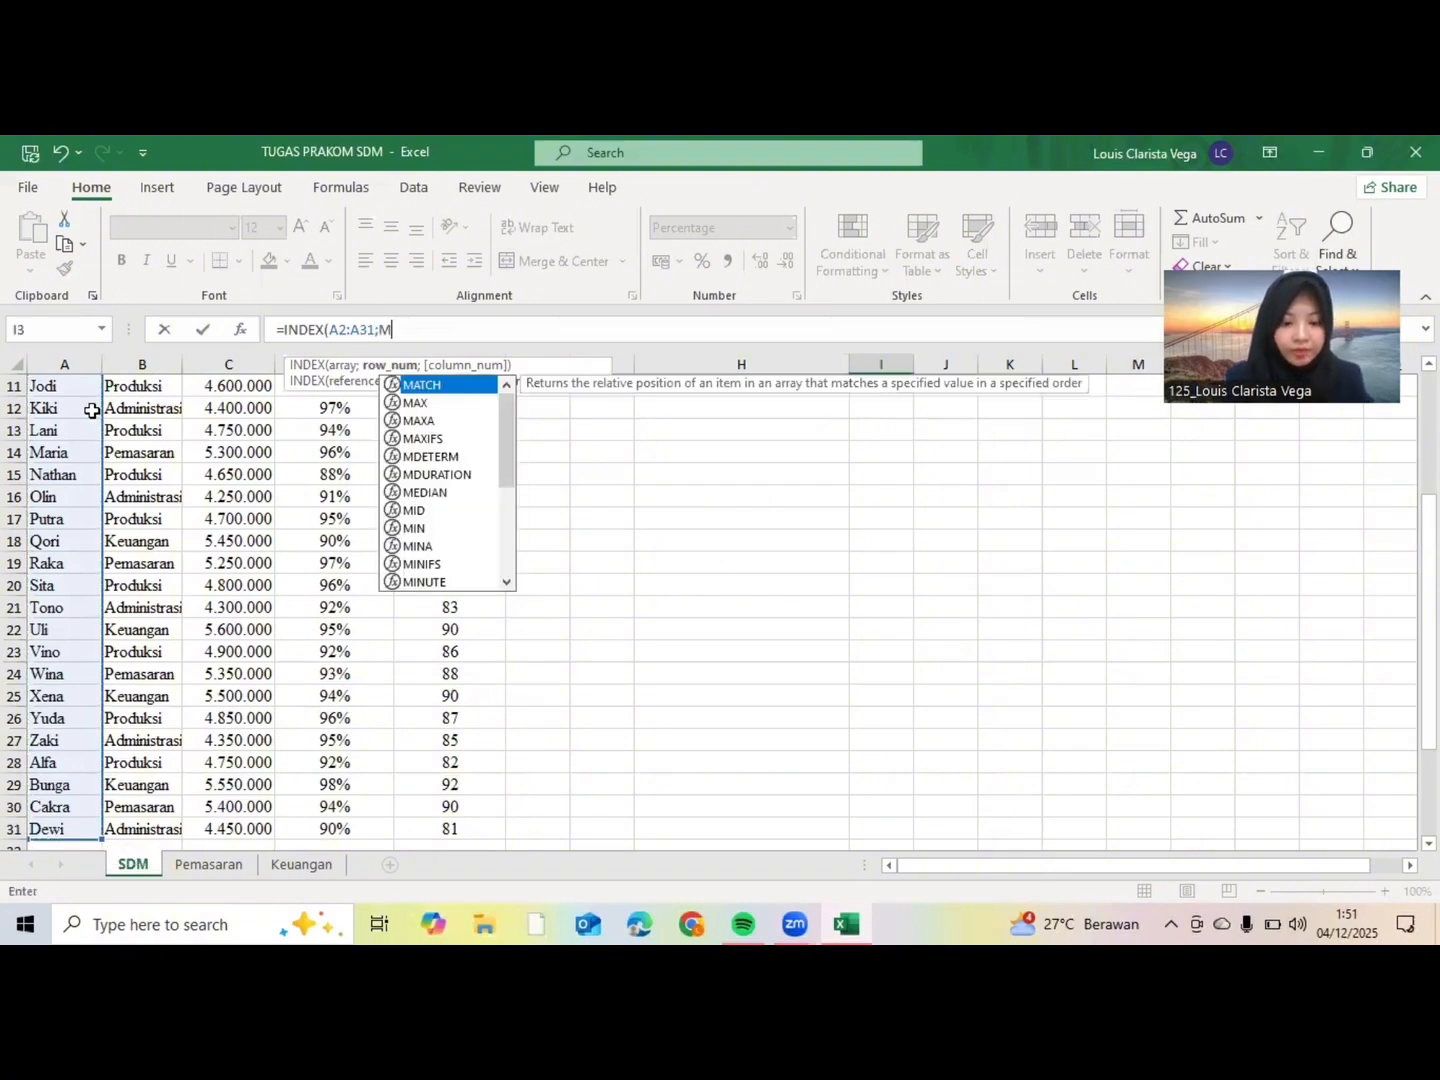
text(ATCH)
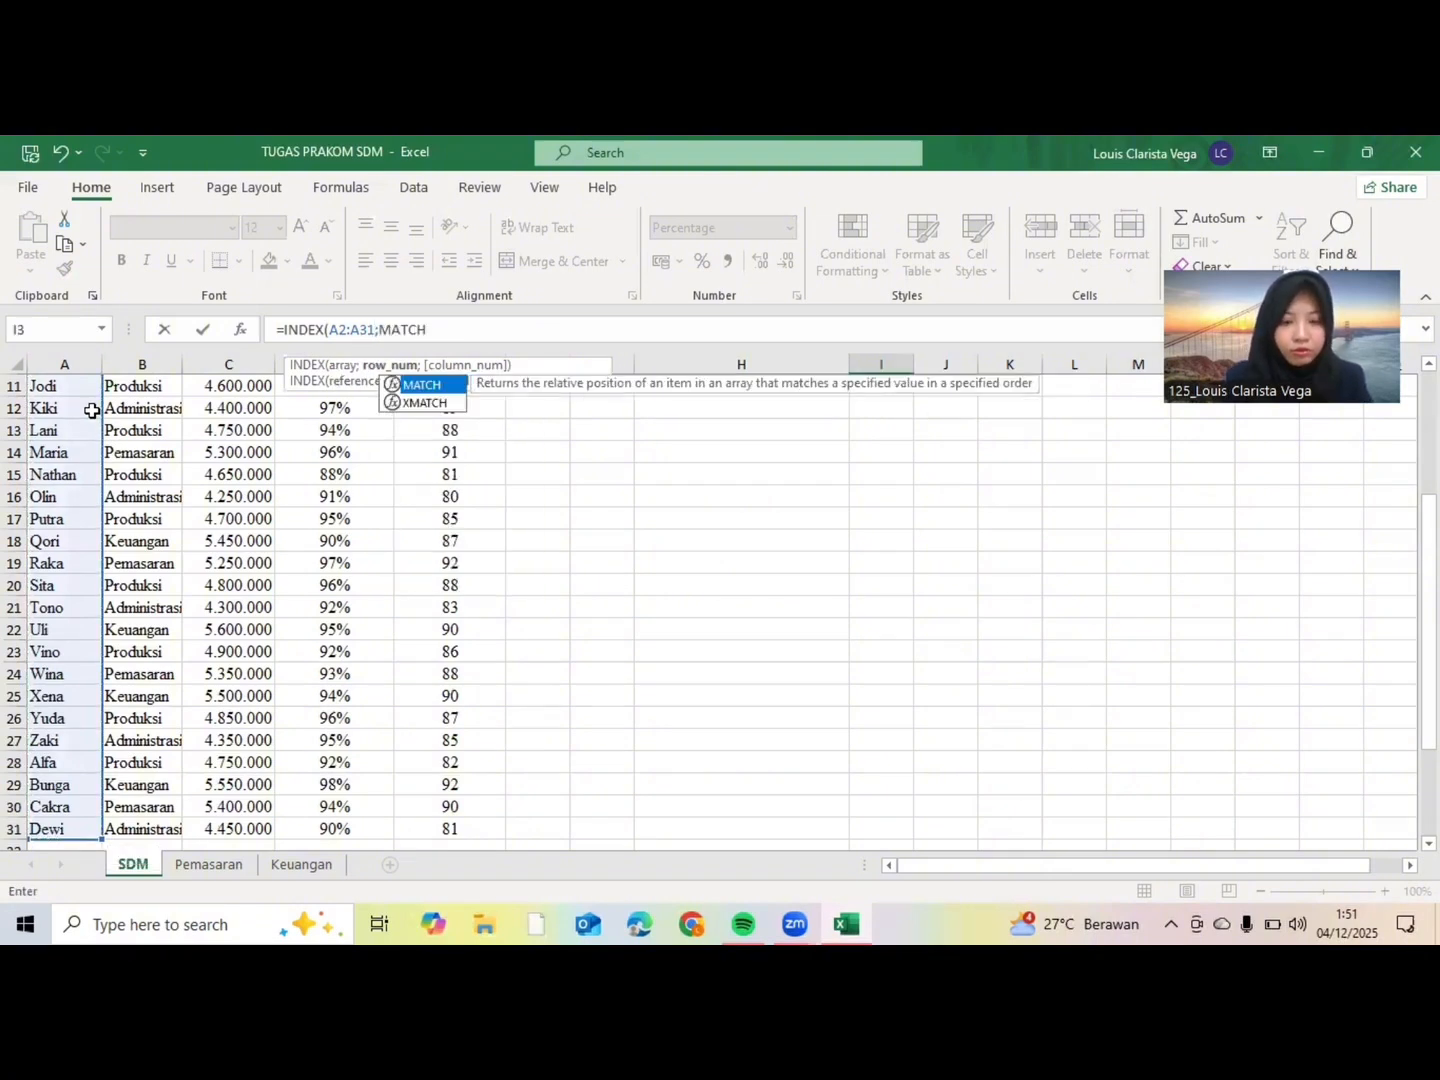
text((MAX)
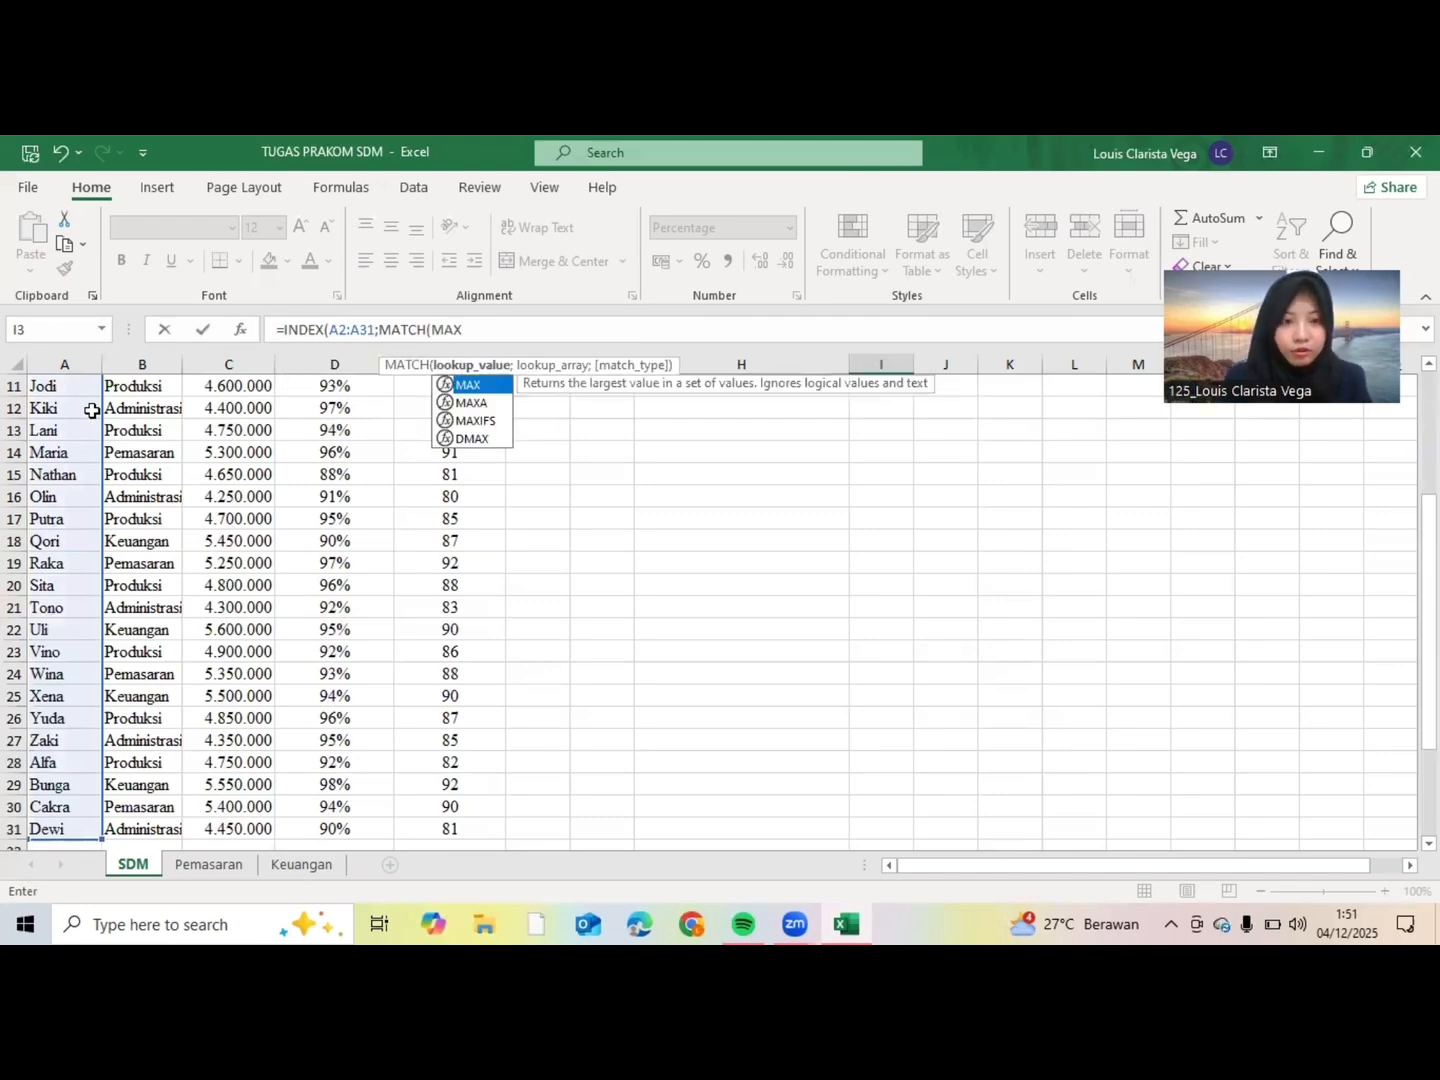
text(()
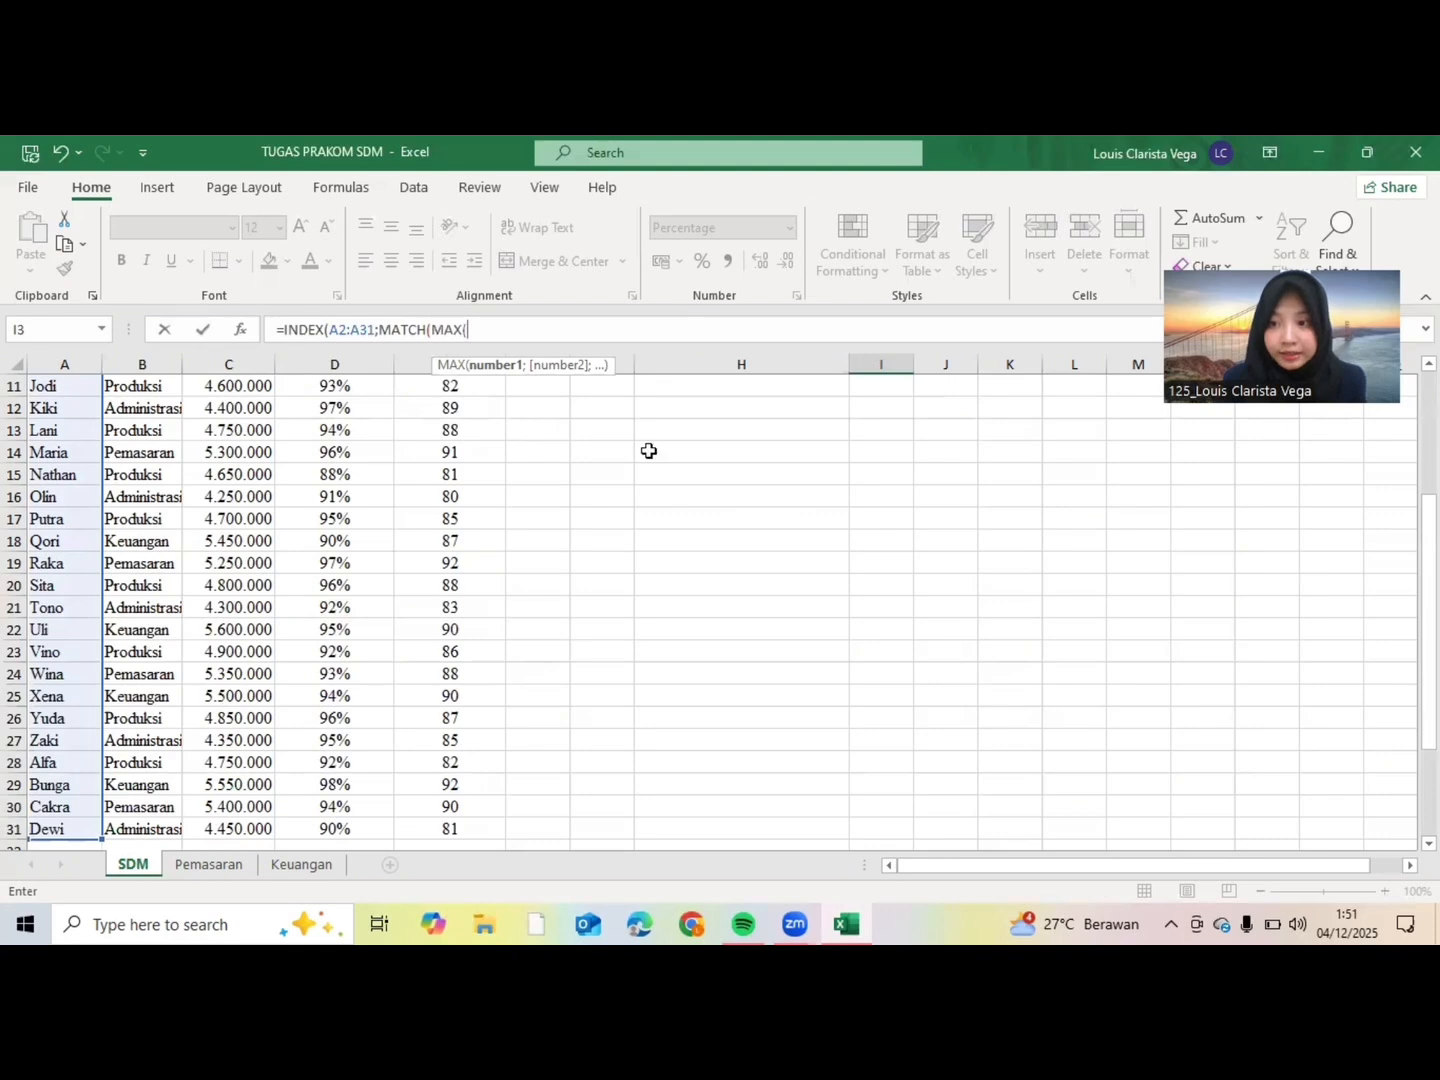
scroll(649, 451, up, 4)
click(466, 405)
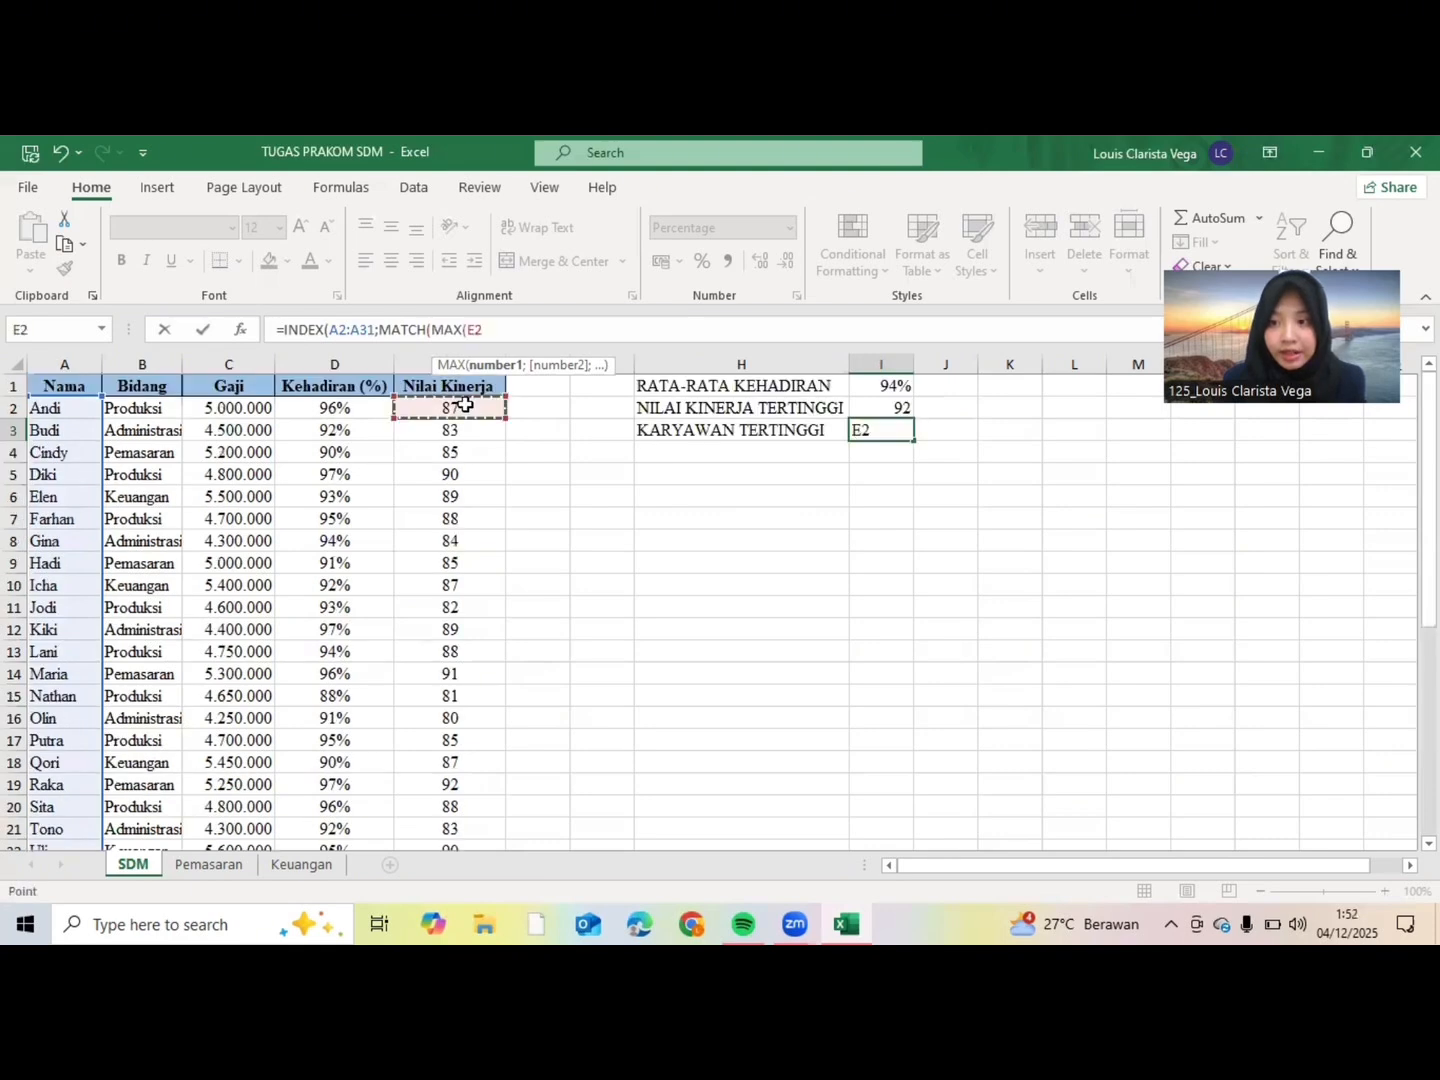
key(shift+Down)
key(shift+Down)
key(shift+Down)
key(shift+Down)
key(shift+Down)
key(shift+Down)
key(shift+Down)
key(shift+Down)
key(shift+Down)
key(shift+Down)
key(shift+Down)
key(shift+Down)
key(shift+Down)
key(shift+Down)
key(shift+Down)
key(shift+Down)
key(shift+Down)
key(shift+Down)
key(shift+Down)
key(shift+Down)
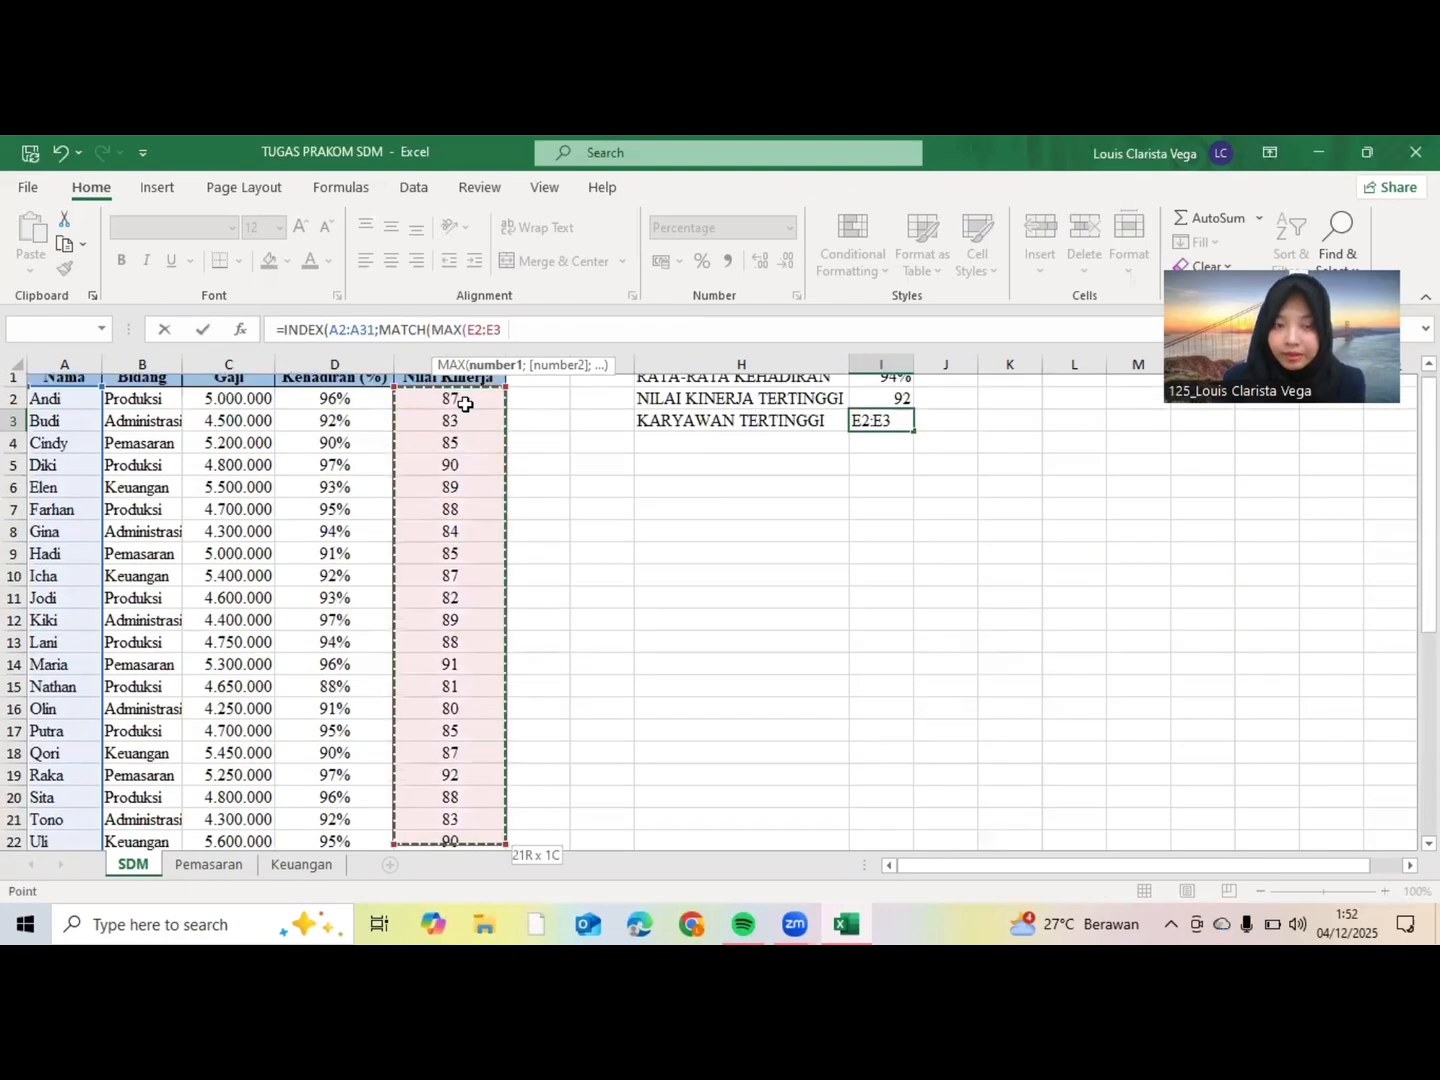
key(shift+Down)
key(shift+Down)
key(shift+Down)
key(shift+Down)
key(shift+Down)
key(shift+Down)
key(shift+Down)
key(shift+Down)
key(shift+Down)
key(shift+Down)
key(shift+Up)
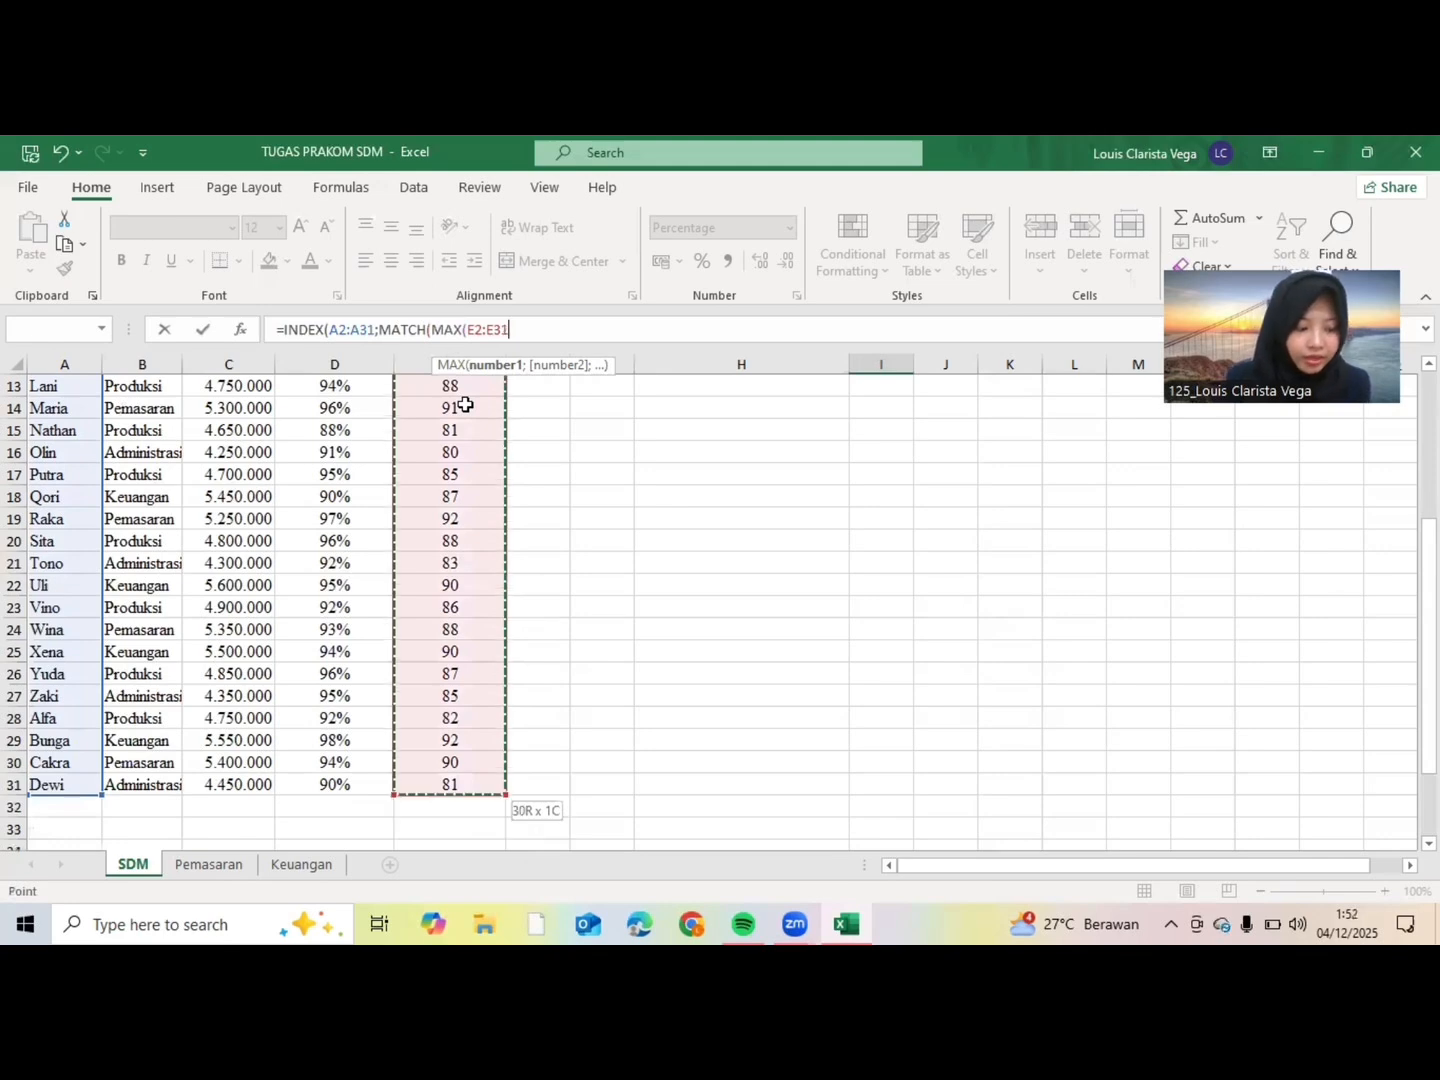
text())
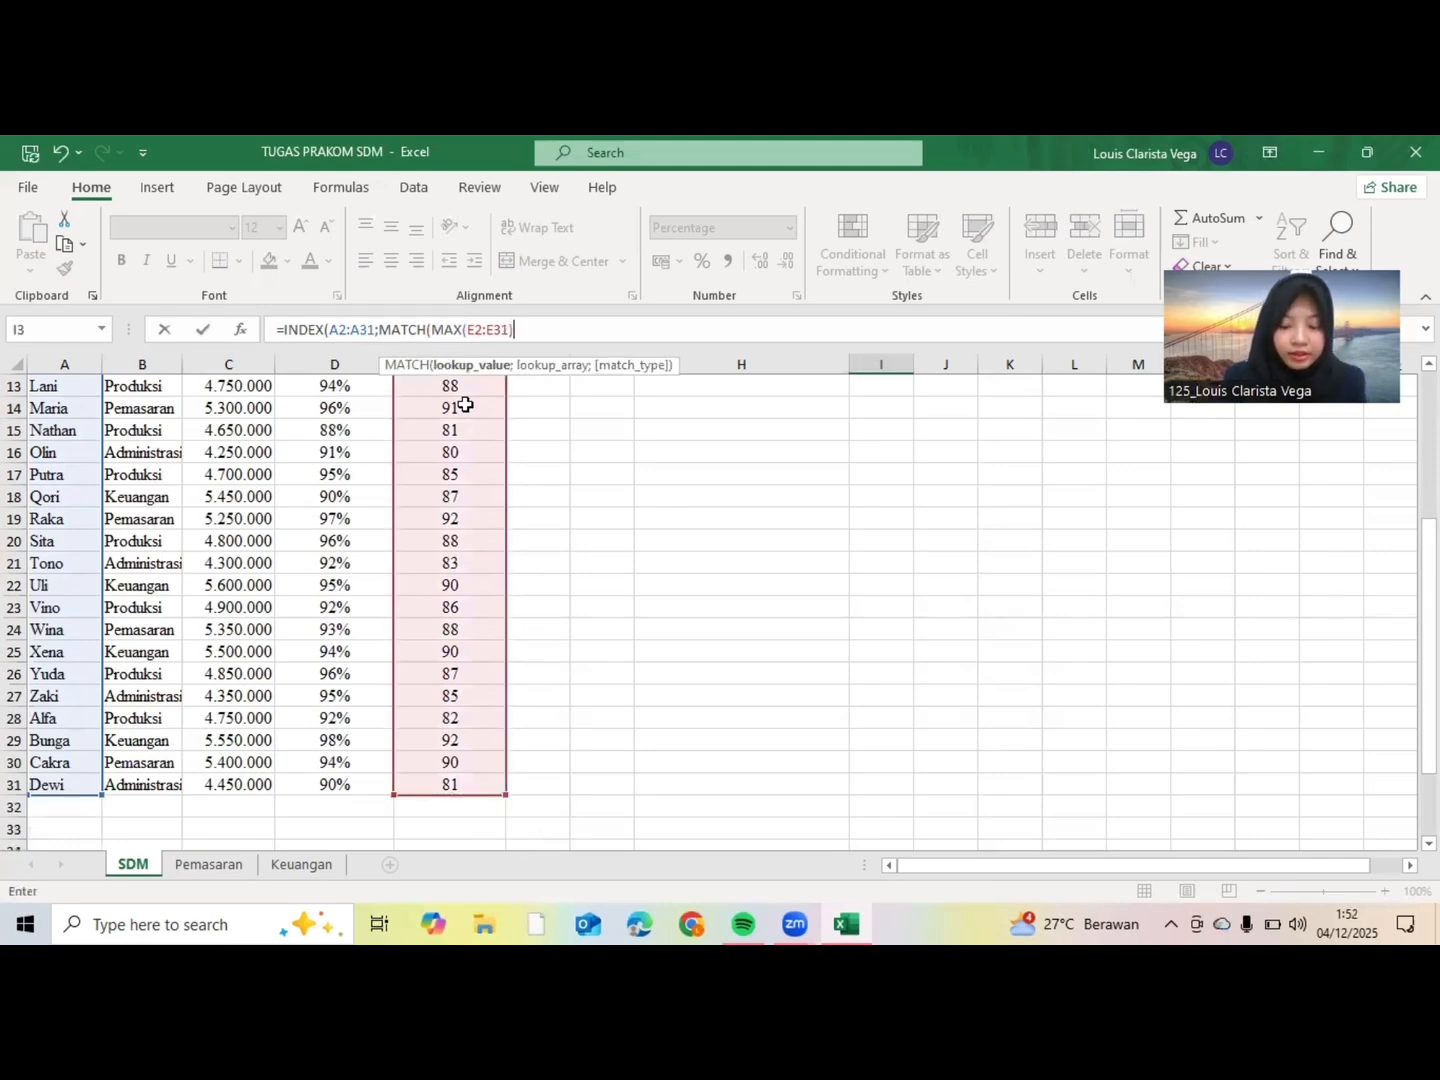
text(;)
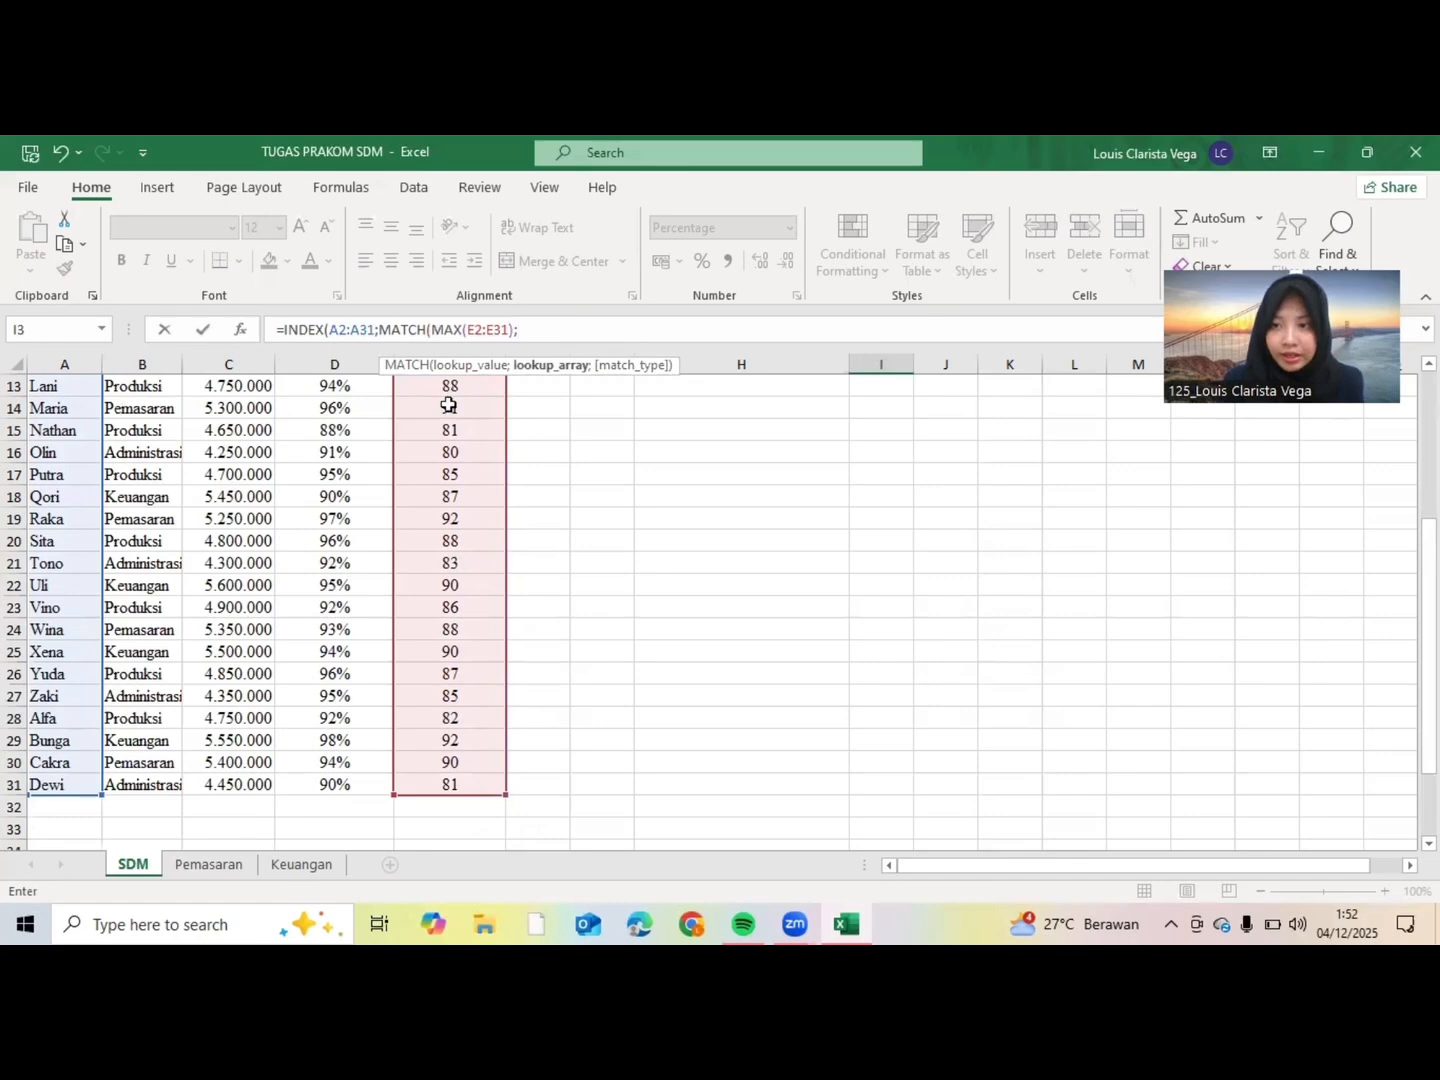
scroll(448, 405, up, 4)
drag(449, 405, 449, 845)
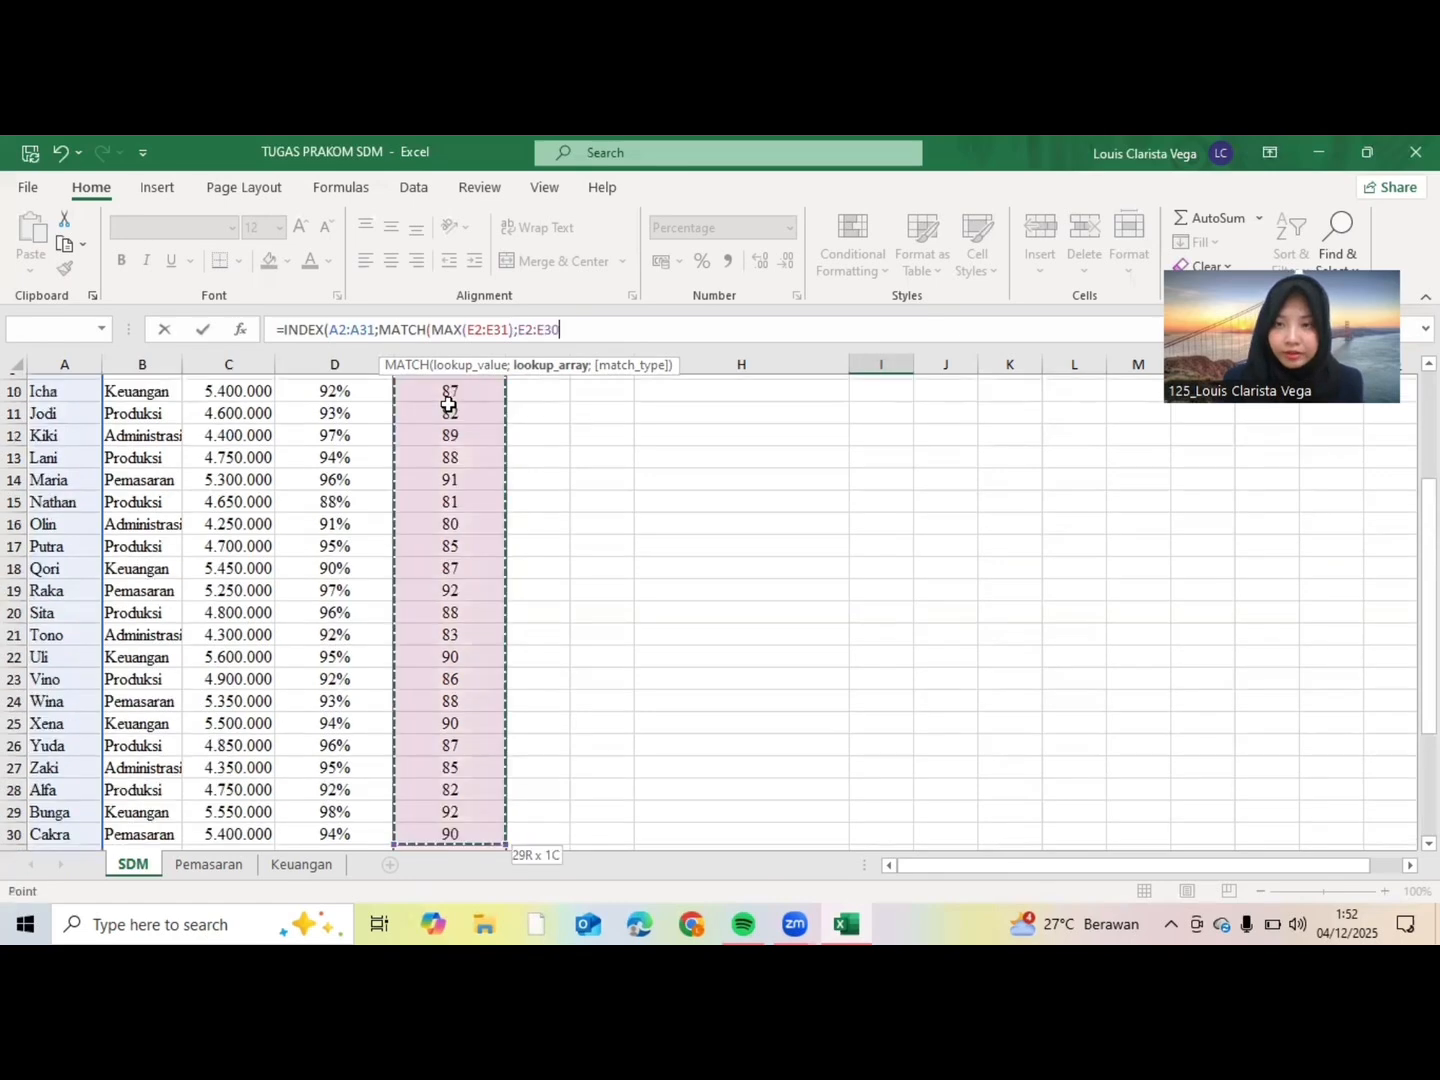
key(shift+Down)
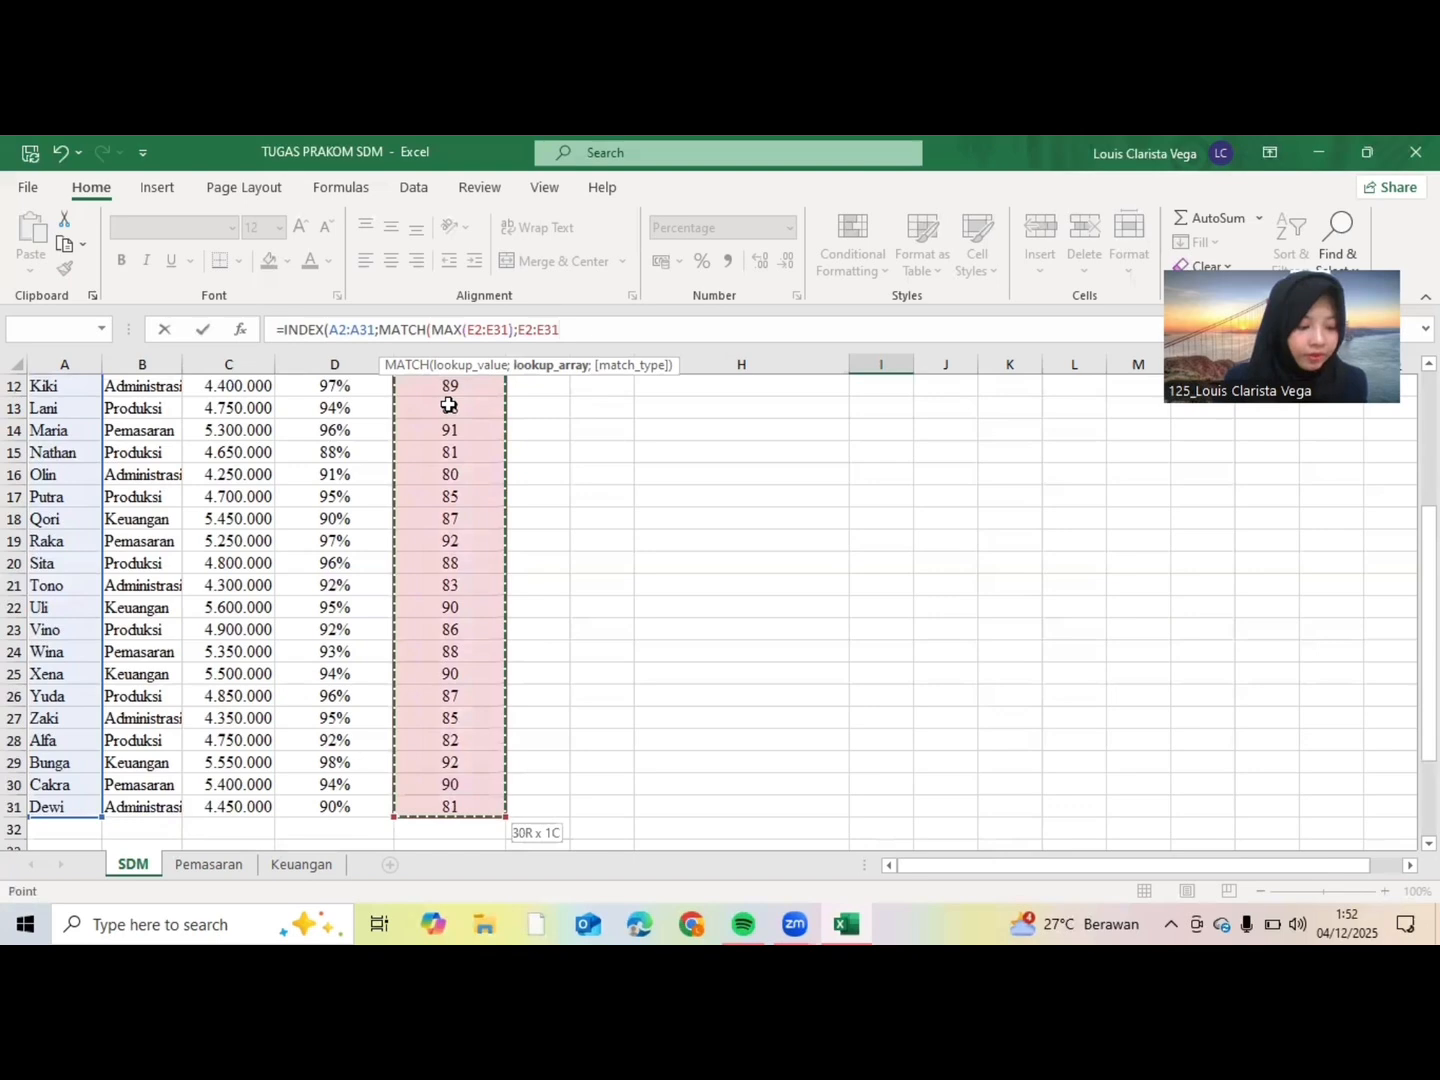
text(;)
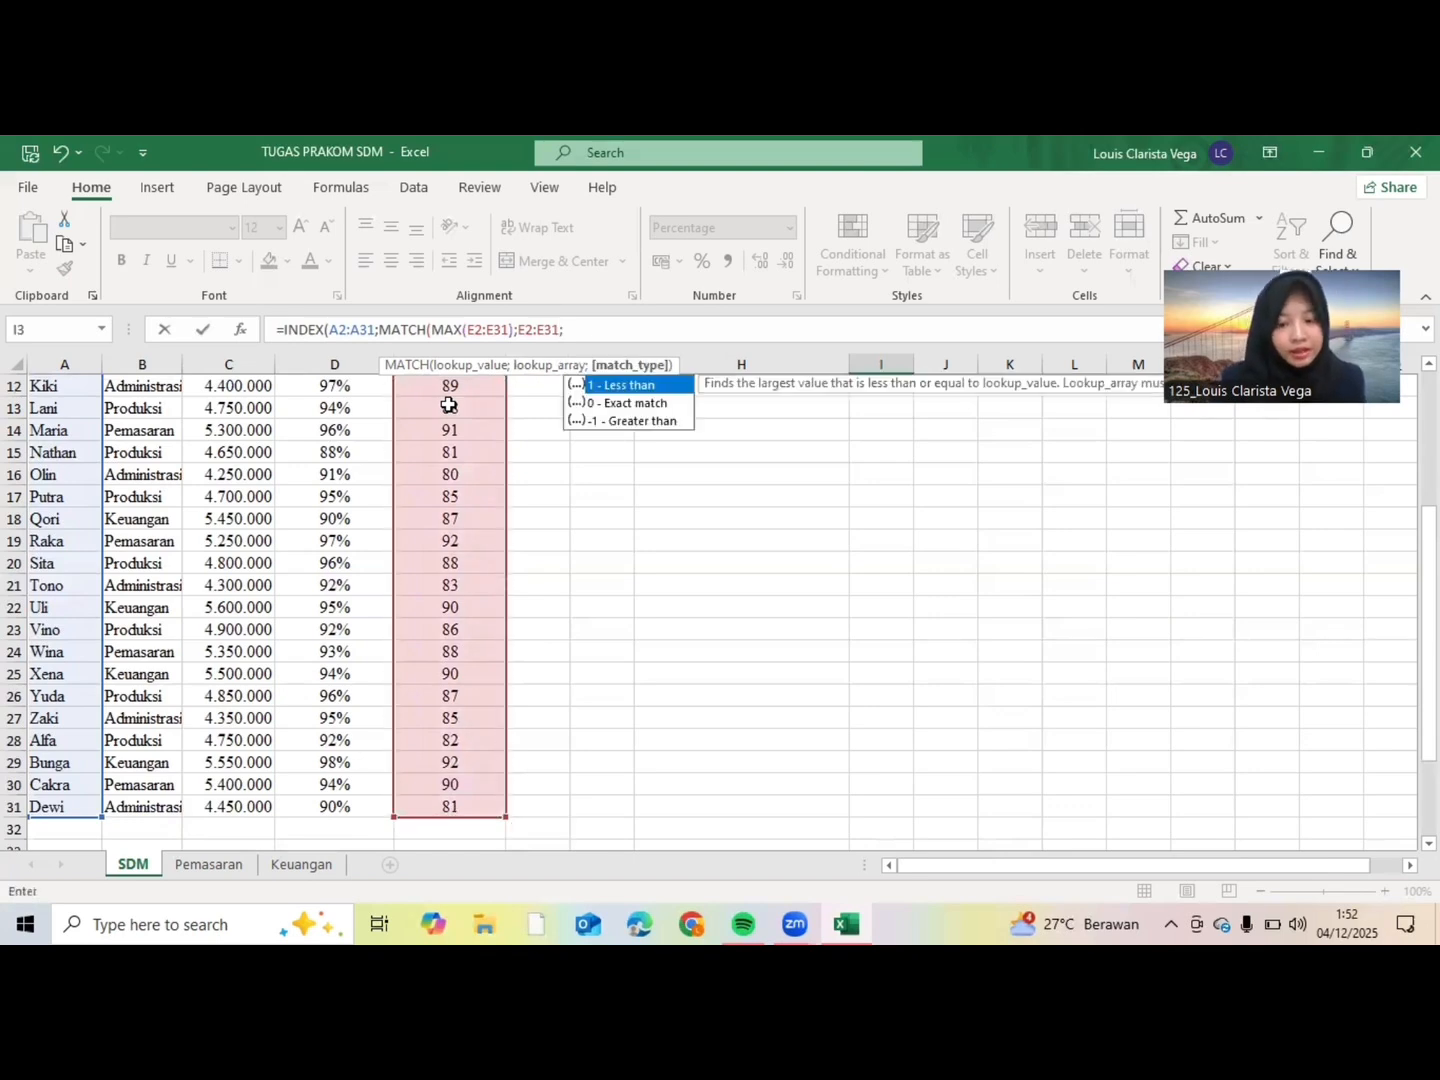
text(0)
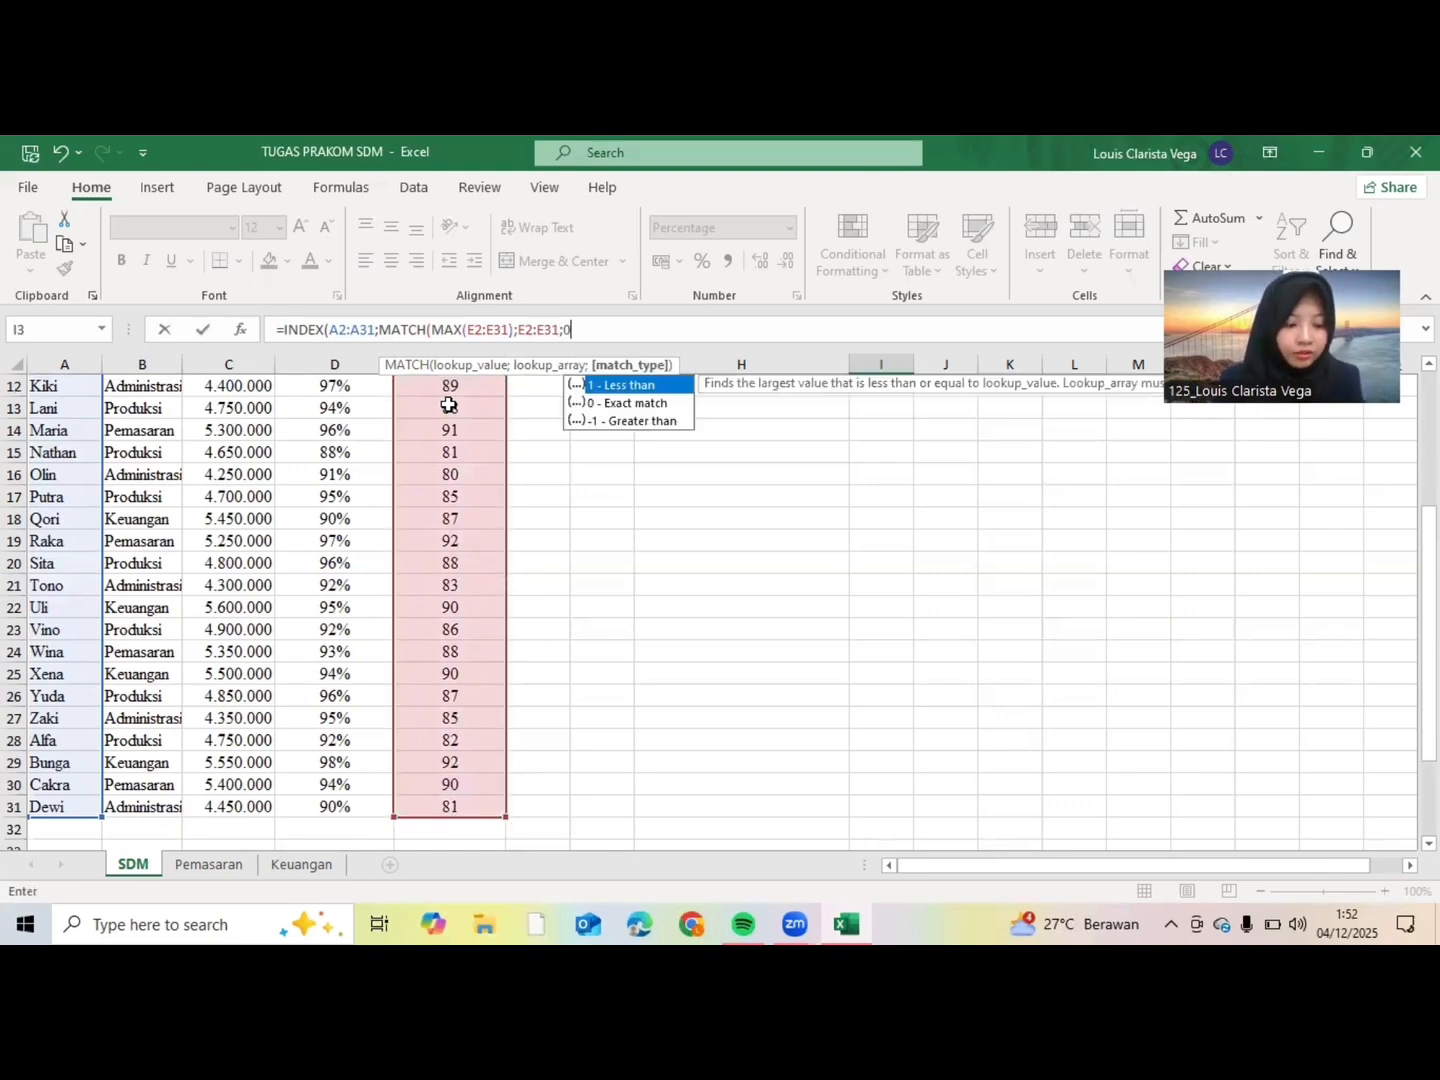
text()))
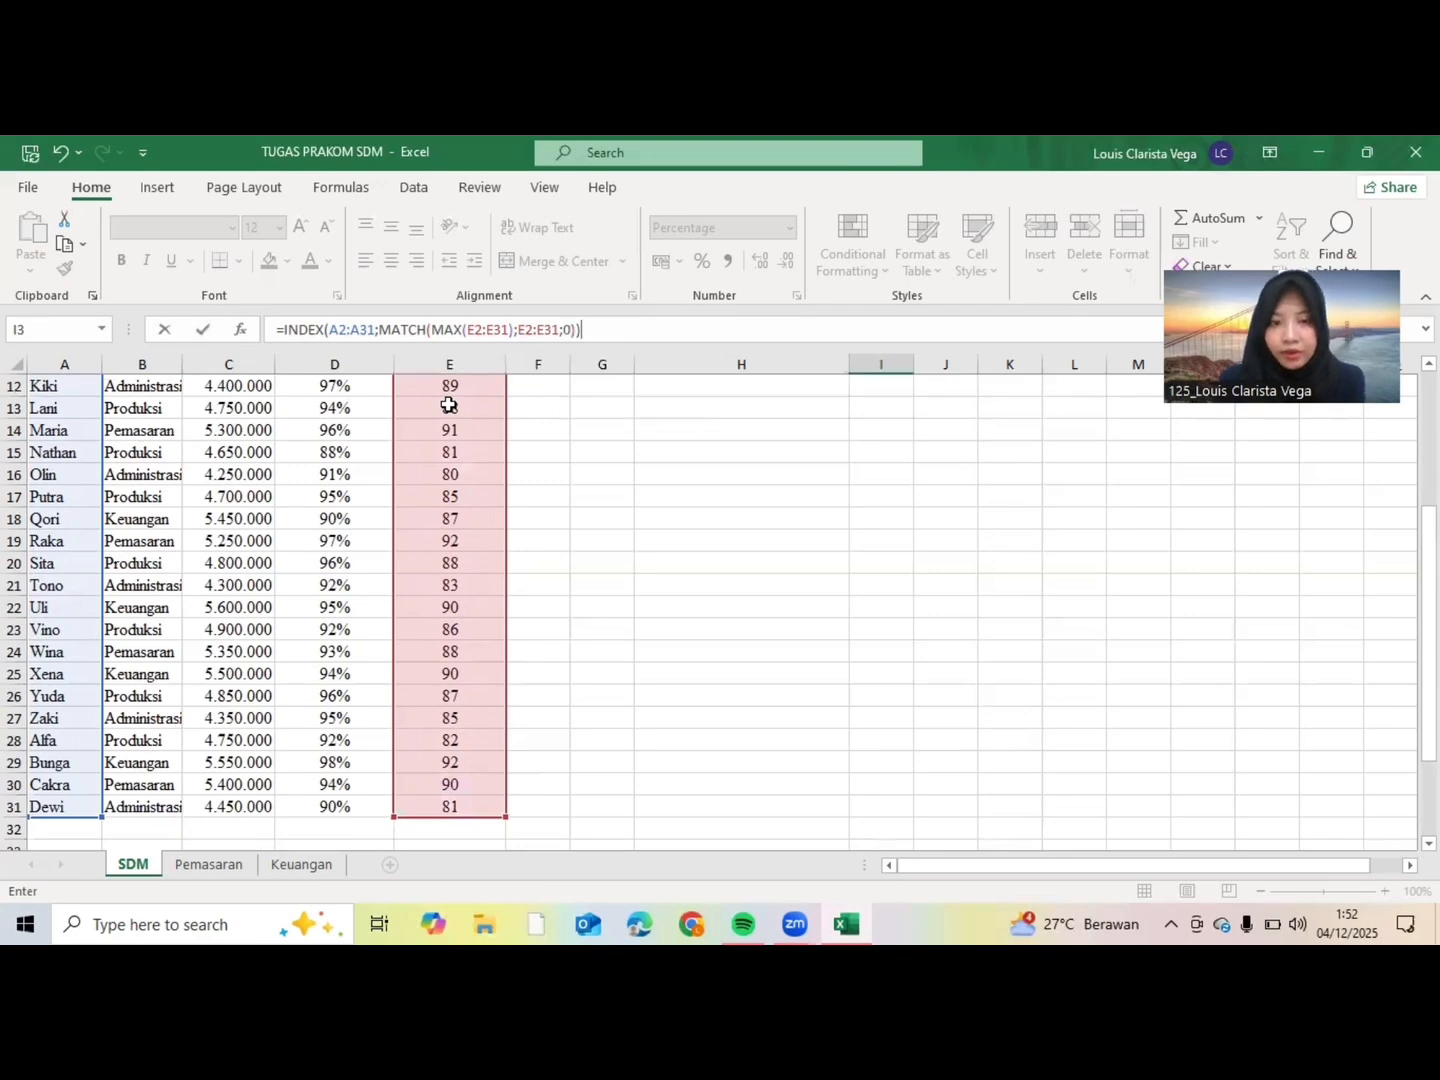
key(Return)
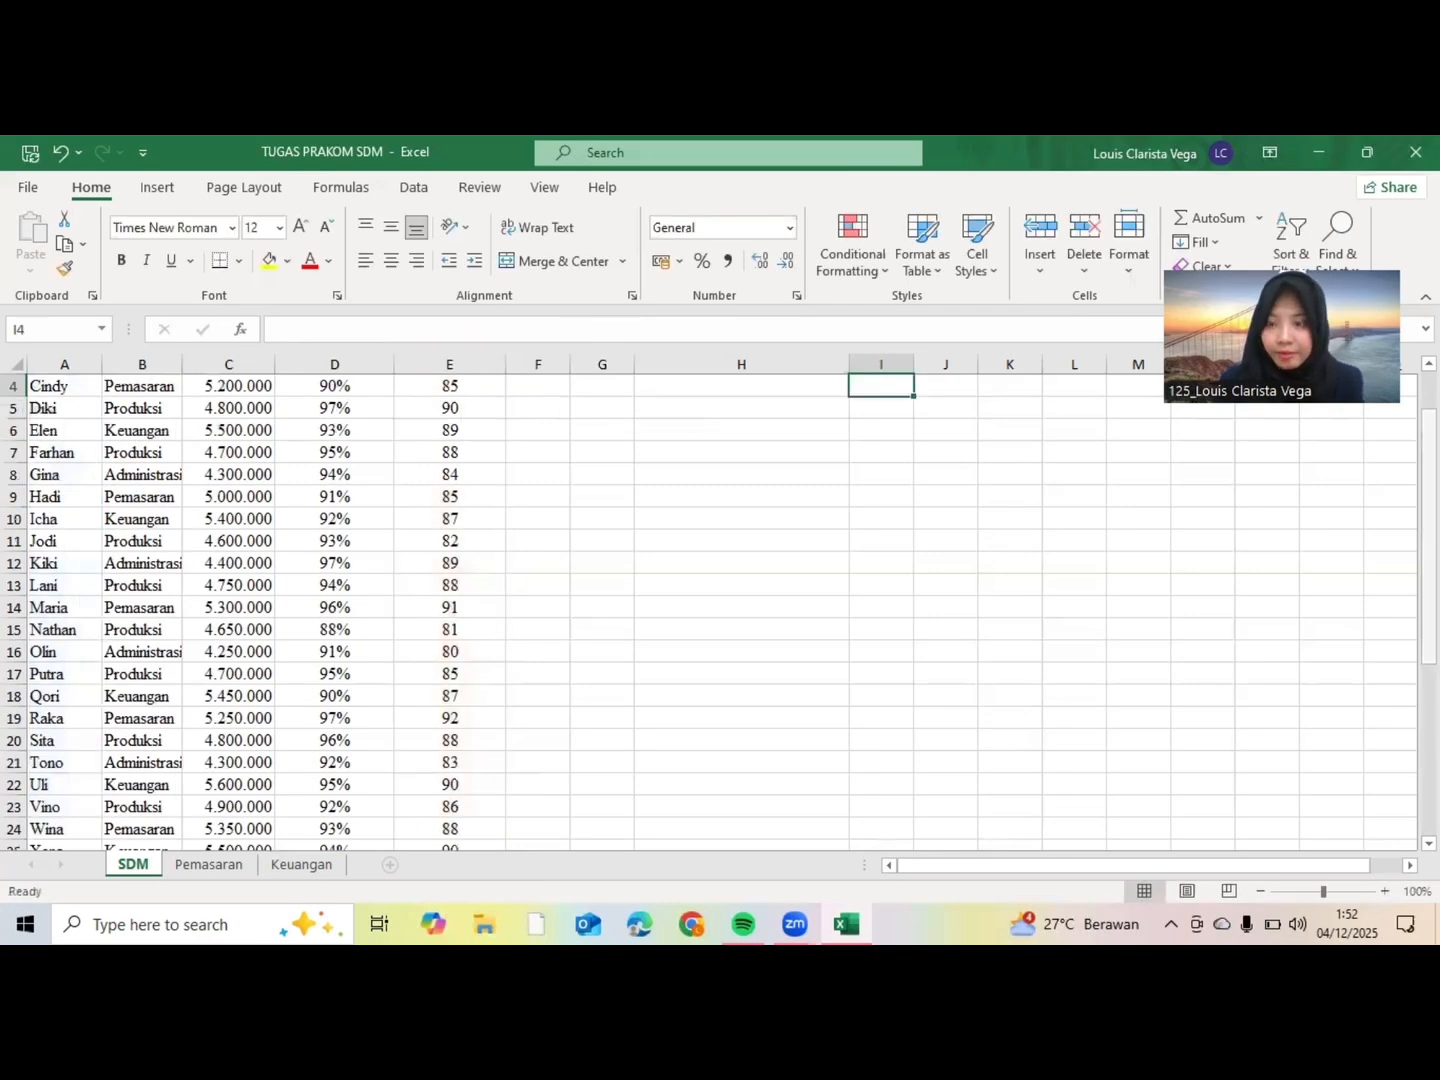
scroll(1039, 512, up, 1)
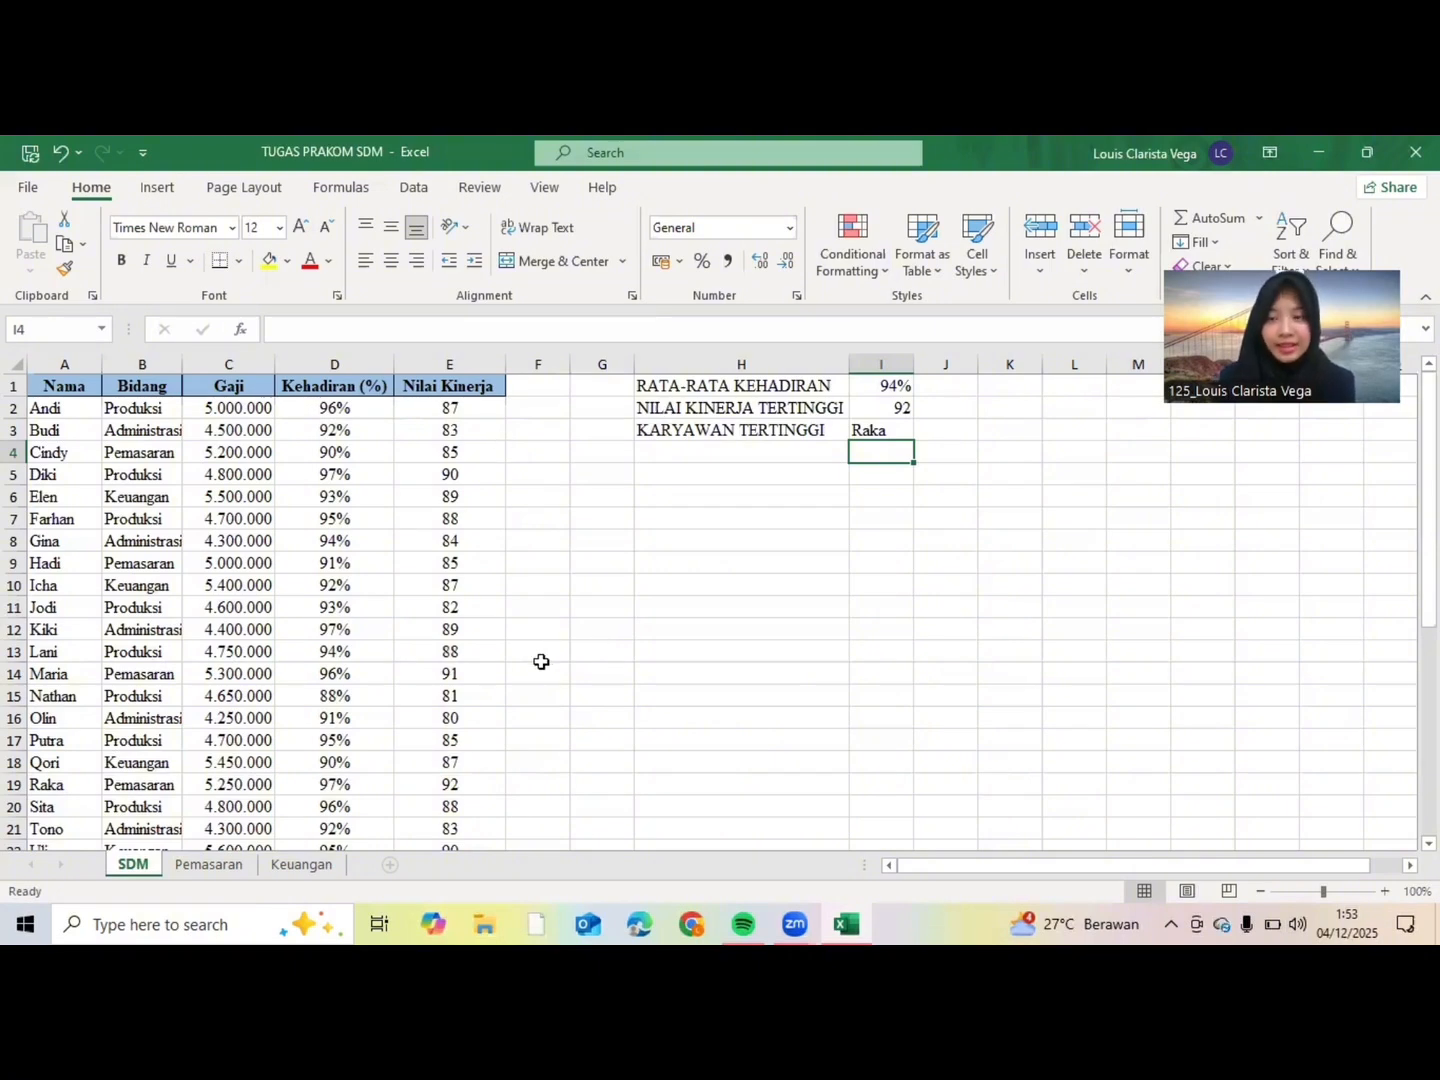
Step: On the Pemasaran sheet, enter the heading "Pertumbuhan Penjualan" in cell E1 and widen column E to fit it
click(221, 869)
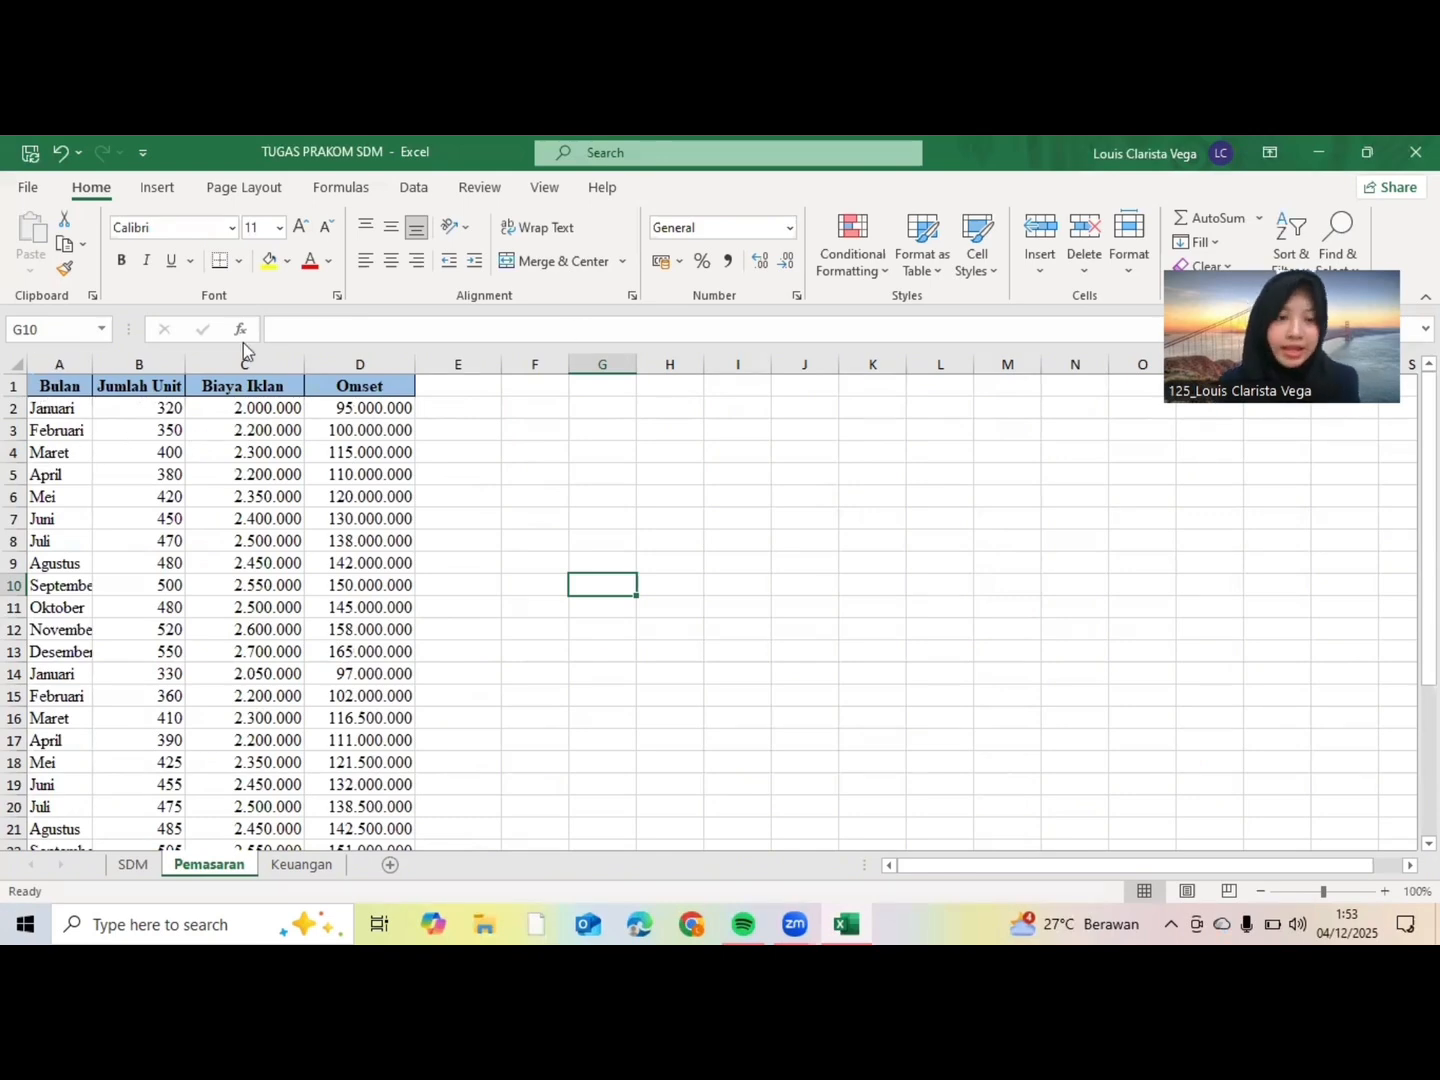
click(473, 390)
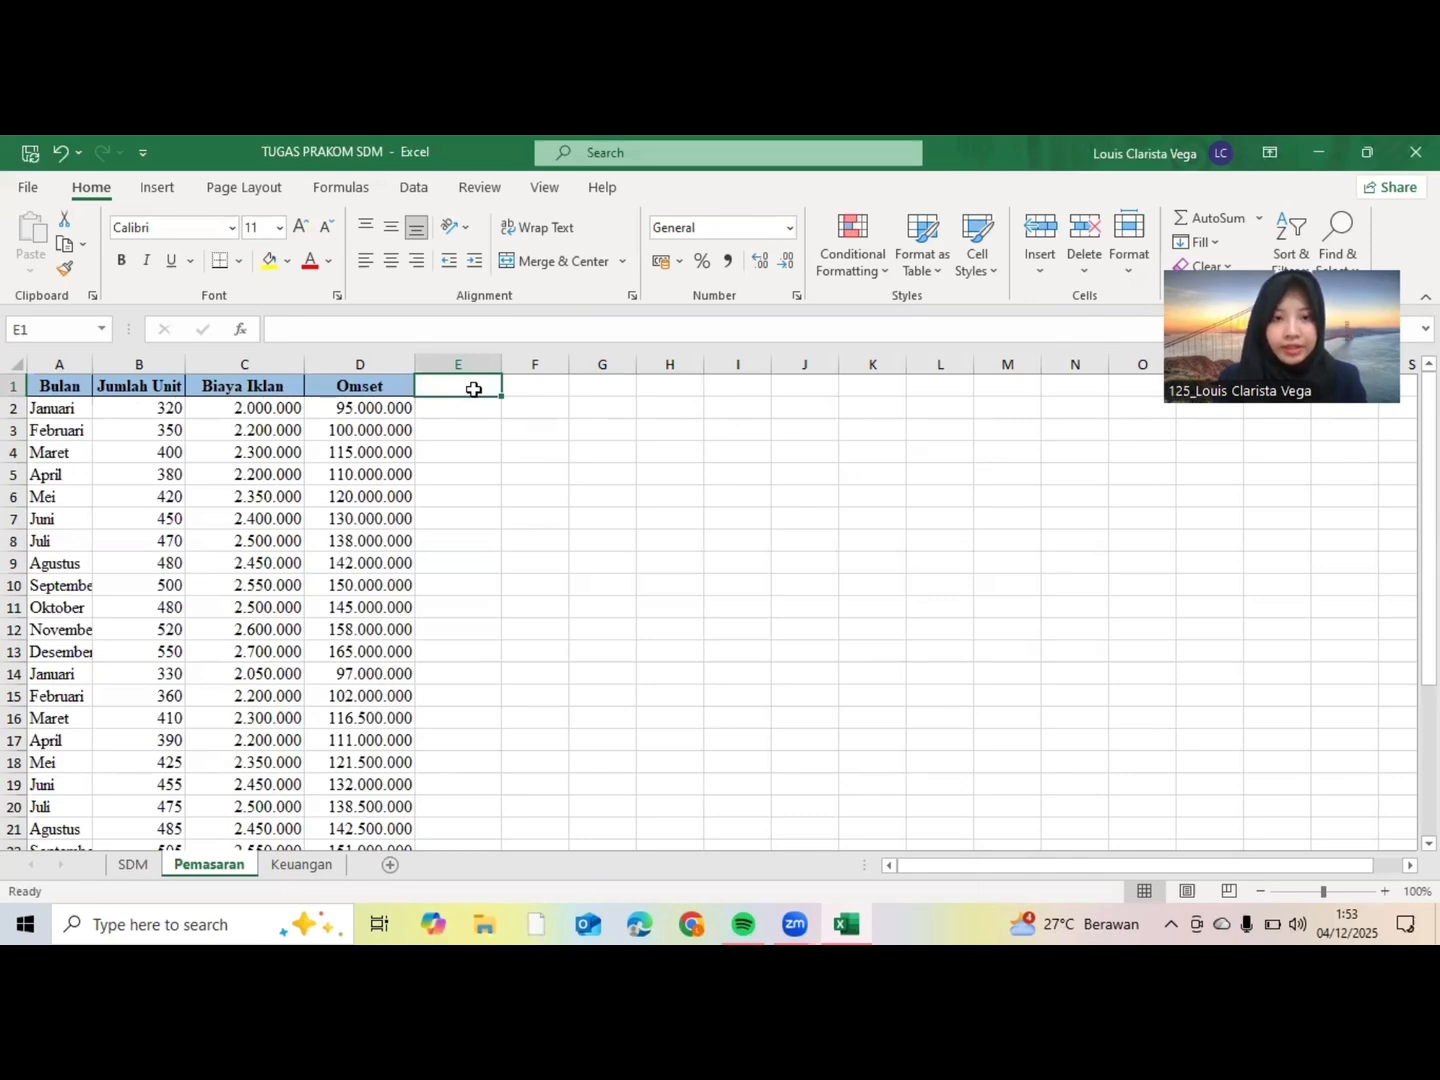
text(Per)
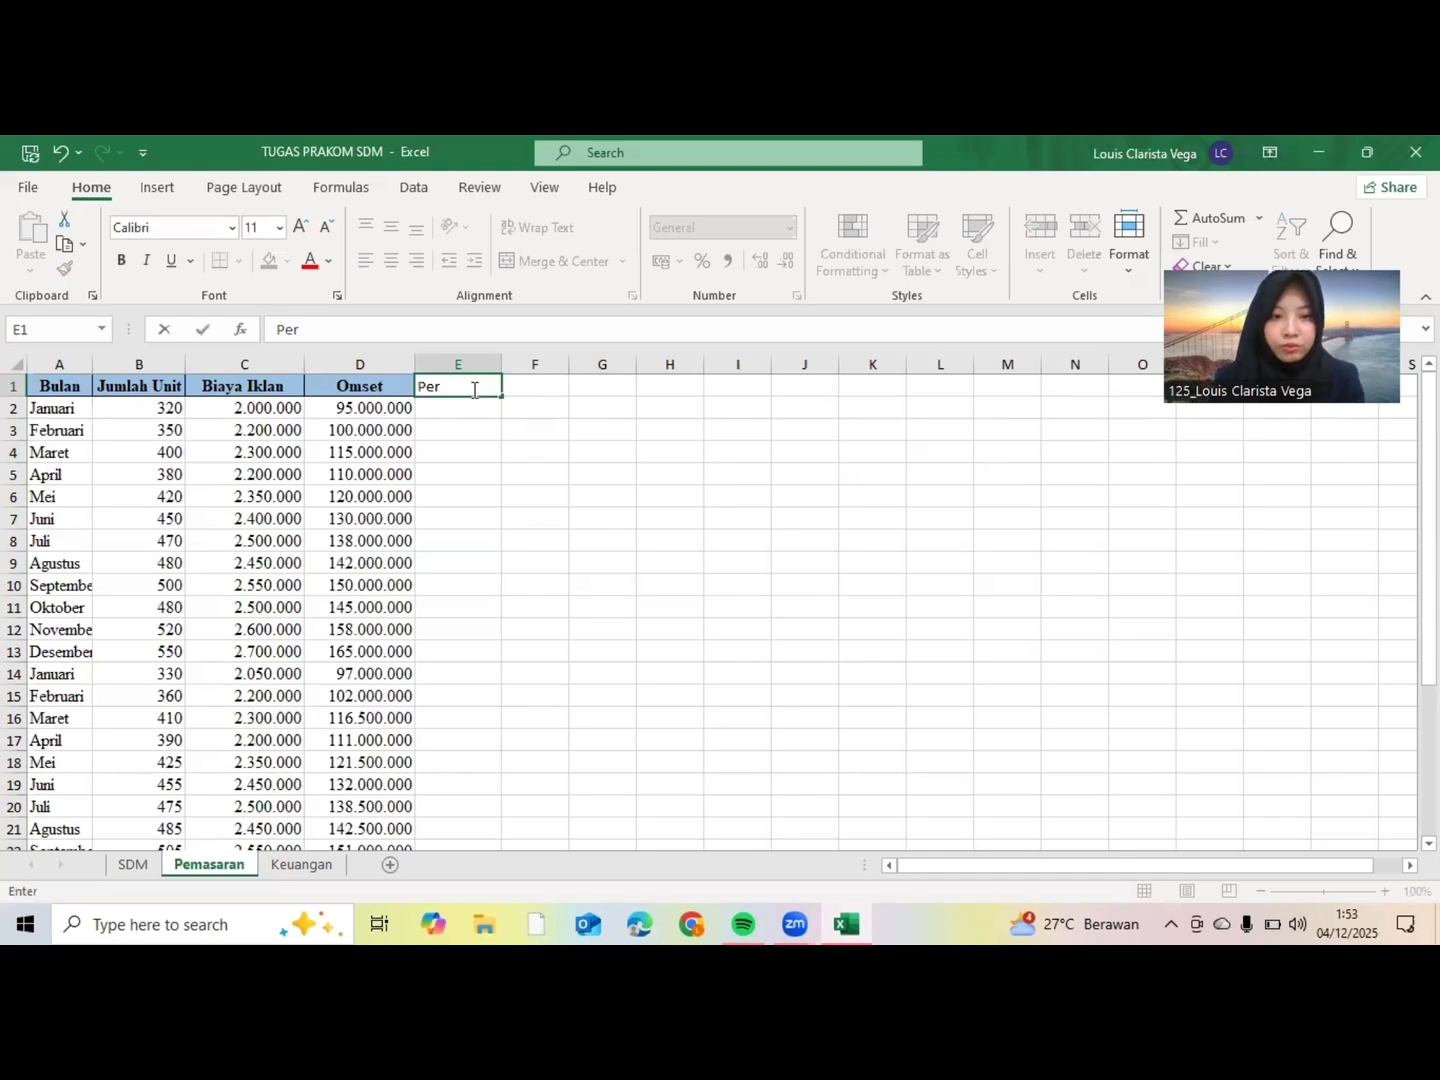
text(tumbuhan)
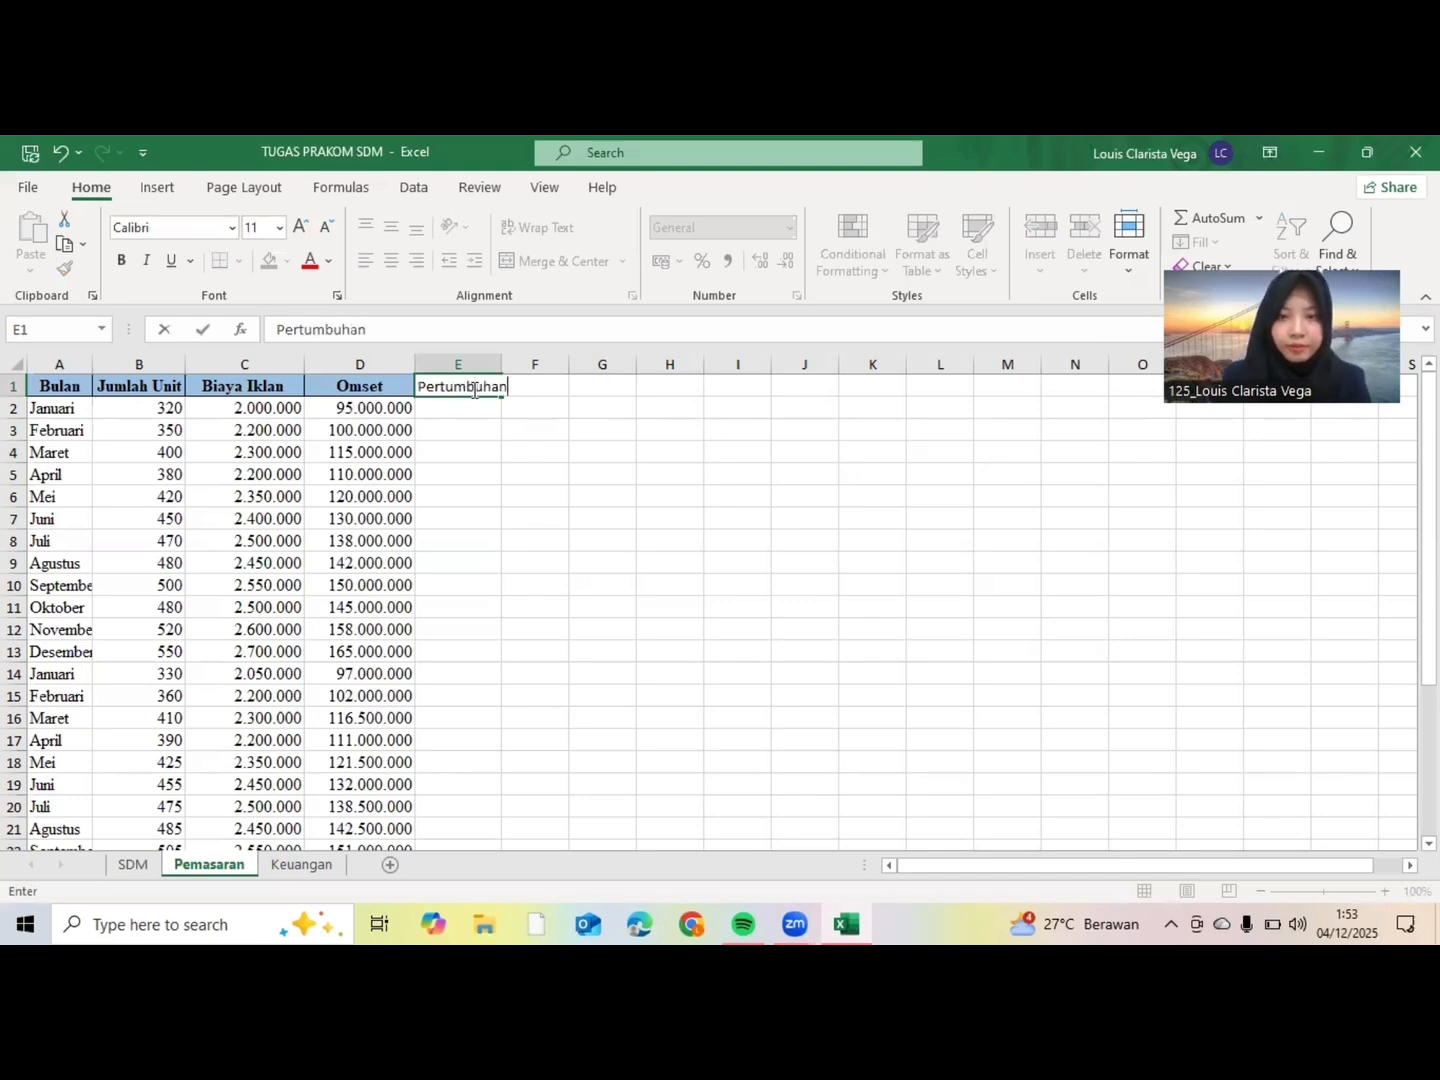
text( Penju)
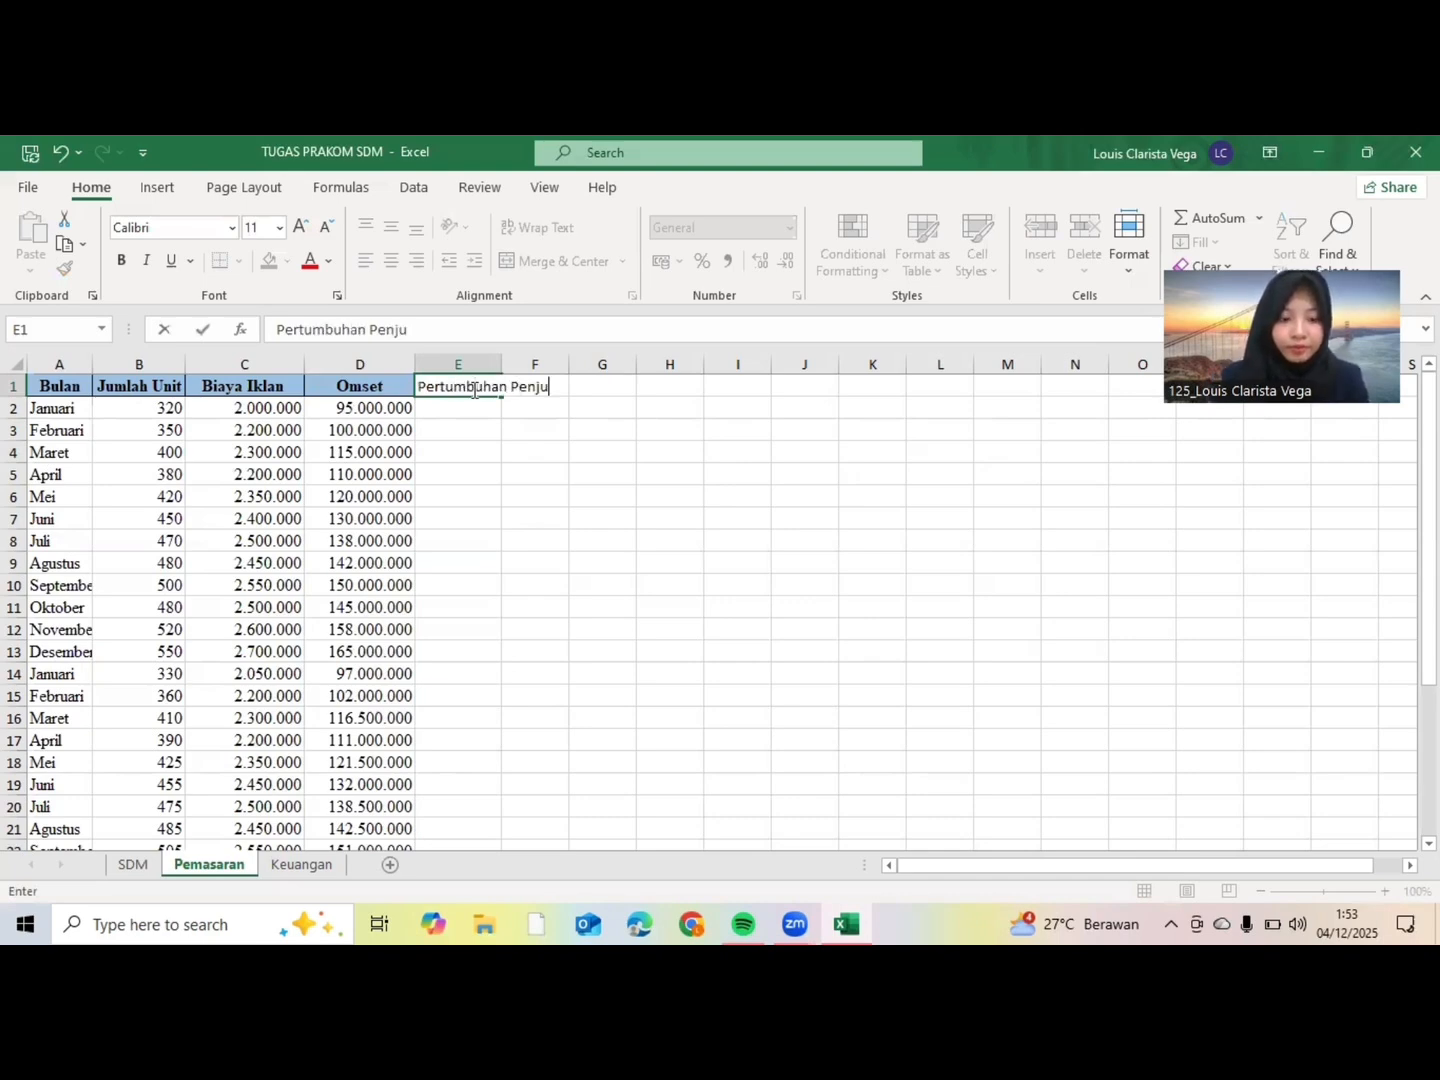
text(alan)
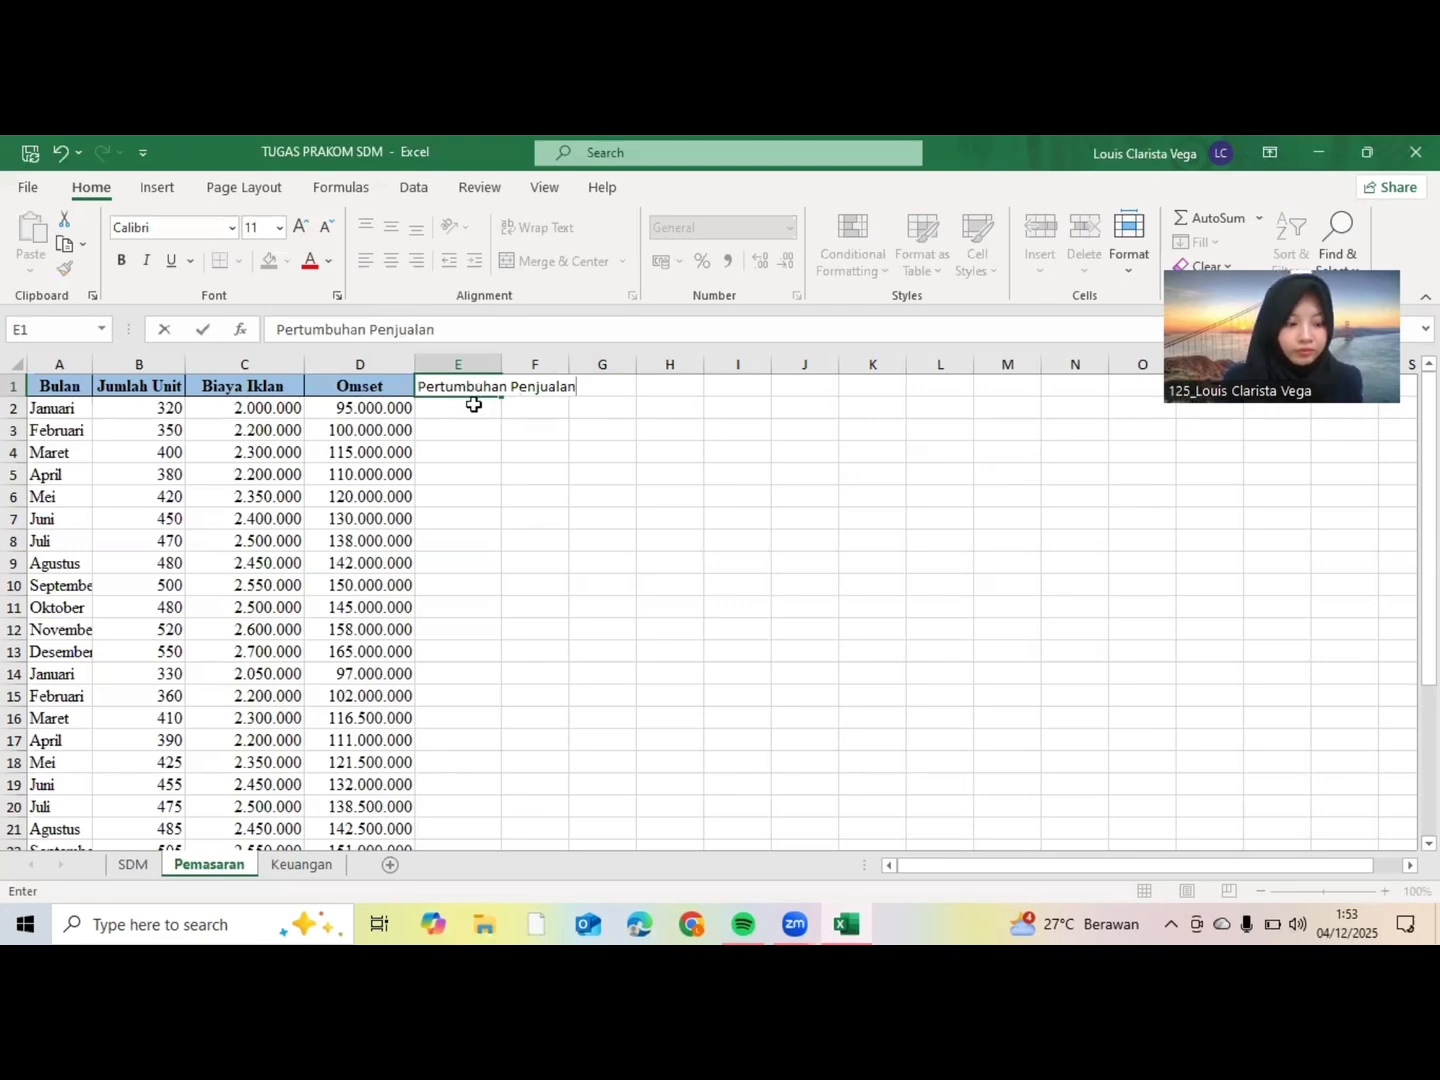
click(473, 404)
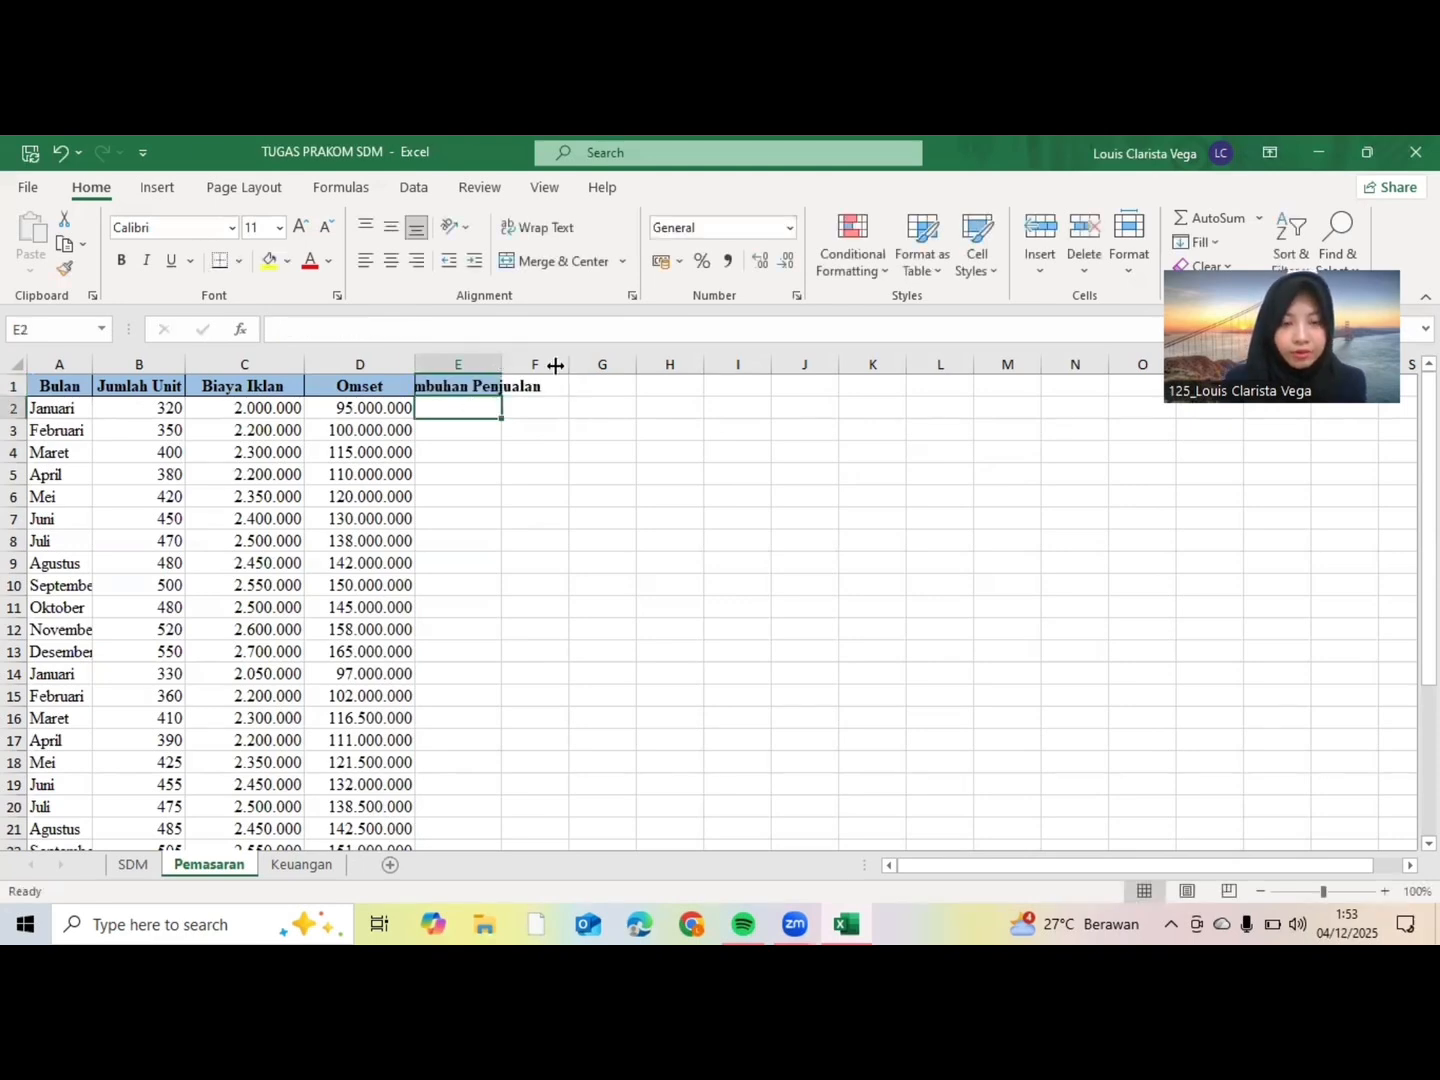
drag(563, 366, 565, 366)
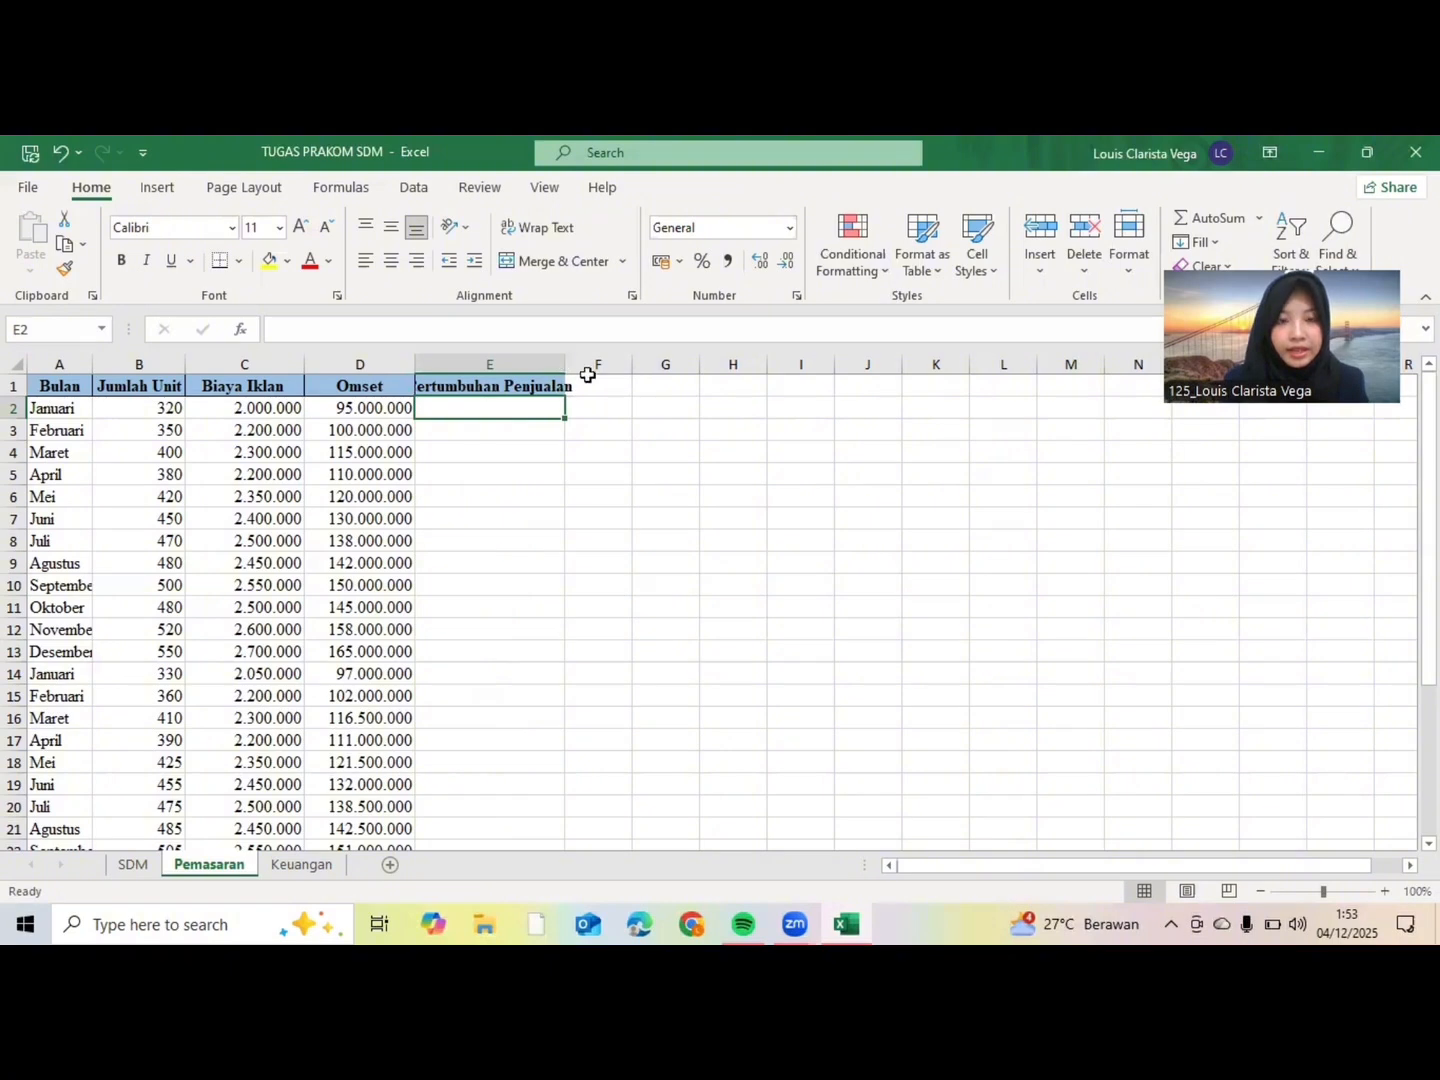
Step: Calculate February's sales growth from the Omset values in cell E3 with the formula =(D3-D2)/D2
click(484, 428)
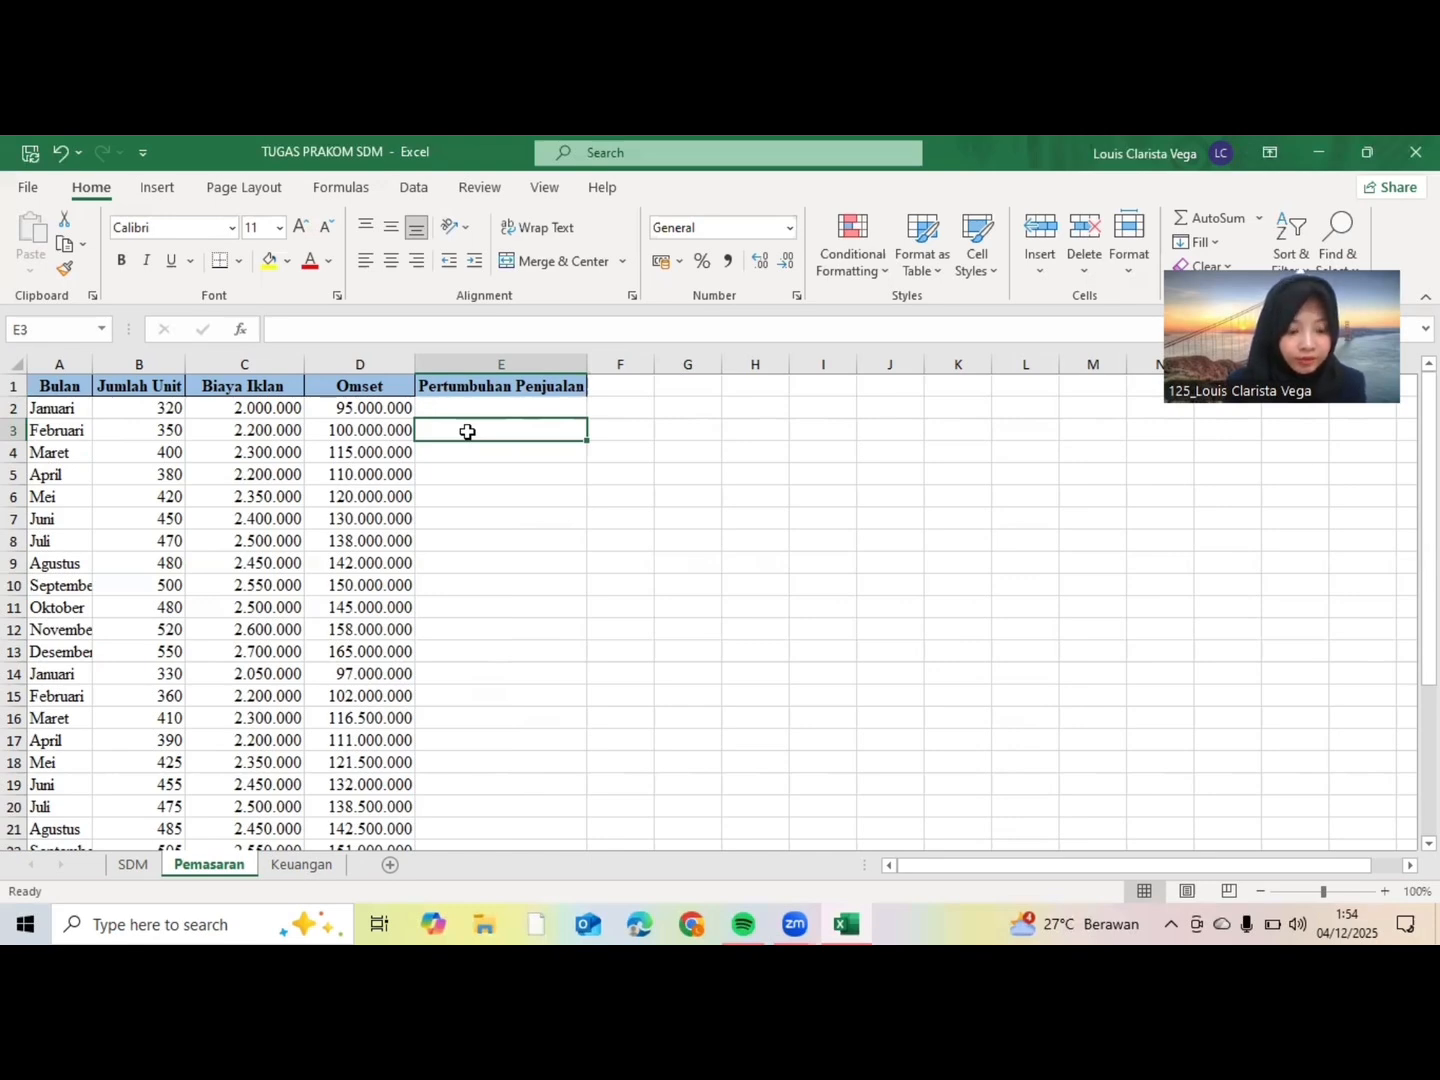
click(401, 430)
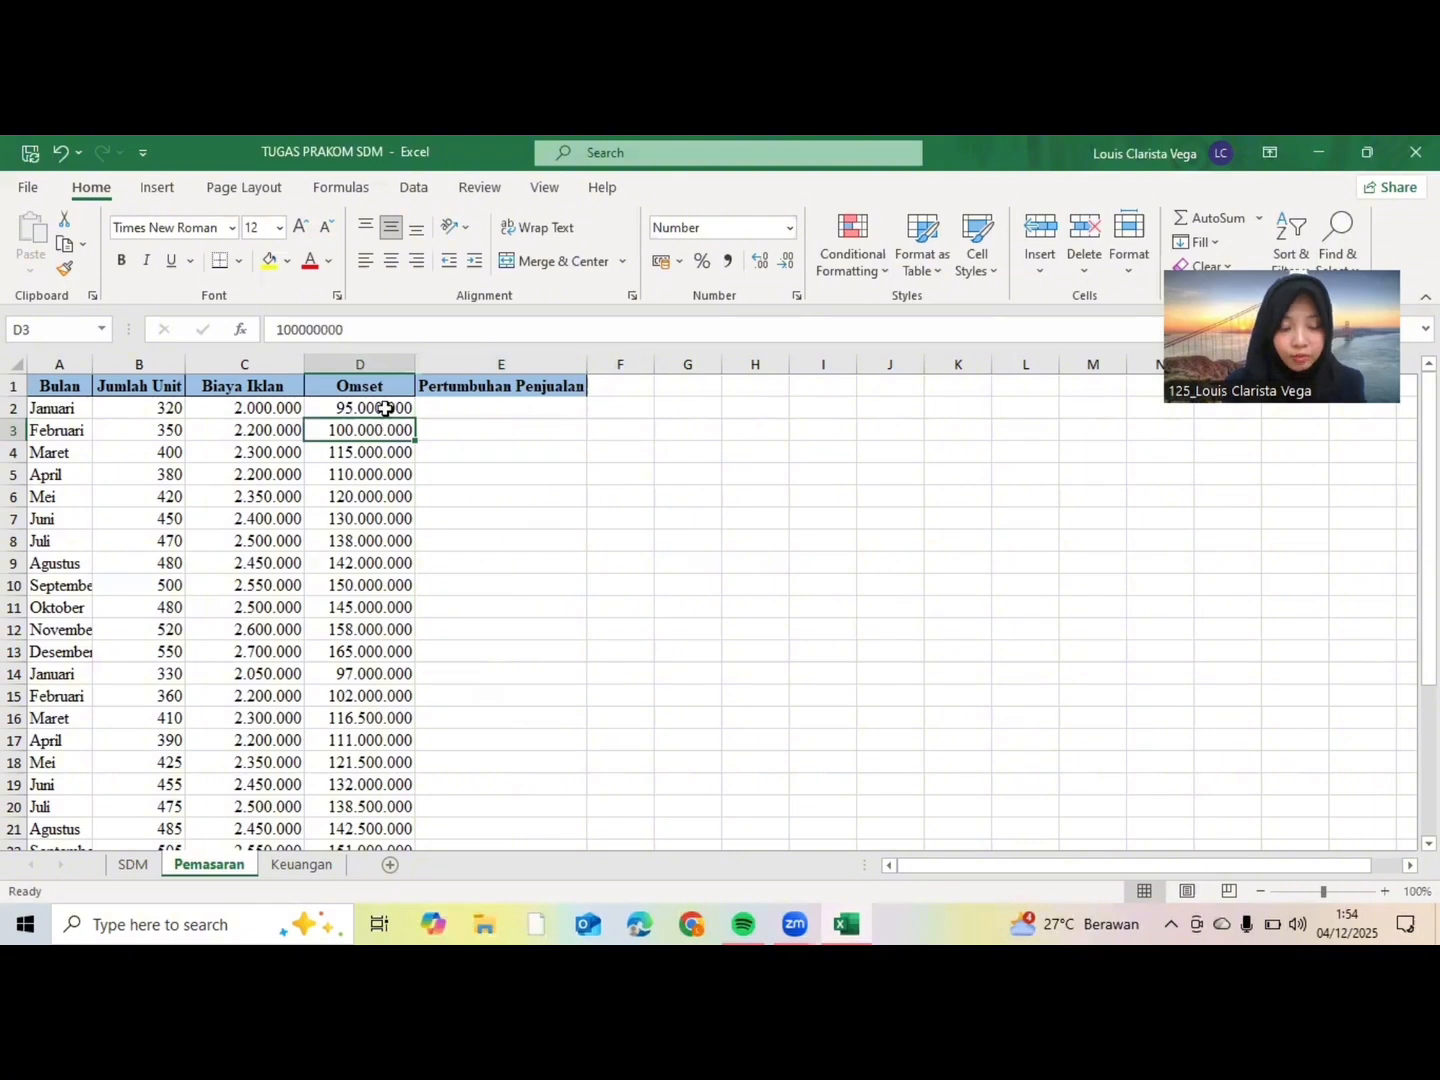
click(379, 407)
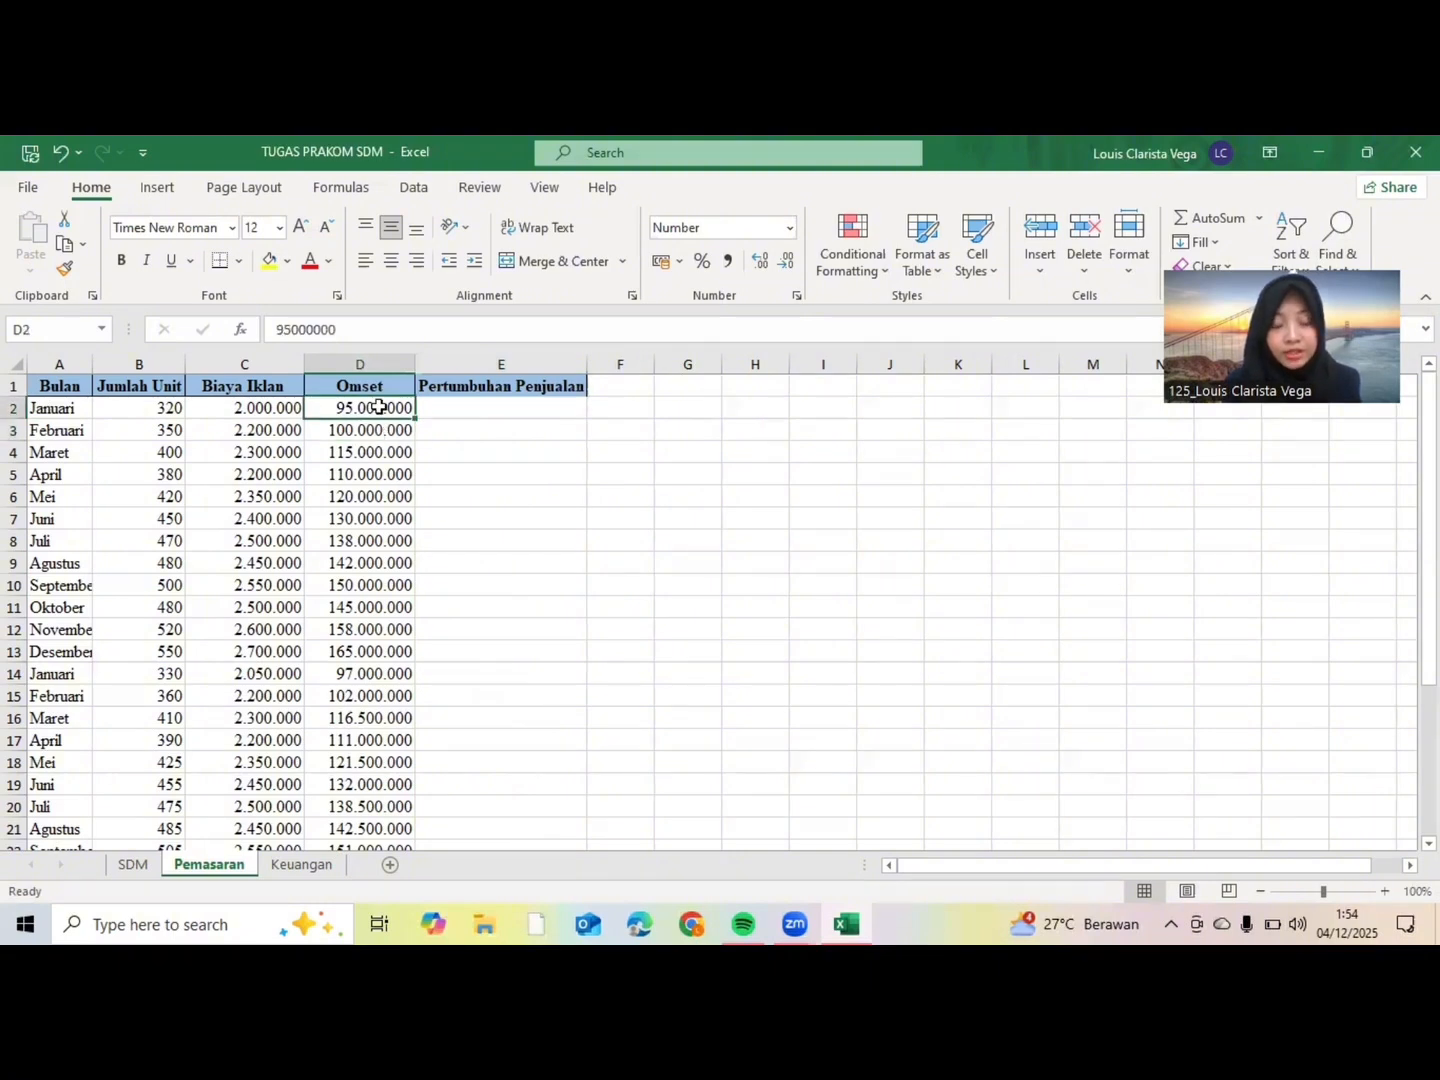
click(447, 433)
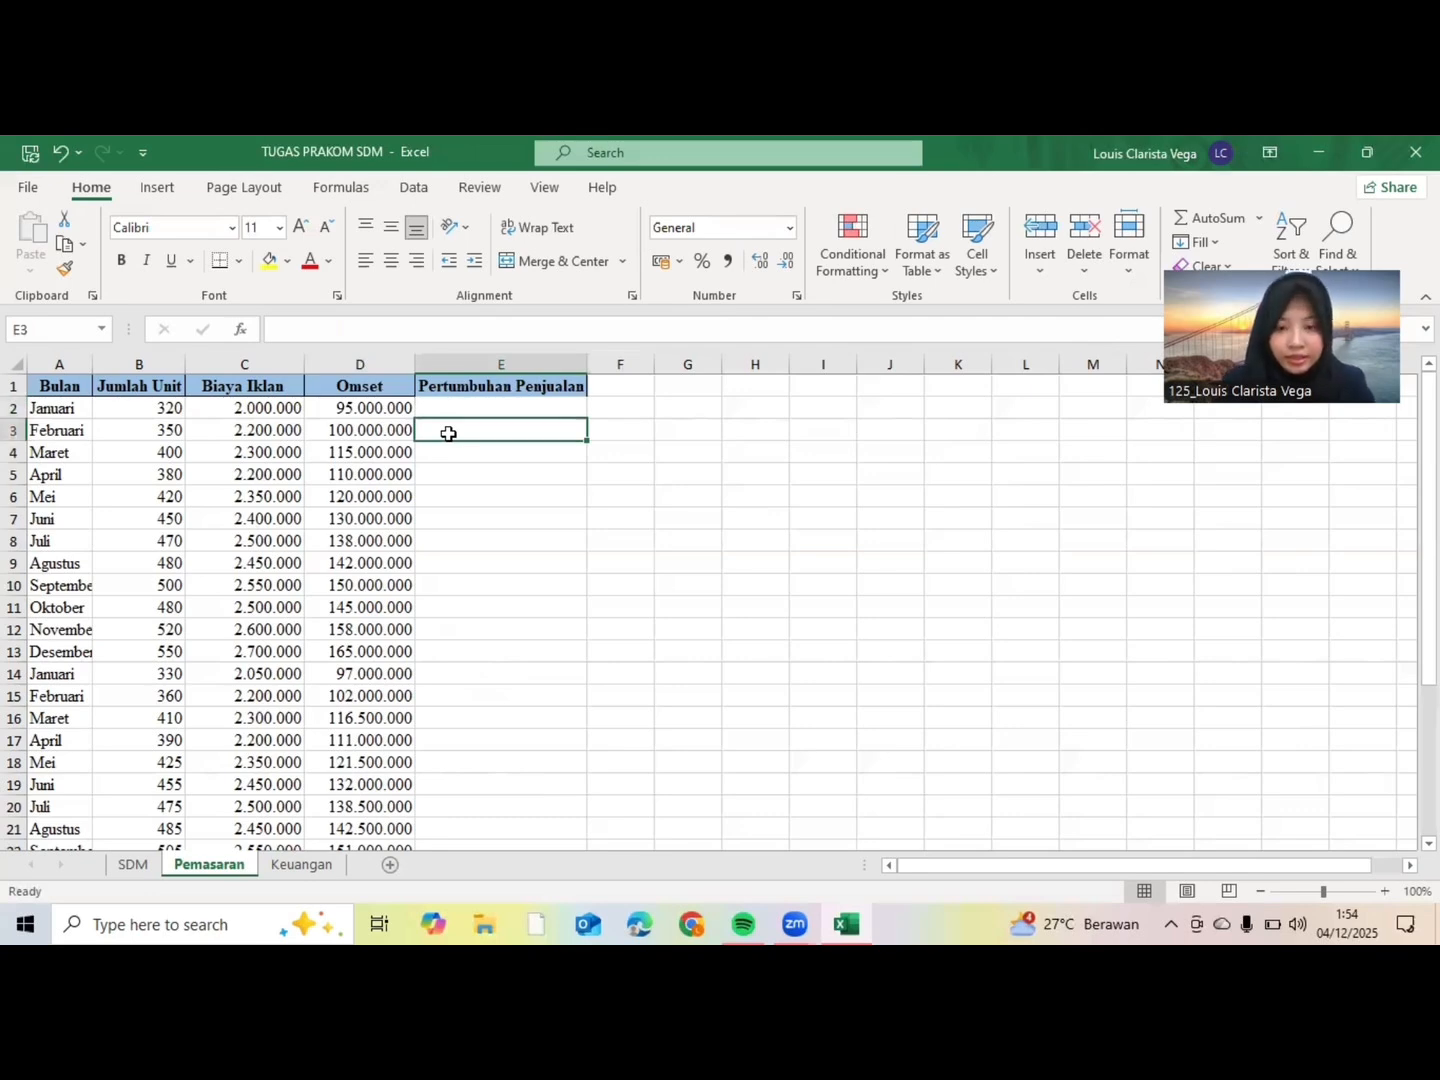
text(=)
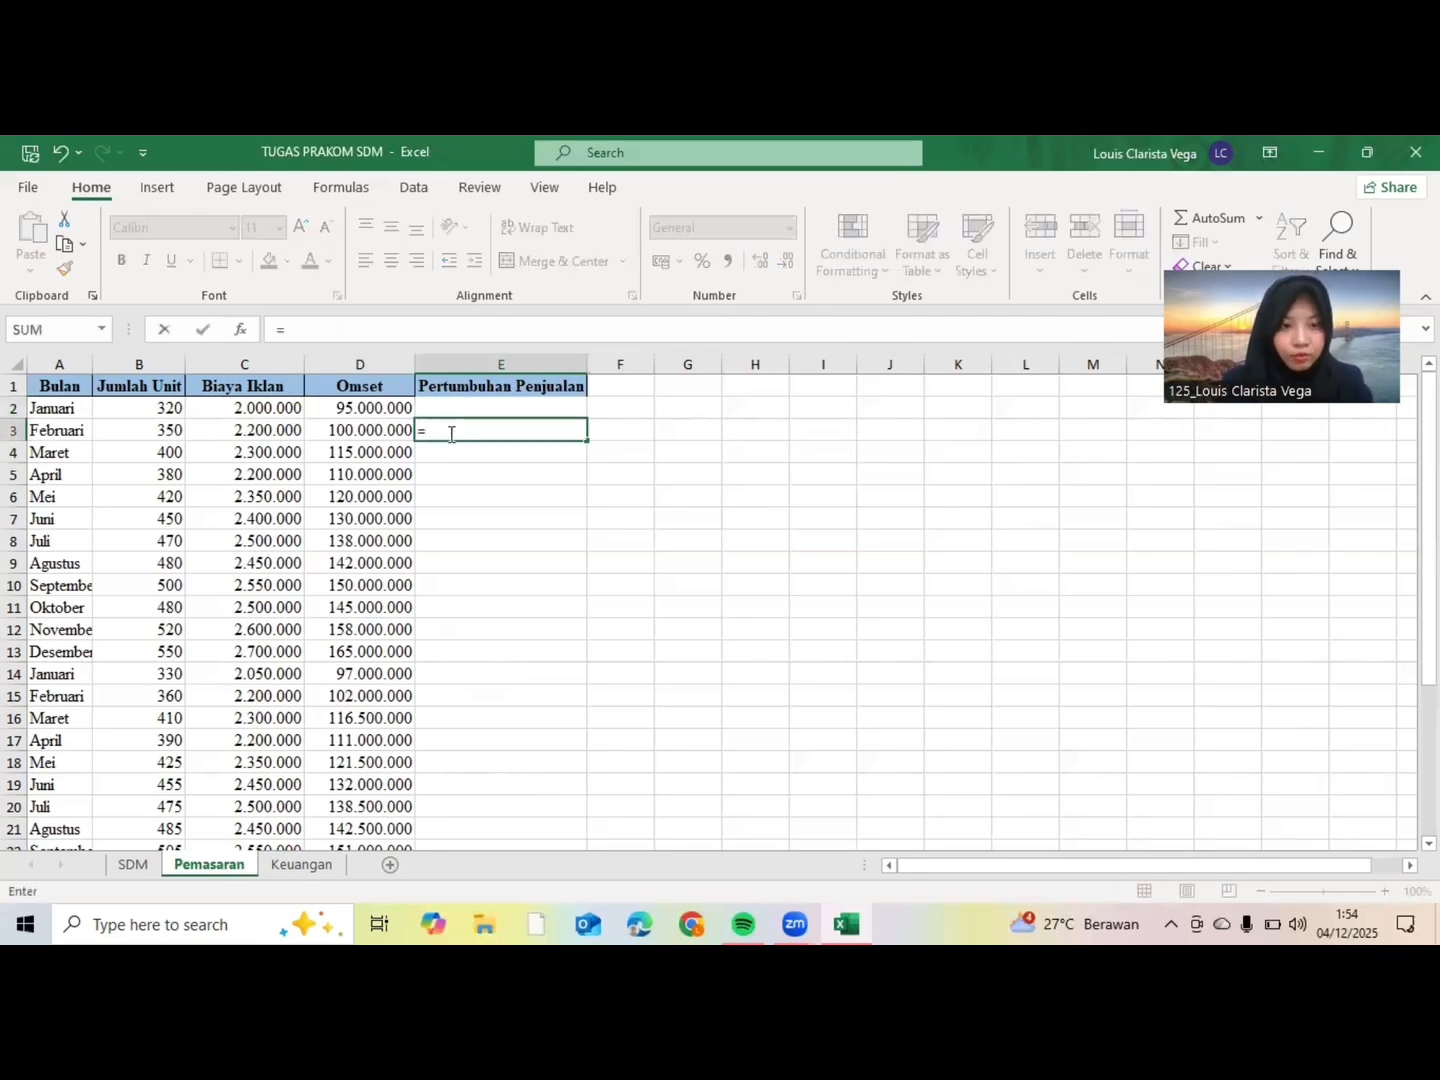
text(()
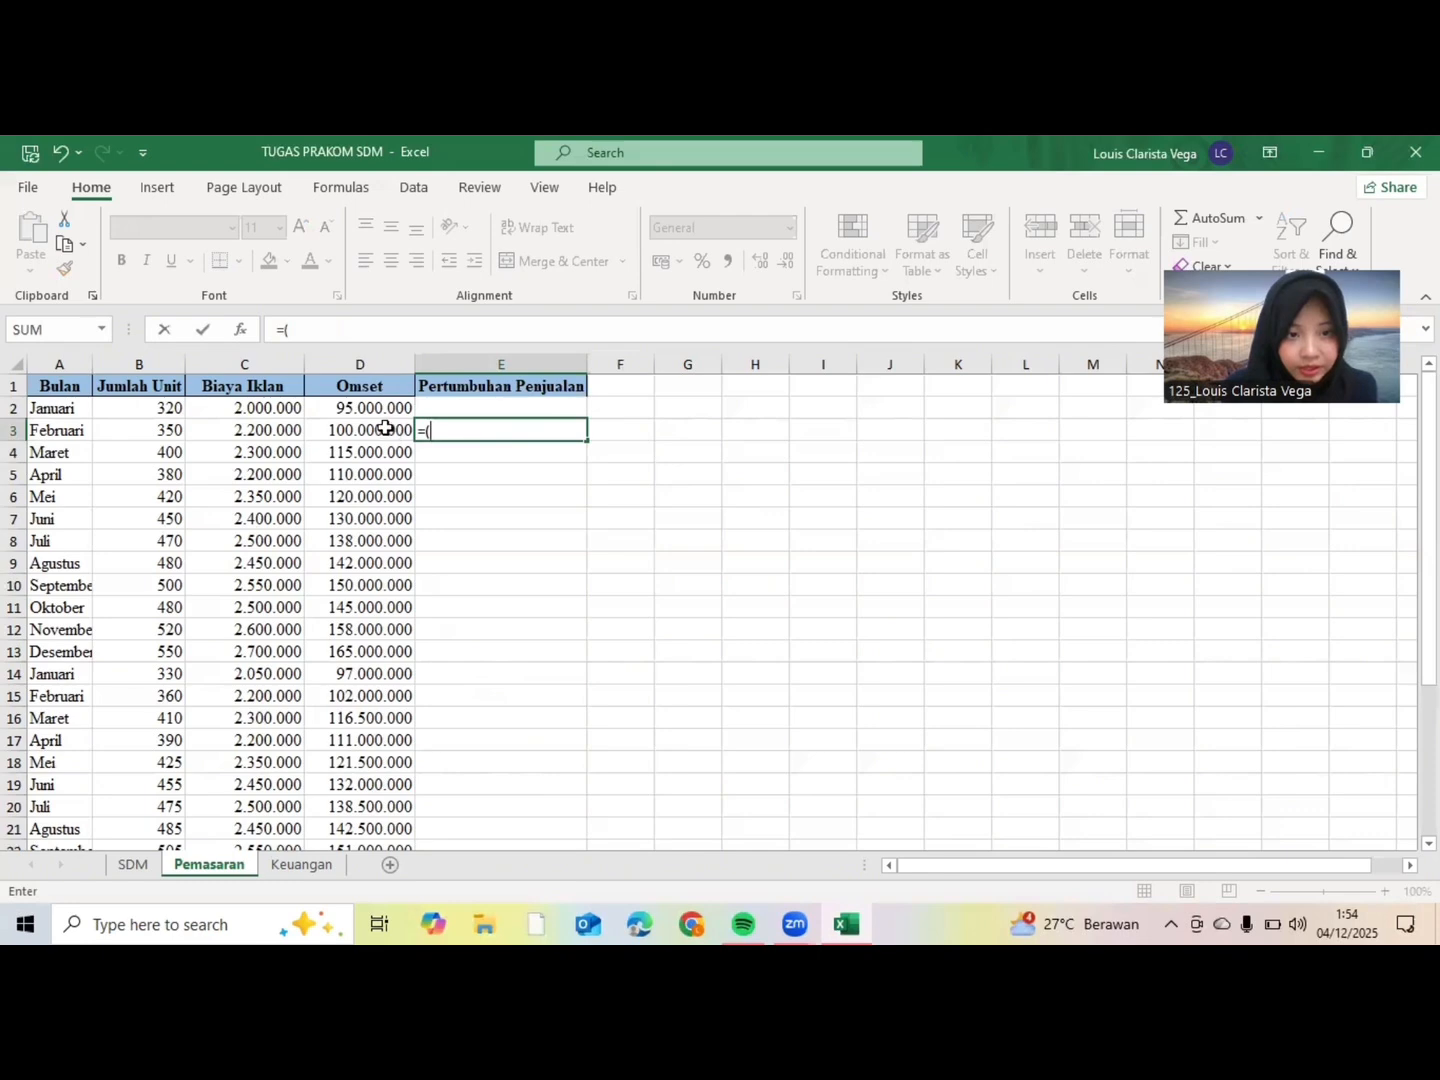
click(385, 428)
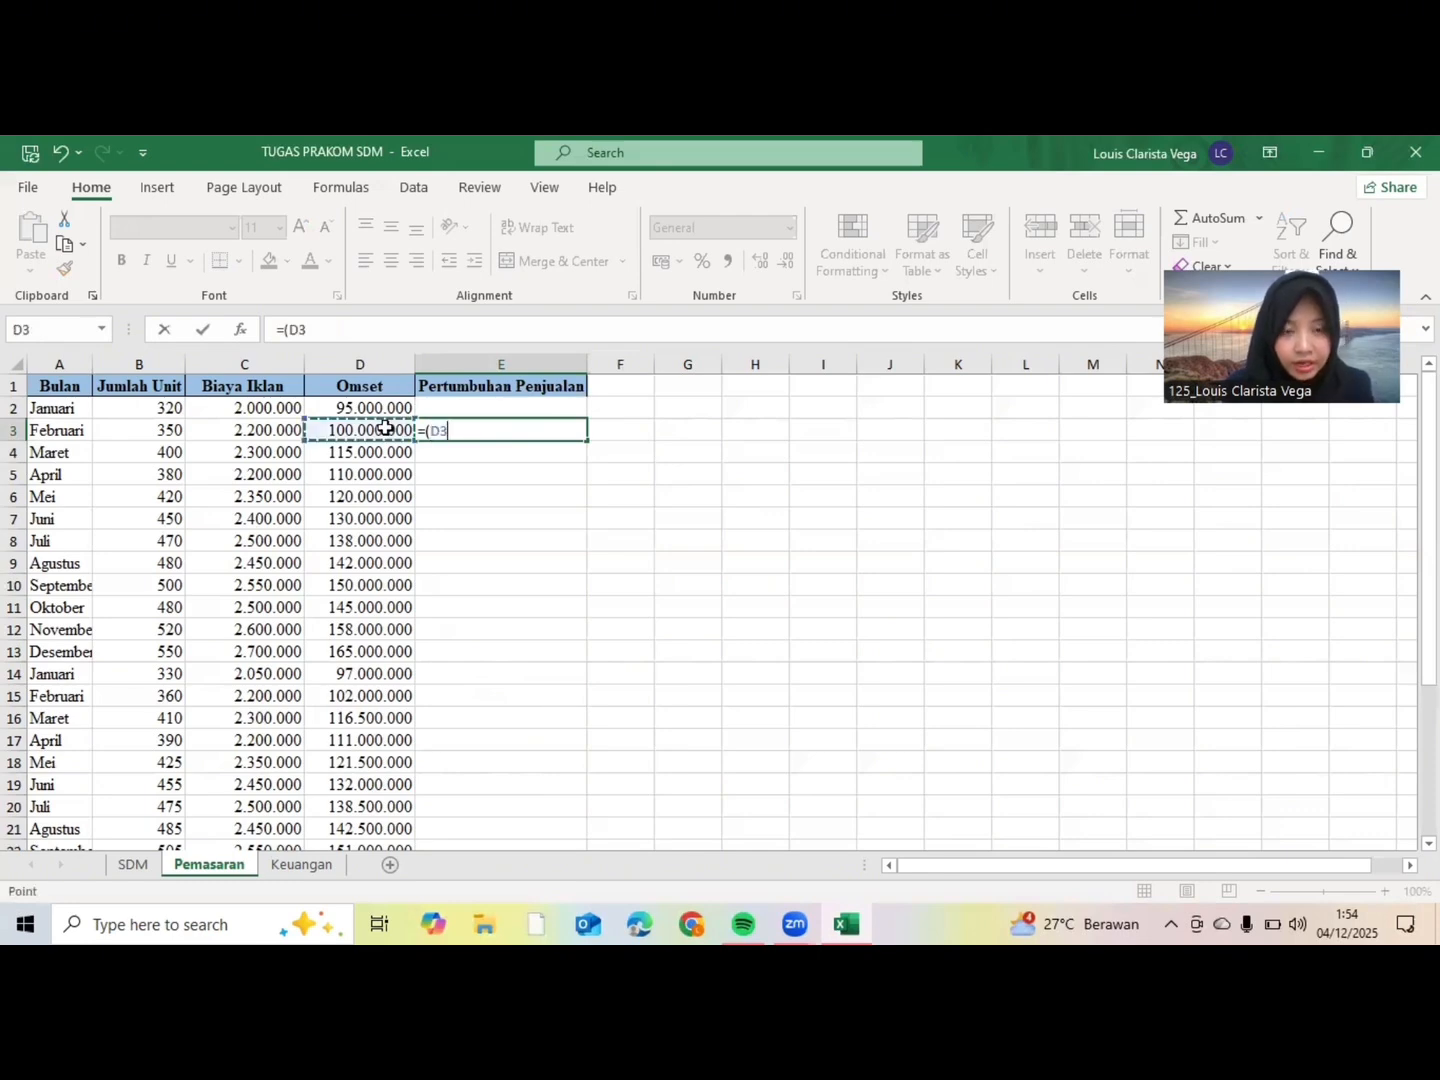
text(-)
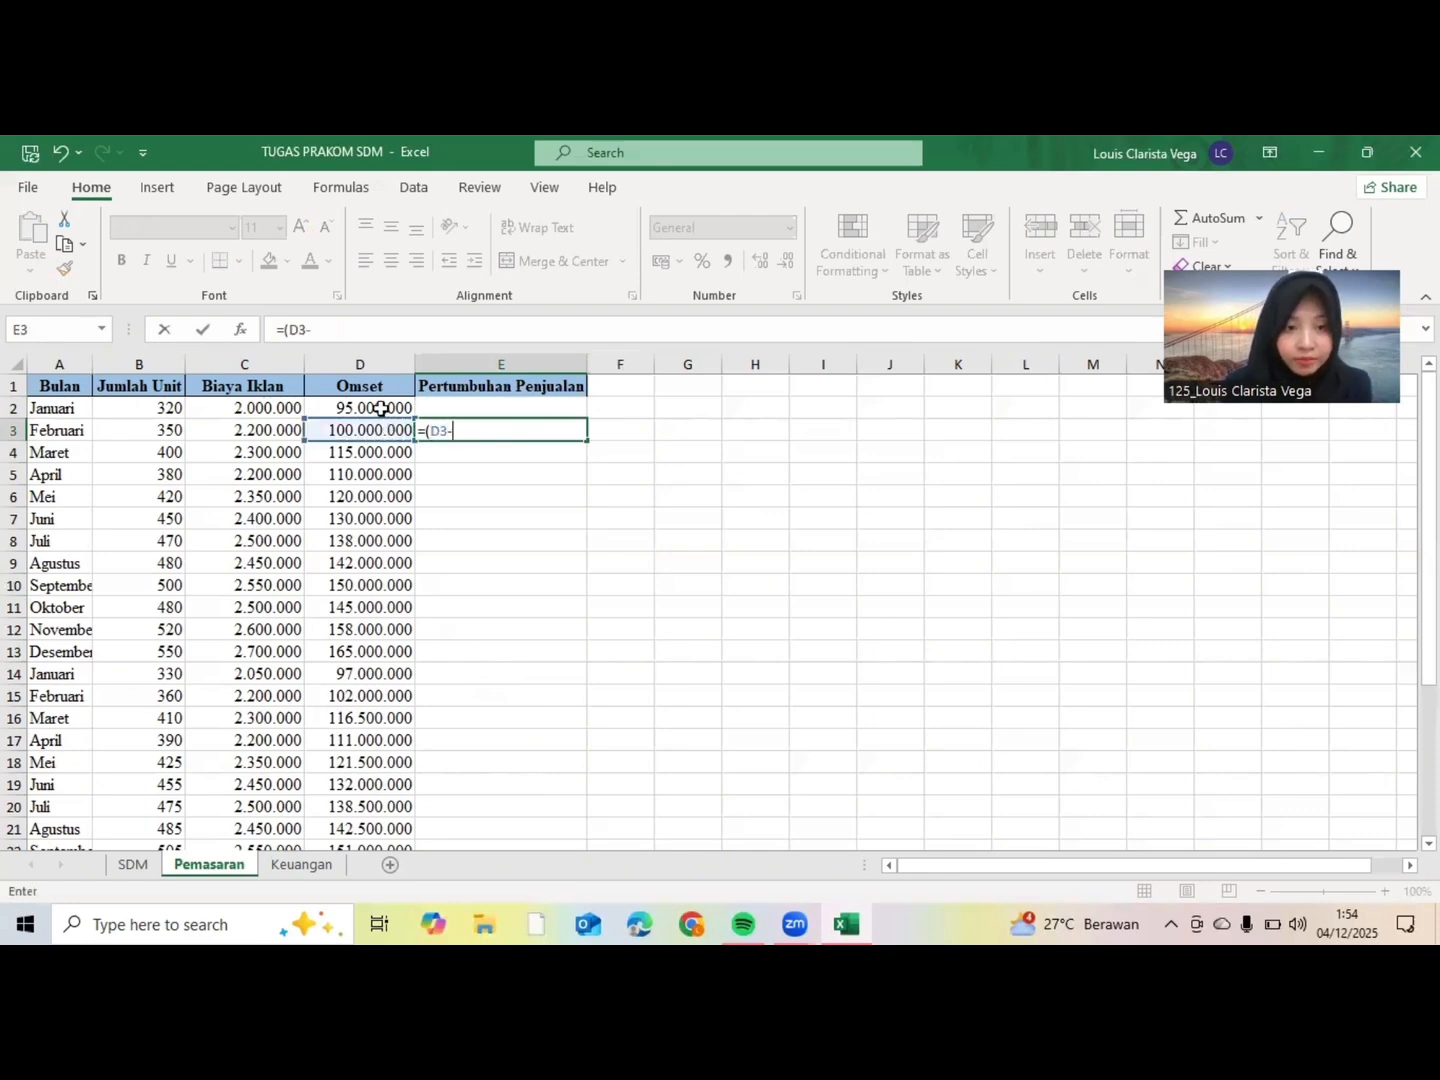
click(382, 408)
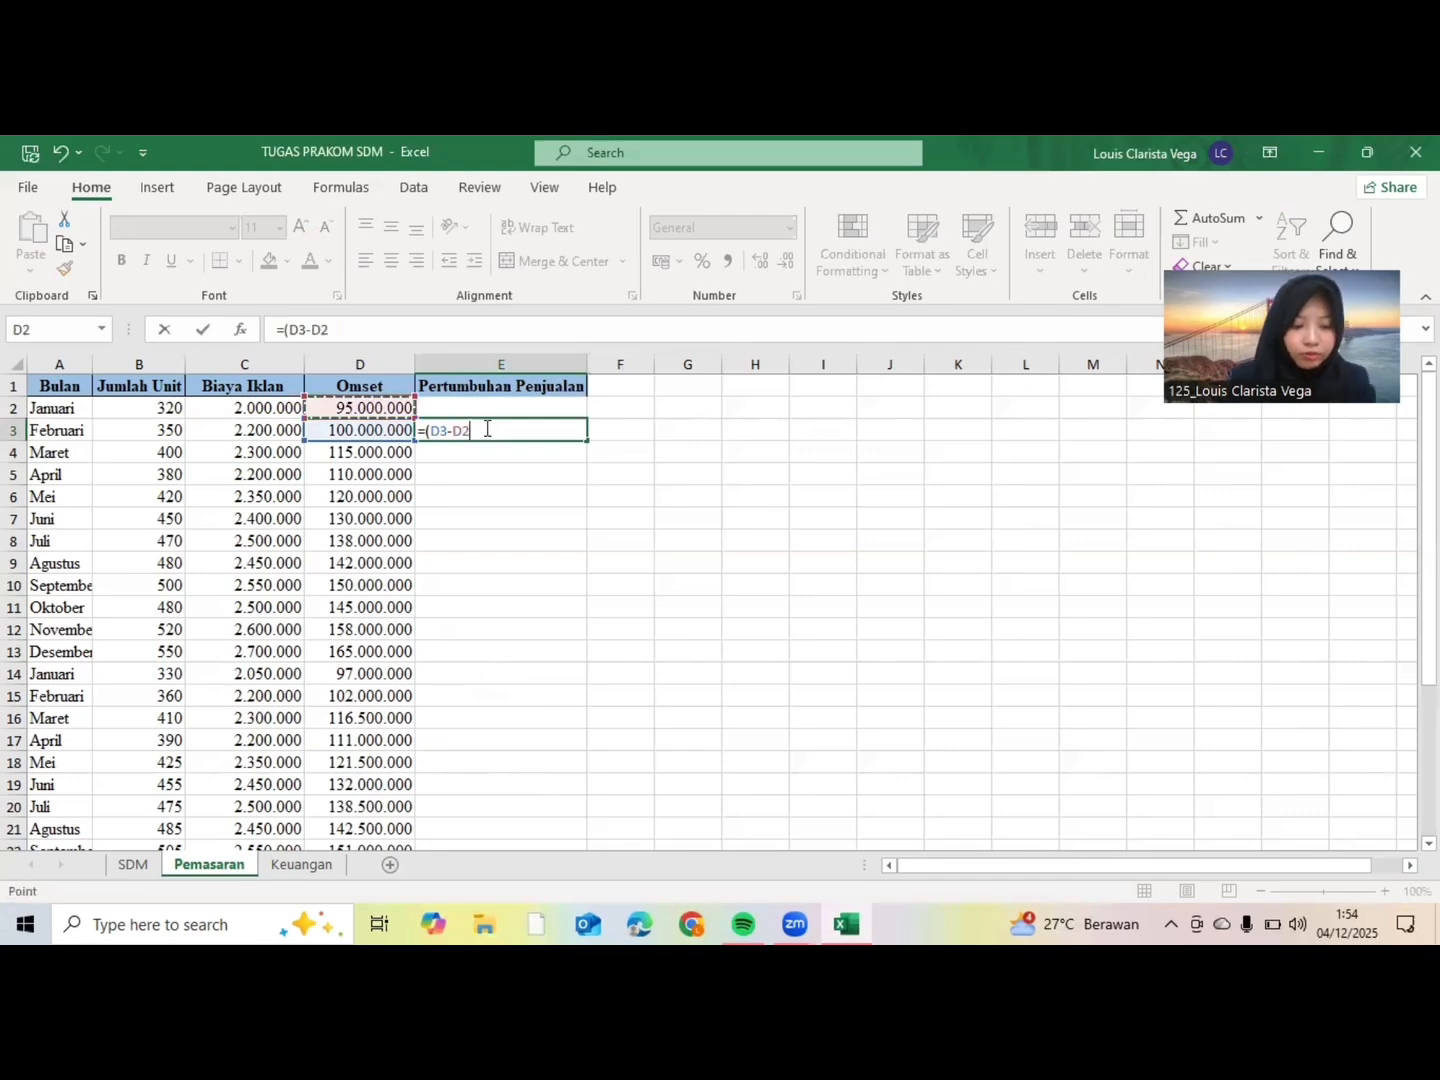
text())
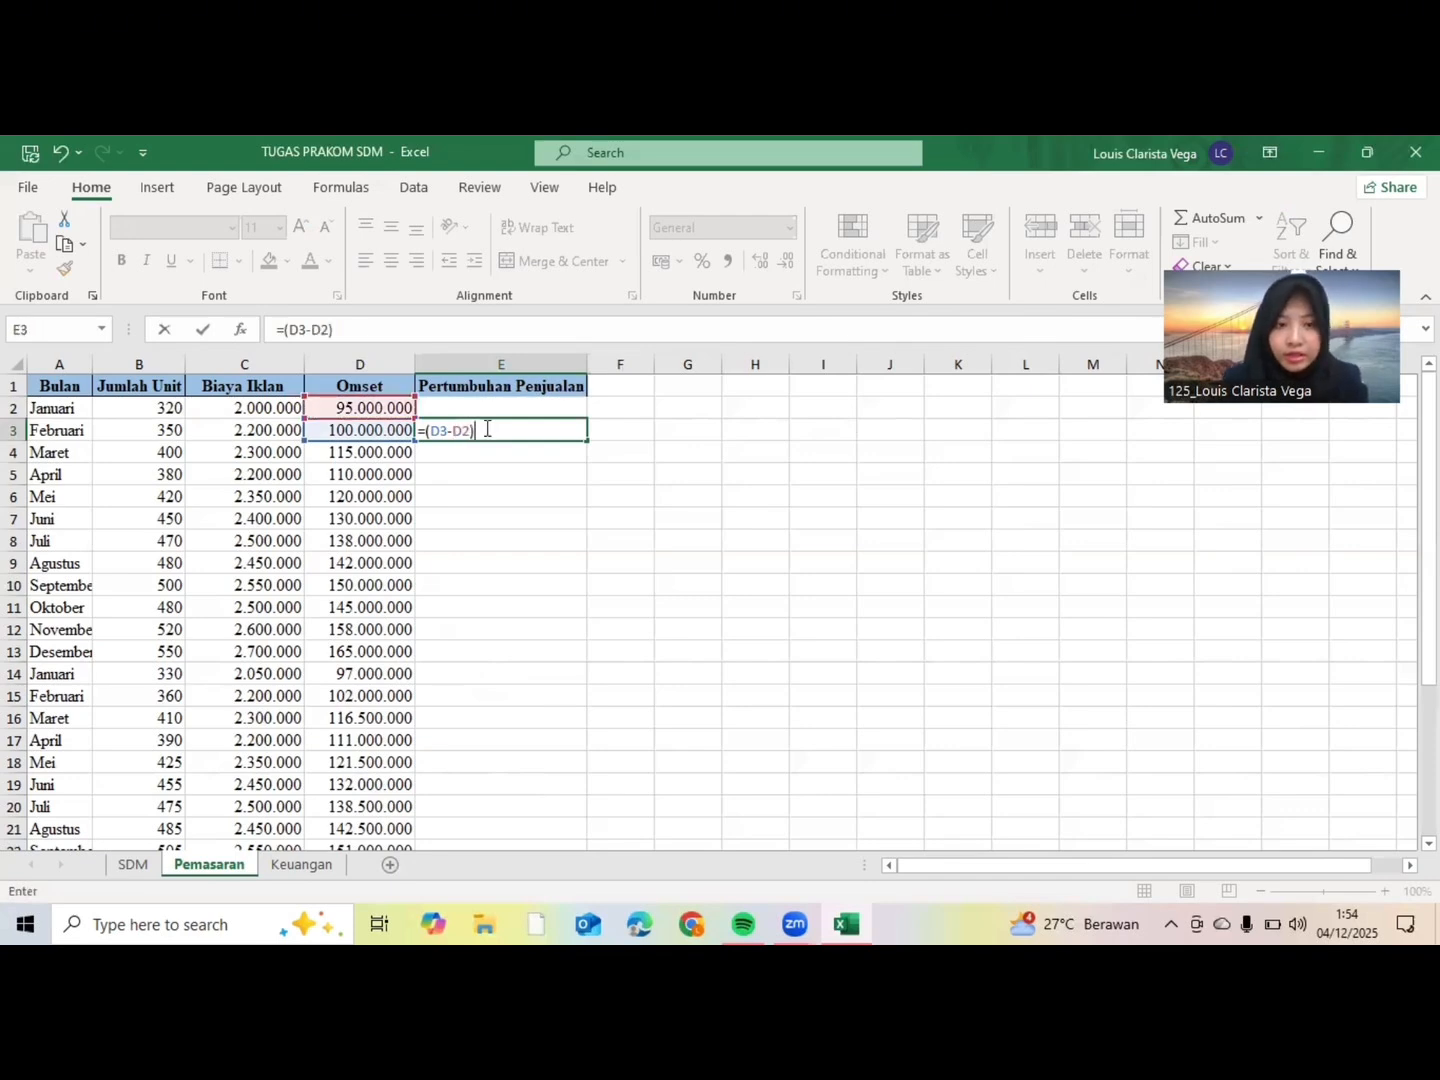
text(/)
click(381, 404)
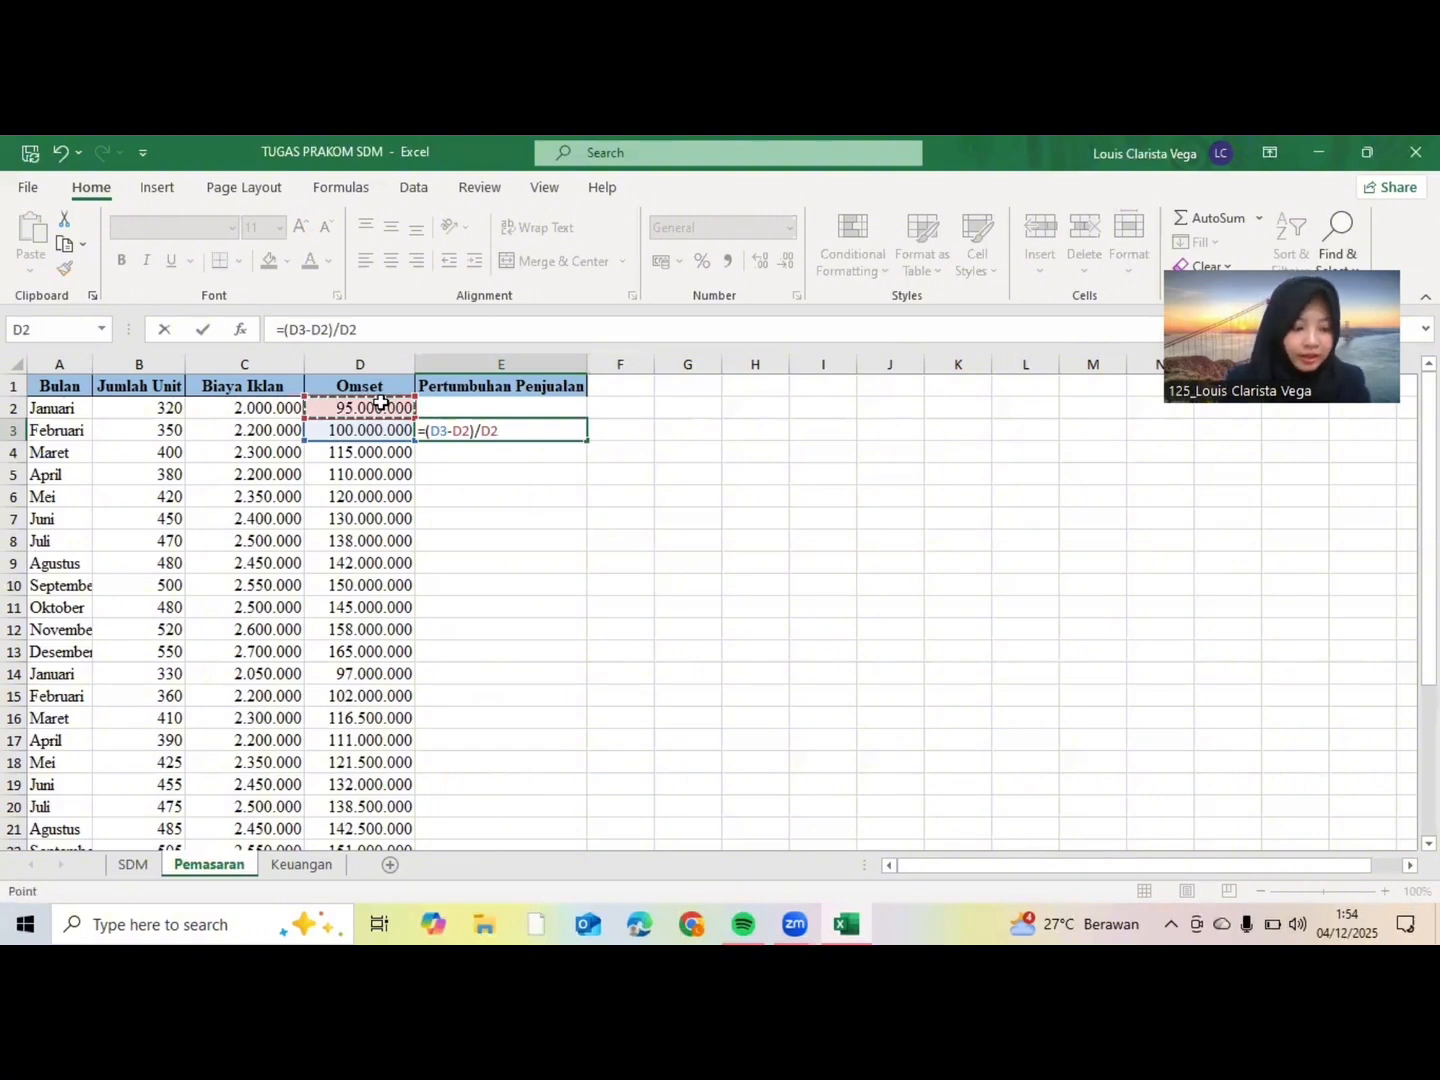
key(Return)
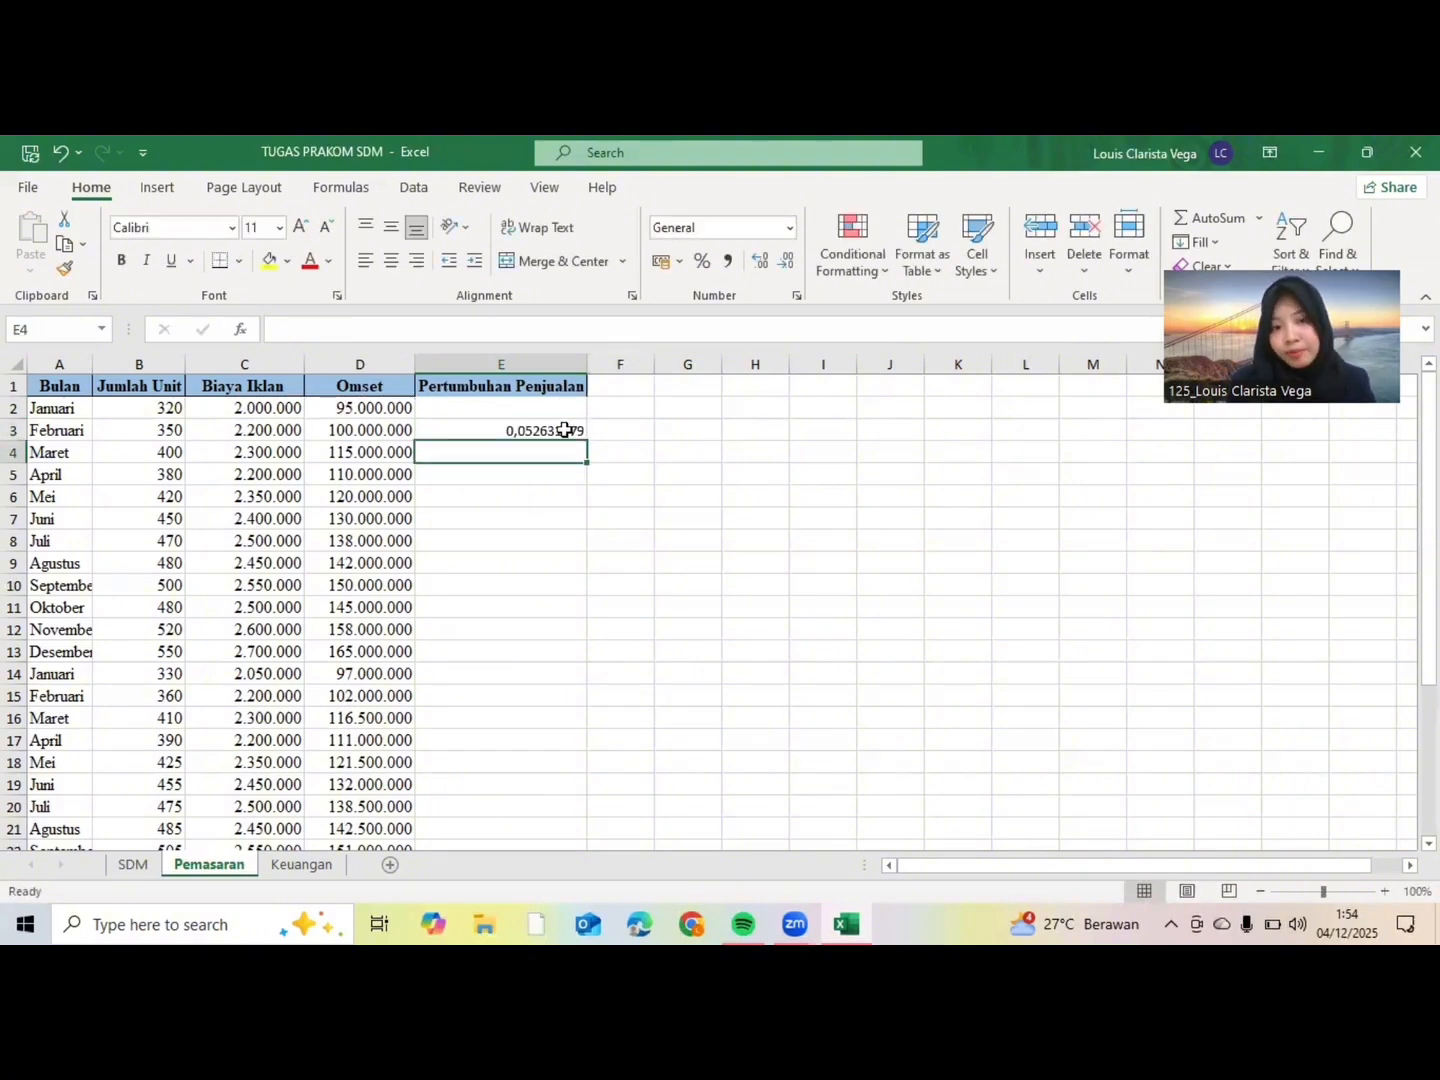
Step: Format the growth value in E3 as Percentage and fill its formula down to E31
click(565, 429)
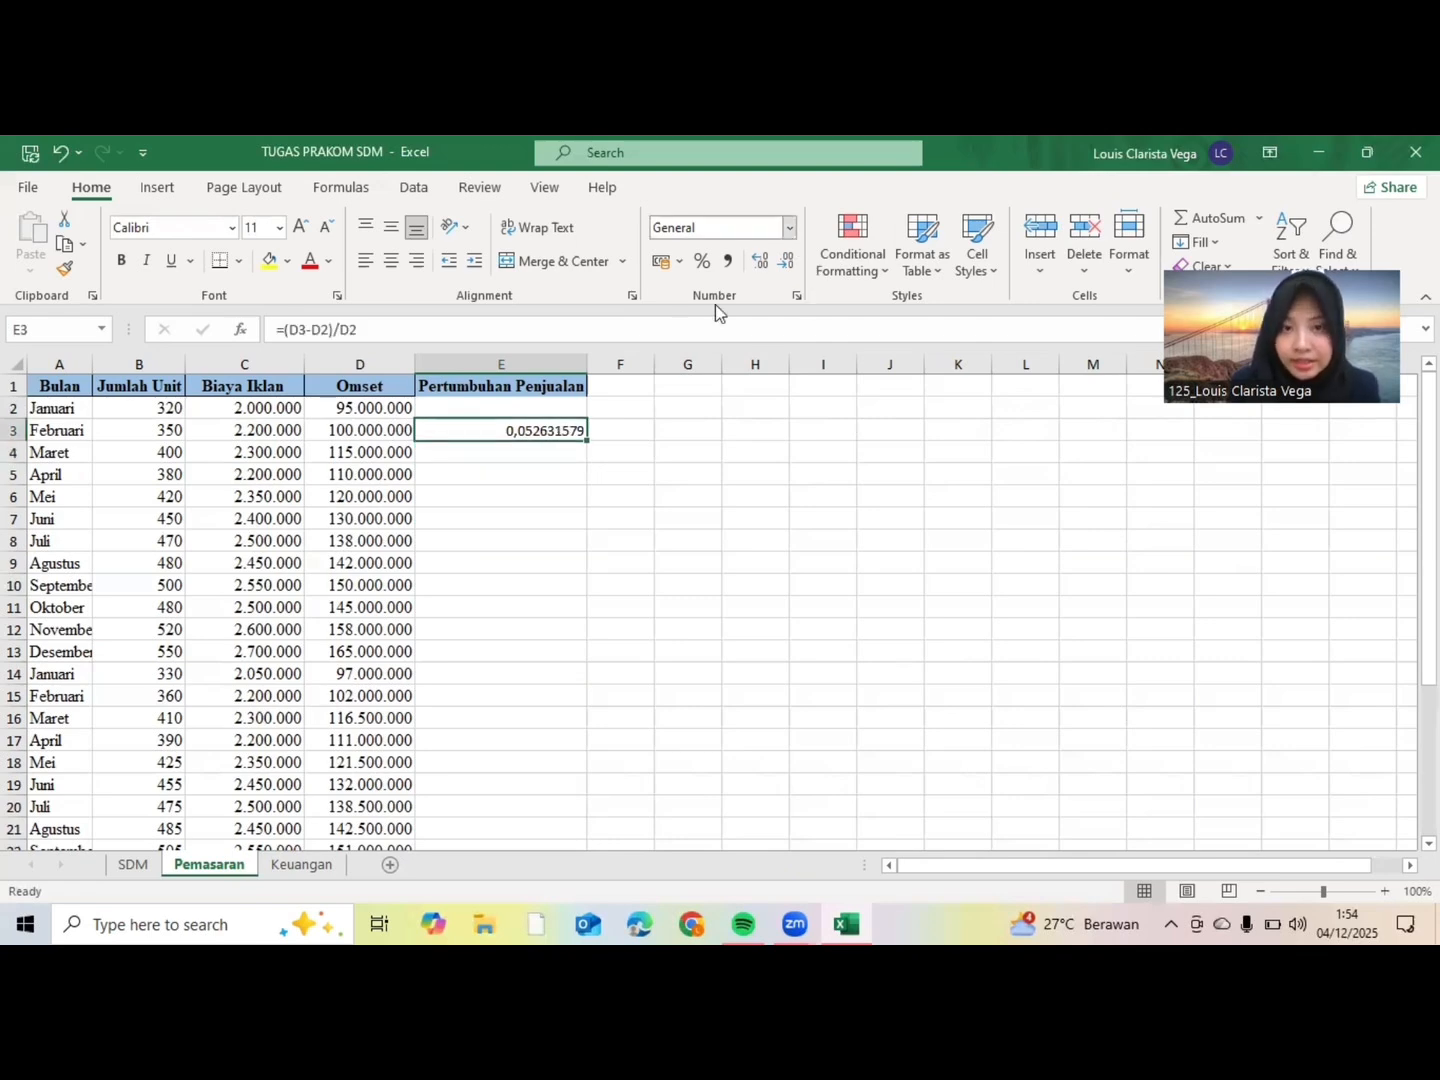
click(790, 230)
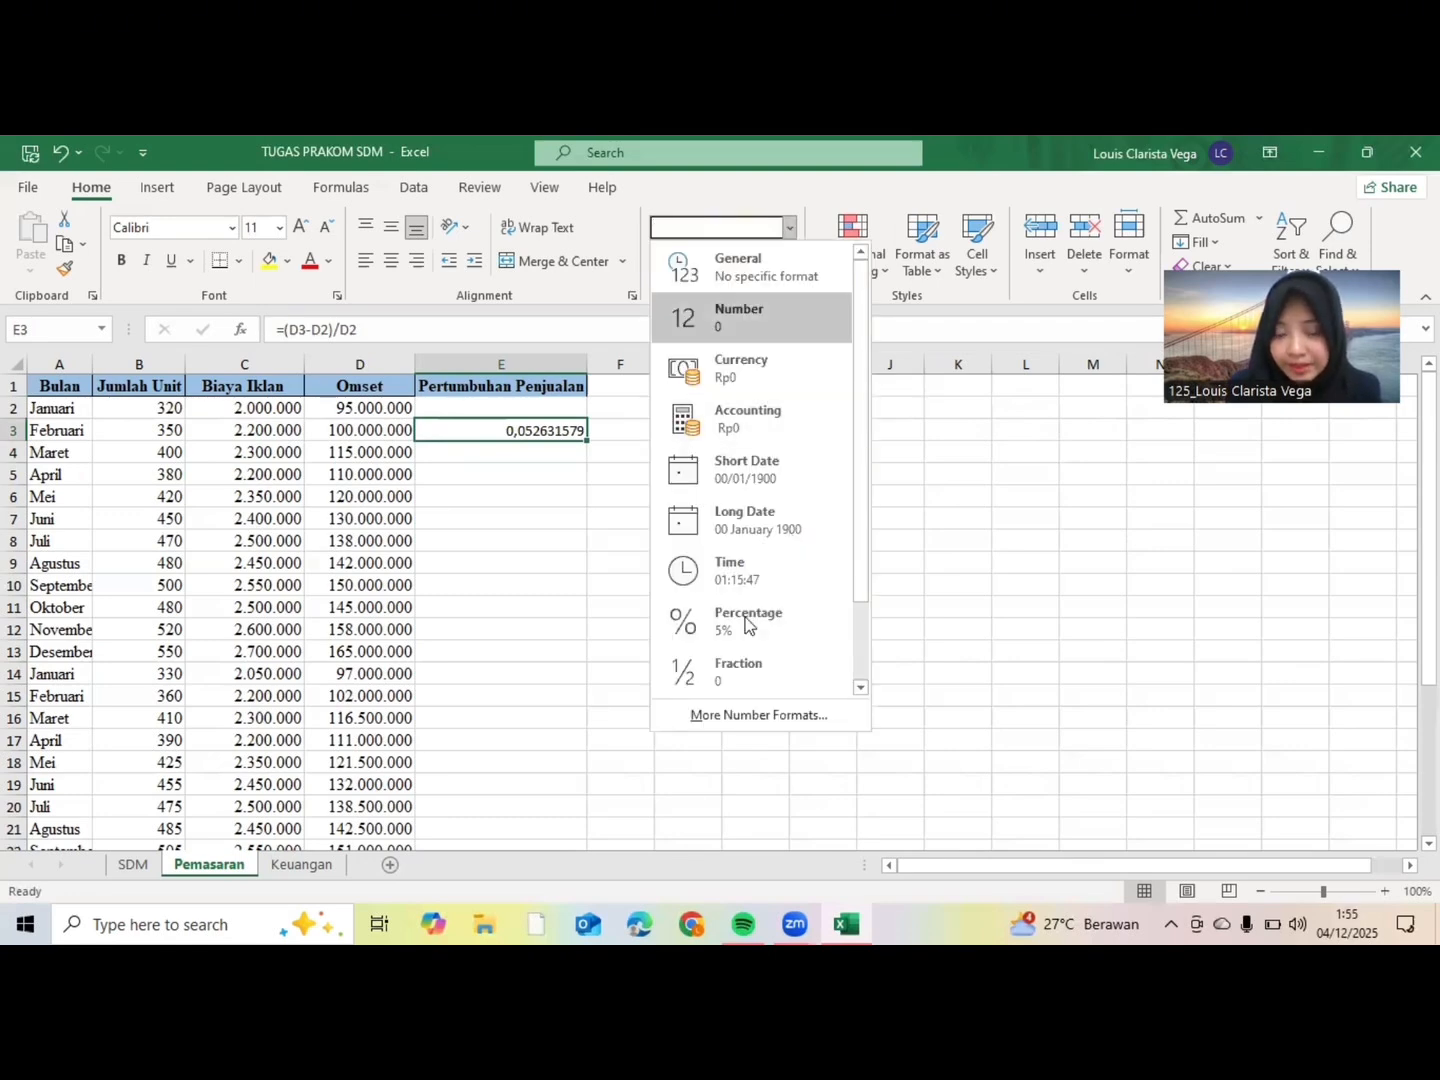
click(745, 617)
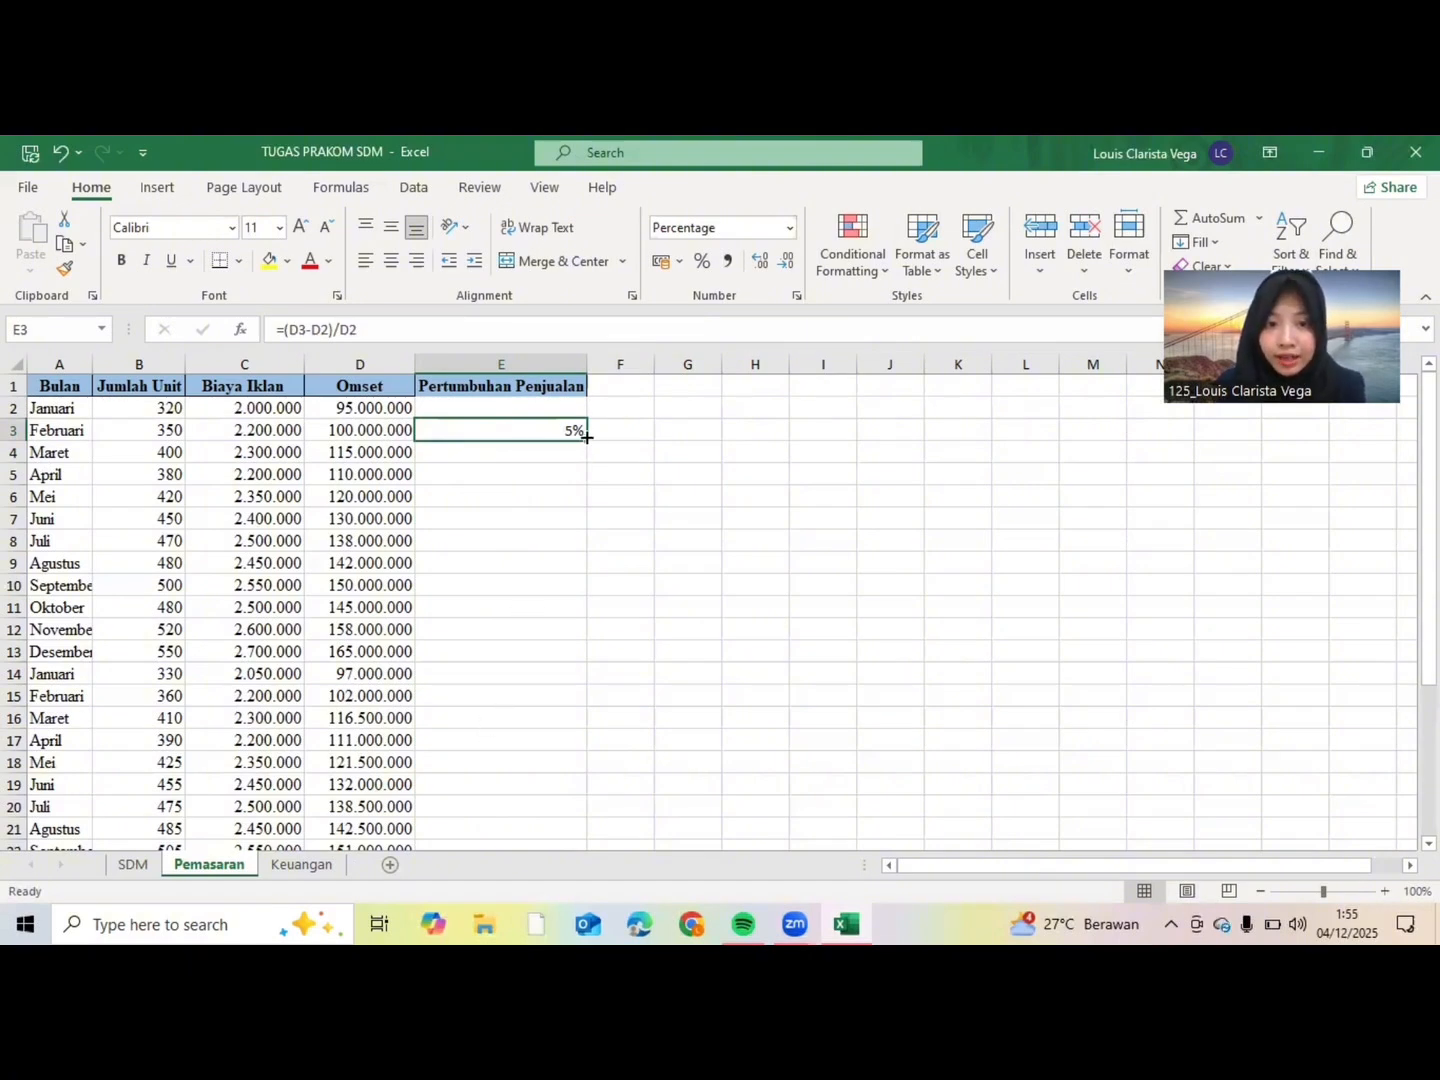
mouse_move(586, 437)
mouse_down()
mouse_move(527, 855)
mouse_move(508, 810)
mouse_move(473, 808)
mouse_up()
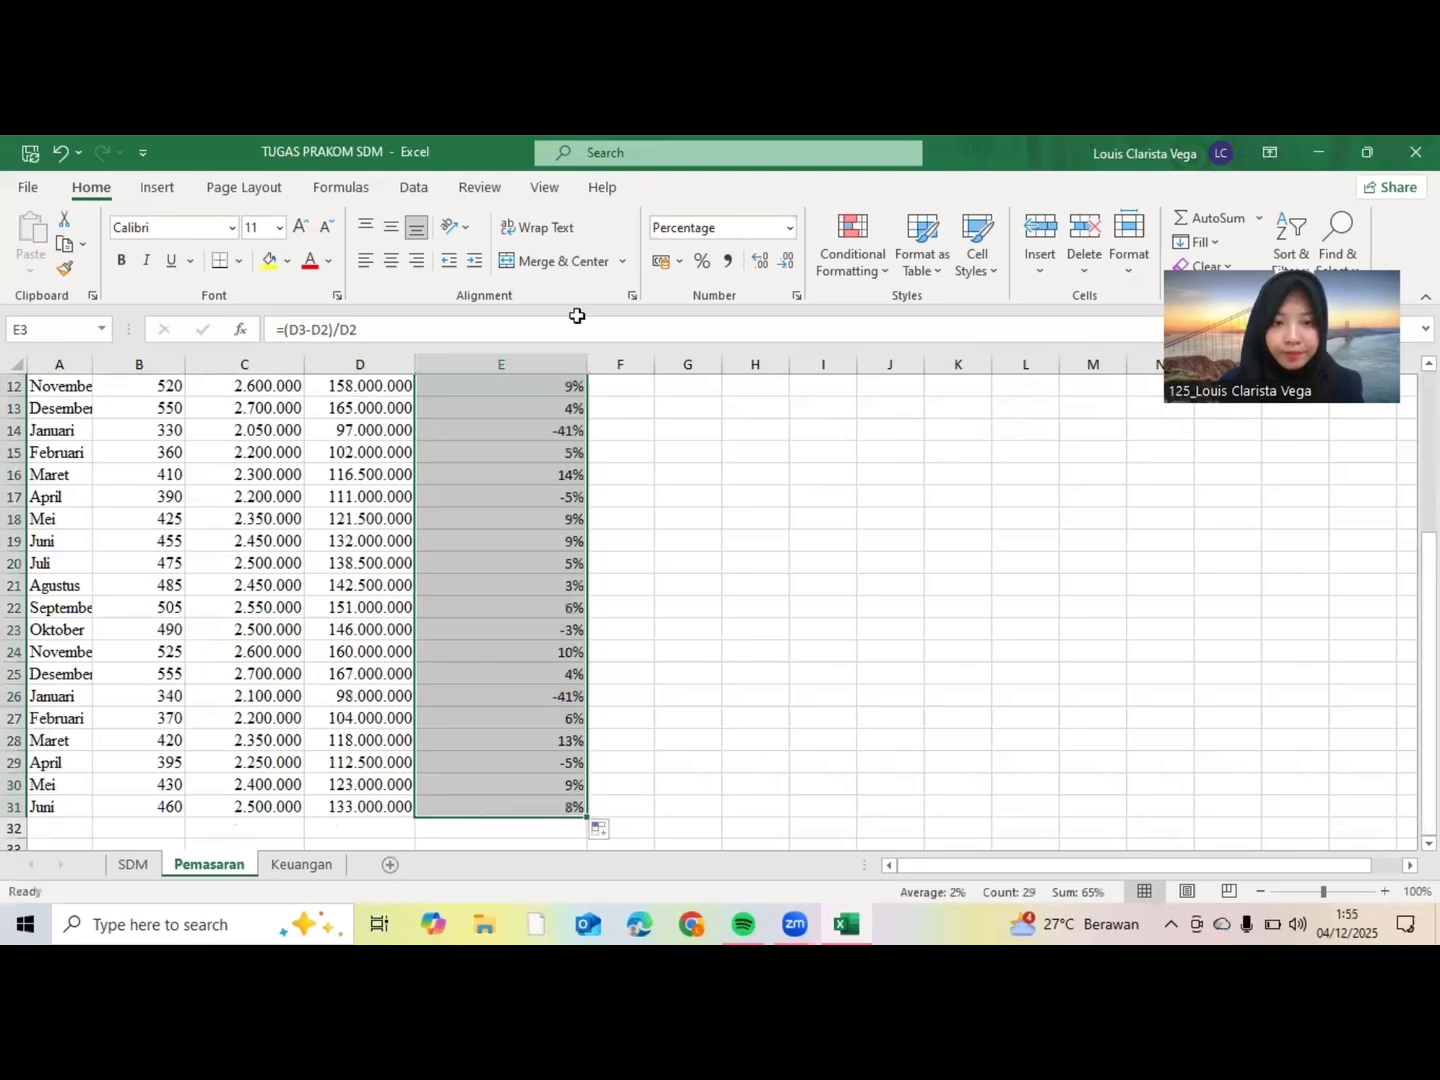
drag(1427, 735, 1427, 567)
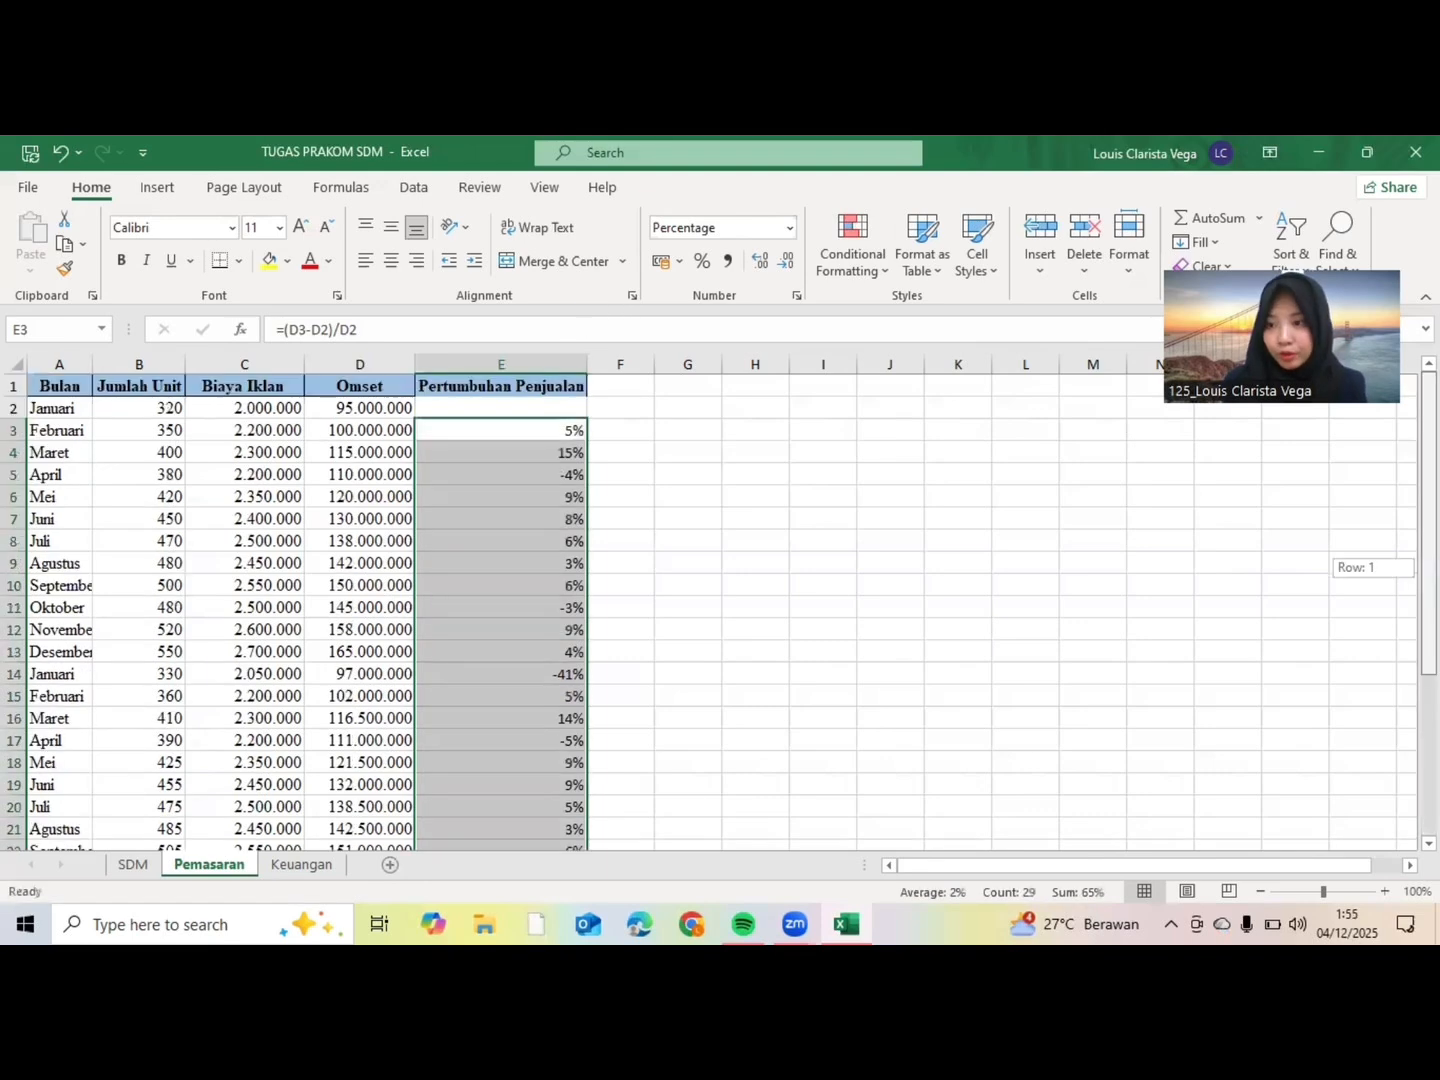
Step: Enter the heading "Rasio Biaya Iklan" in cell F1 and widen column F to fit it
click(619, 387)
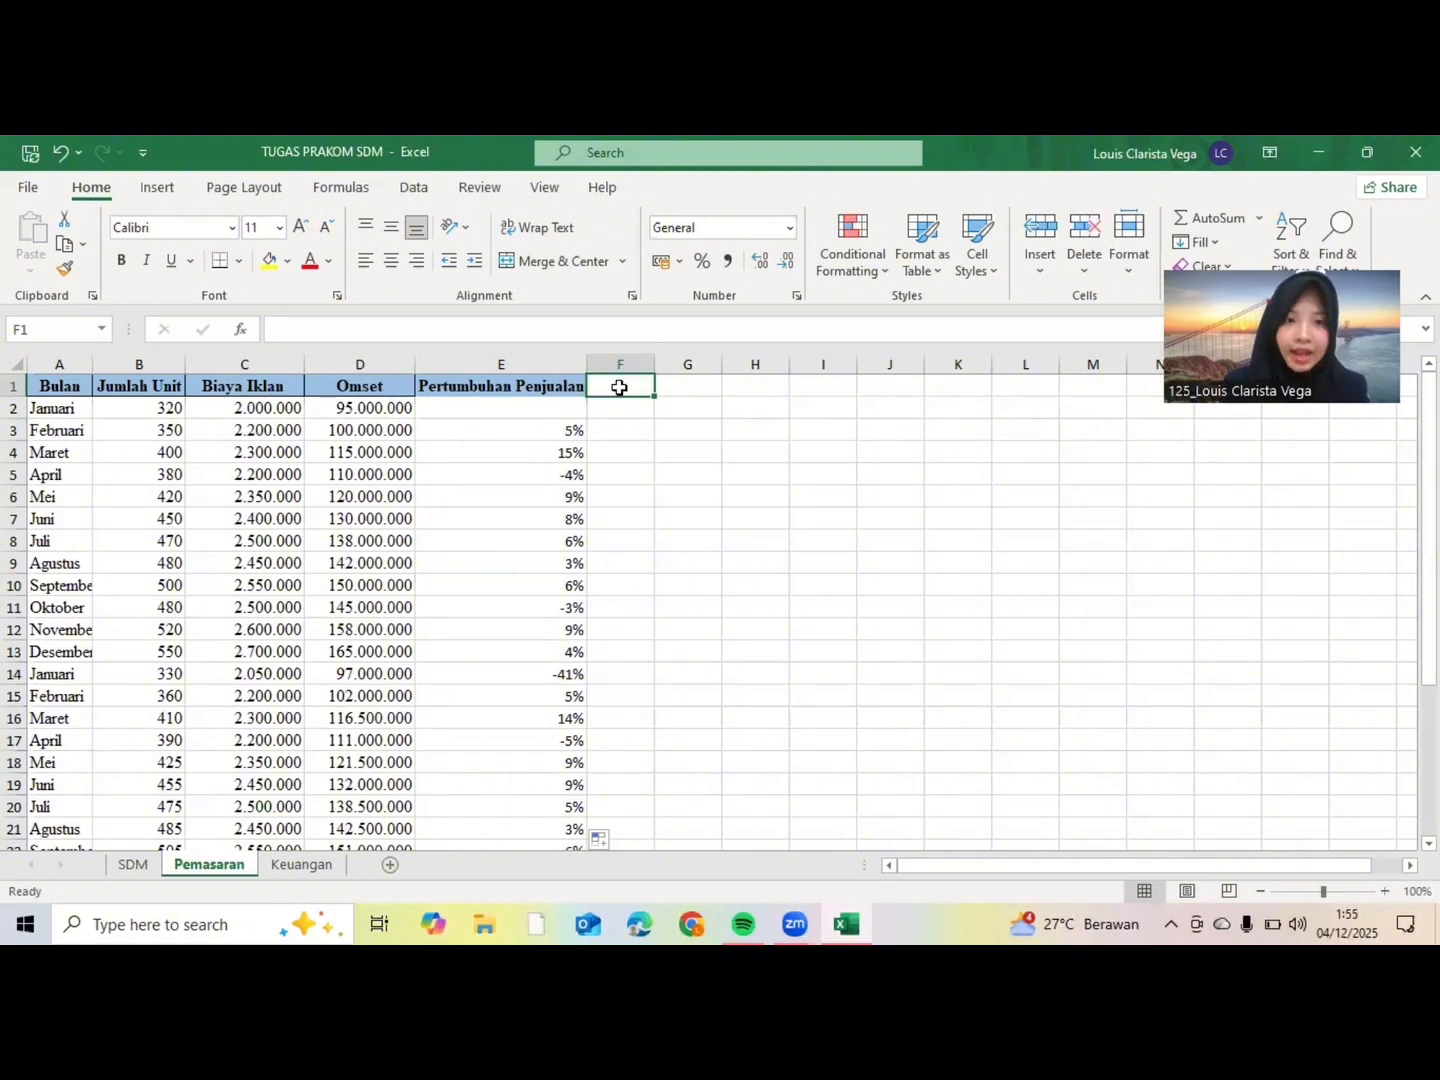
text(R)
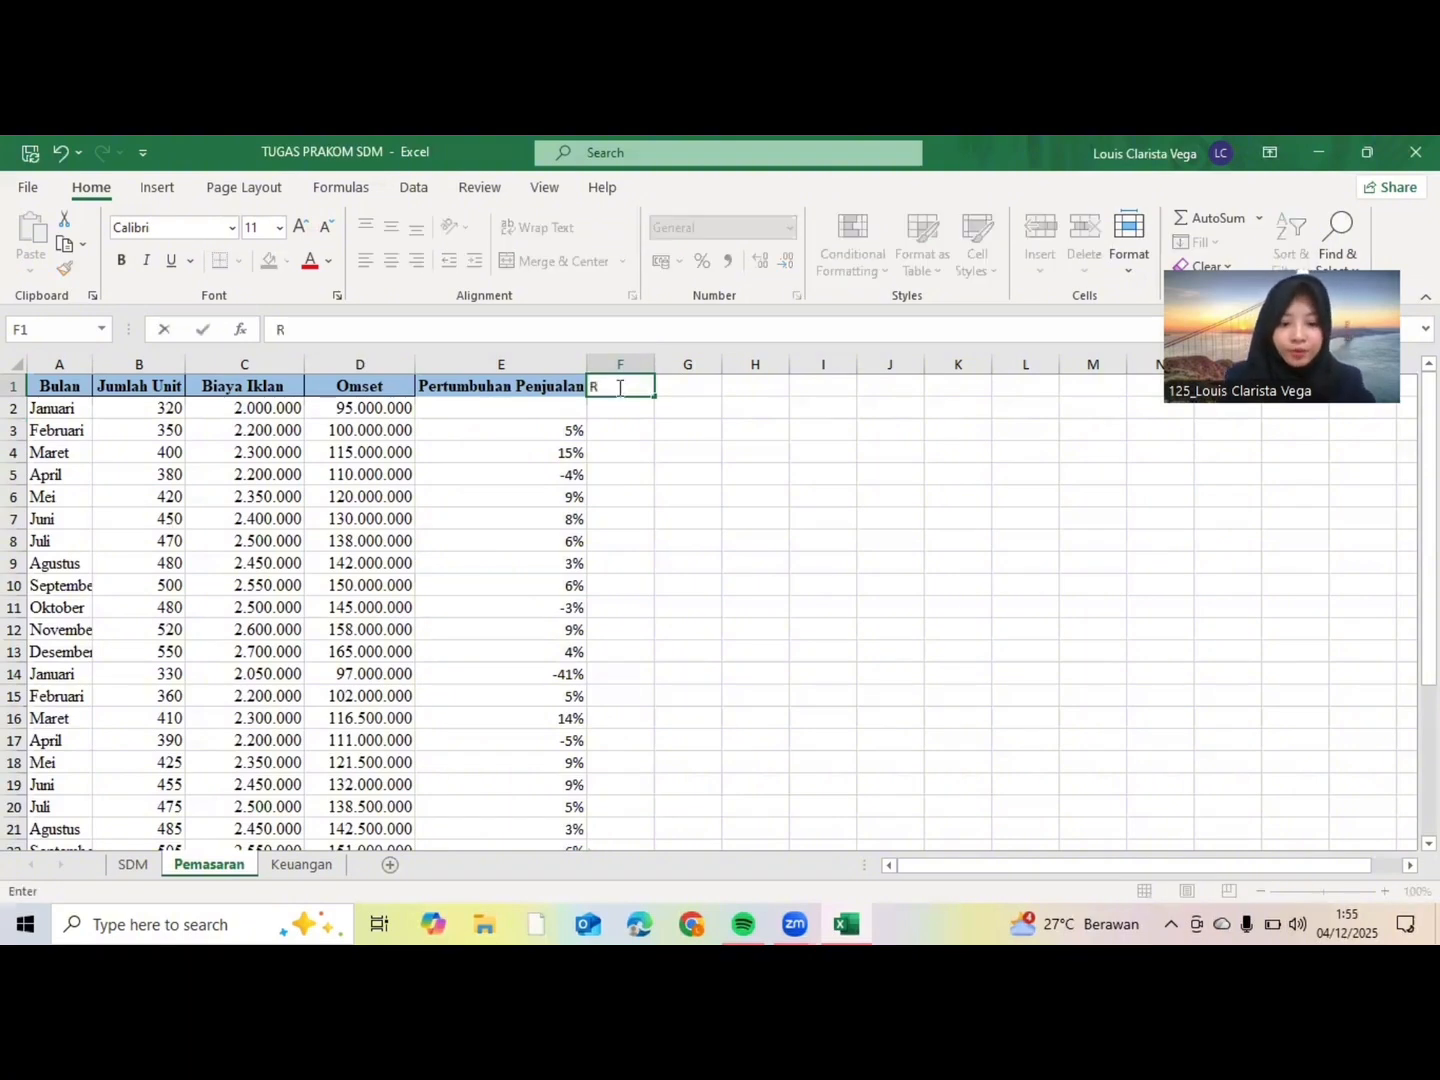
text(asio Ef)
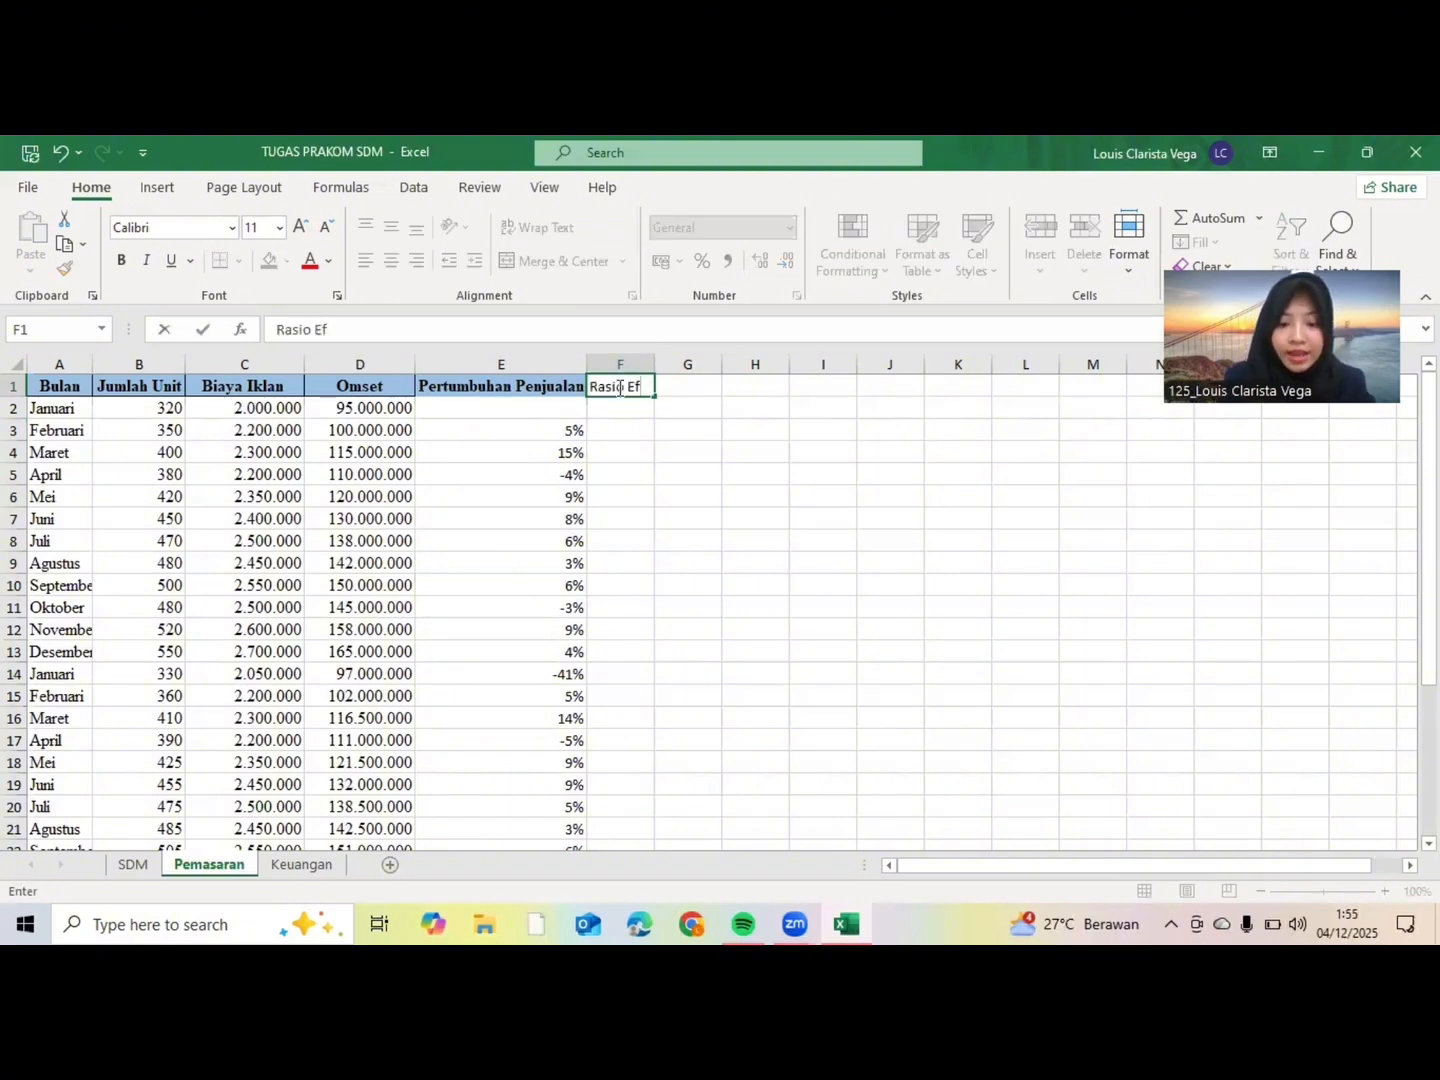
key(BackSpace)
key(BackSpace)
key(BackSpace)
text(Biaya Ikl)
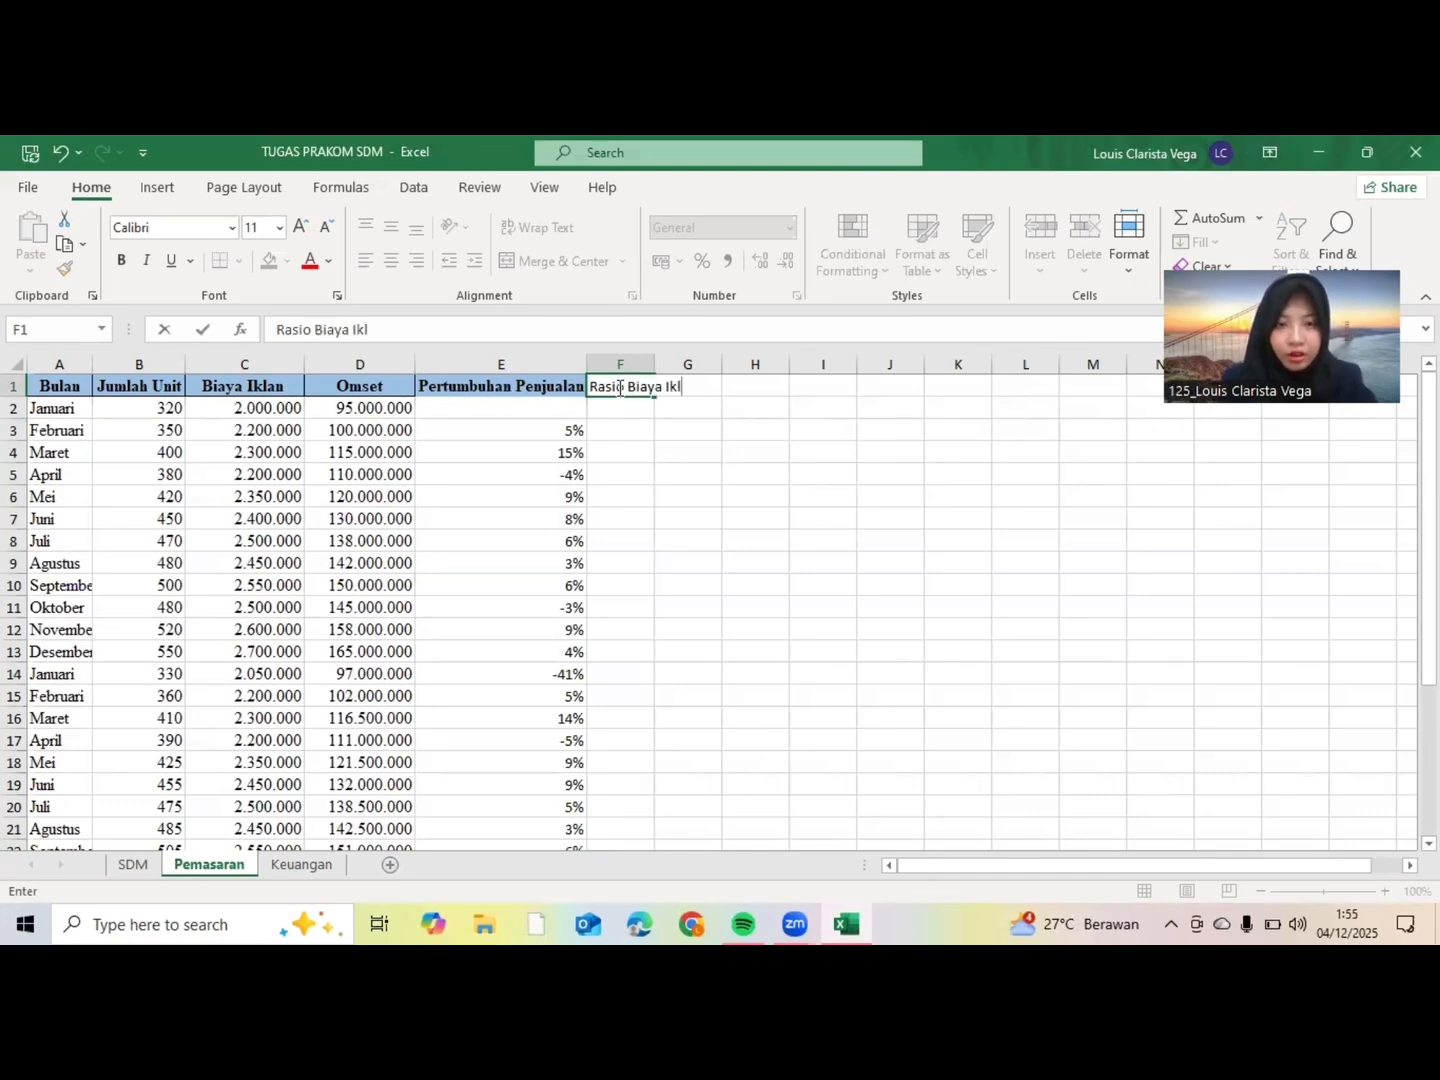
text(an)
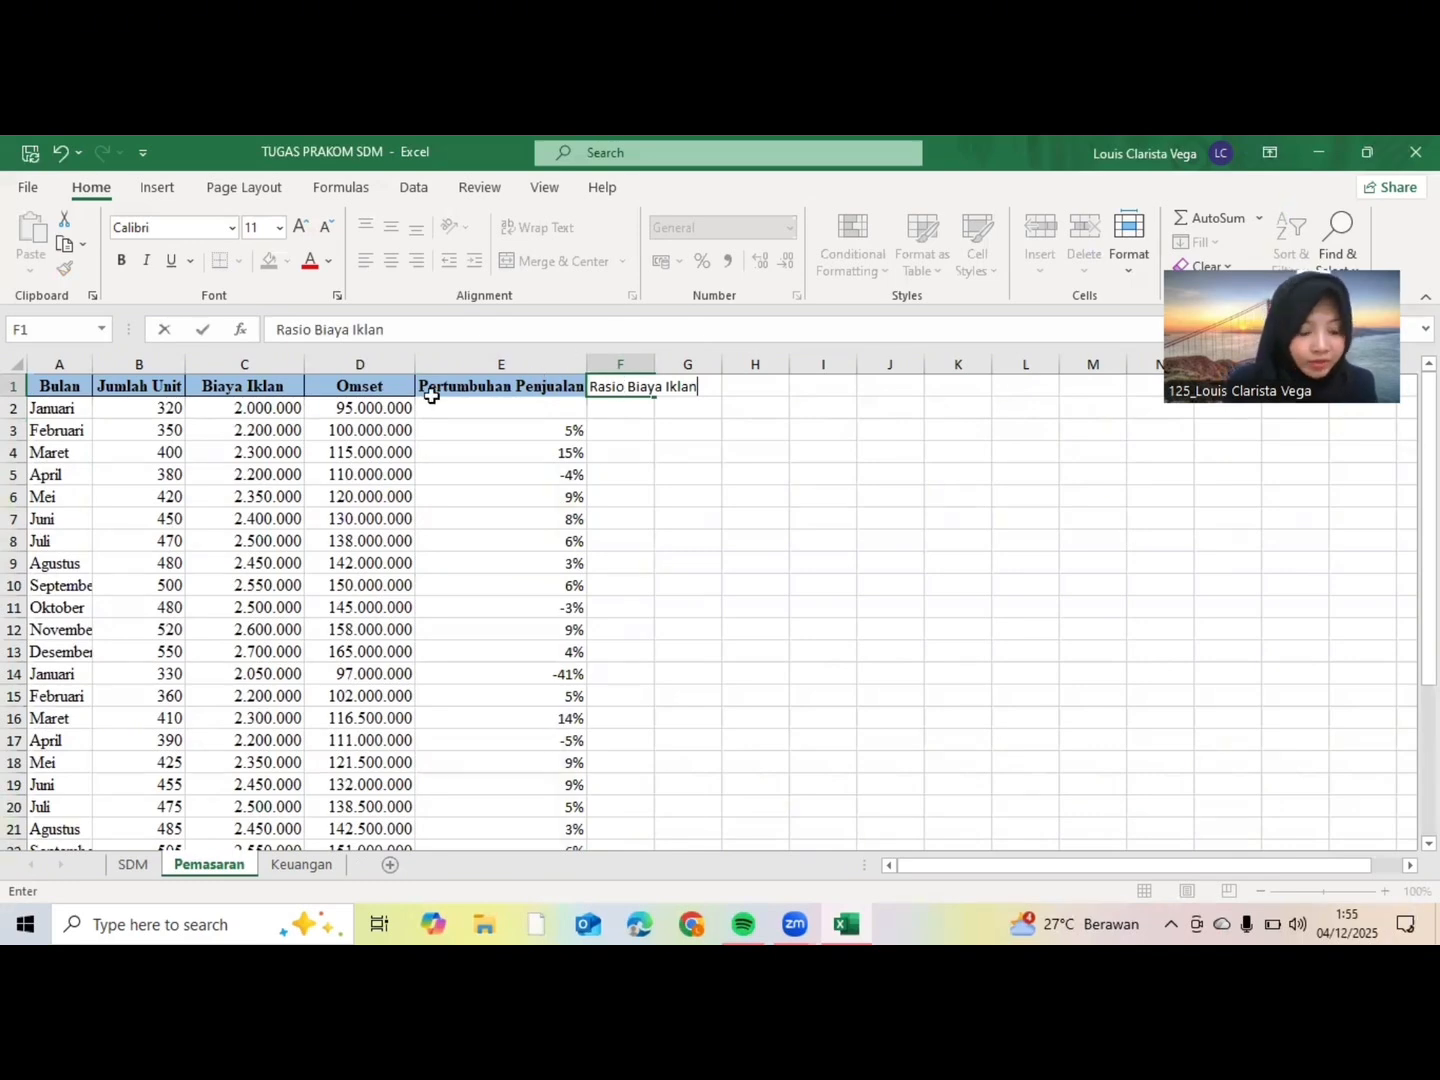
click(643, 365)
double_click(655, 365)
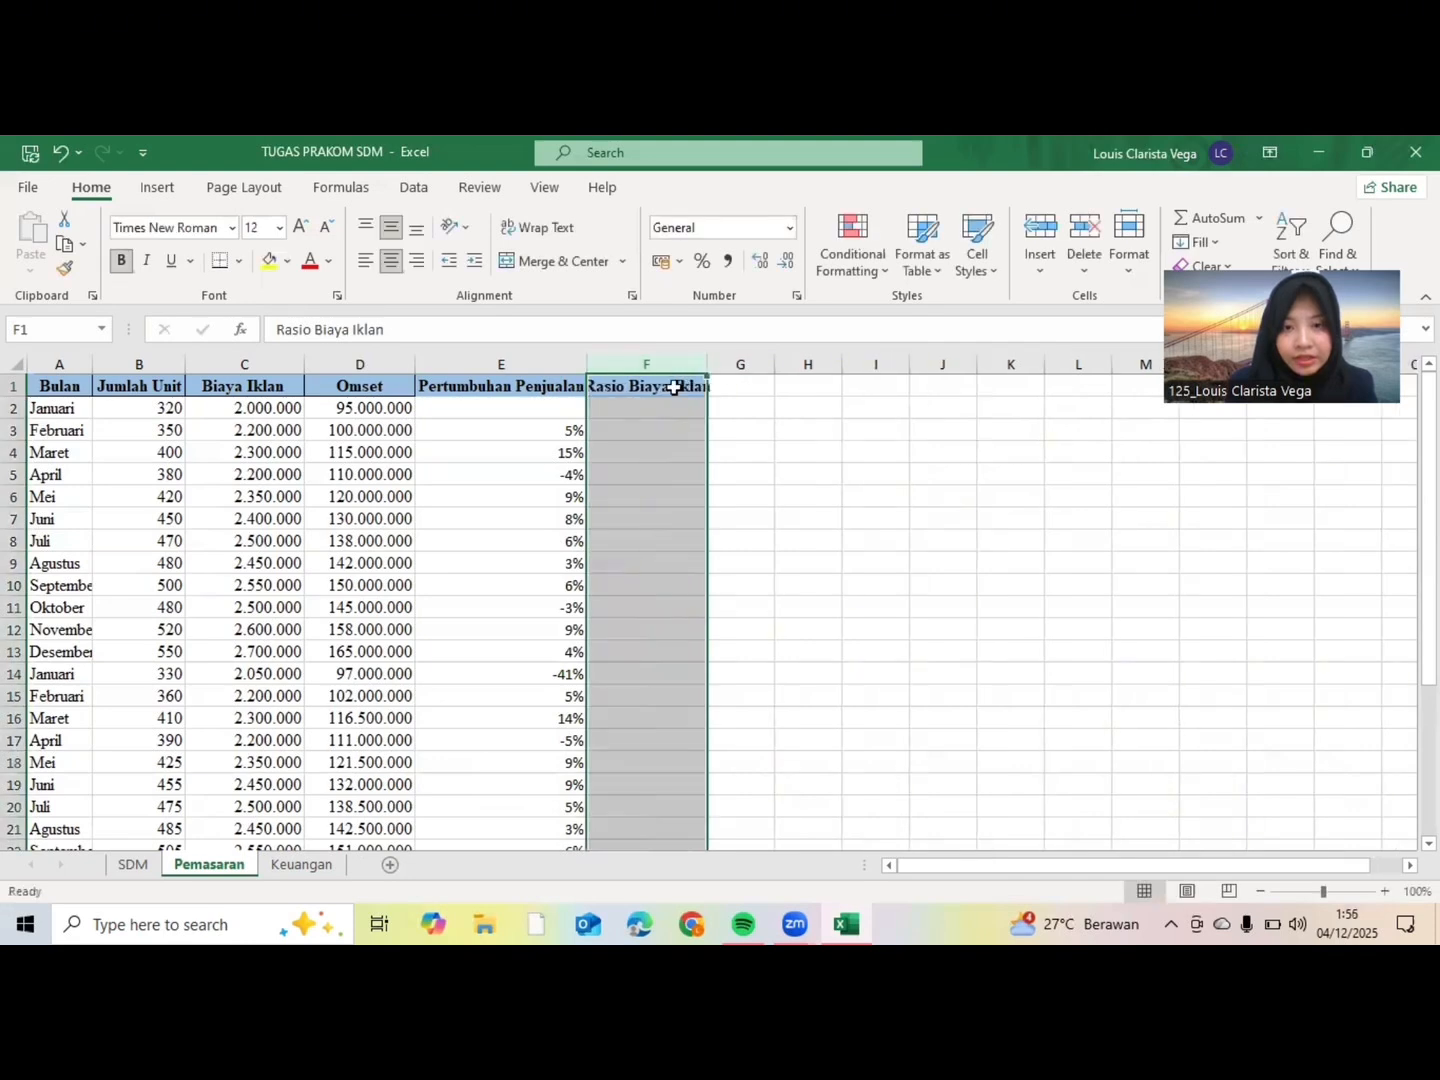
Step: Calculate January's ratio of Omset to Biaya Iklan in cell F2 with the formula =D2/C2
click(620, 407)
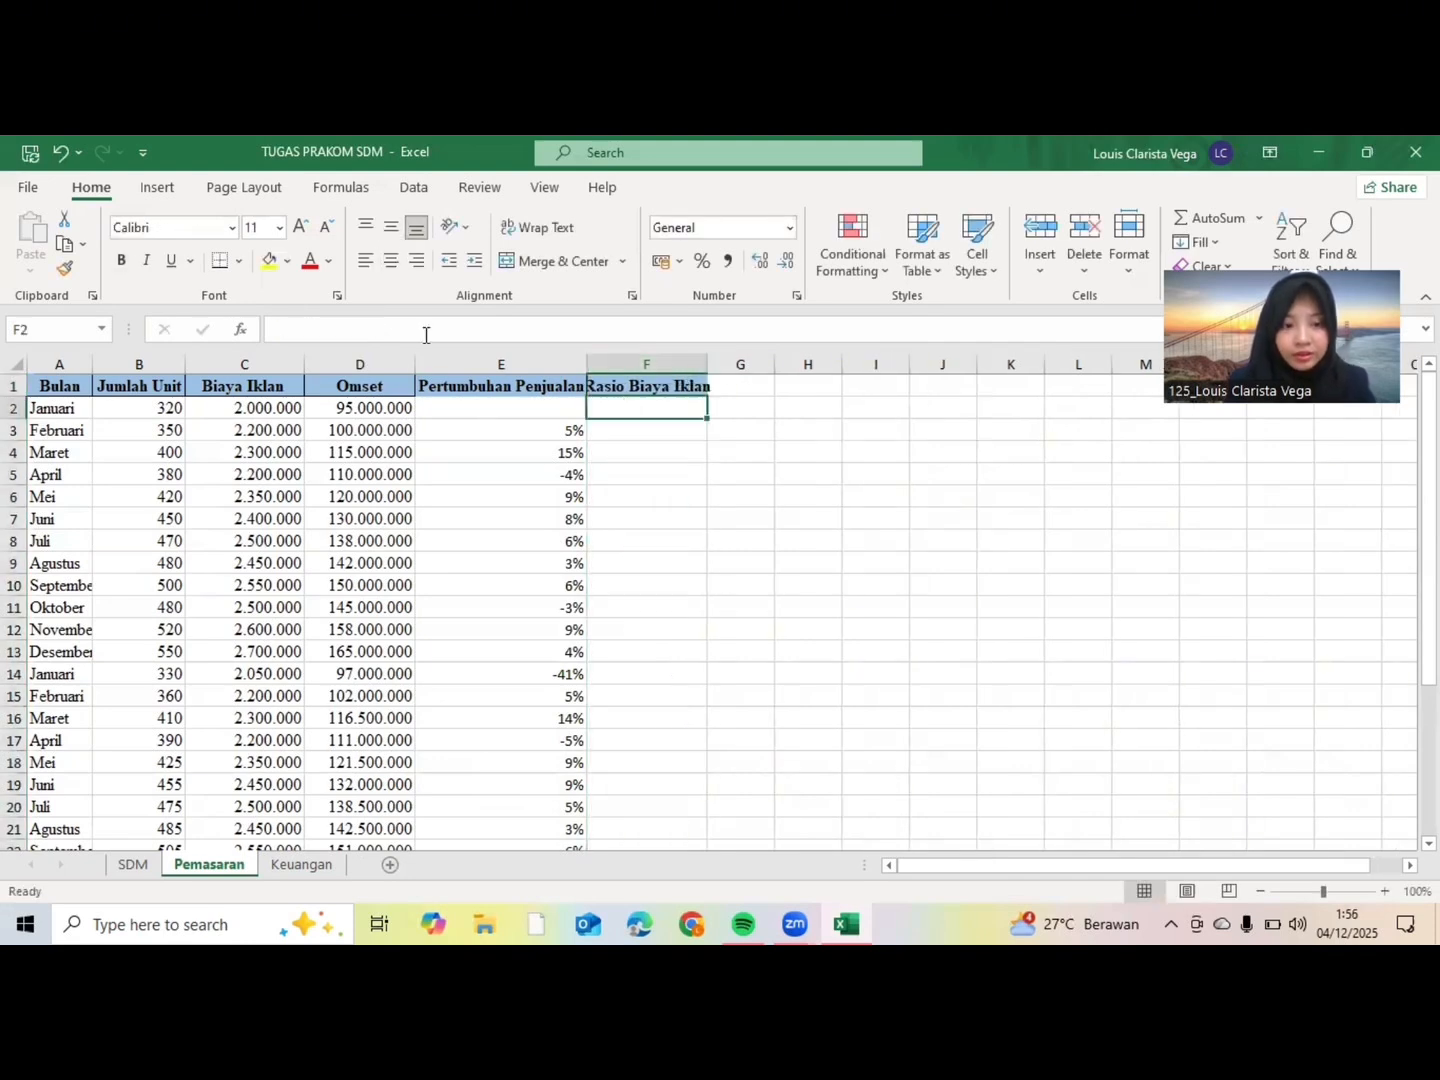
click(382, 323)
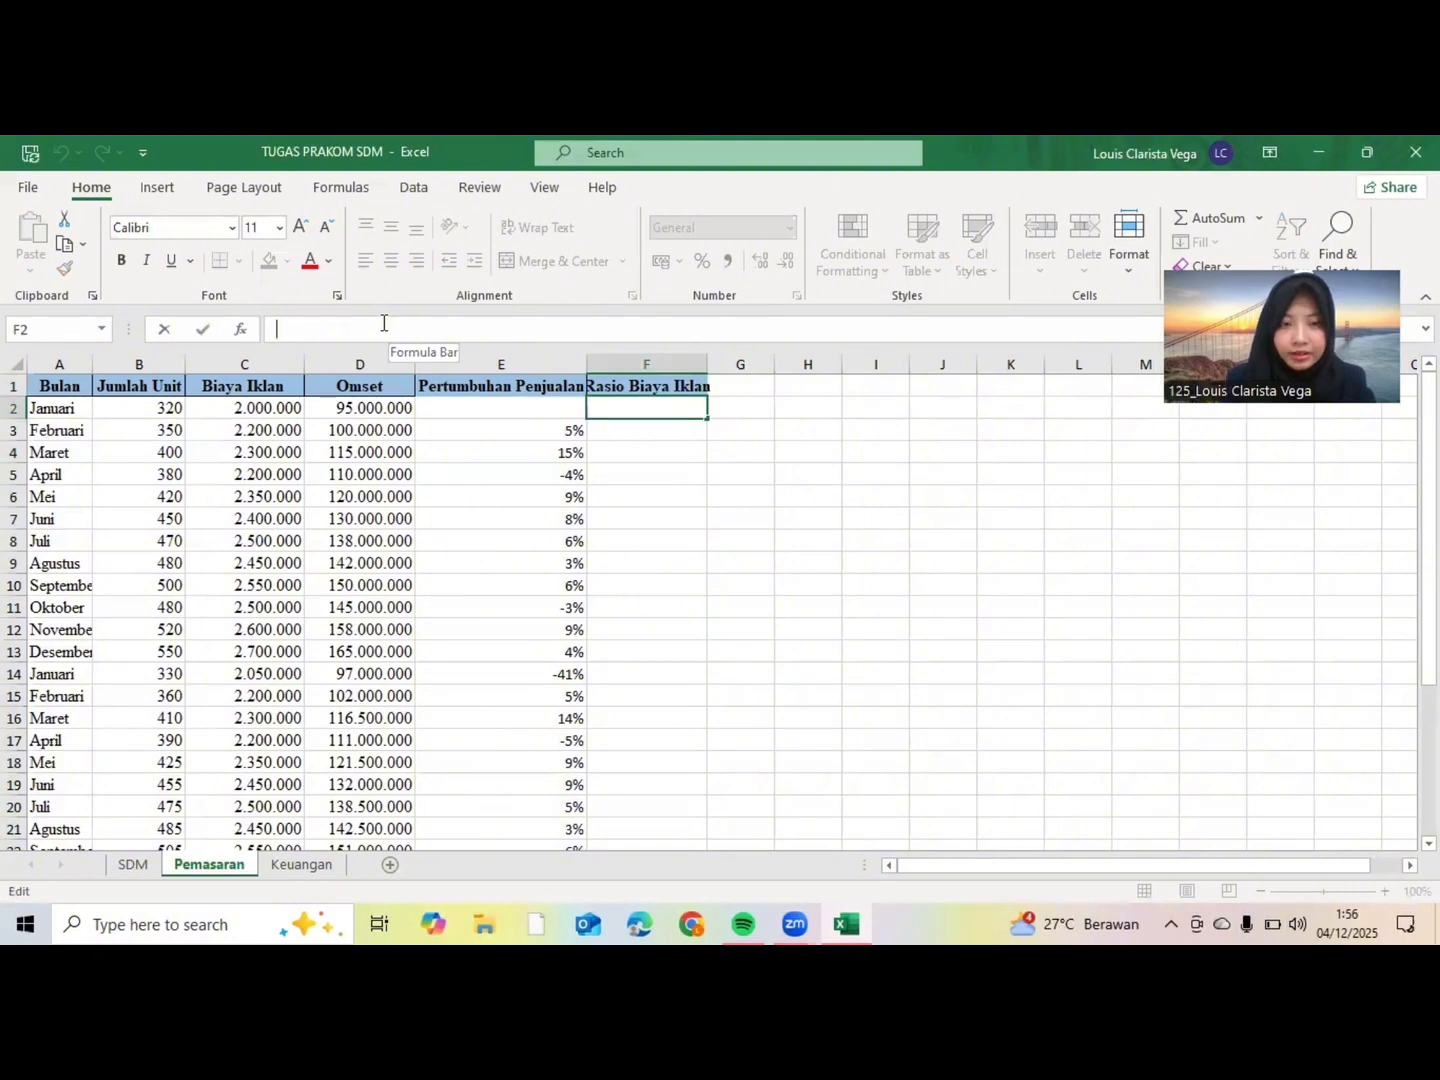
text(=)
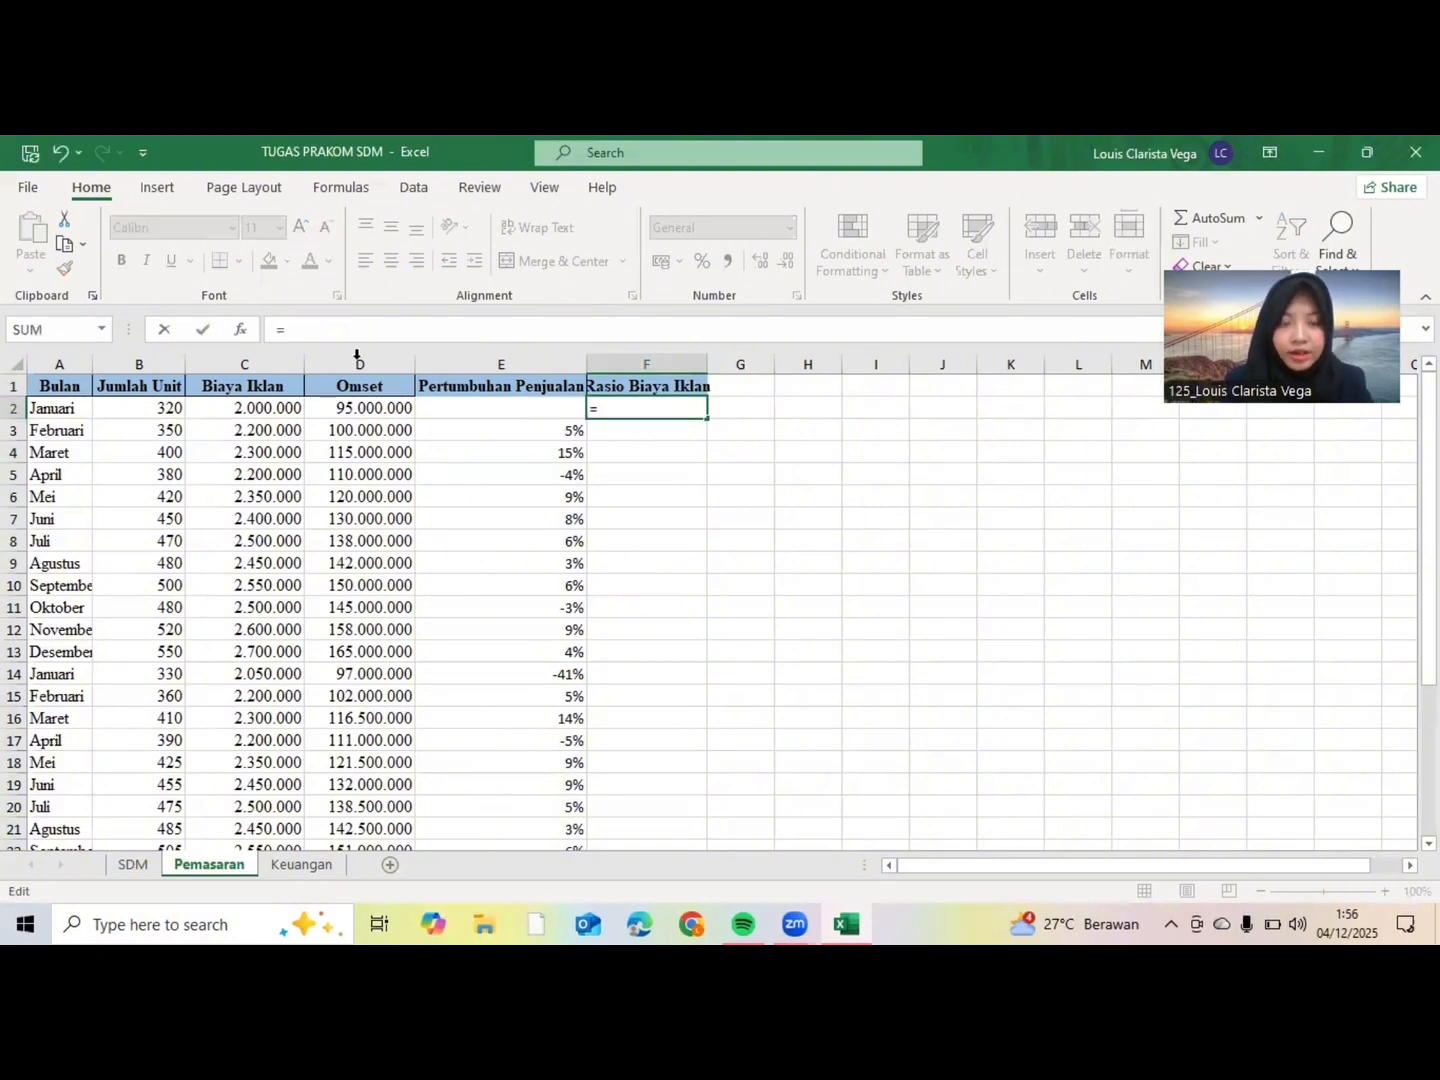
click(381, 410)
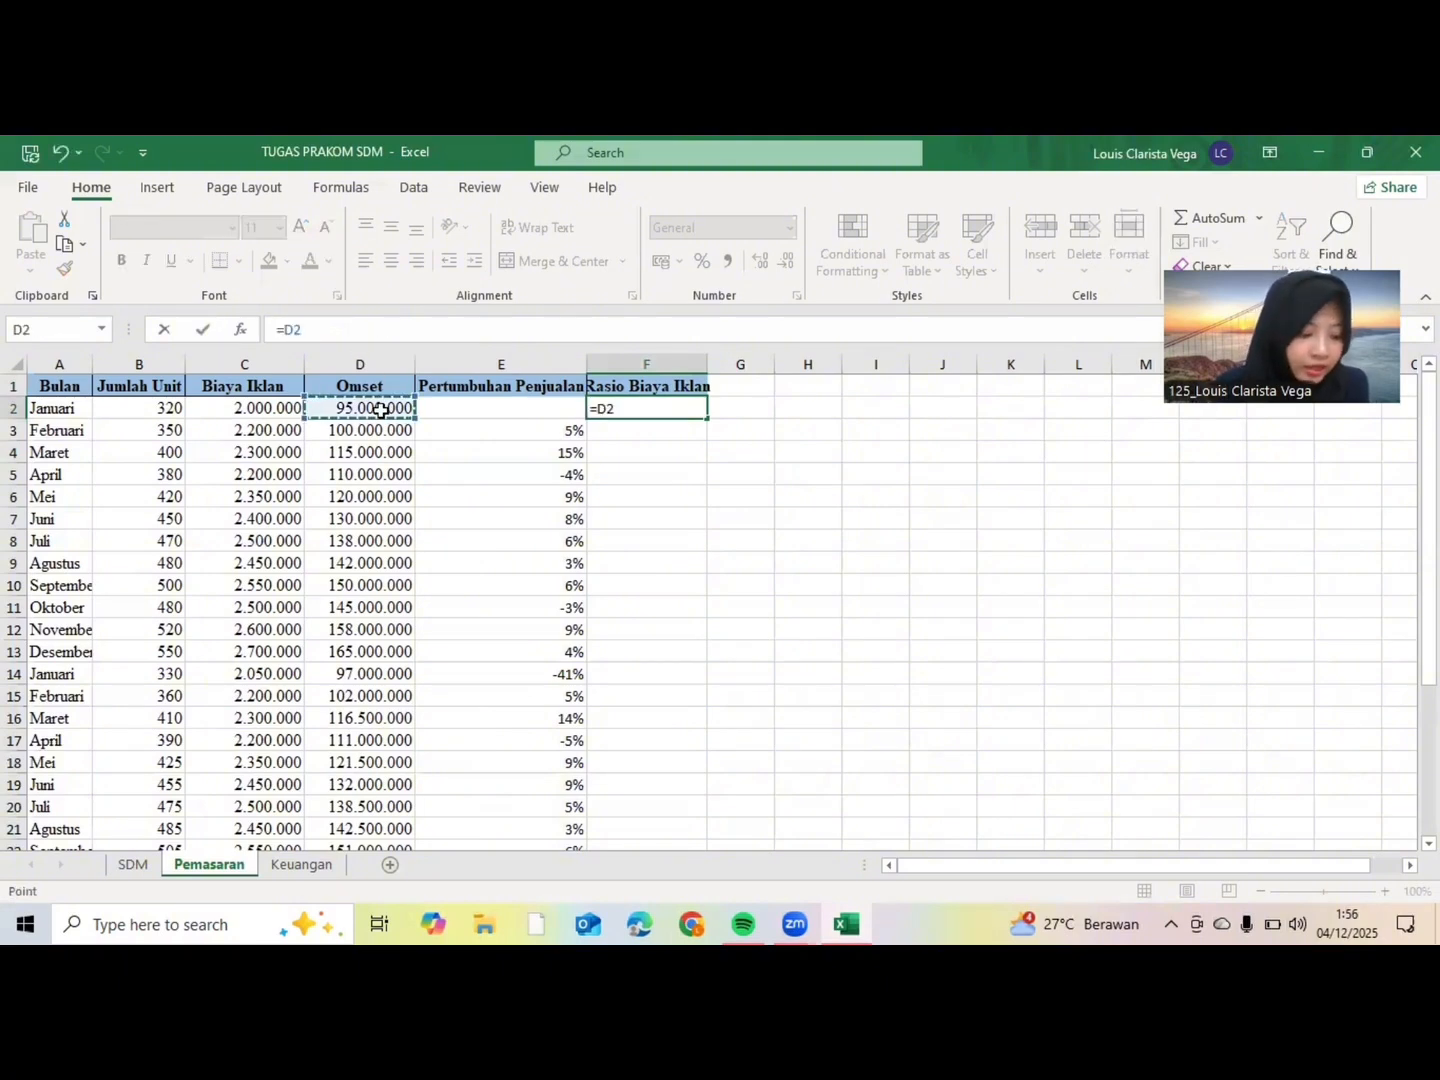
text(/)
click(285, 410)
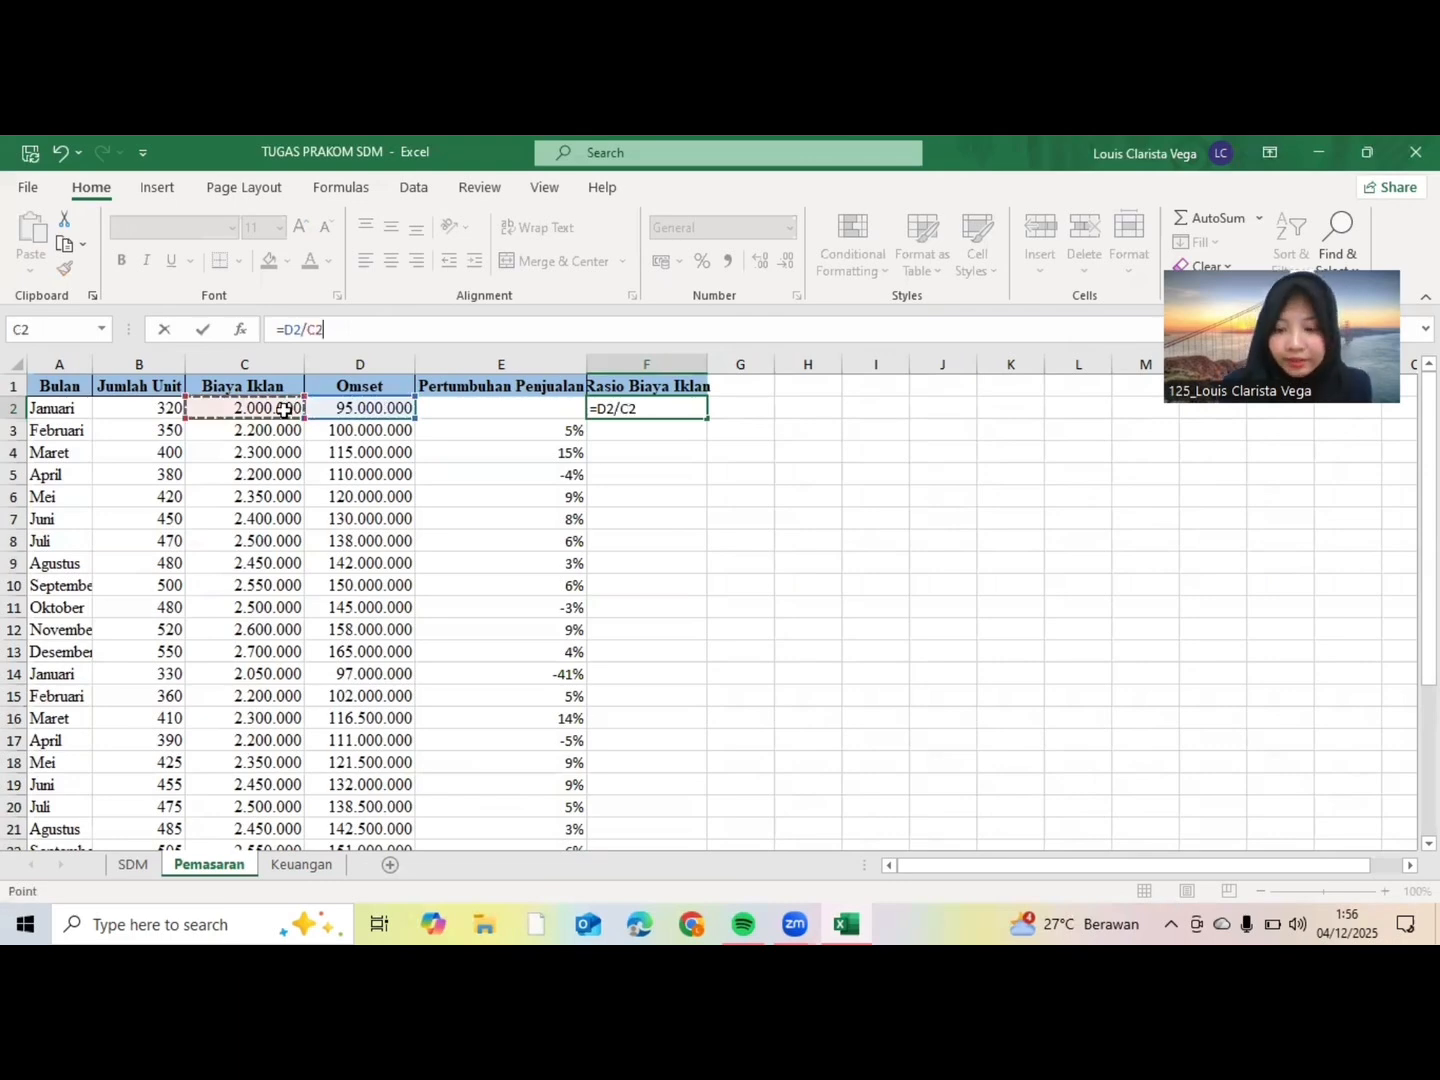
key(Return)
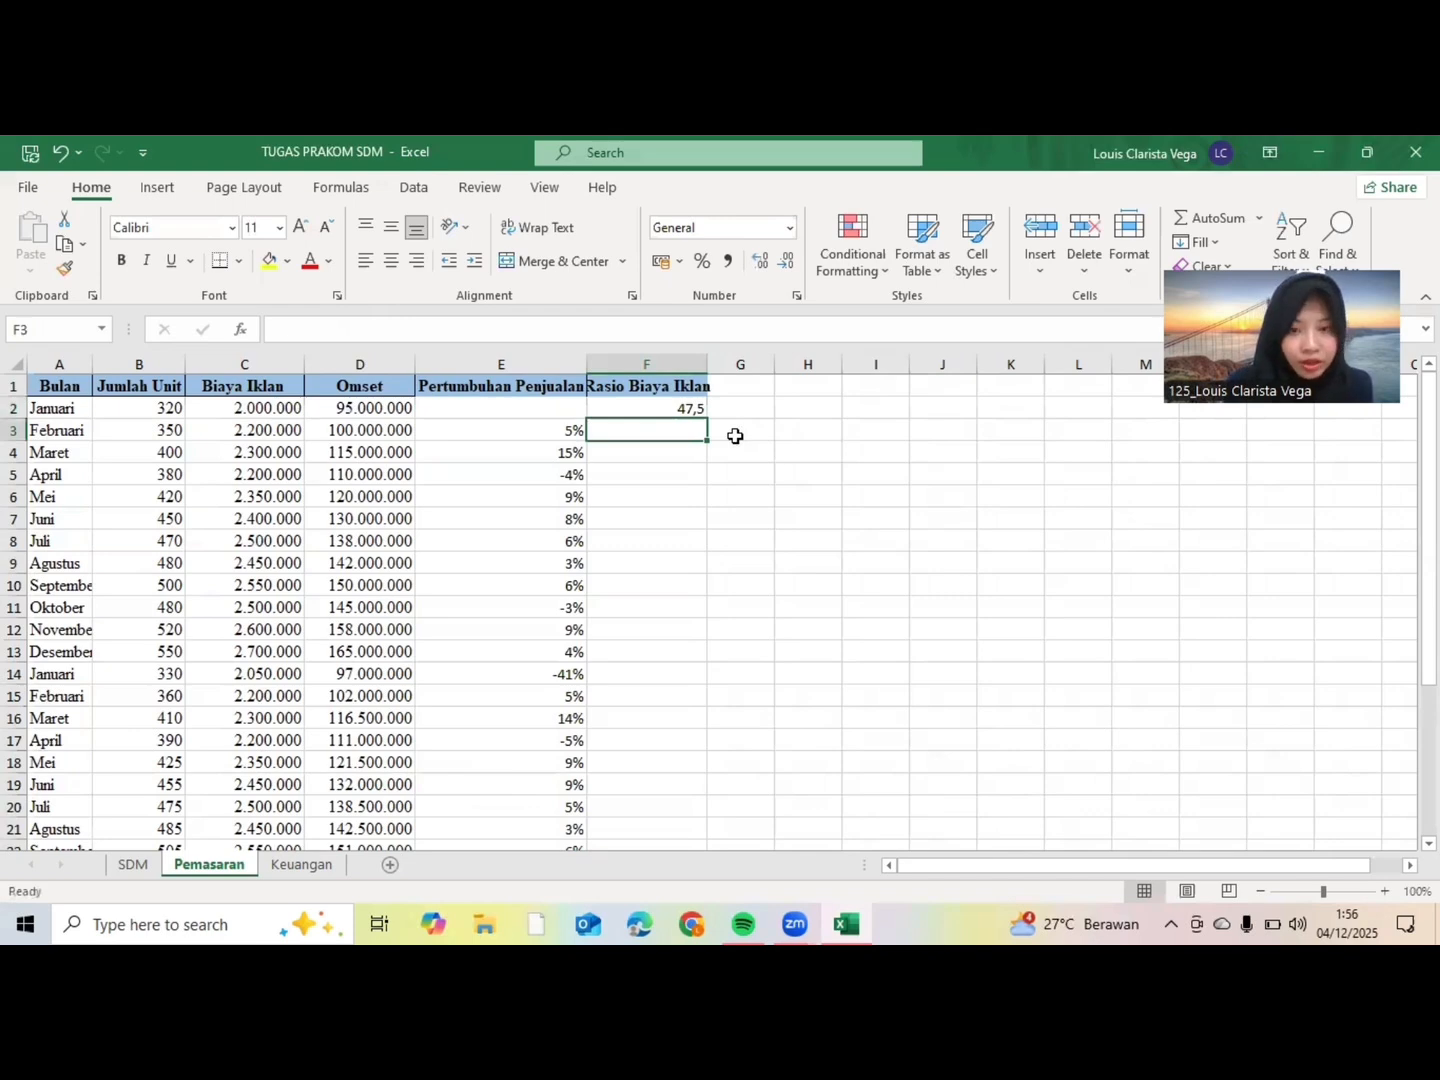
Step: Fill the advertising ratio formula from F2 down to F31
click(699, 409)
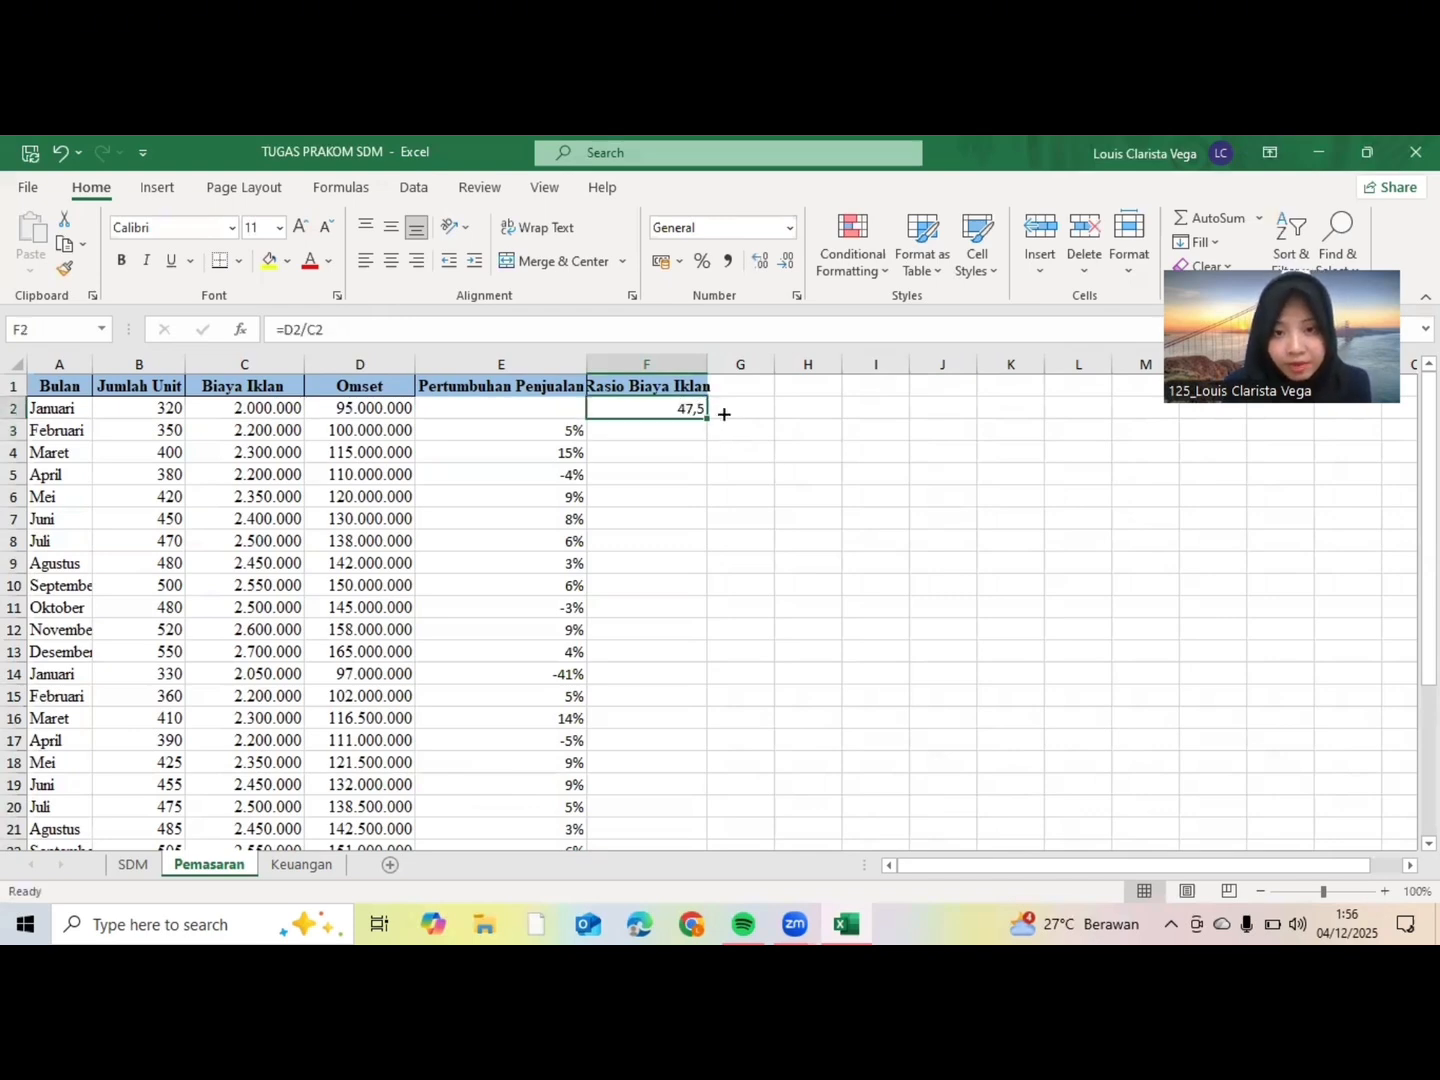
drag(704, 416, 646, 814)
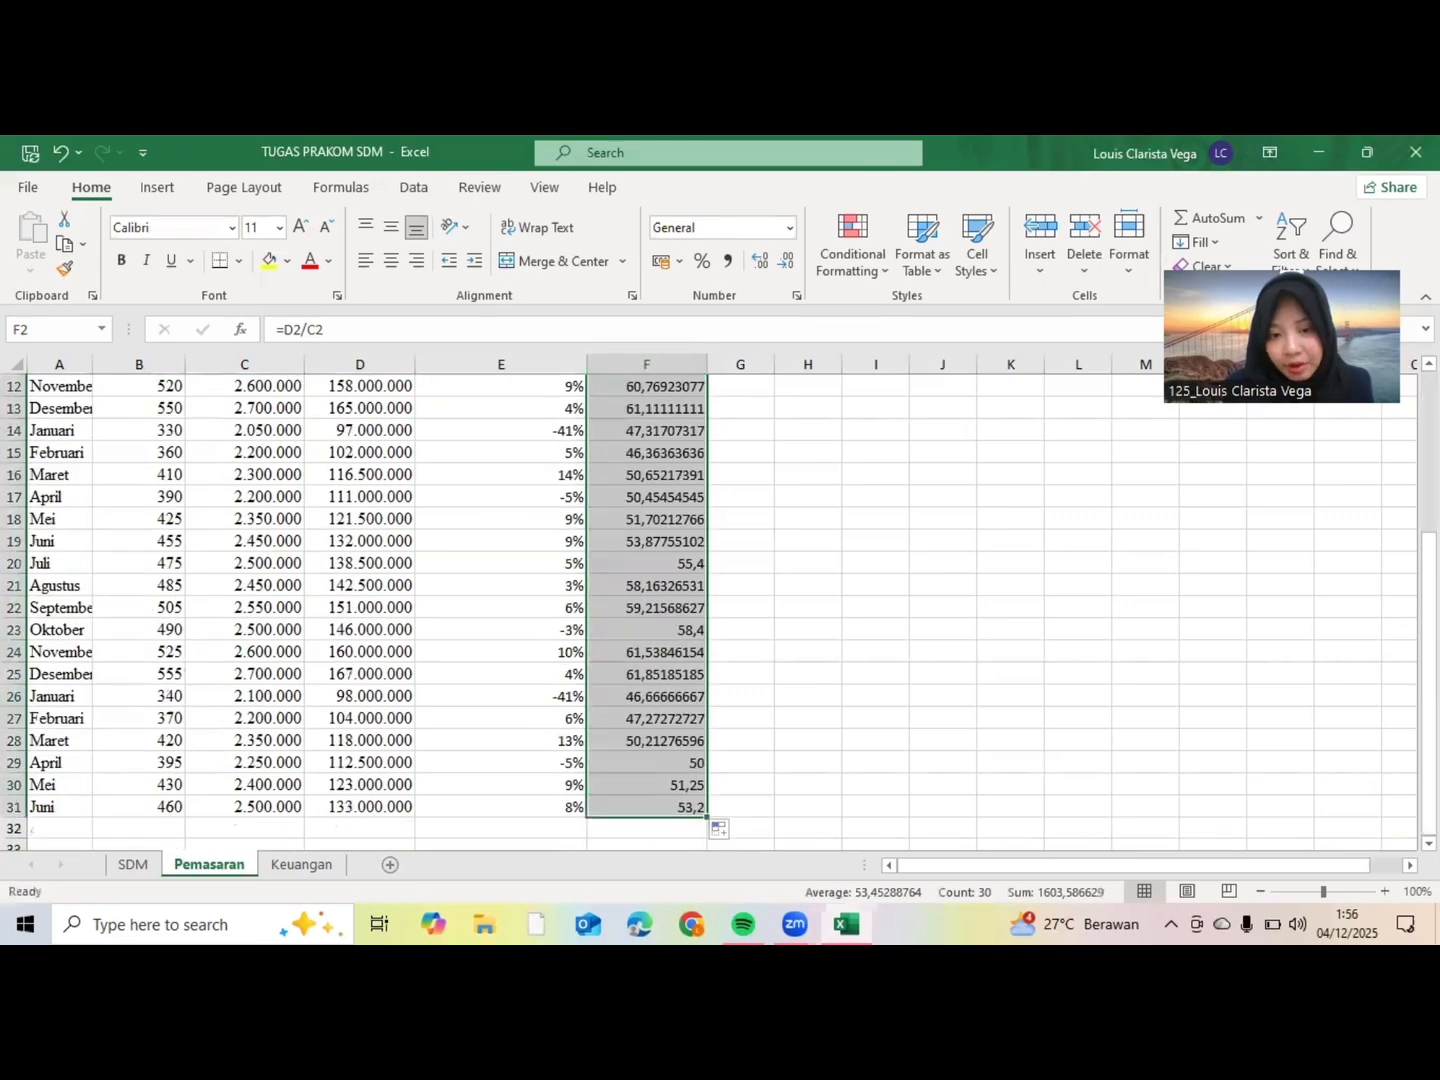
drag(1428, 787, 1428, 618)
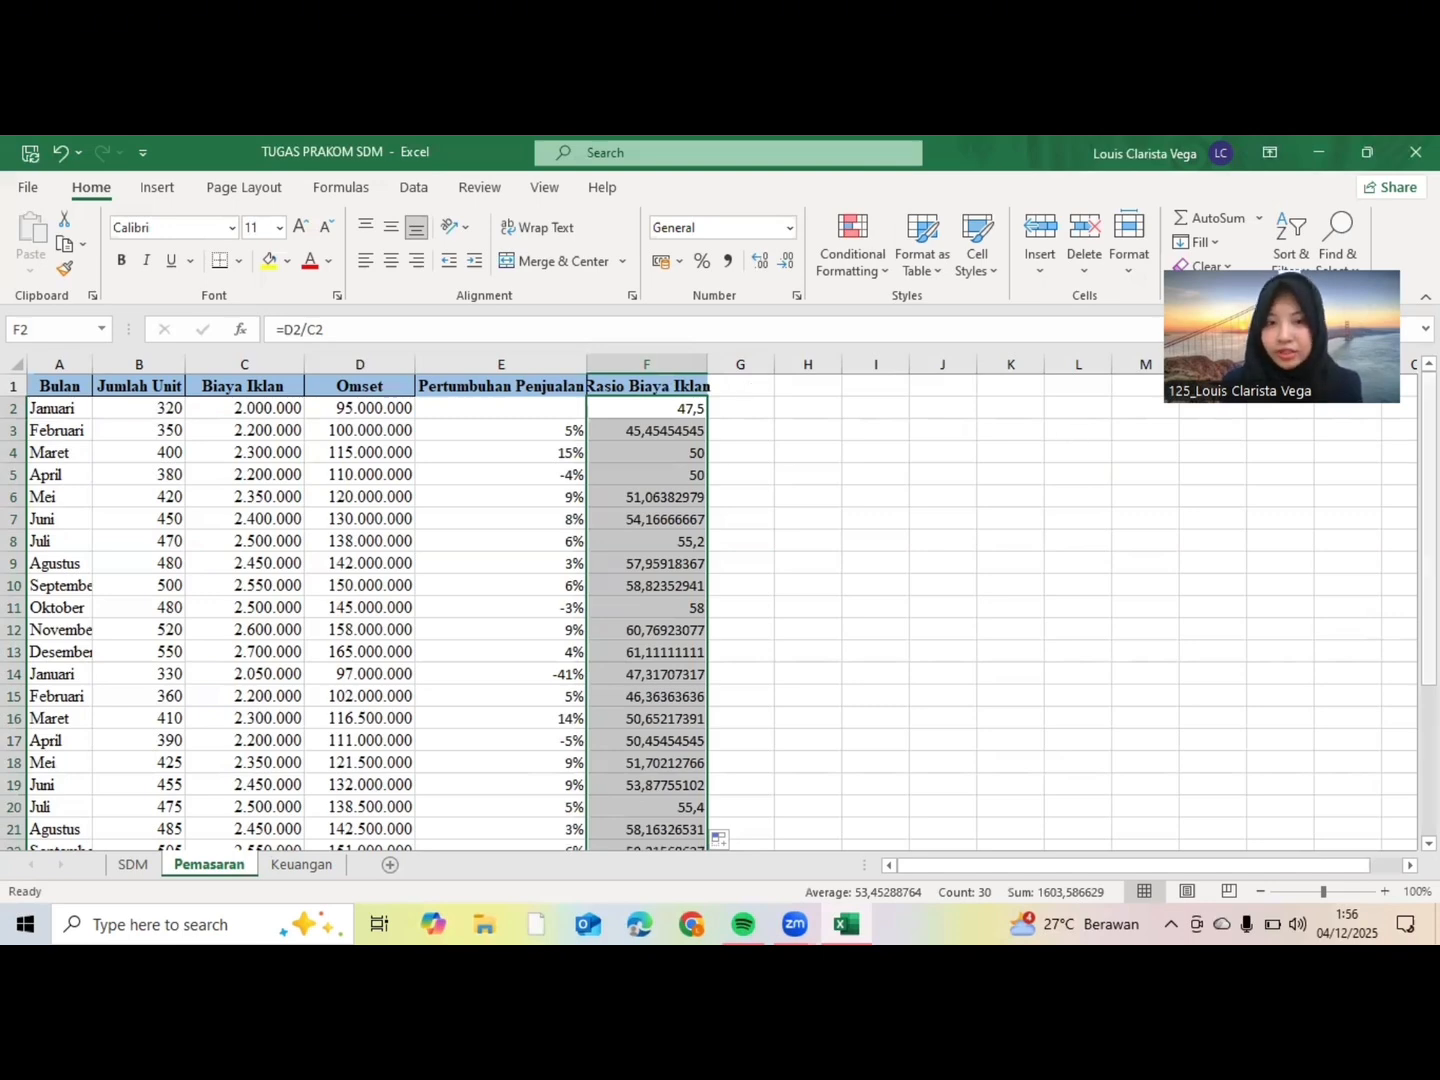
mouse_move(1428, 455)
mouse_down()
mouse_move(1428, 467)
mouse_move(1428, 454)
mouse_up()
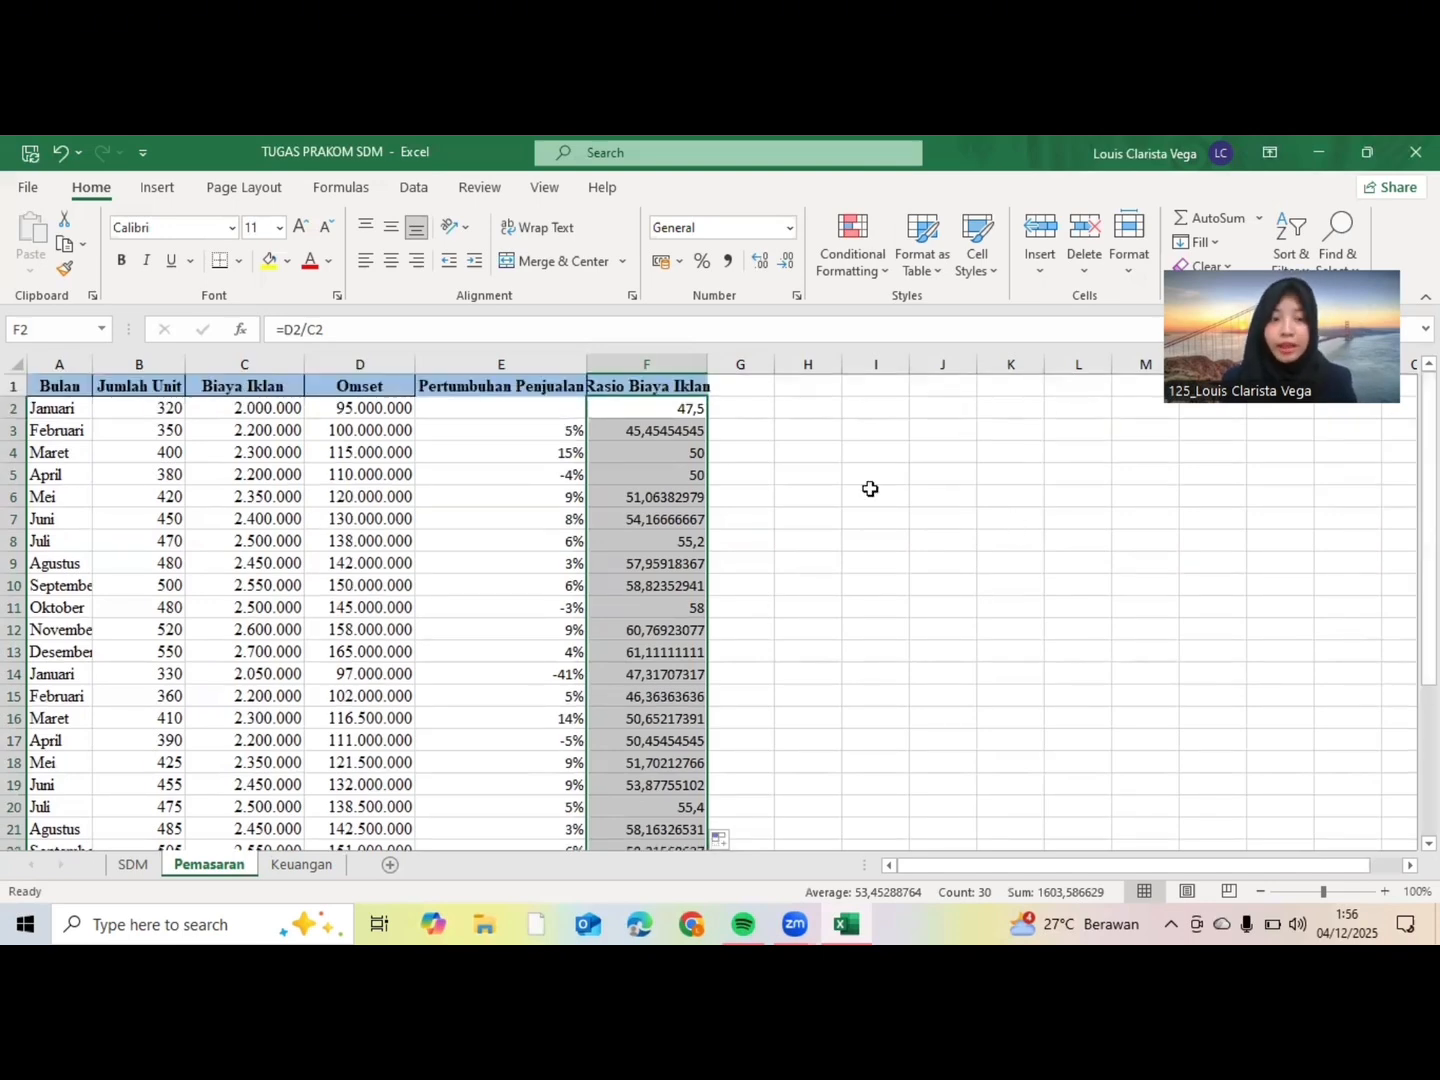
click(77, 390)
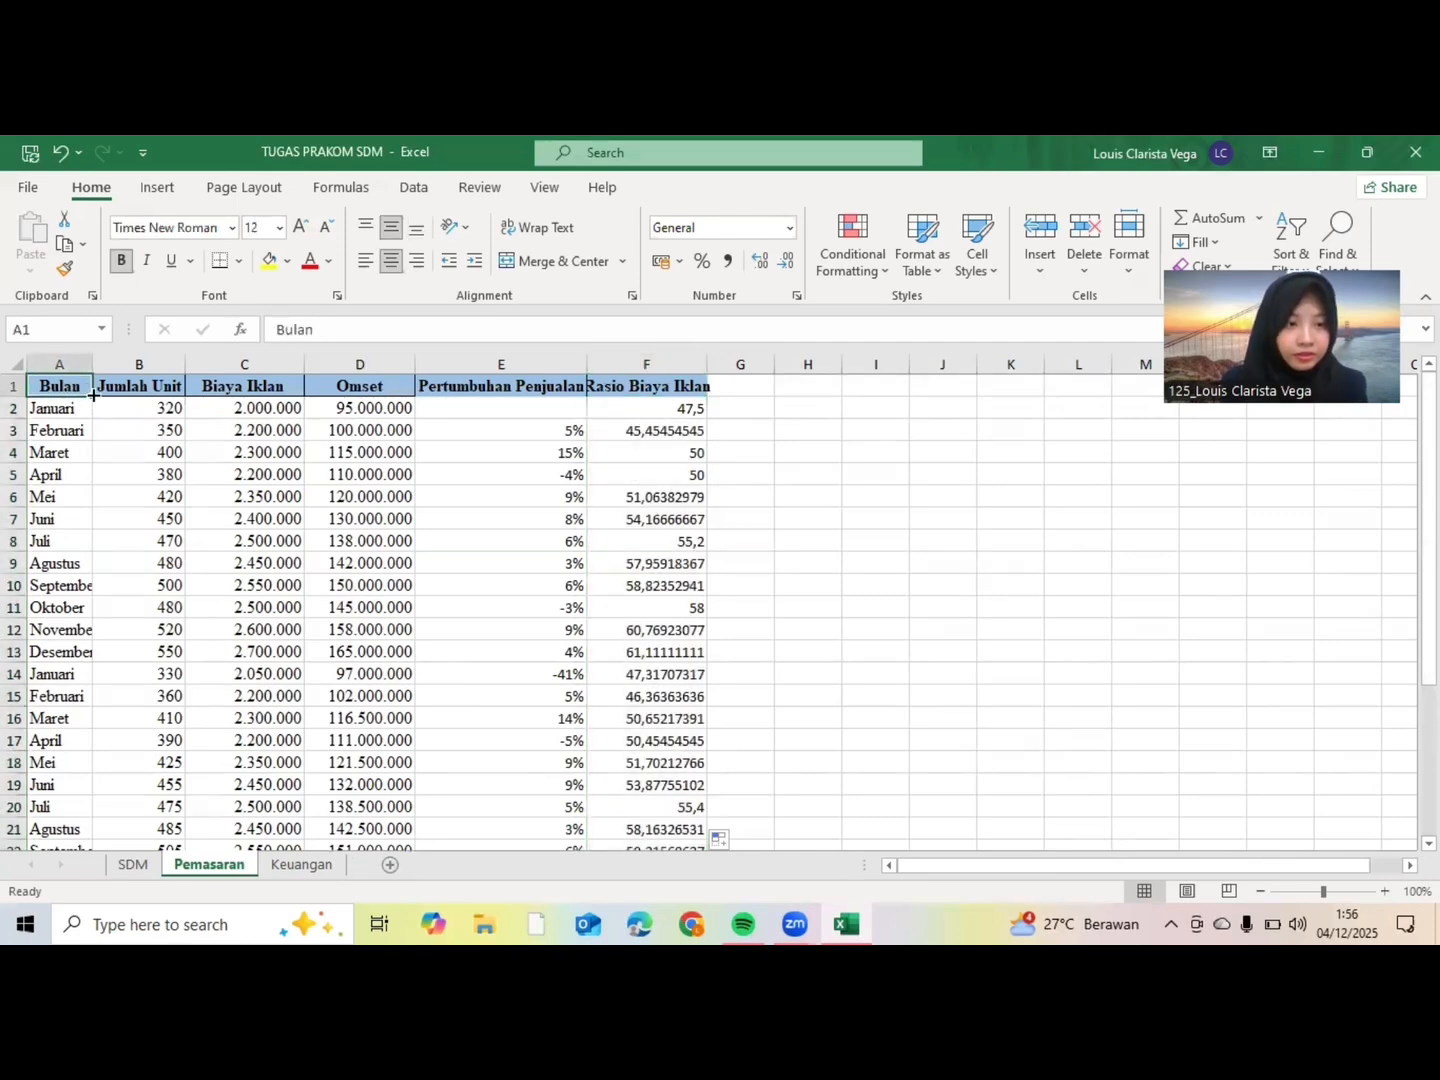
drag(90, 396, 365, 403)
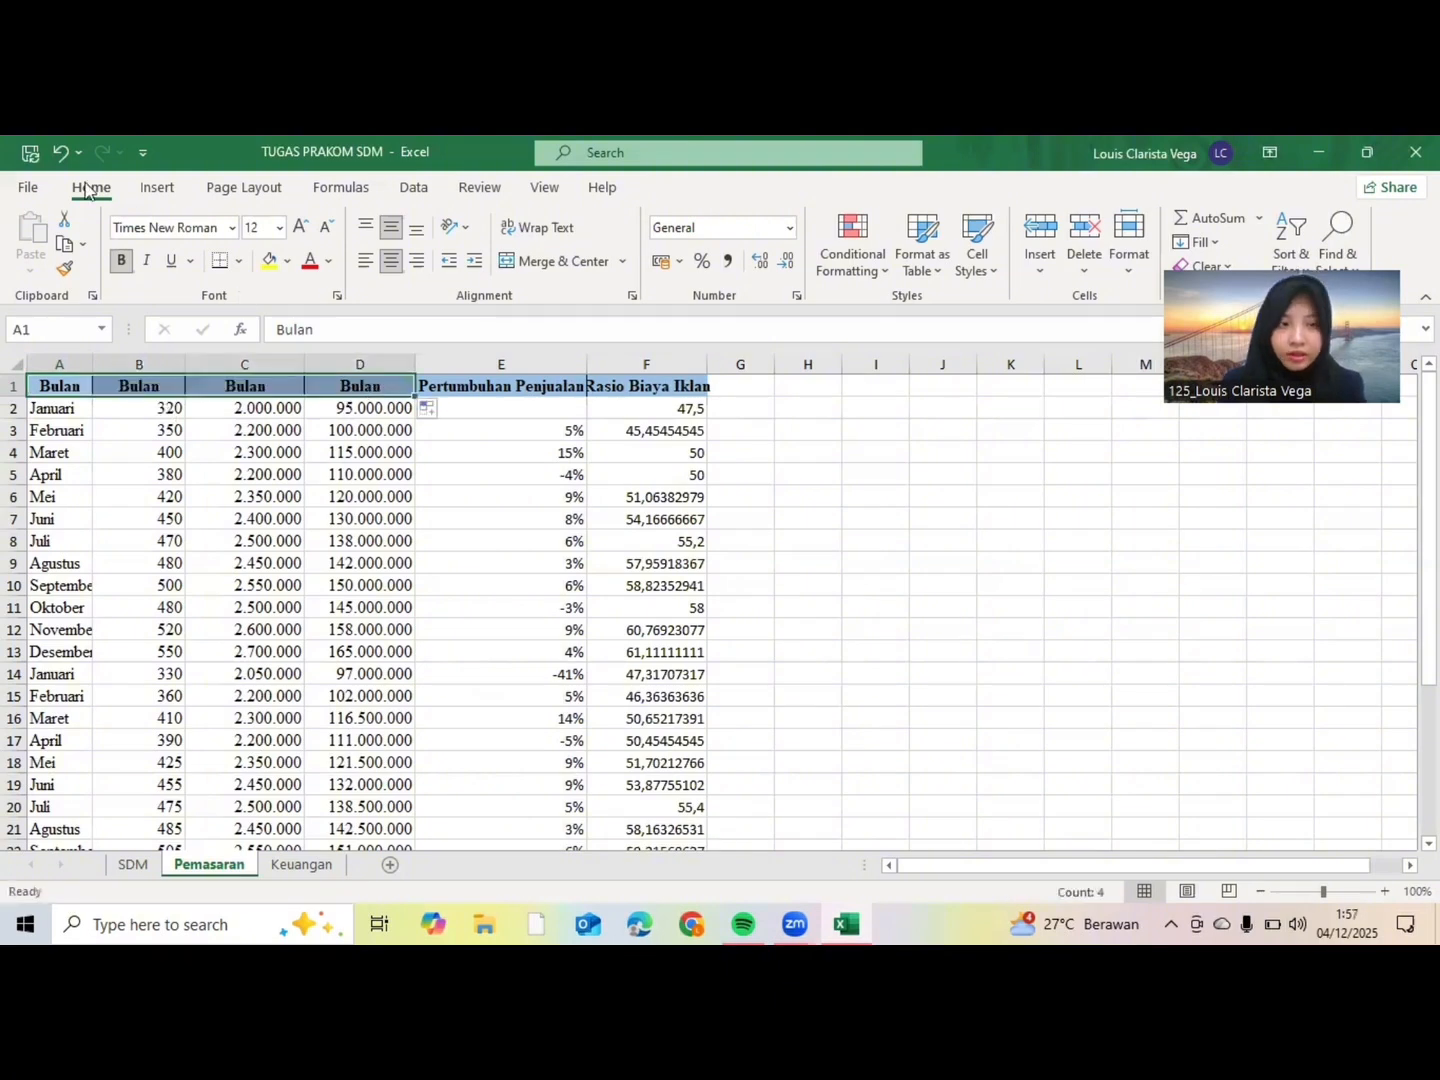
click(59, 151)
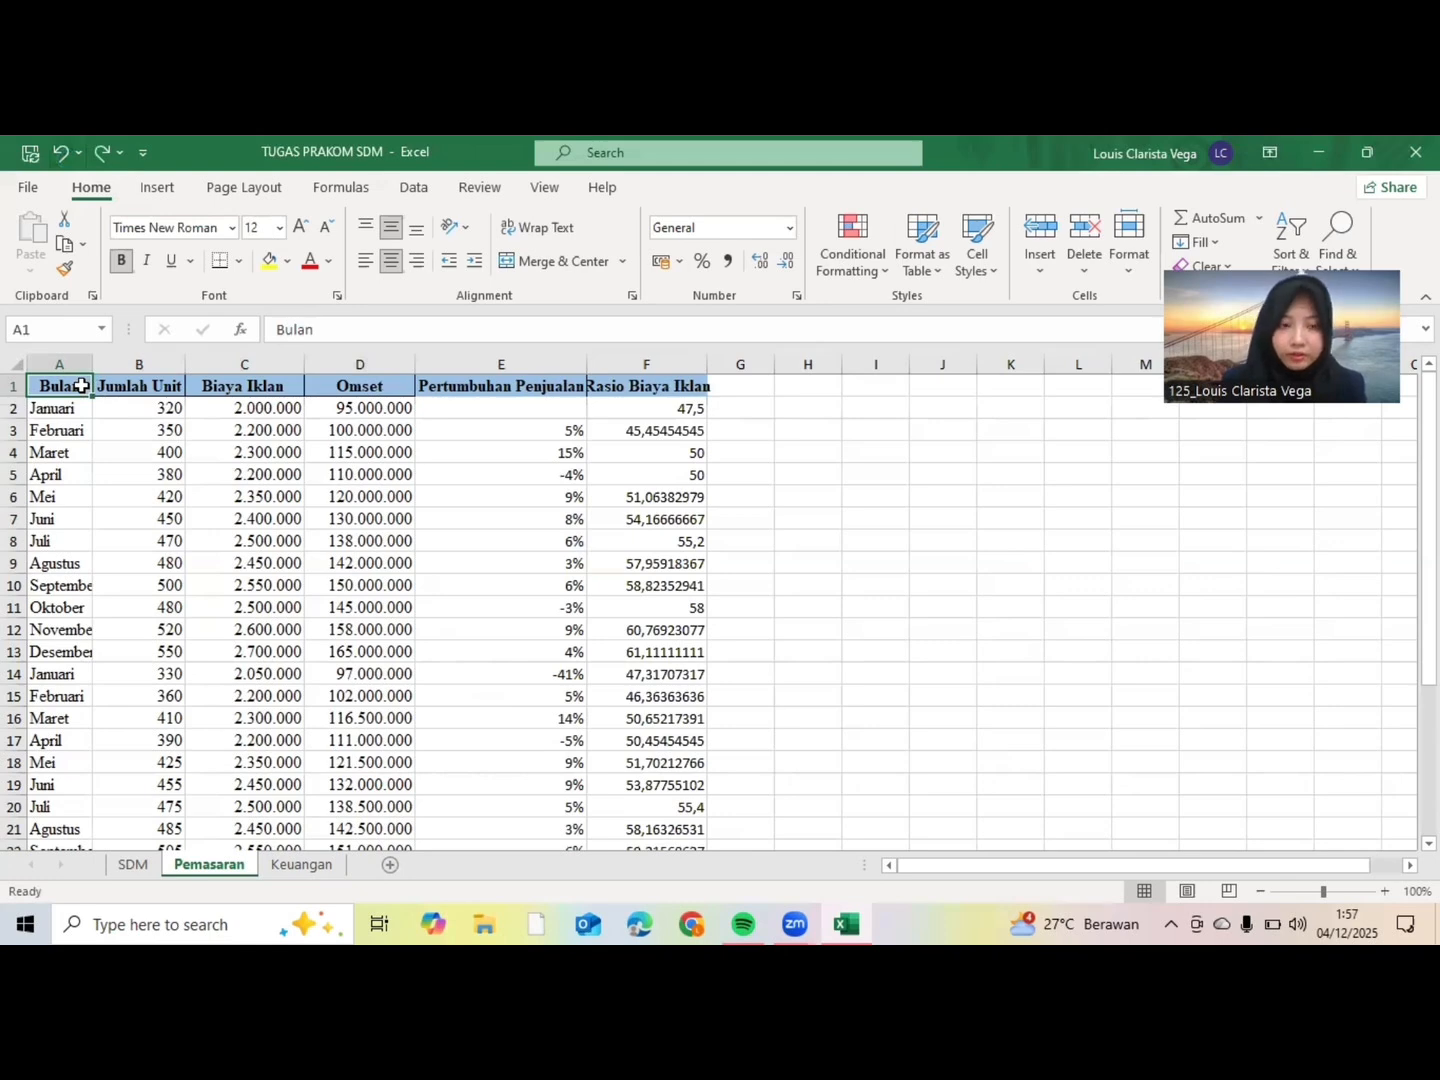
Step: Create a PivotTable from A1:D31 of the Pemasaran sheet, placed on the existing worksheet at cell I1
key(shift+Right)
key(shift+Right)
key(shift+Right)
key(shift+Down)
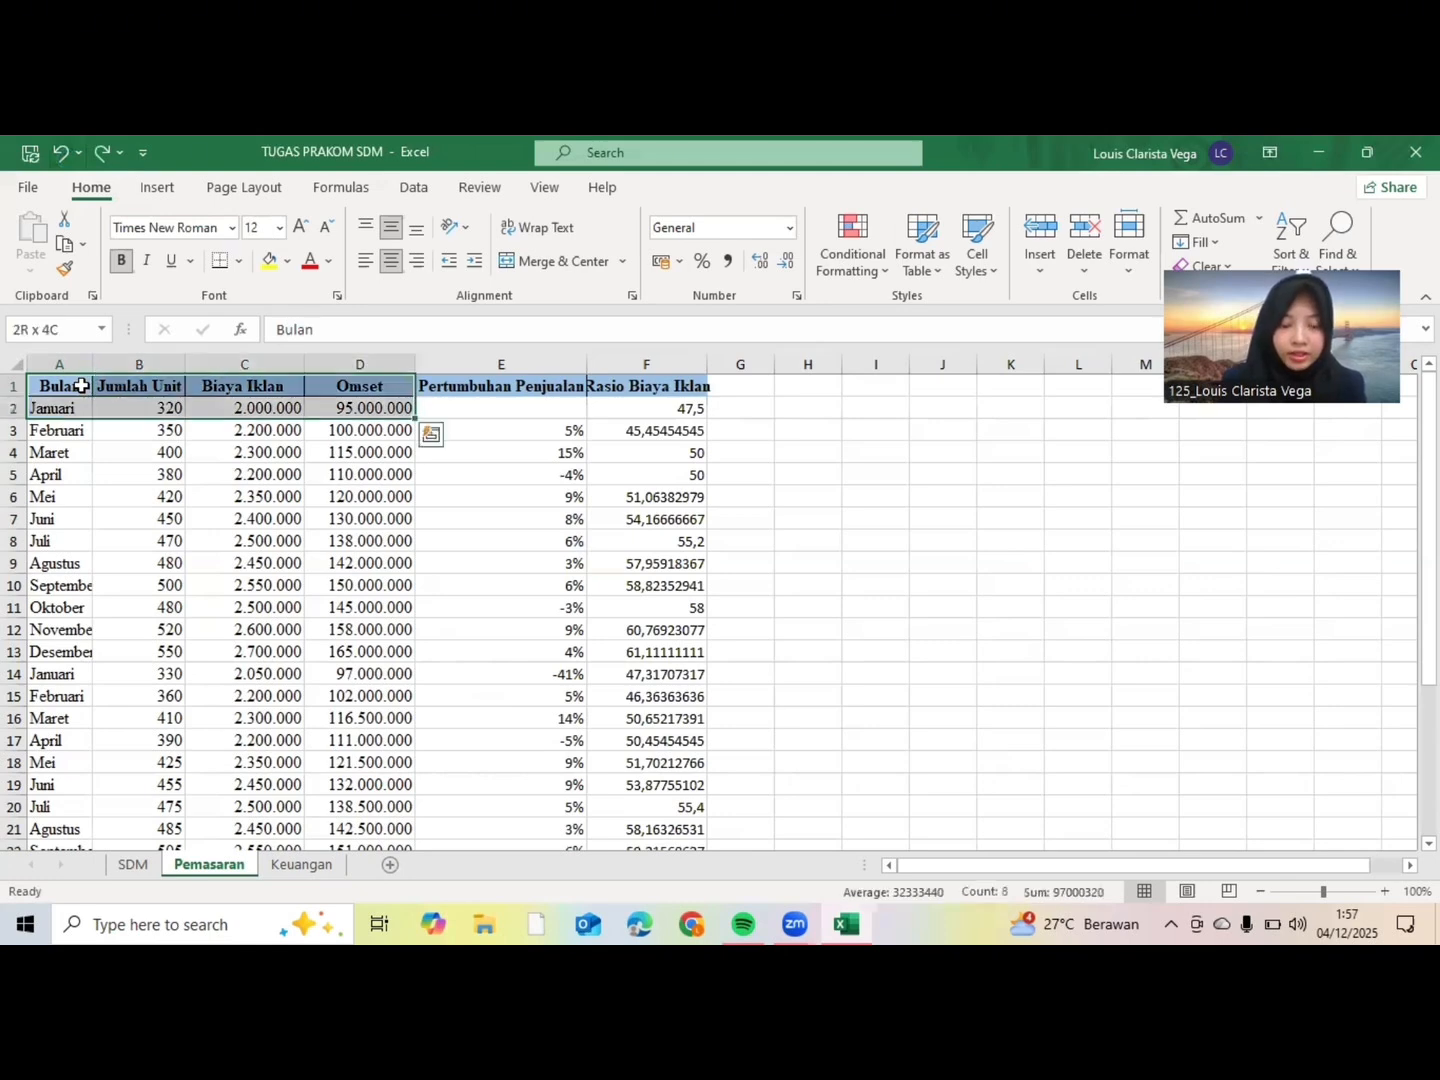
key(ctrl+shift+Down)
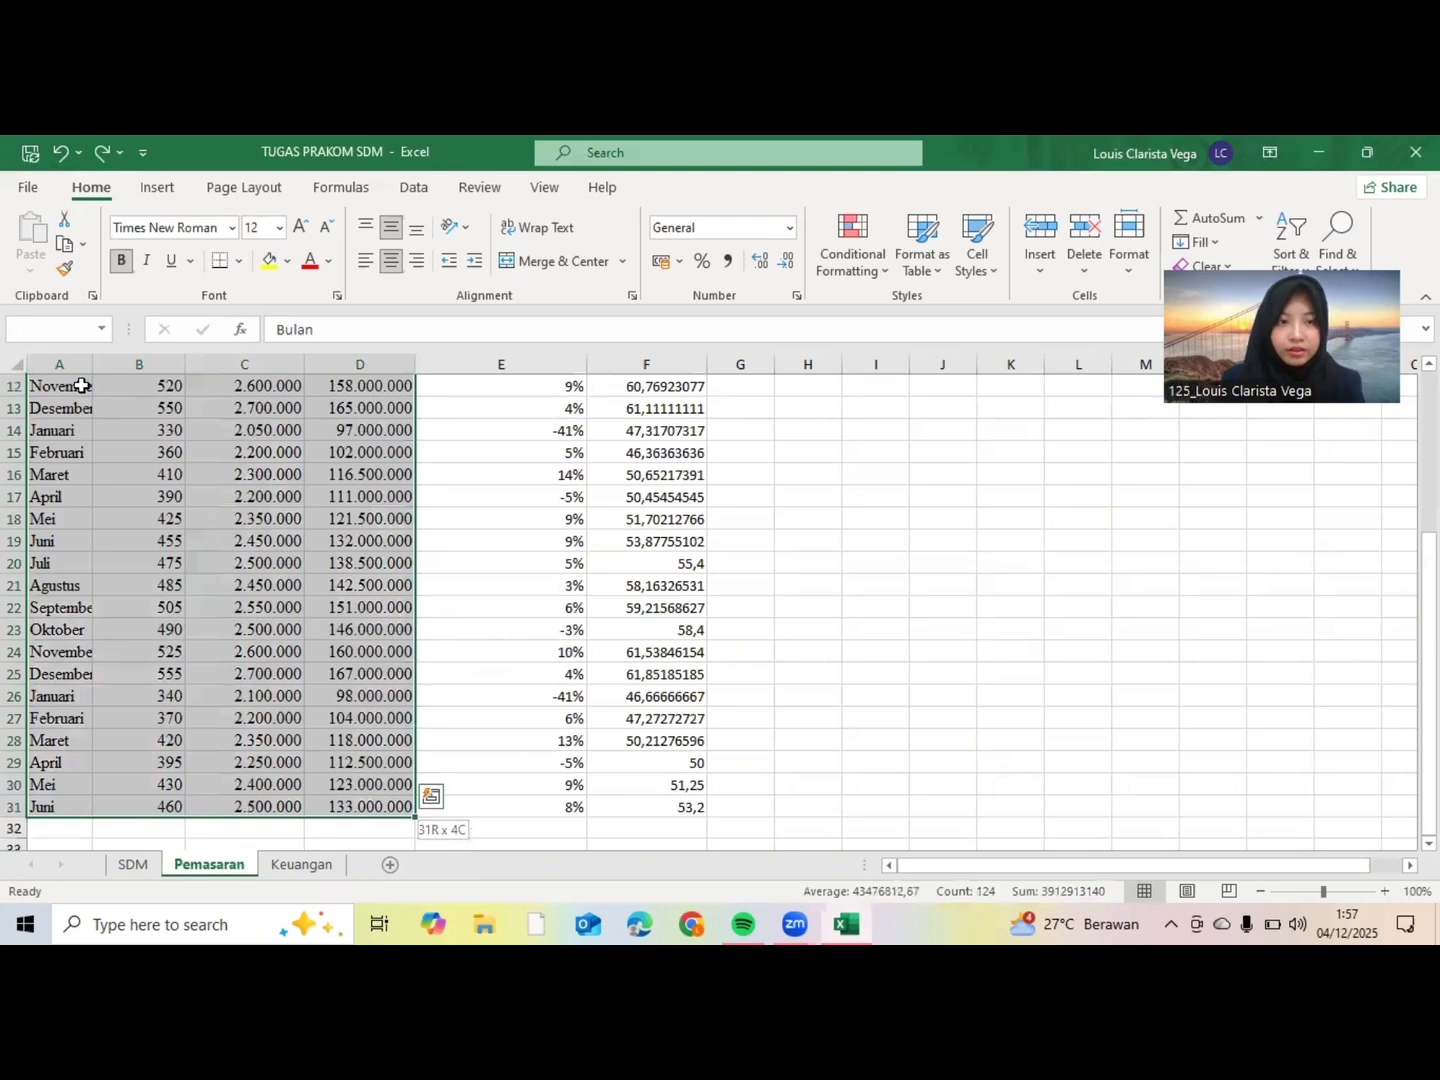
double_click(154, 190)
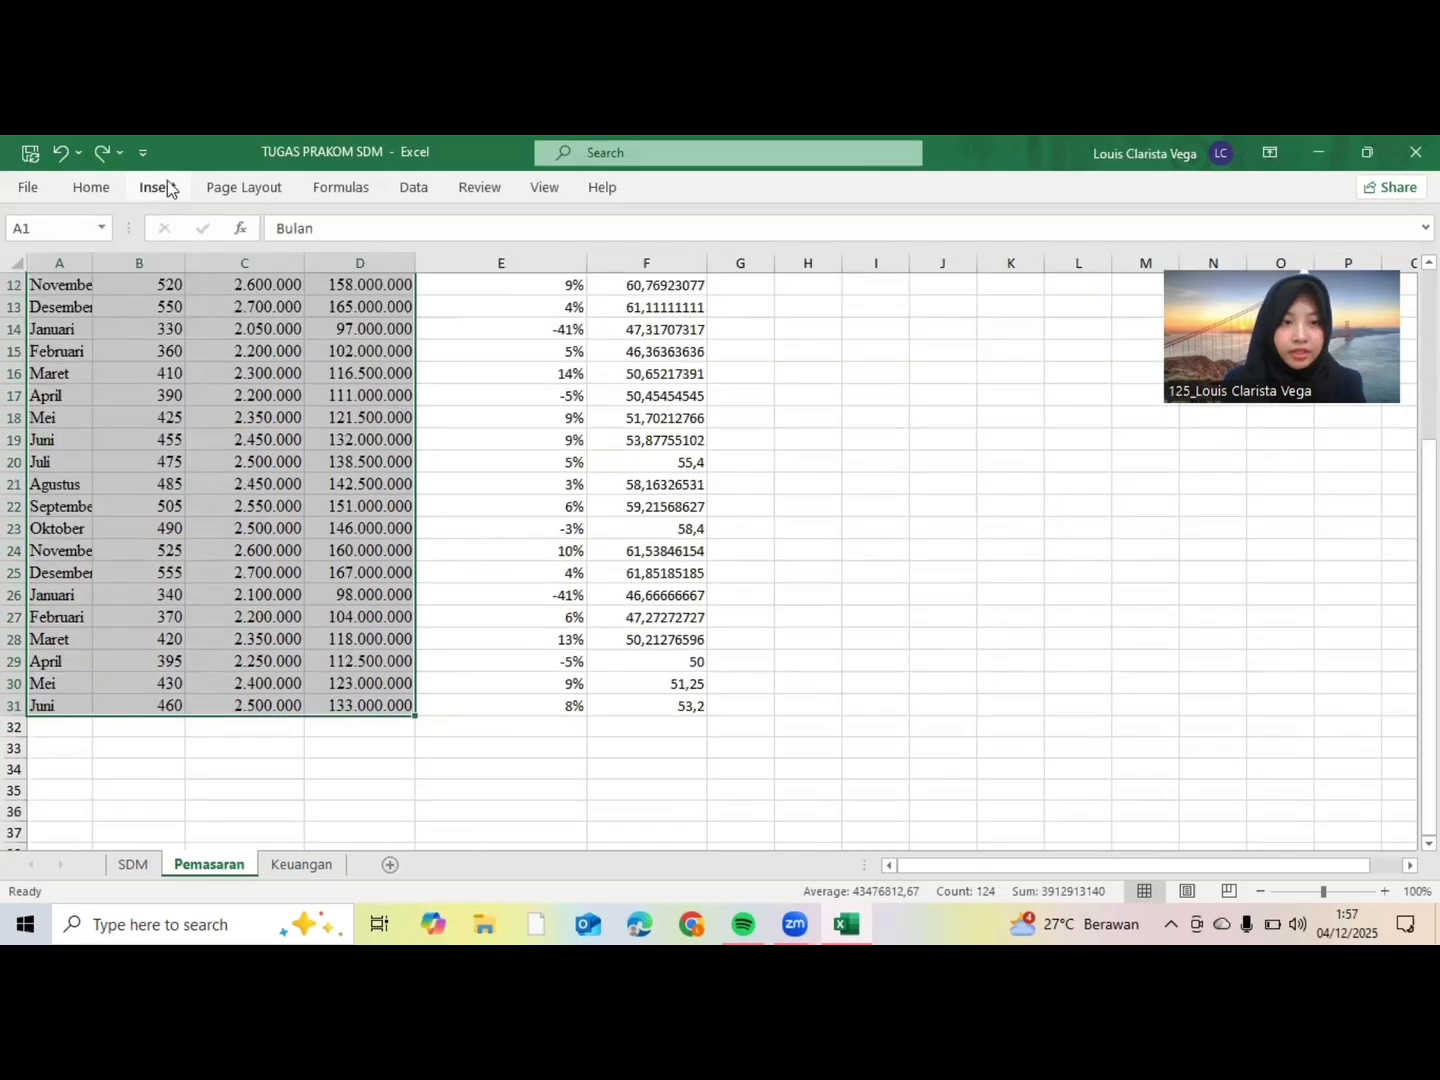
click(165, 187)
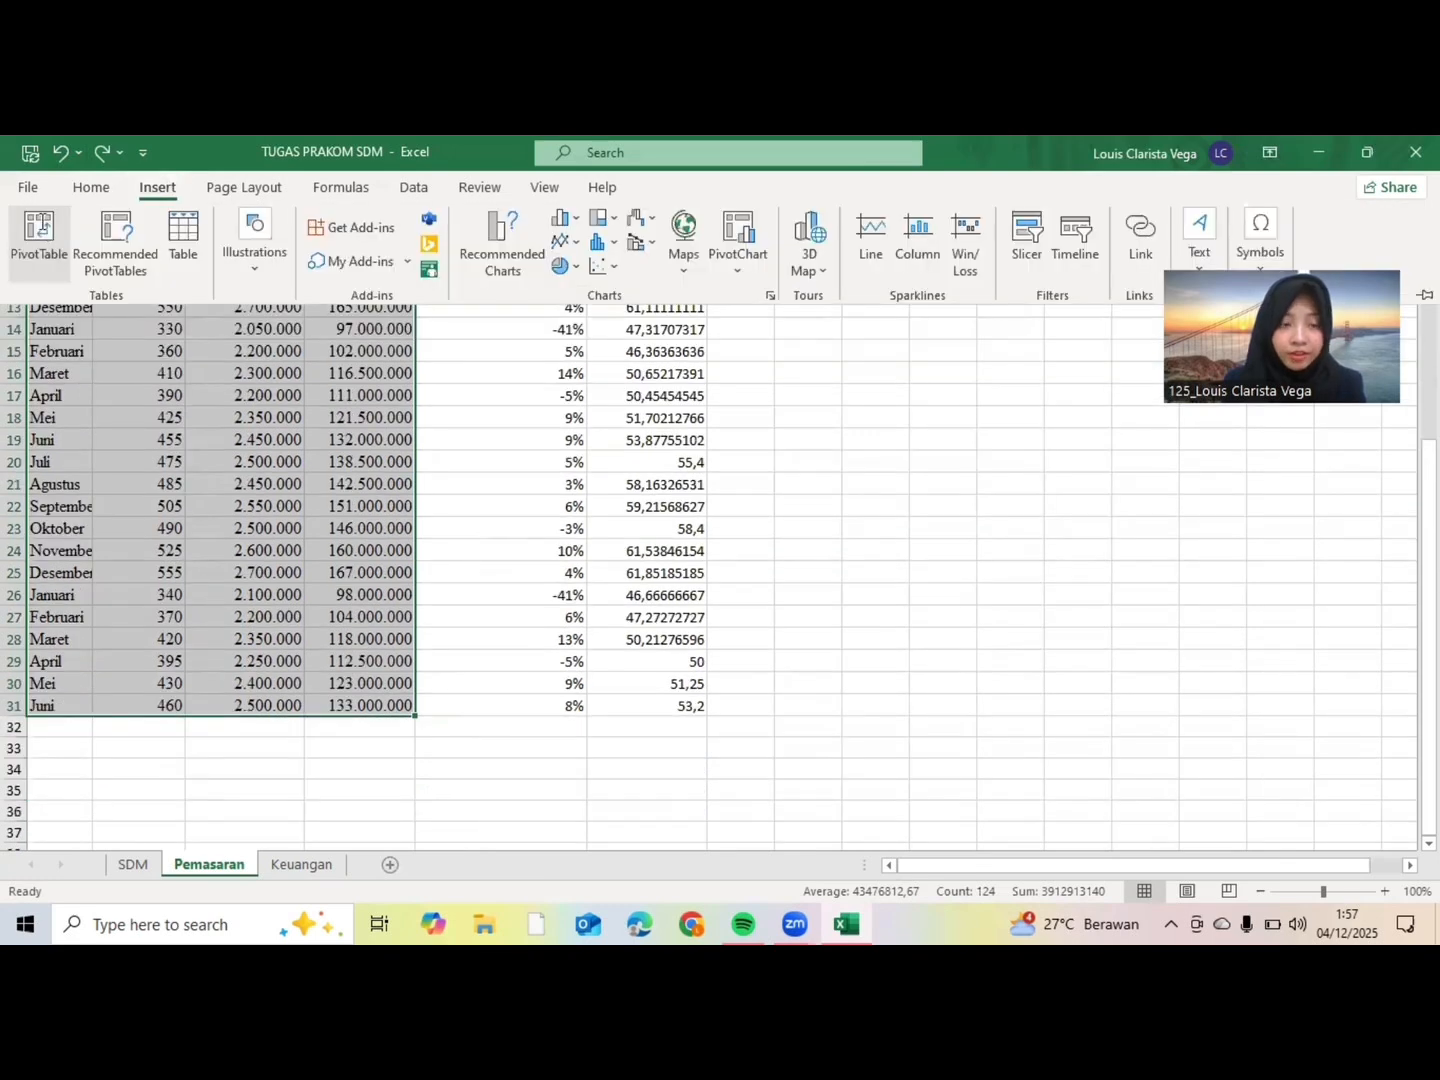
click(41, 230)
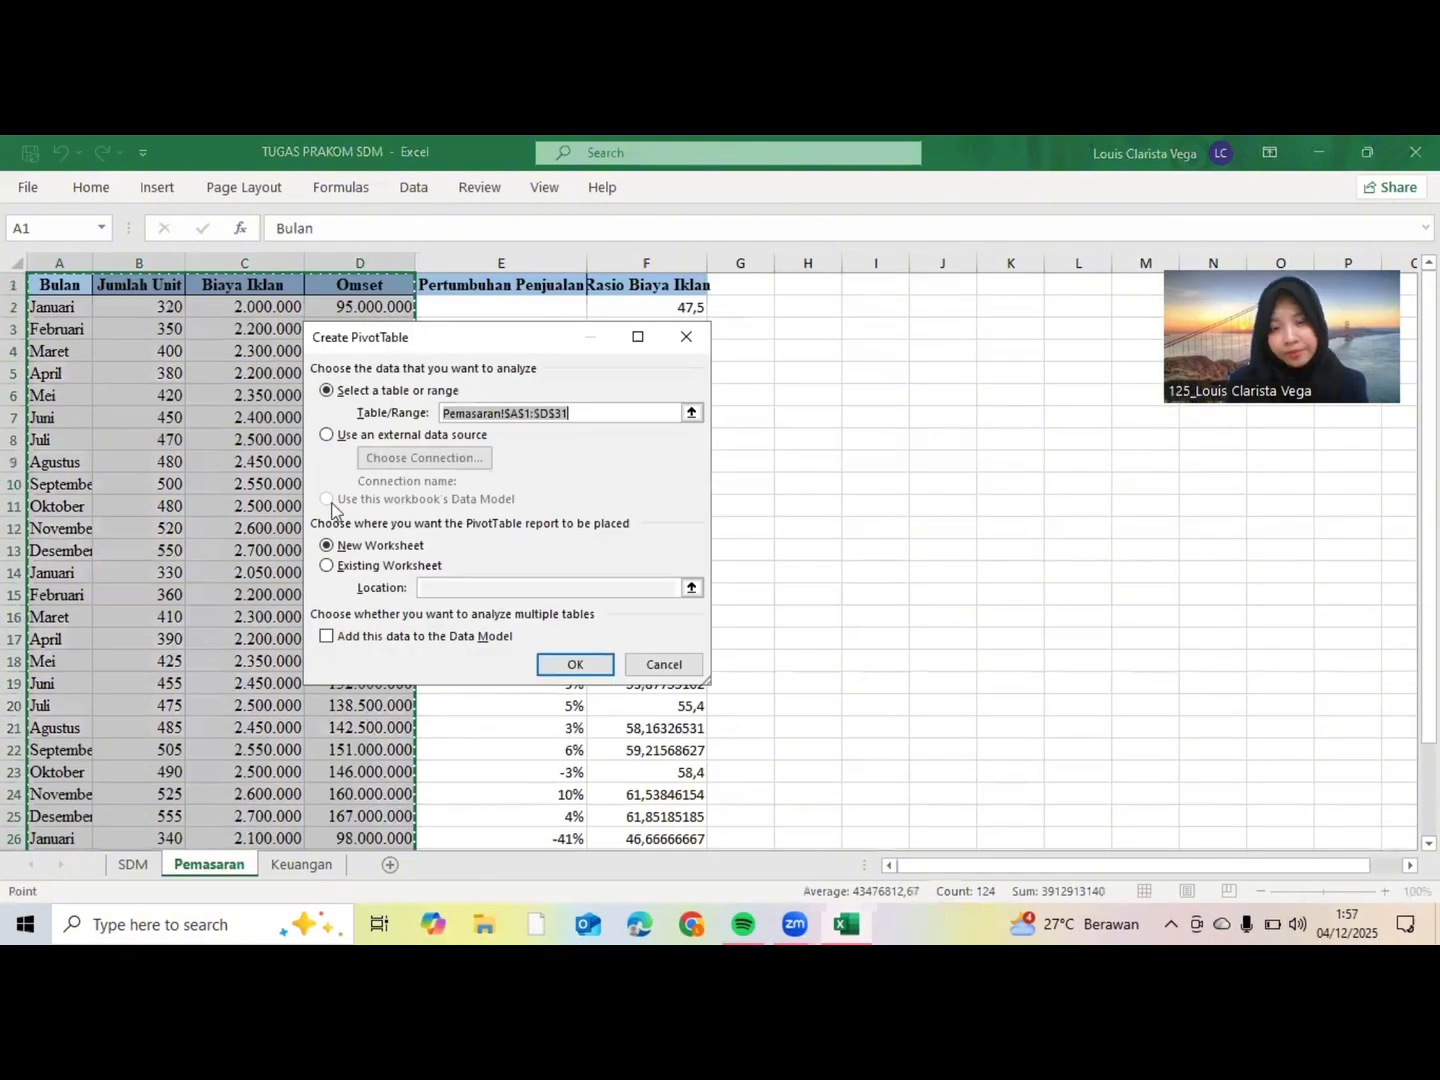
click(327, 566)
click(475, 589)
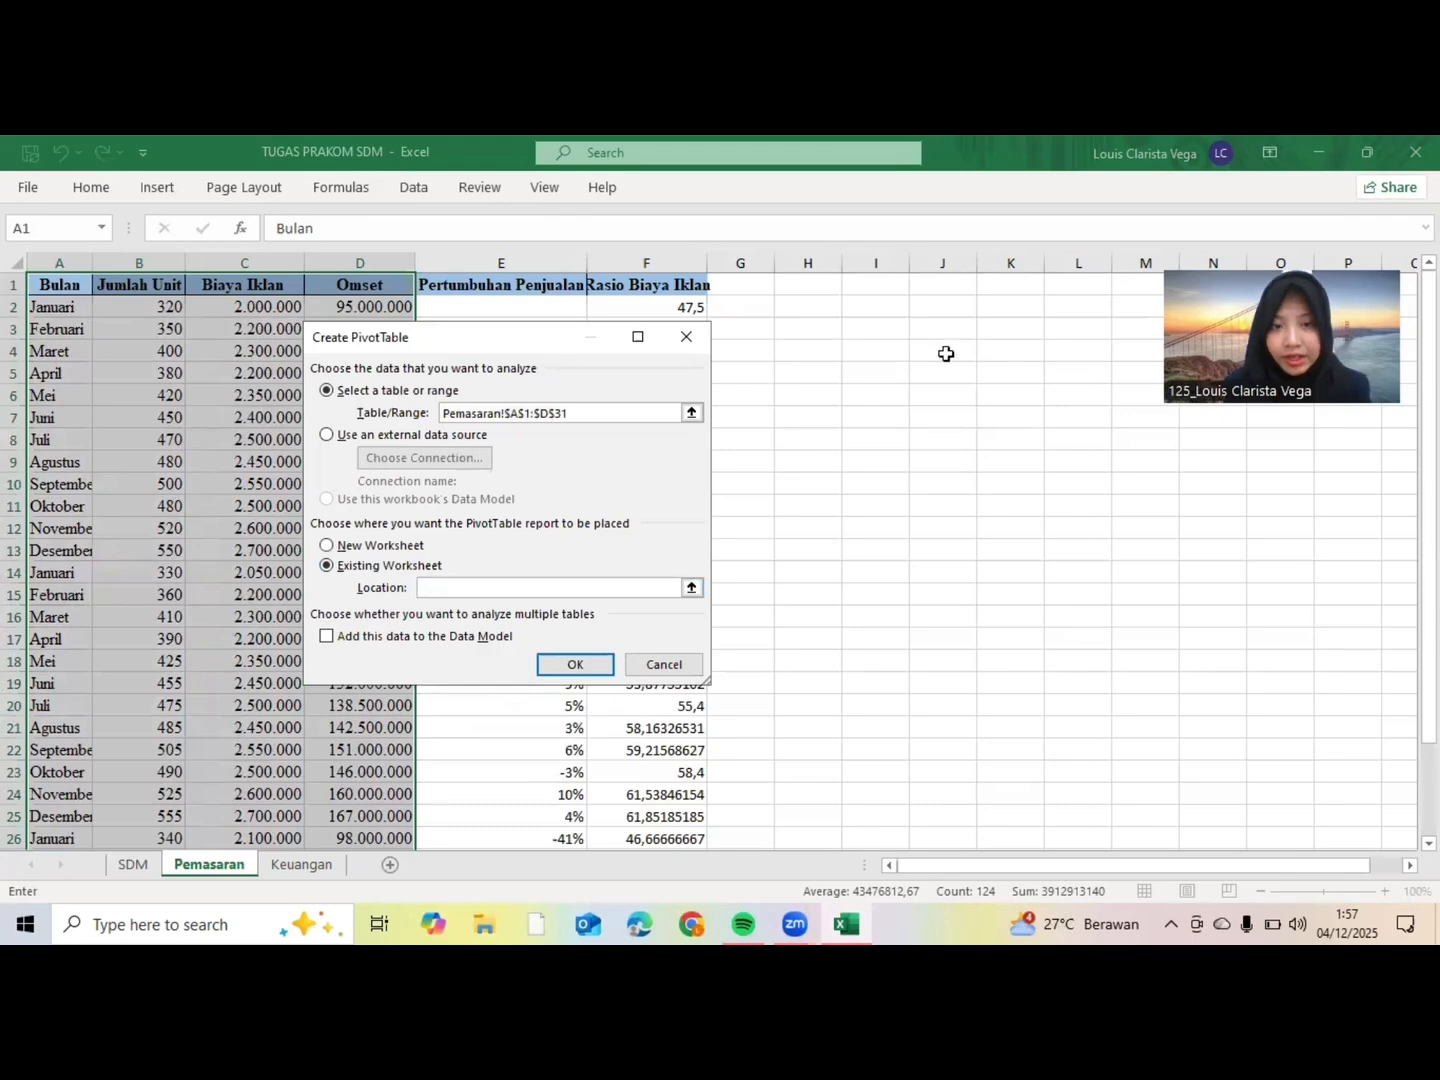
click(893, 284)
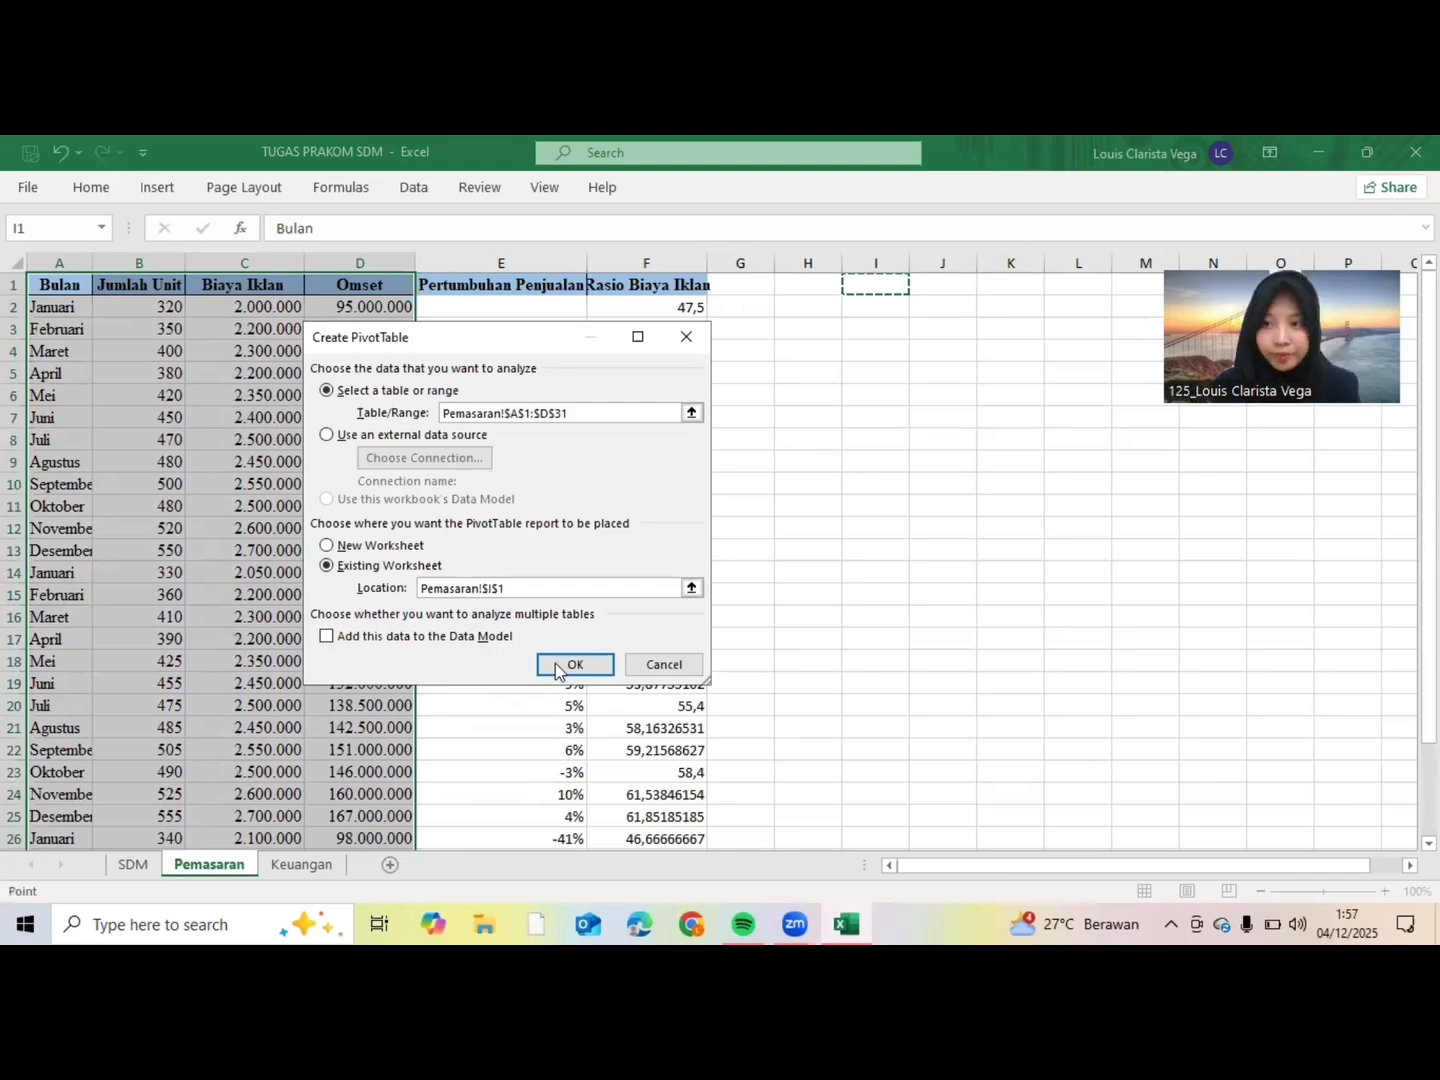
click(575, 665)
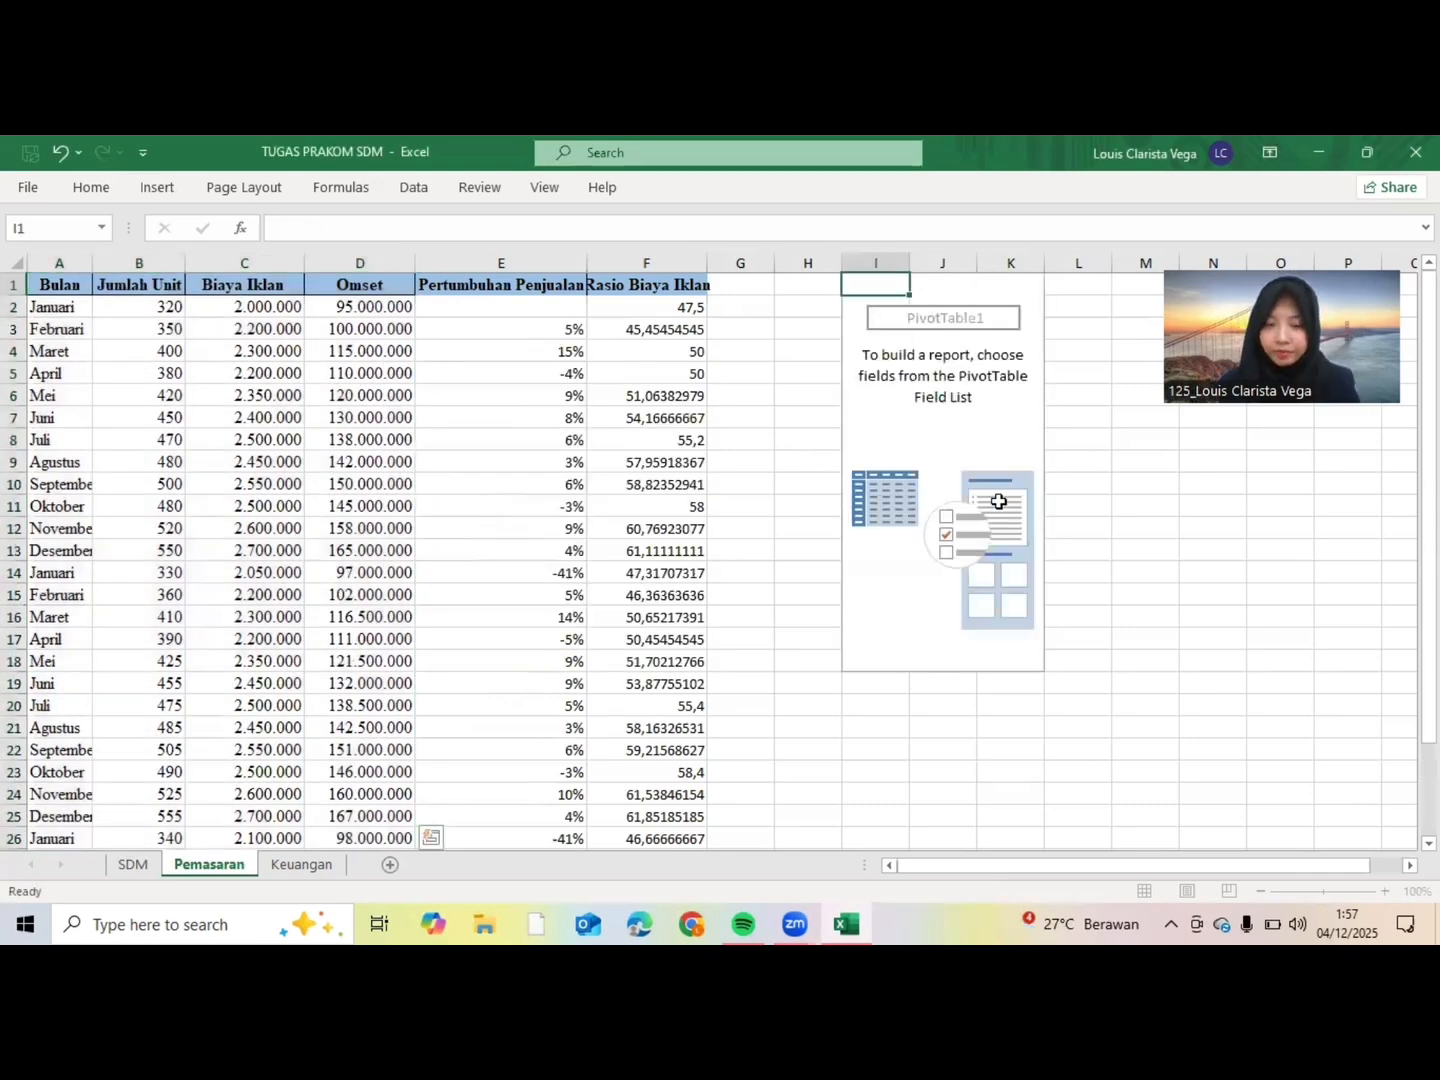
Step: Build the PivotTable with Sum of Omset as values and Bulan as rows
click(966, 339)
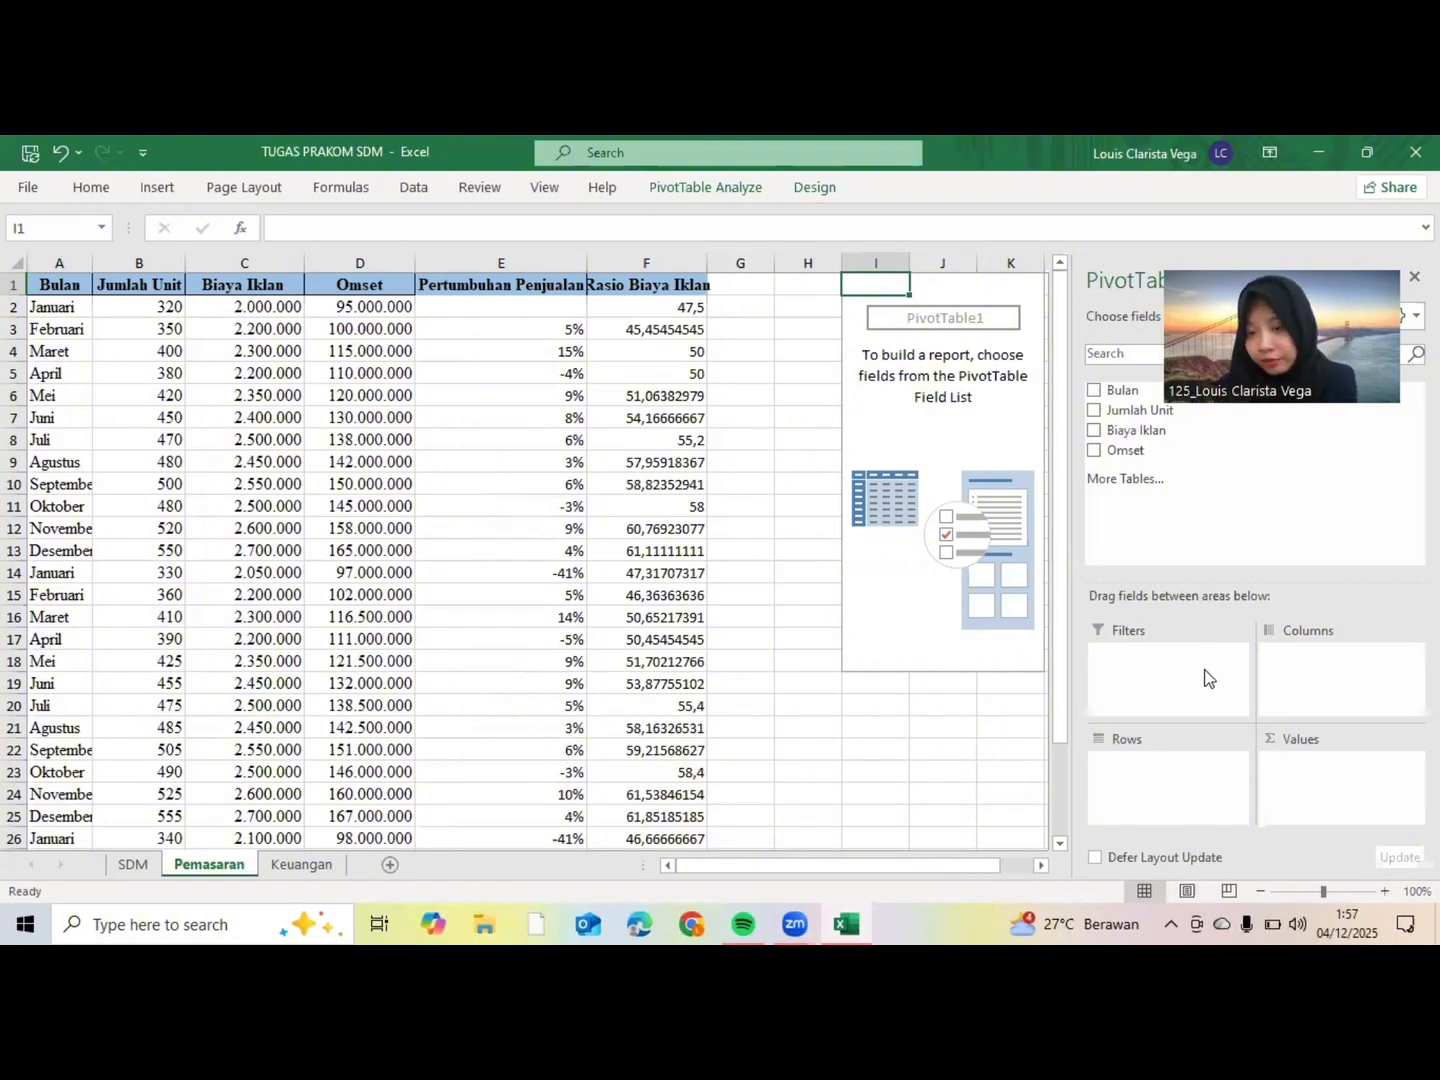
click(1100, 447)
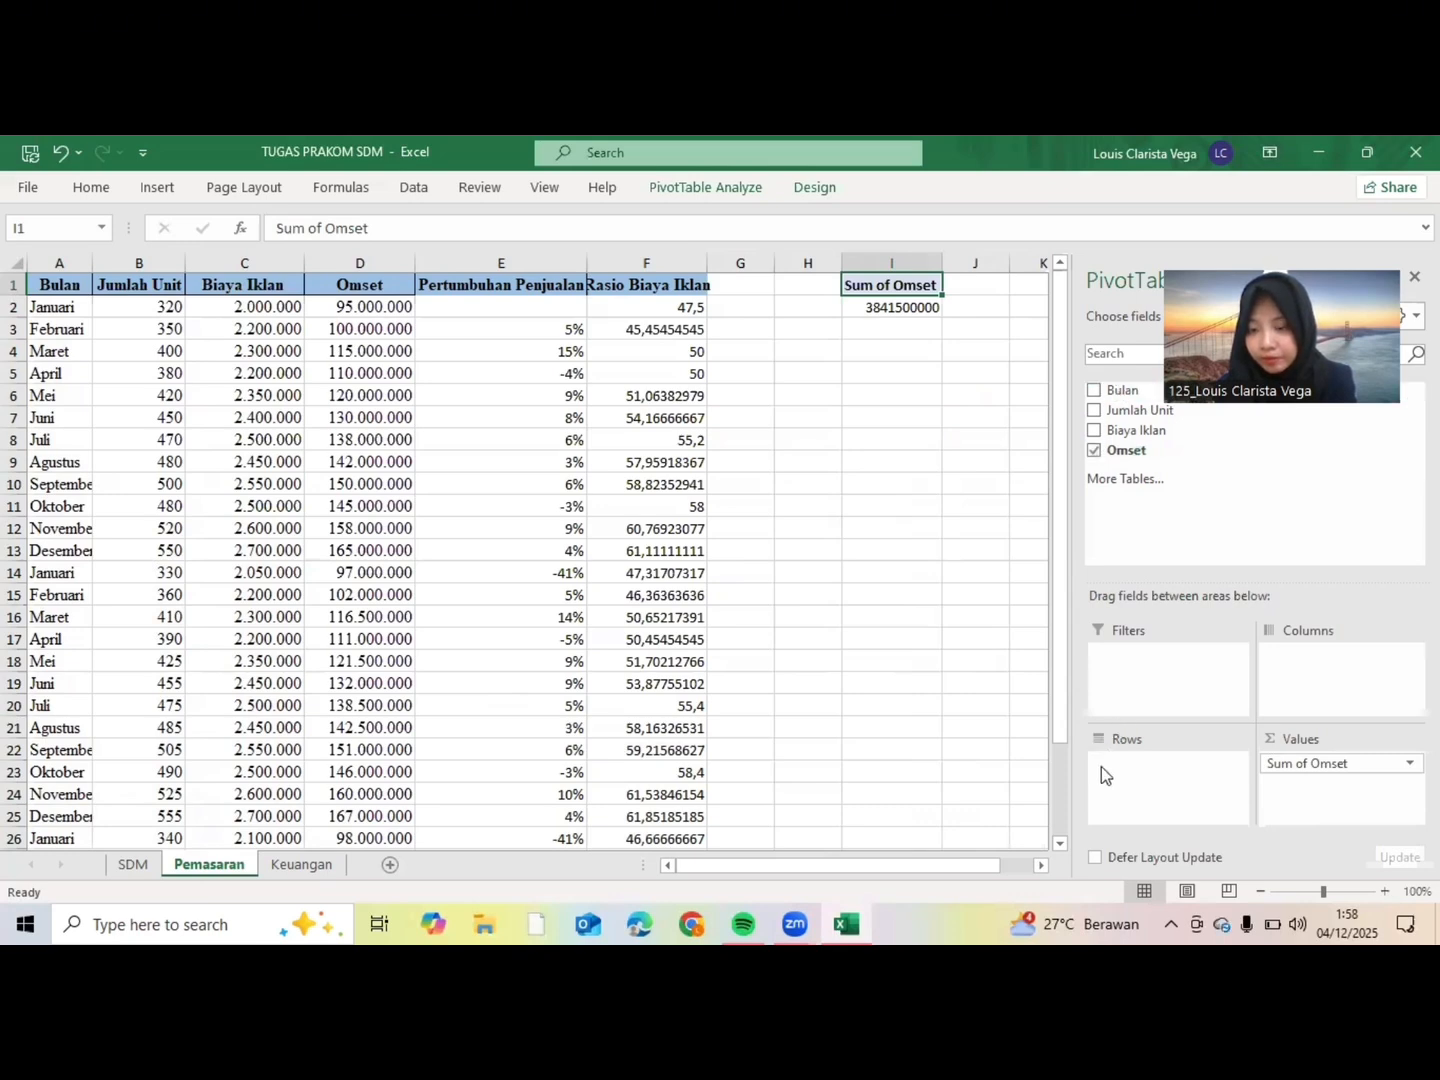
click(1094, 388)
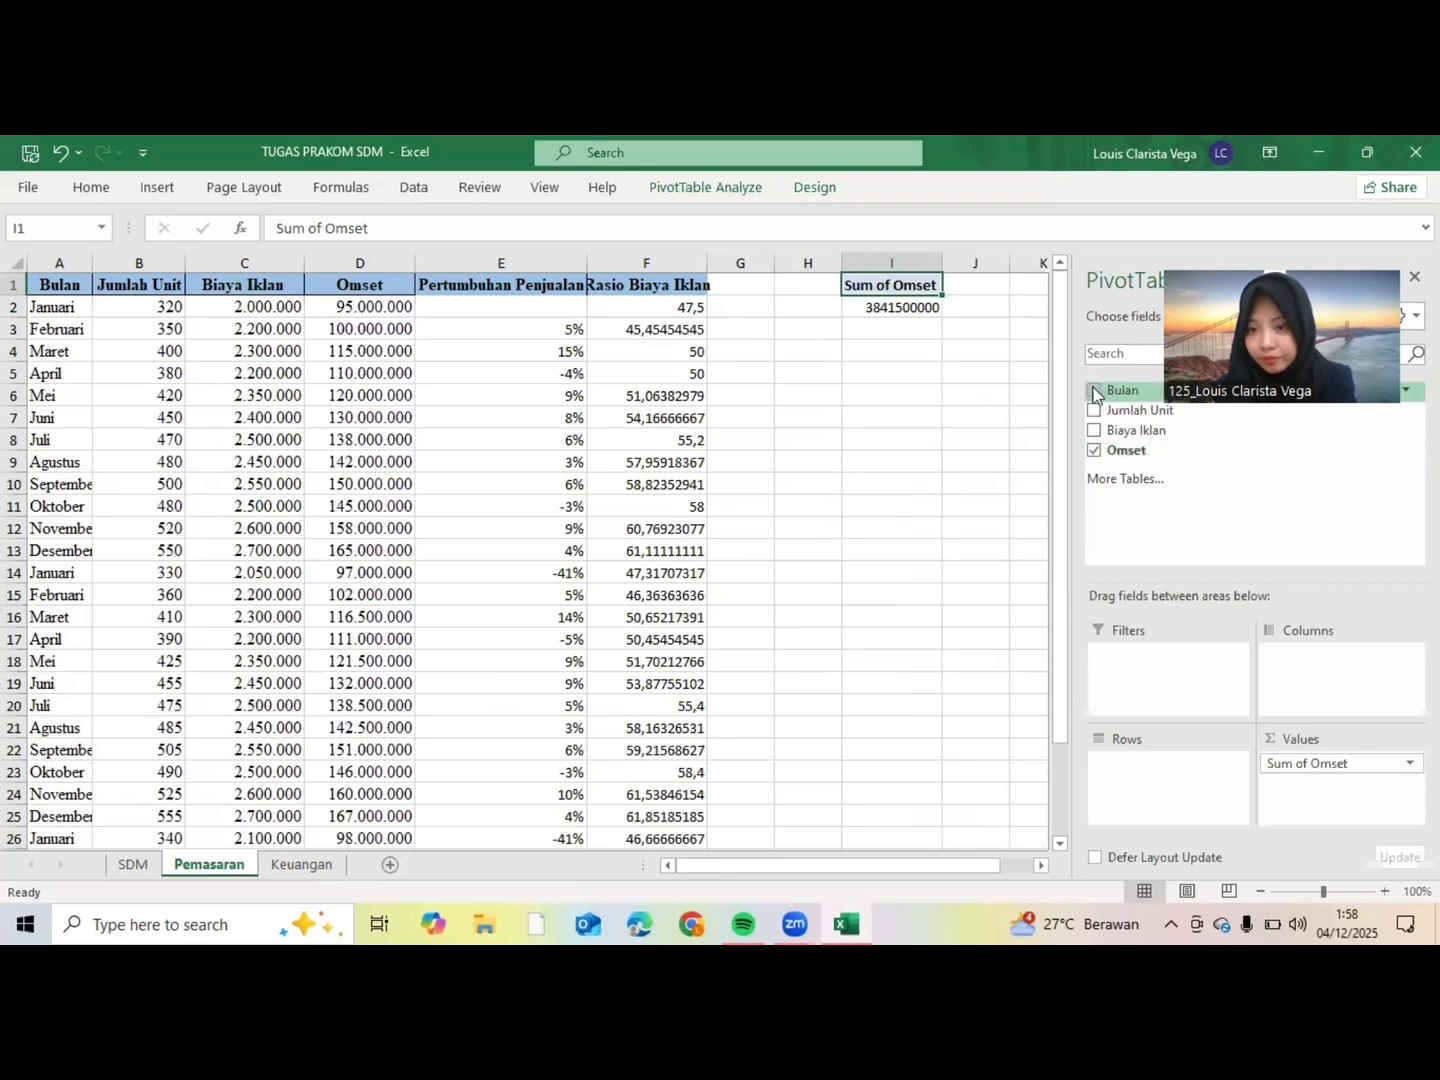
click(1015, 729)
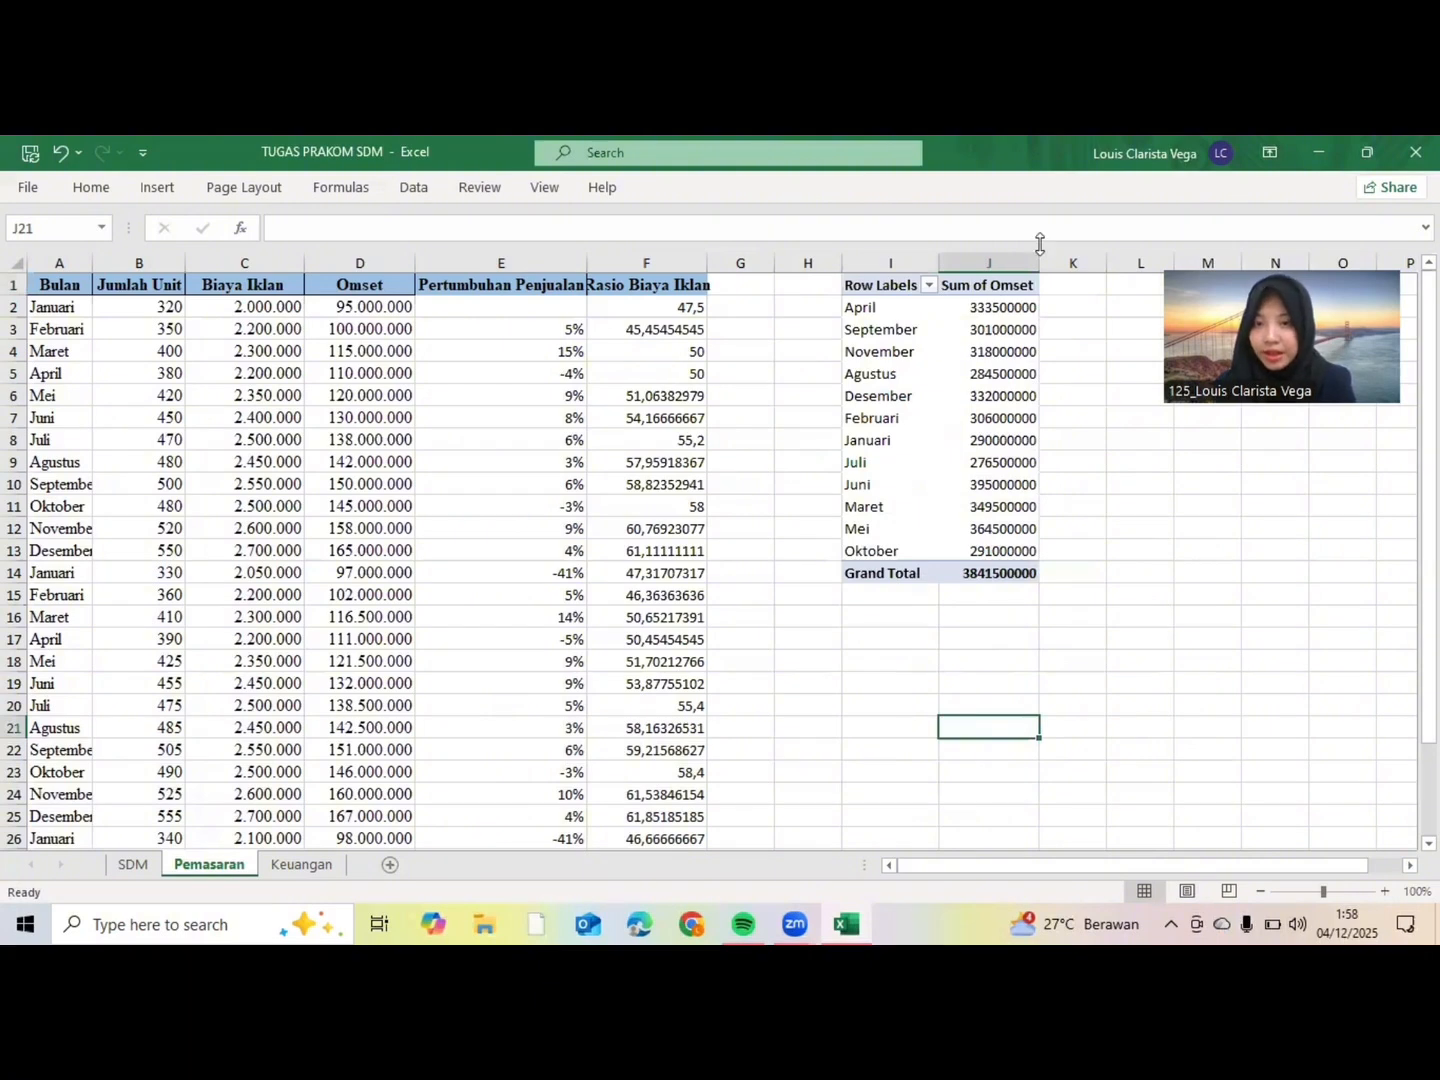
Step: Insert a 2-D line chart with markers from the whole PivotTable, I1:J14
scroll(1031, 614, up, 1)
click(893, 285)
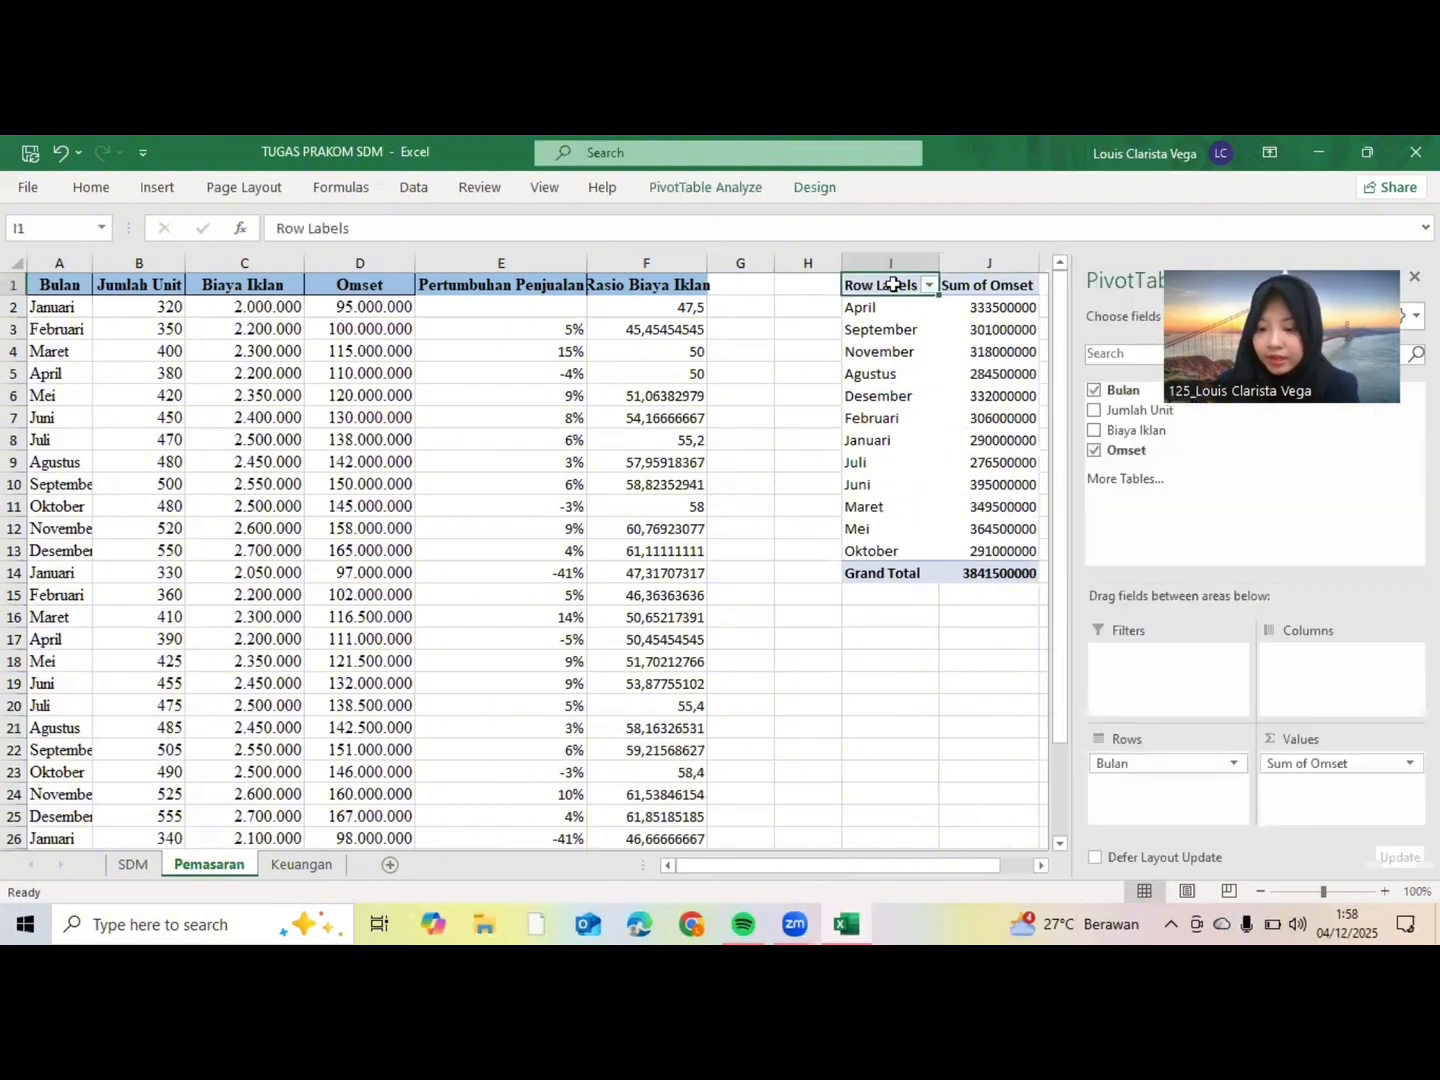
click(894, 285)
key(shift+Down)
key(shift+Down)
key(shift+Down)
key(shift+Down)
key(shift+Down)
key(shift+Down)
key(shift+Down)
key(shift+Down)
key(shift+Down)
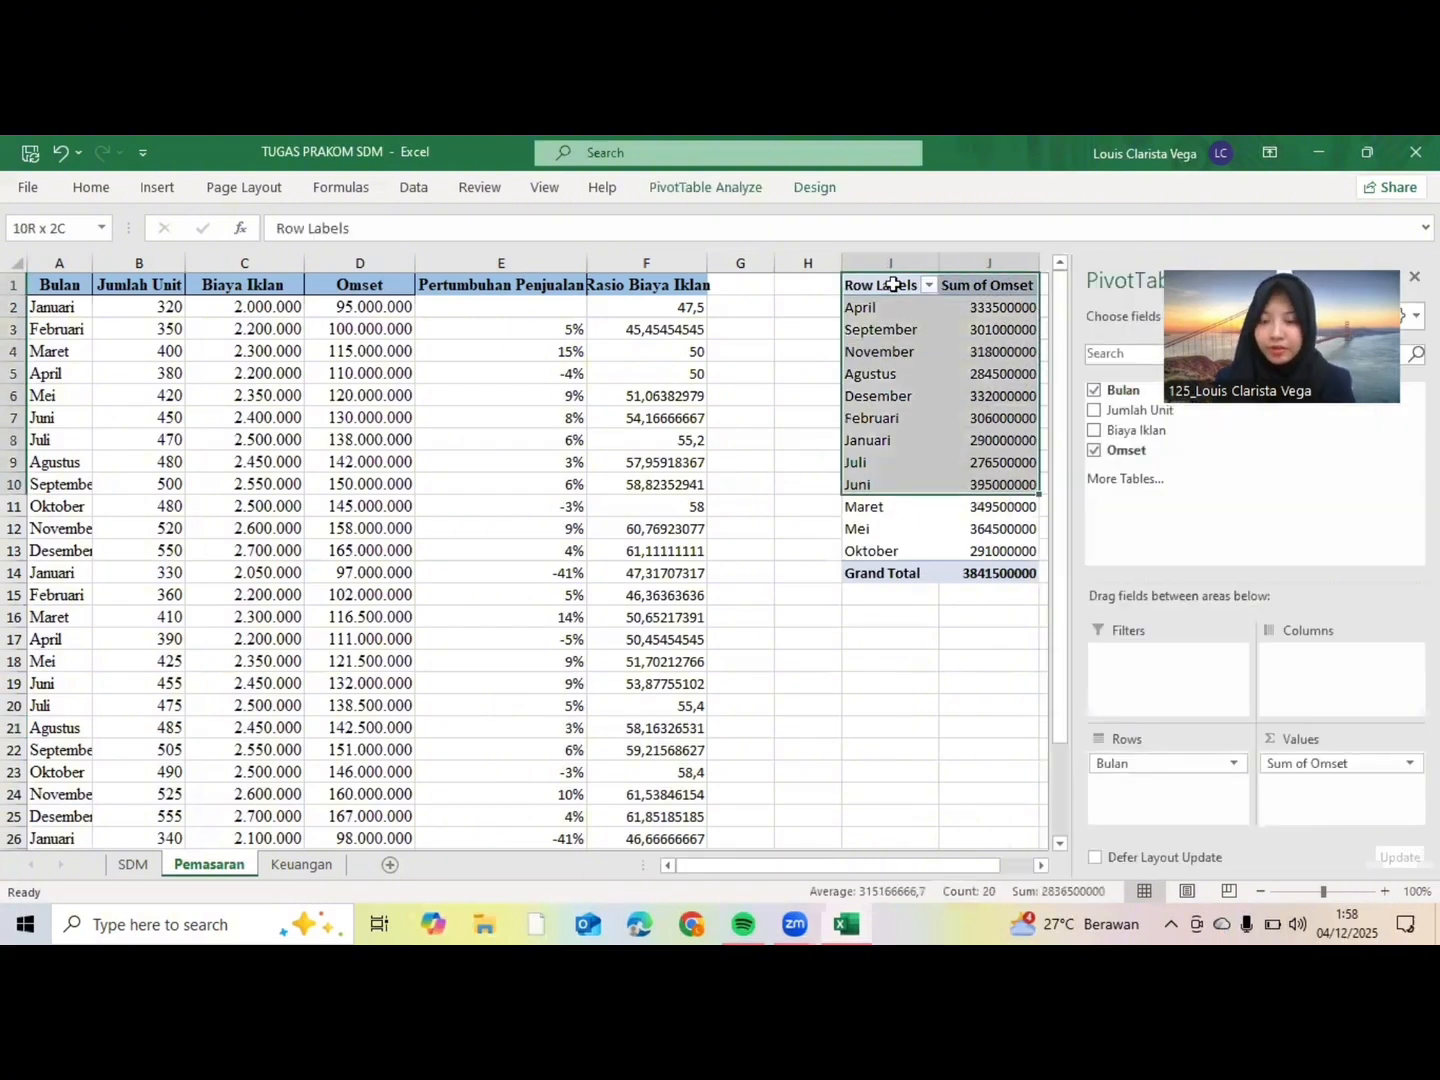
key(shift+Down)
key(shift+Down)
key(shift+Down)
key(shift+Down)
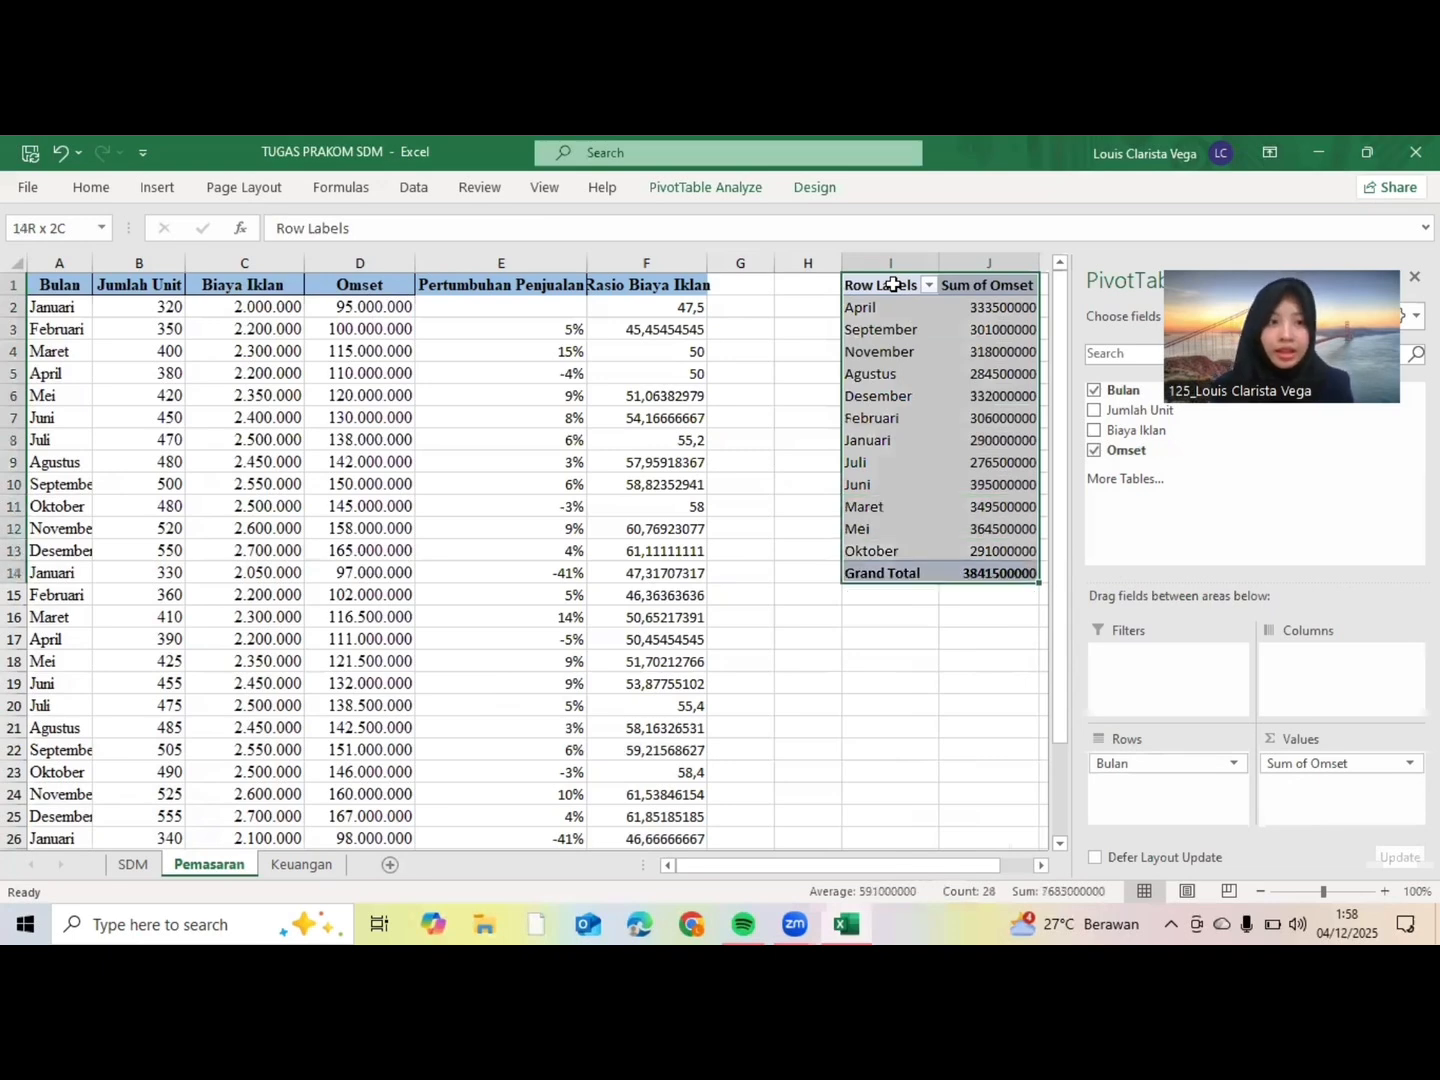
click(156, 187)
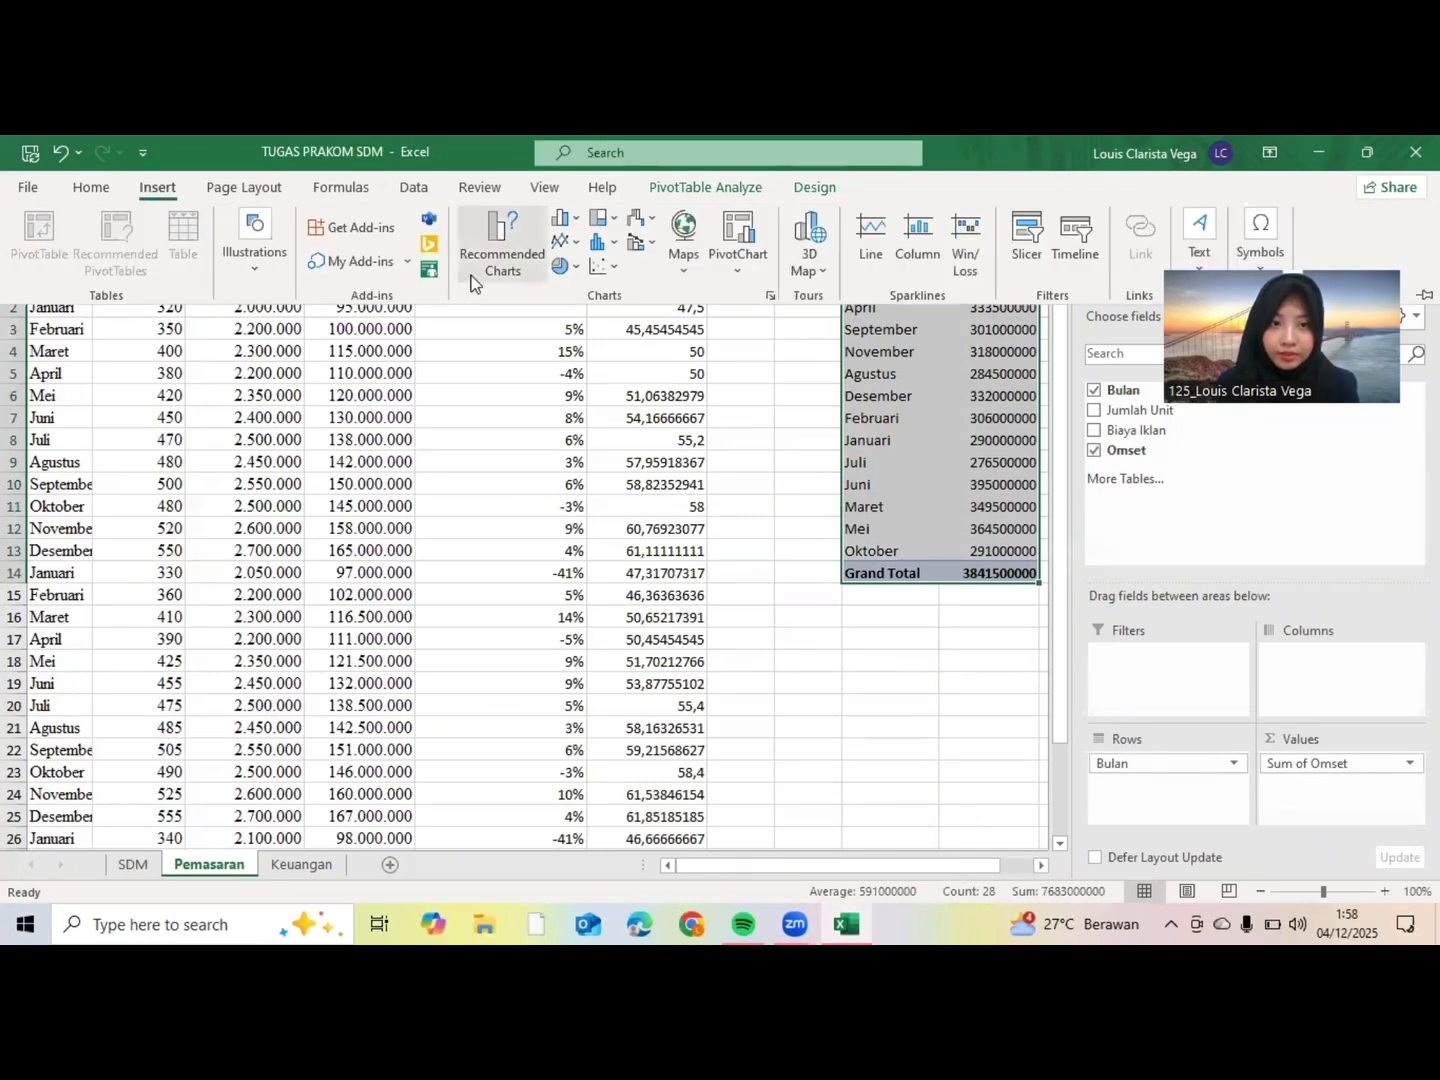
click(573, 222)
click(574, 223)
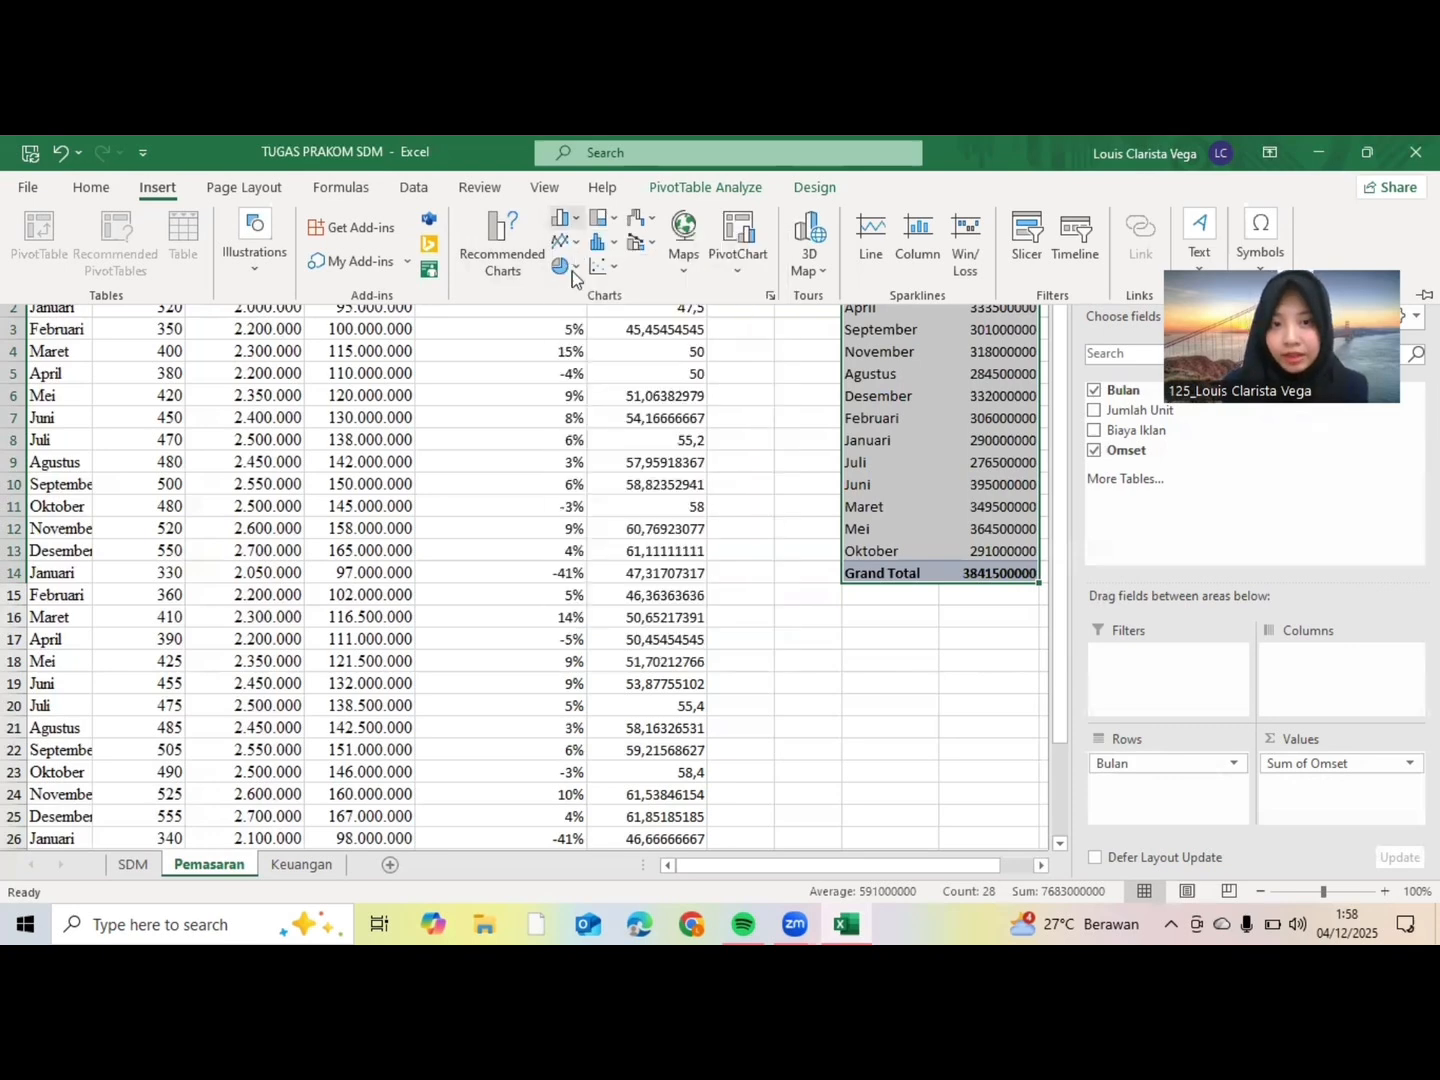
click(566, 241)
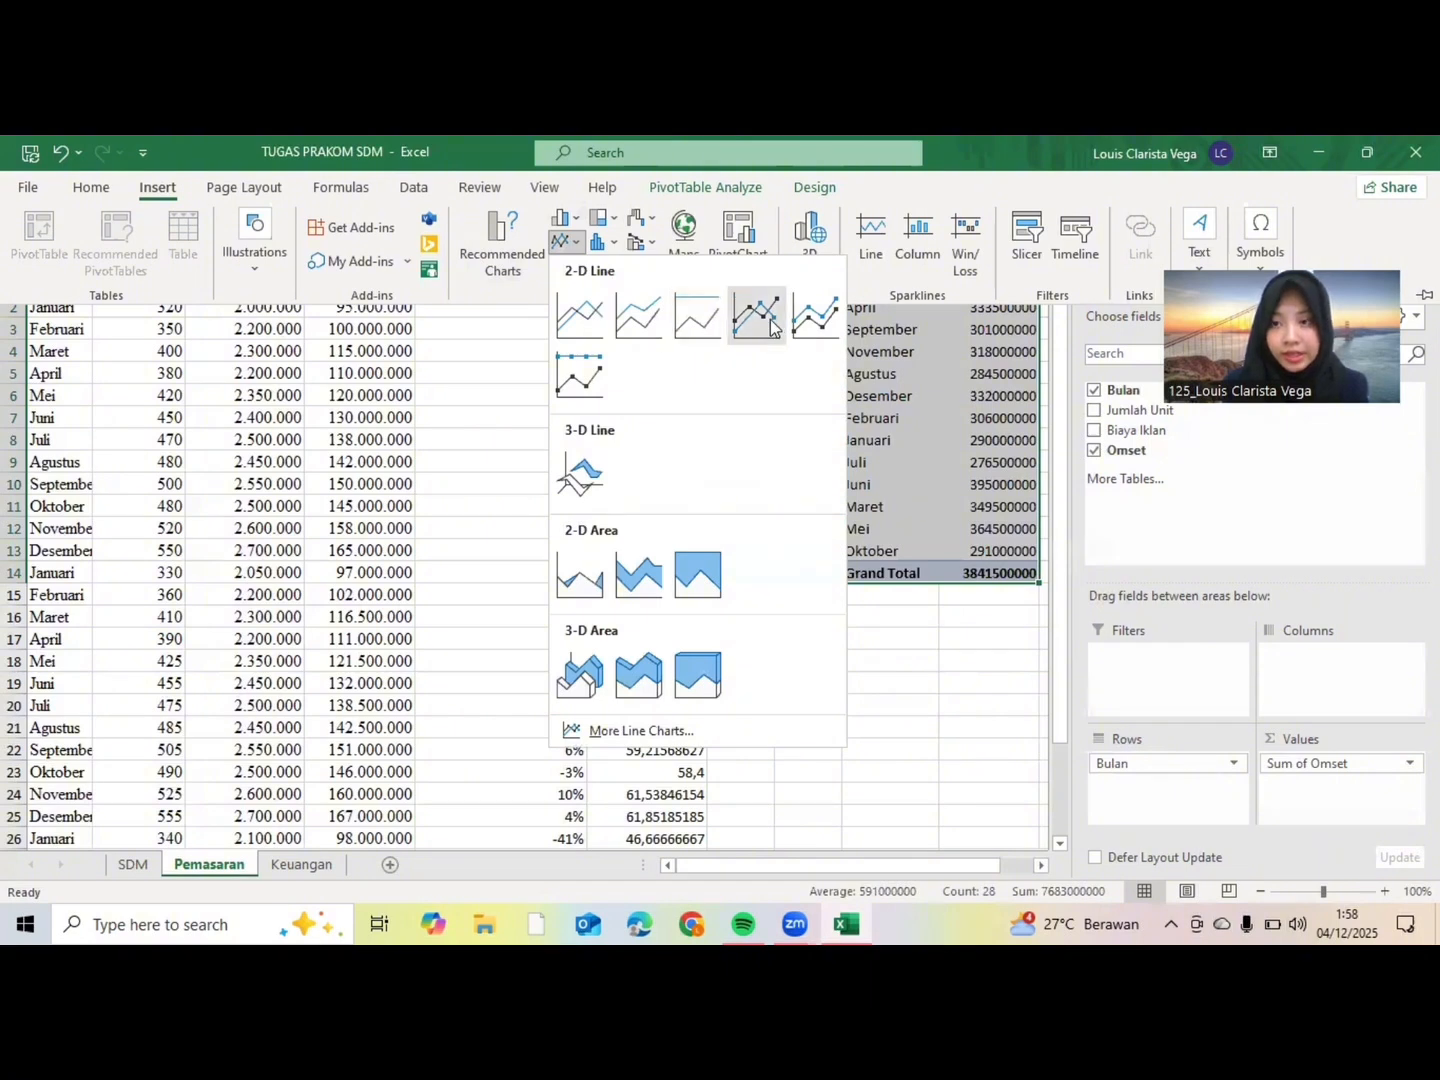
click(770, 320)
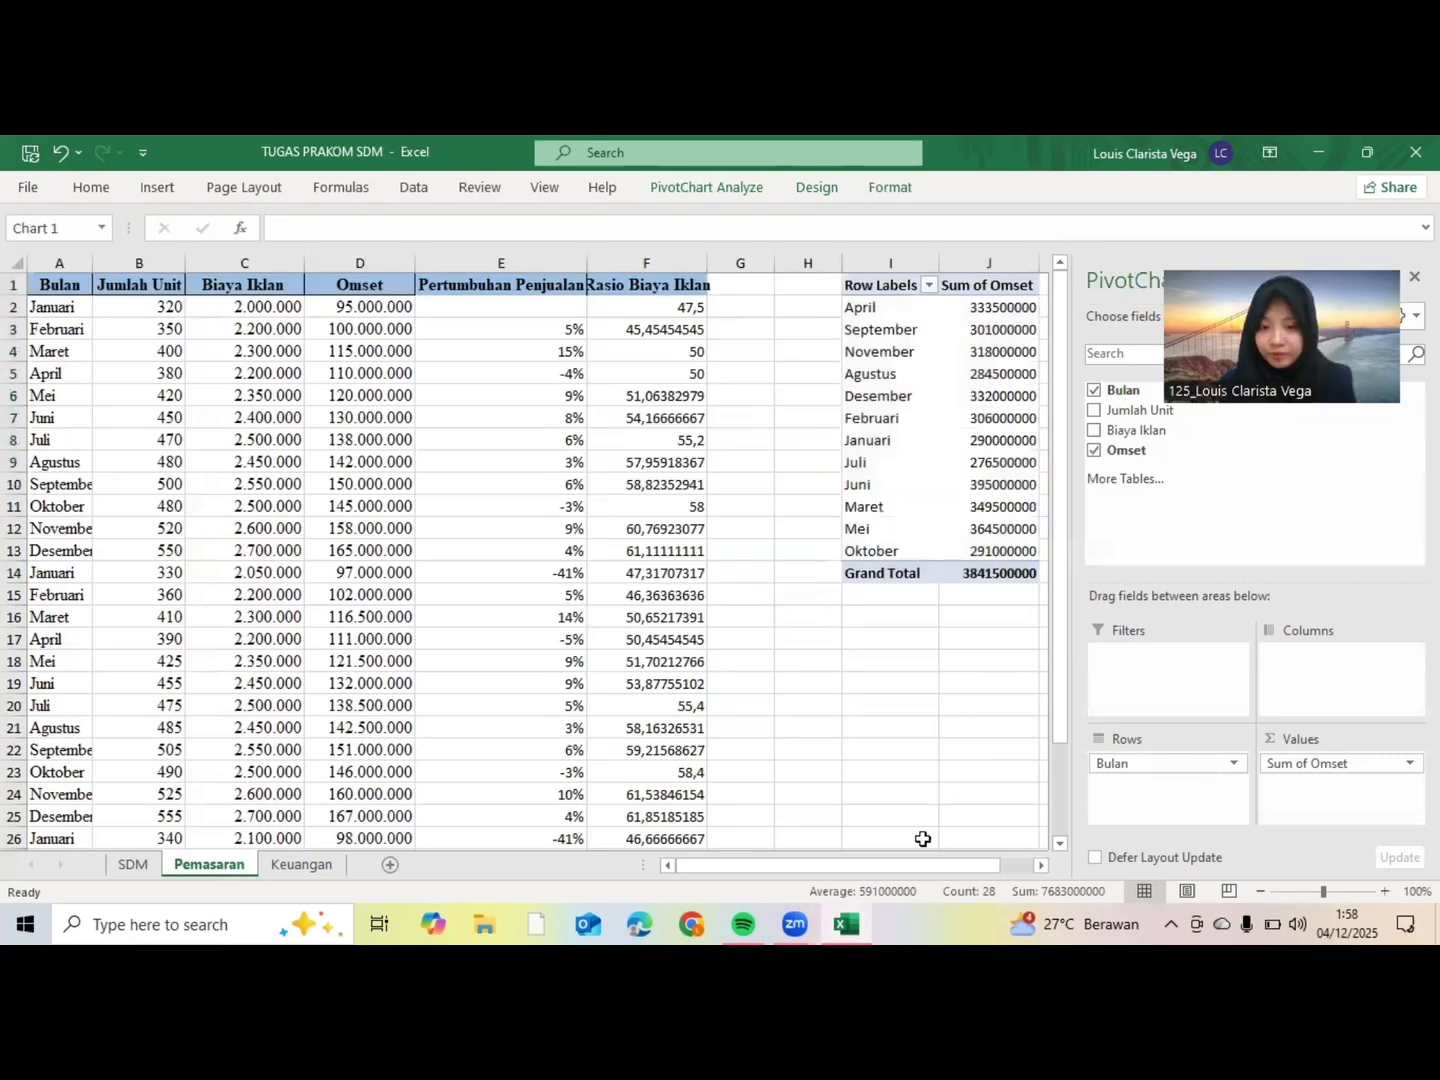
Step: Move the line chart below the PivotTable, starting around row 16, and review the sheet
click(988, 706)
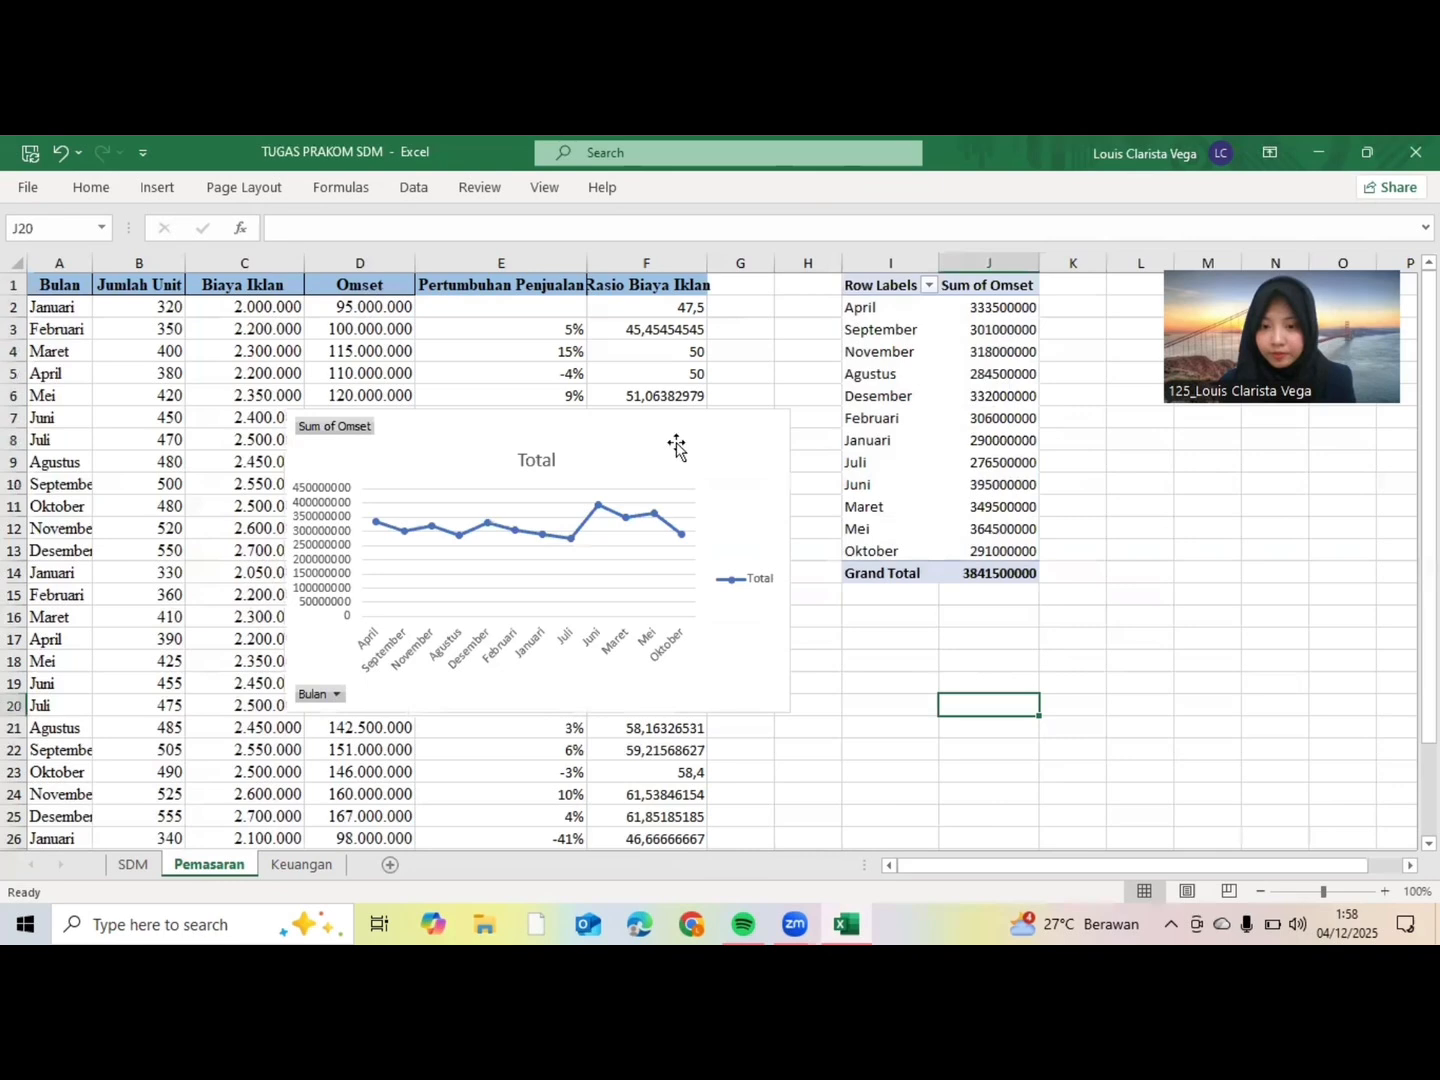
drag(763, 466, 1286, 671)
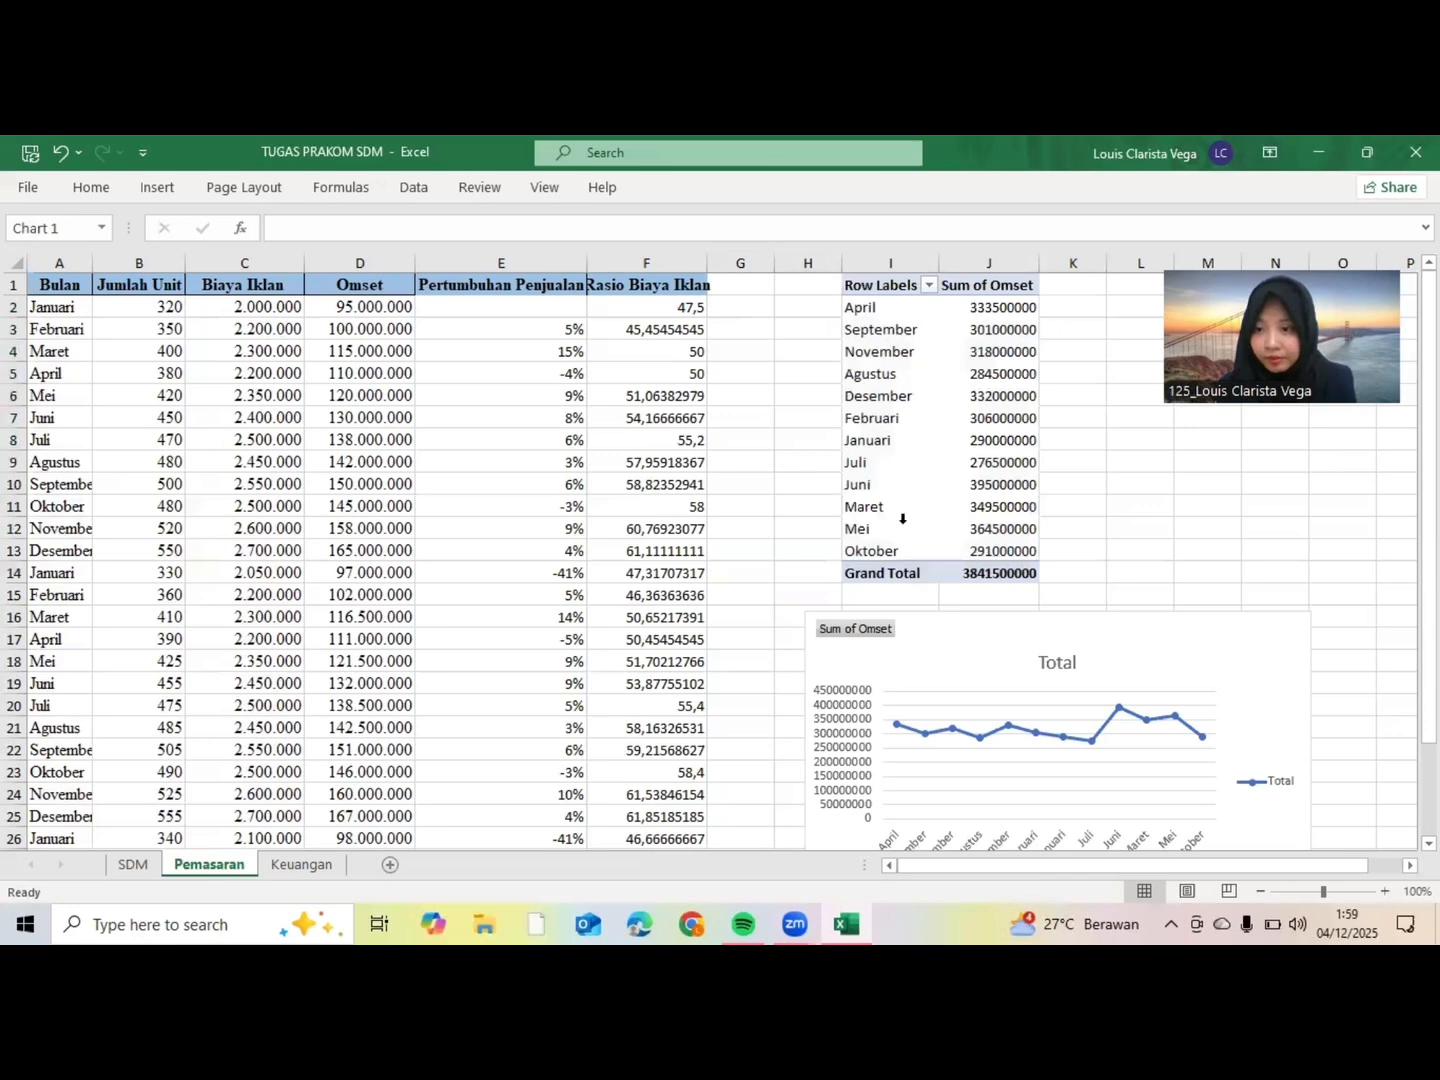
click(1003, 309)
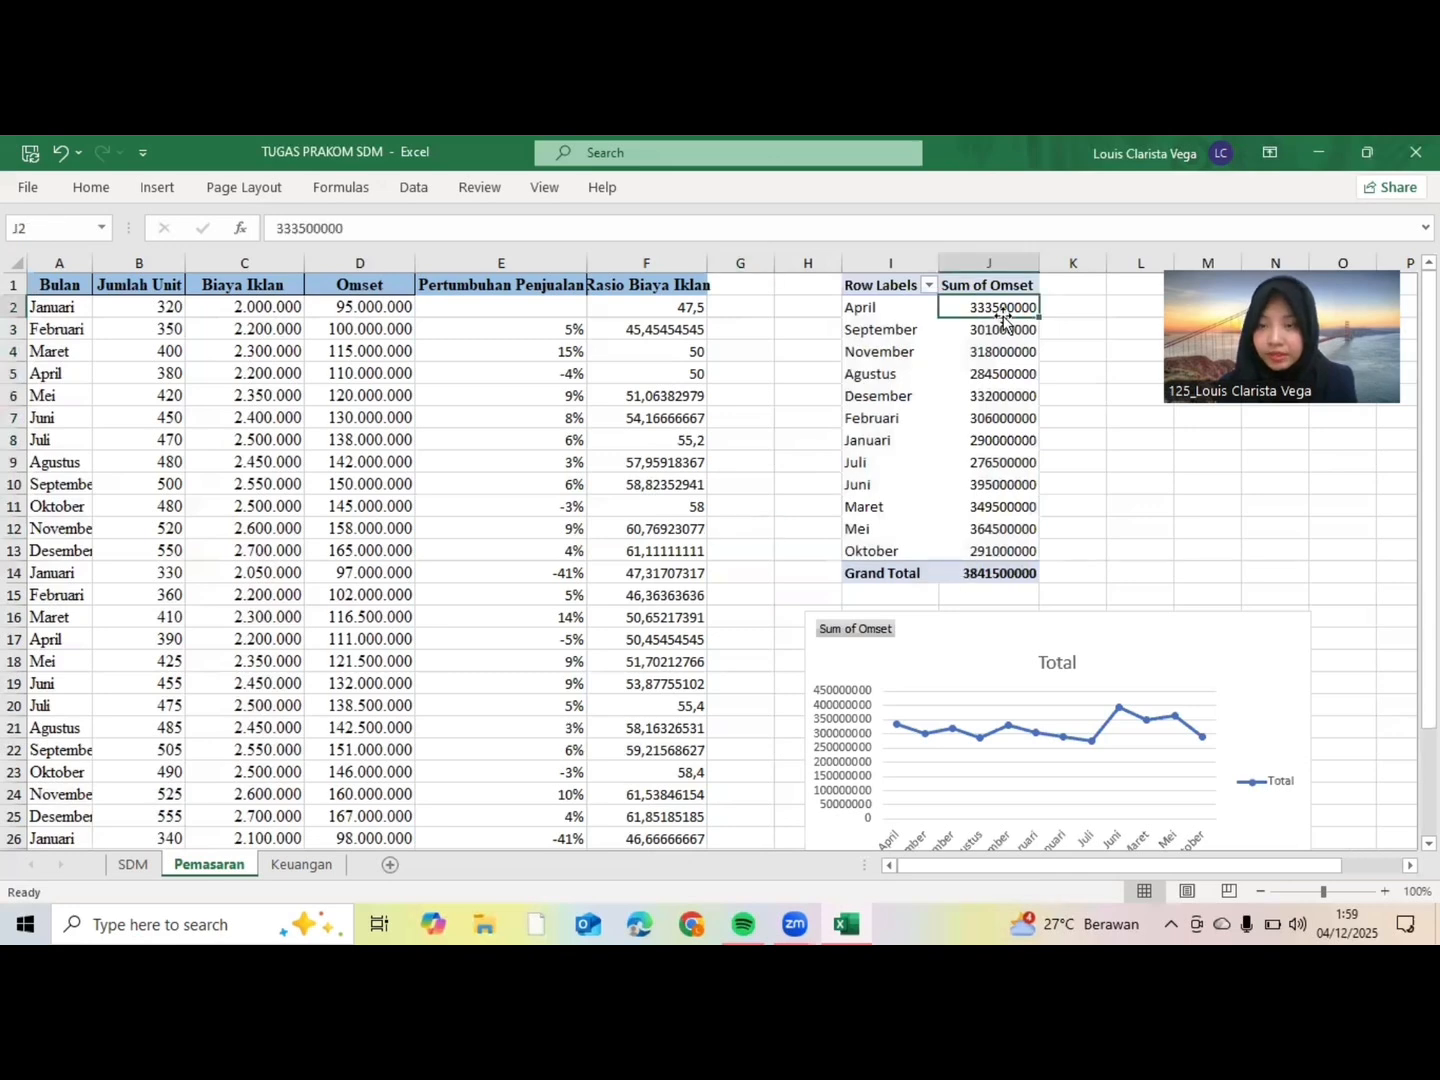
click(796, 406)
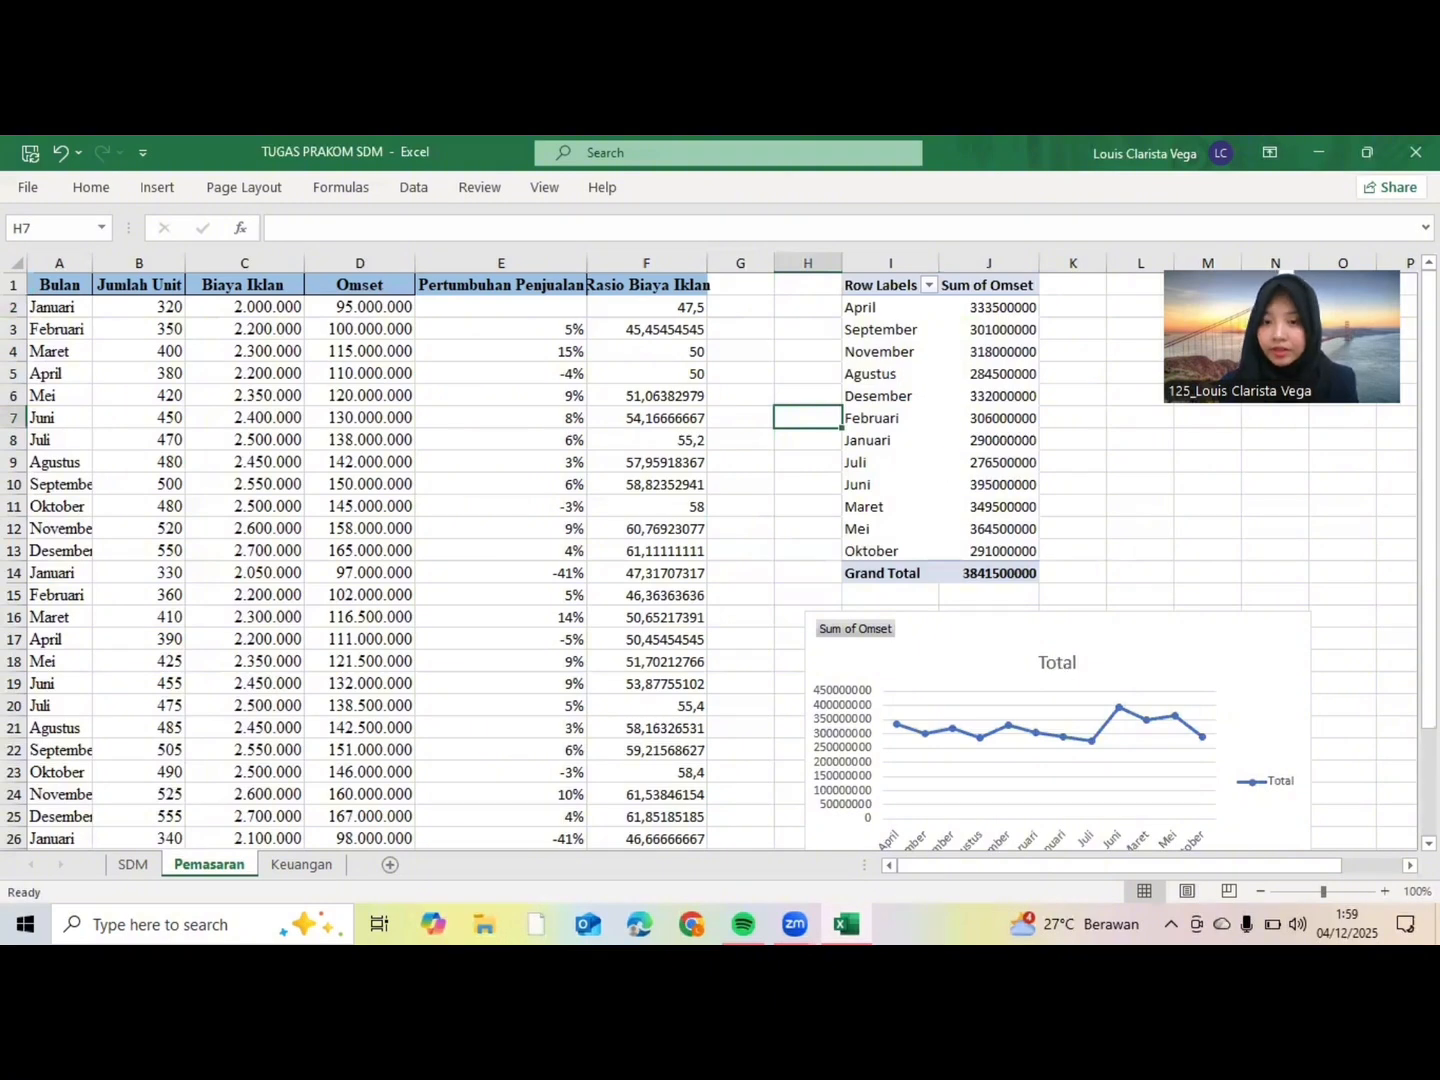
scroll(1305, 631, down, 2)
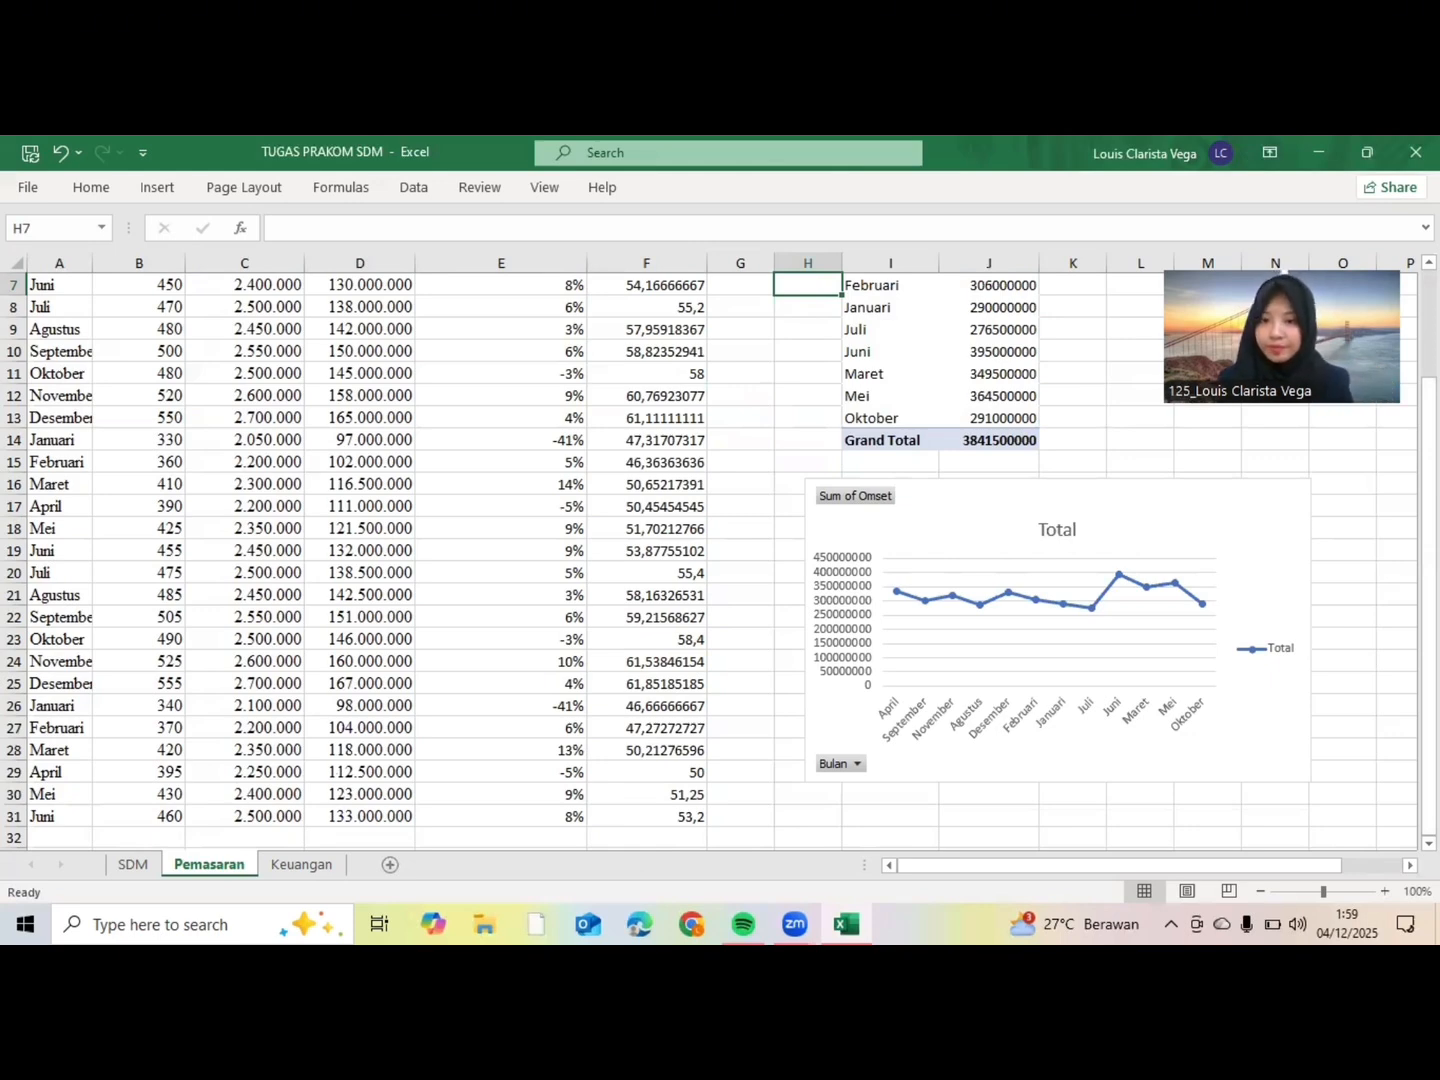
scroll(700, 561, up, 2)
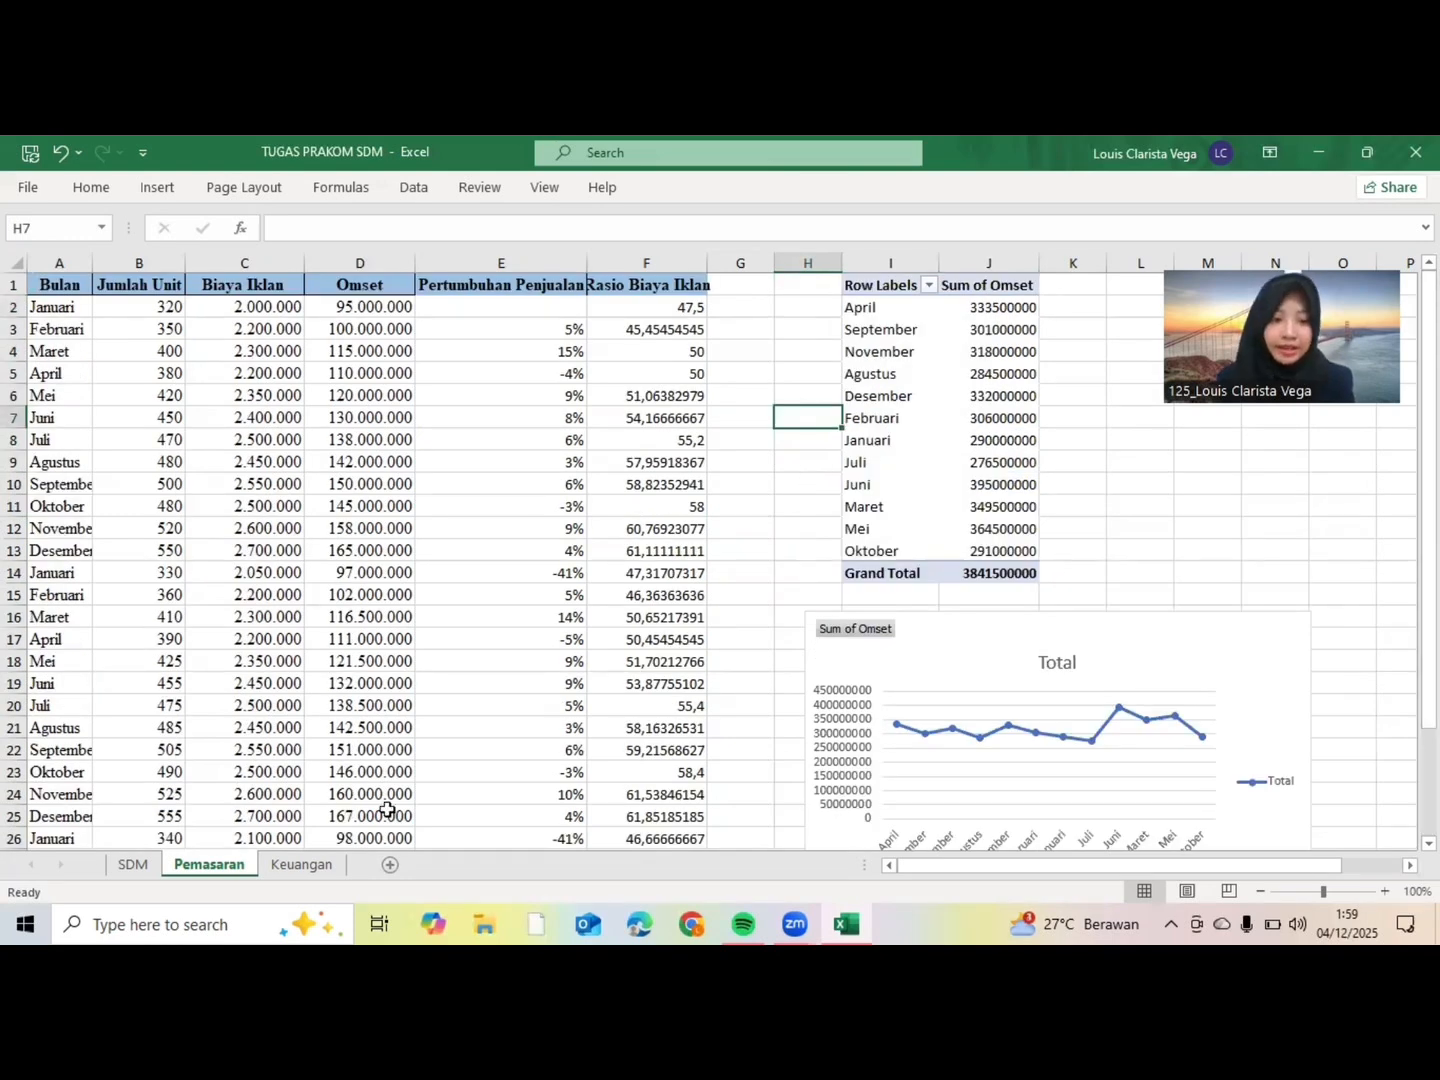
Step: On the Keuangan sheet, enter the label Total Laba Semester 1 in G1 and widen column G to fit it
click(318, 866)
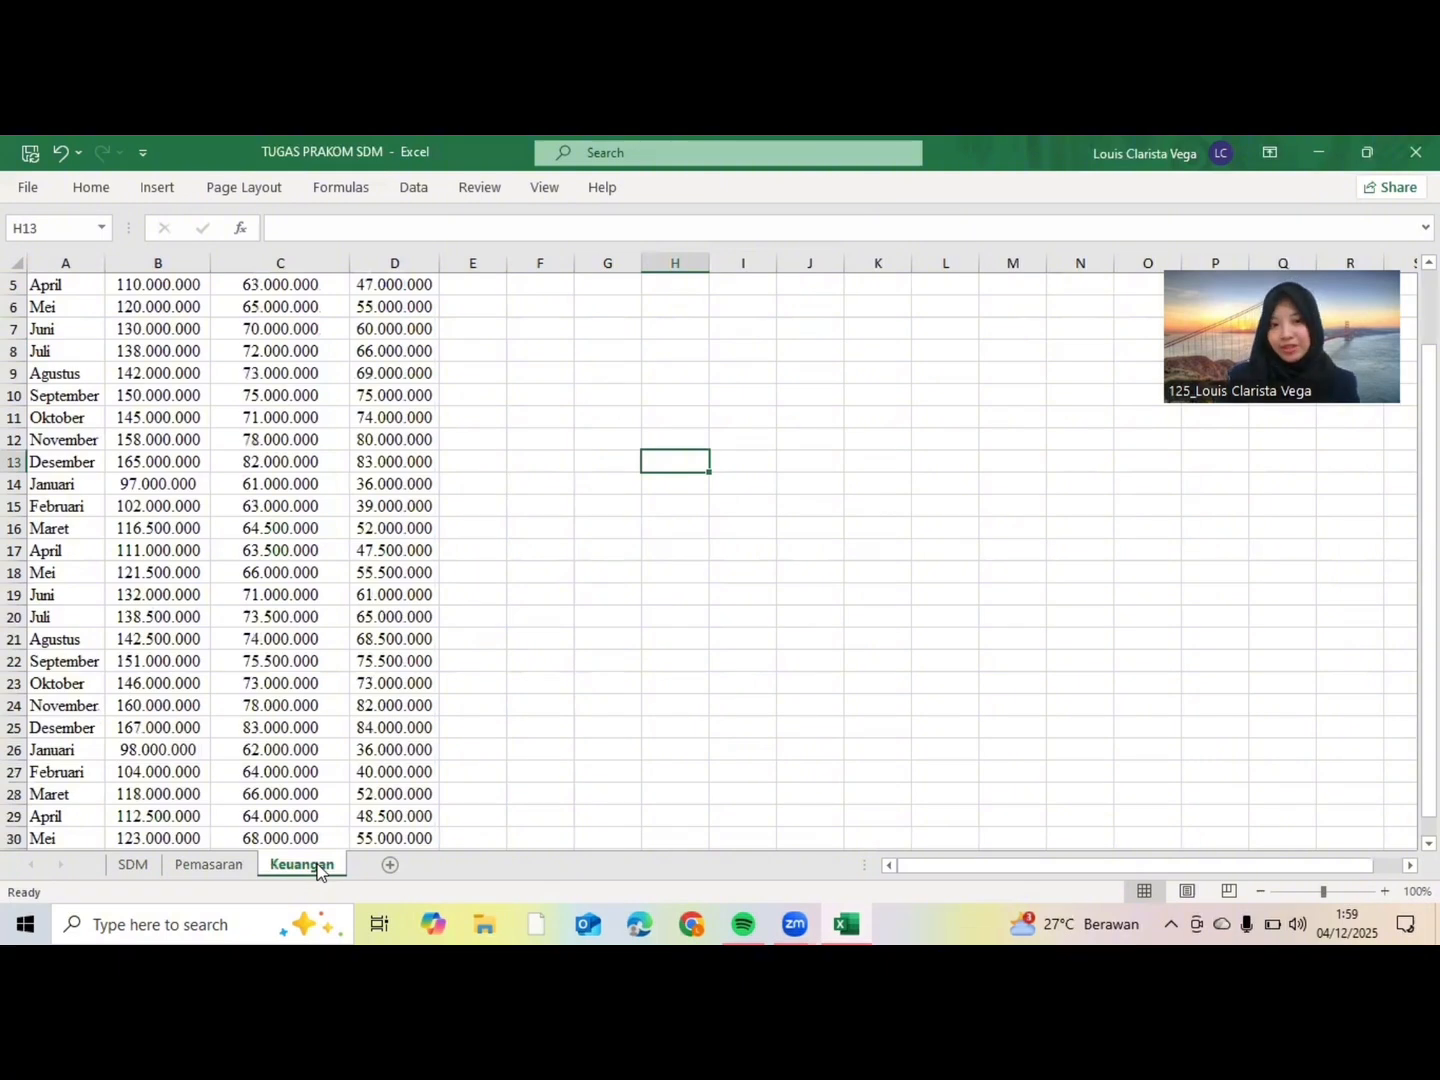
drag(1429, 610, 1428, 536)
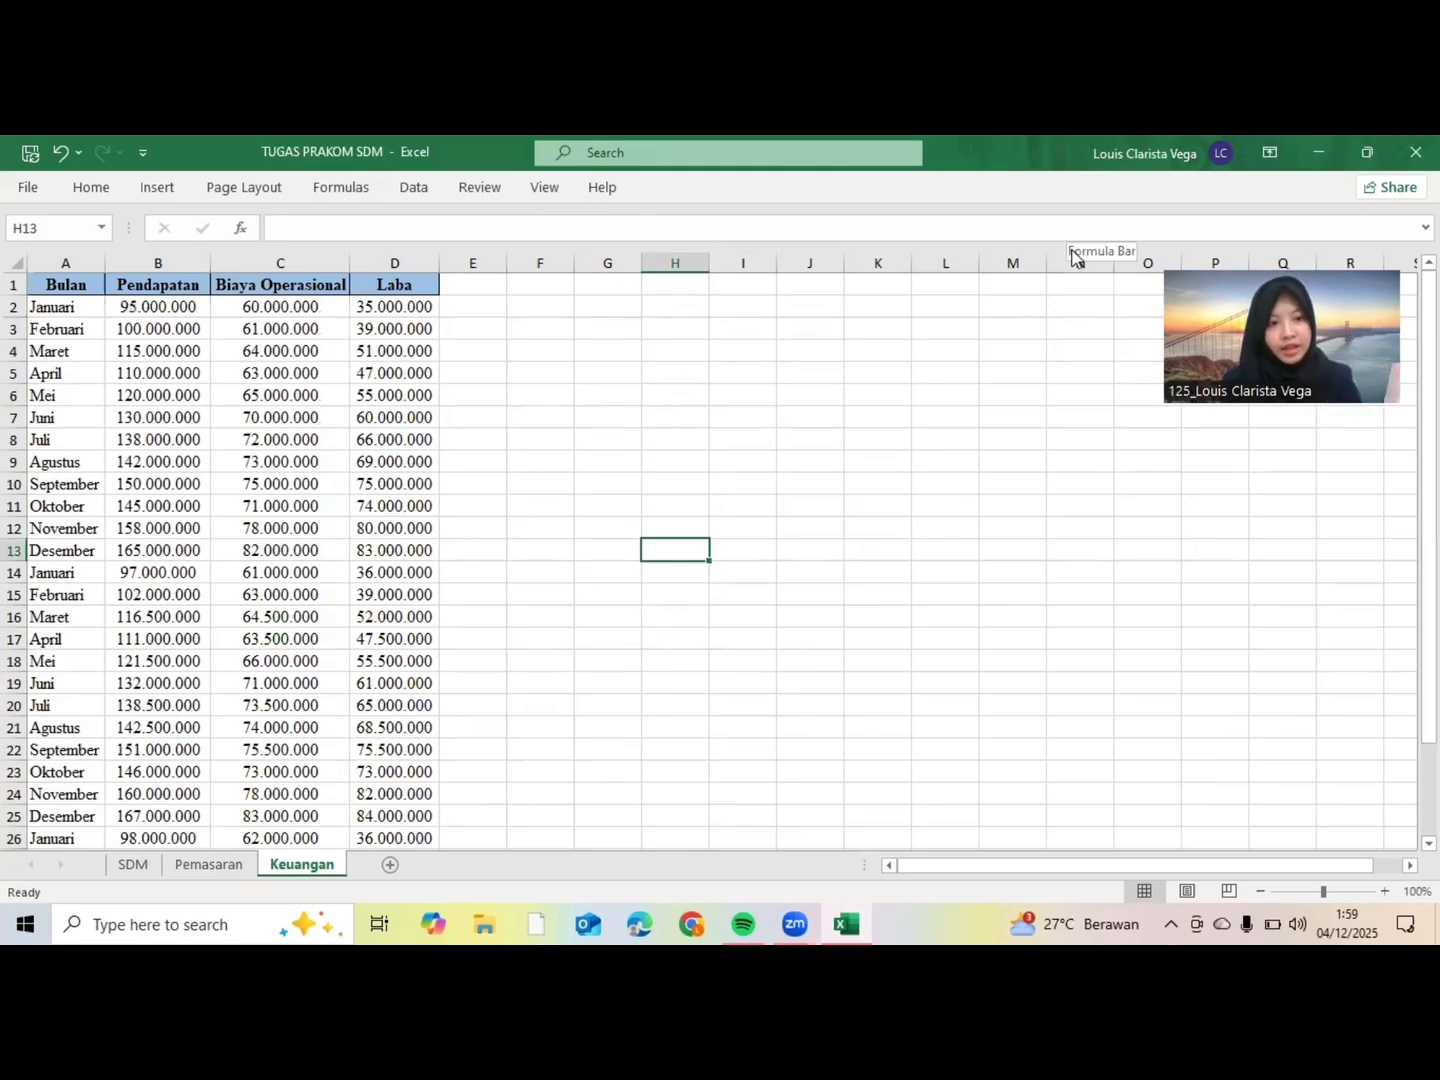
click(621, 398)
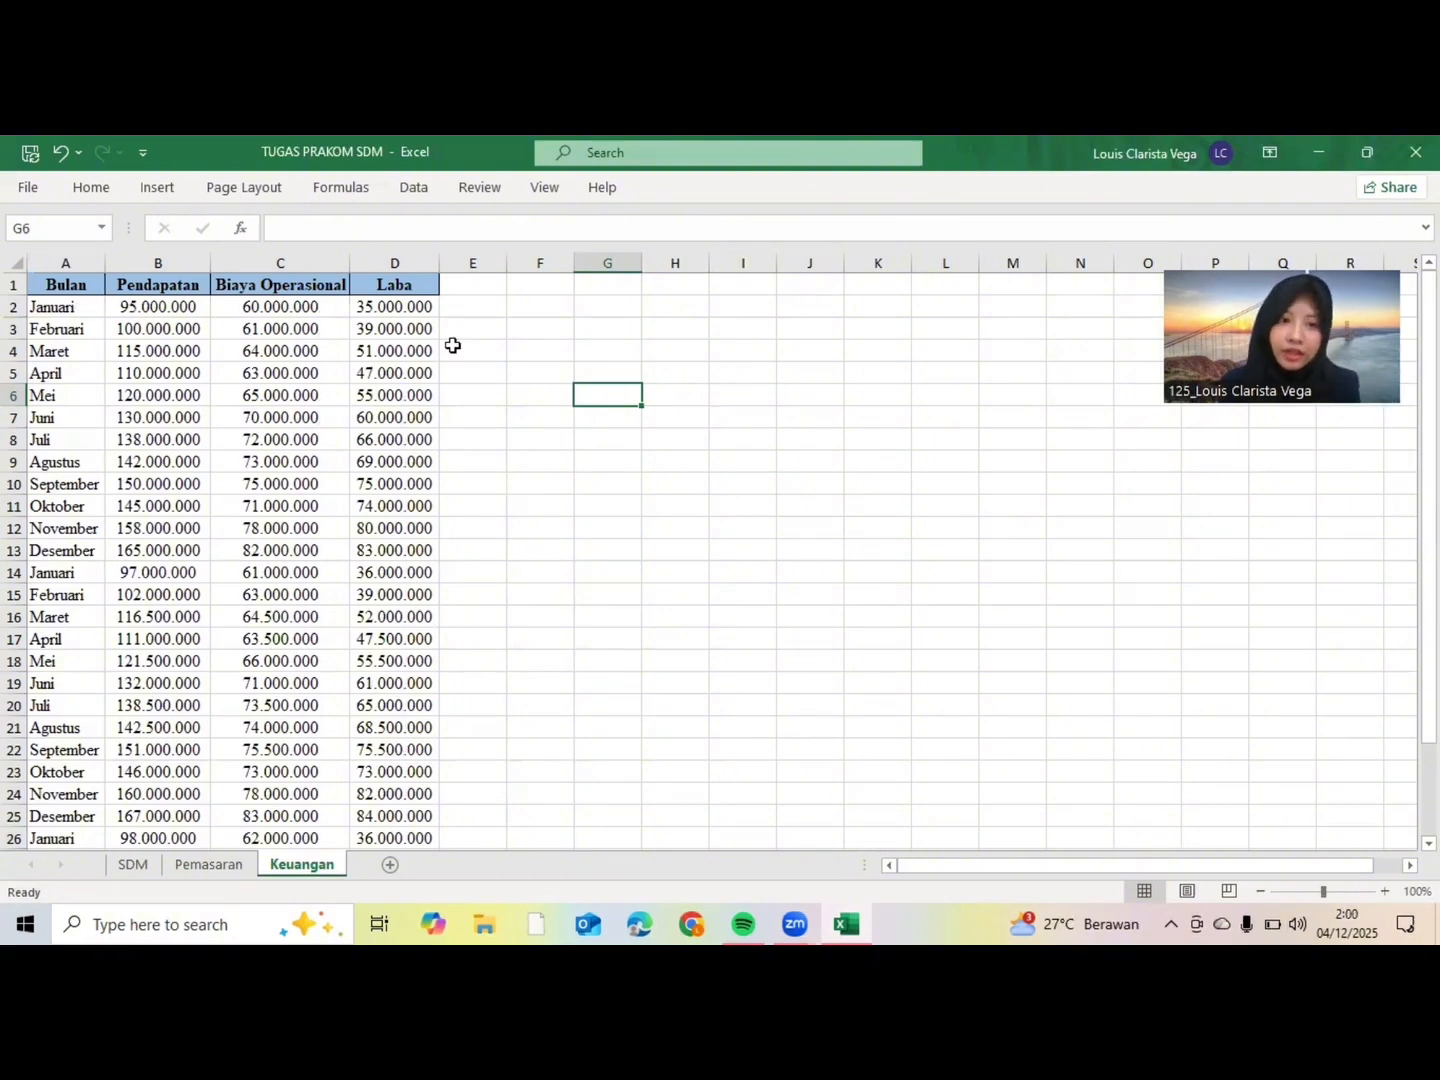
click(619, 282)
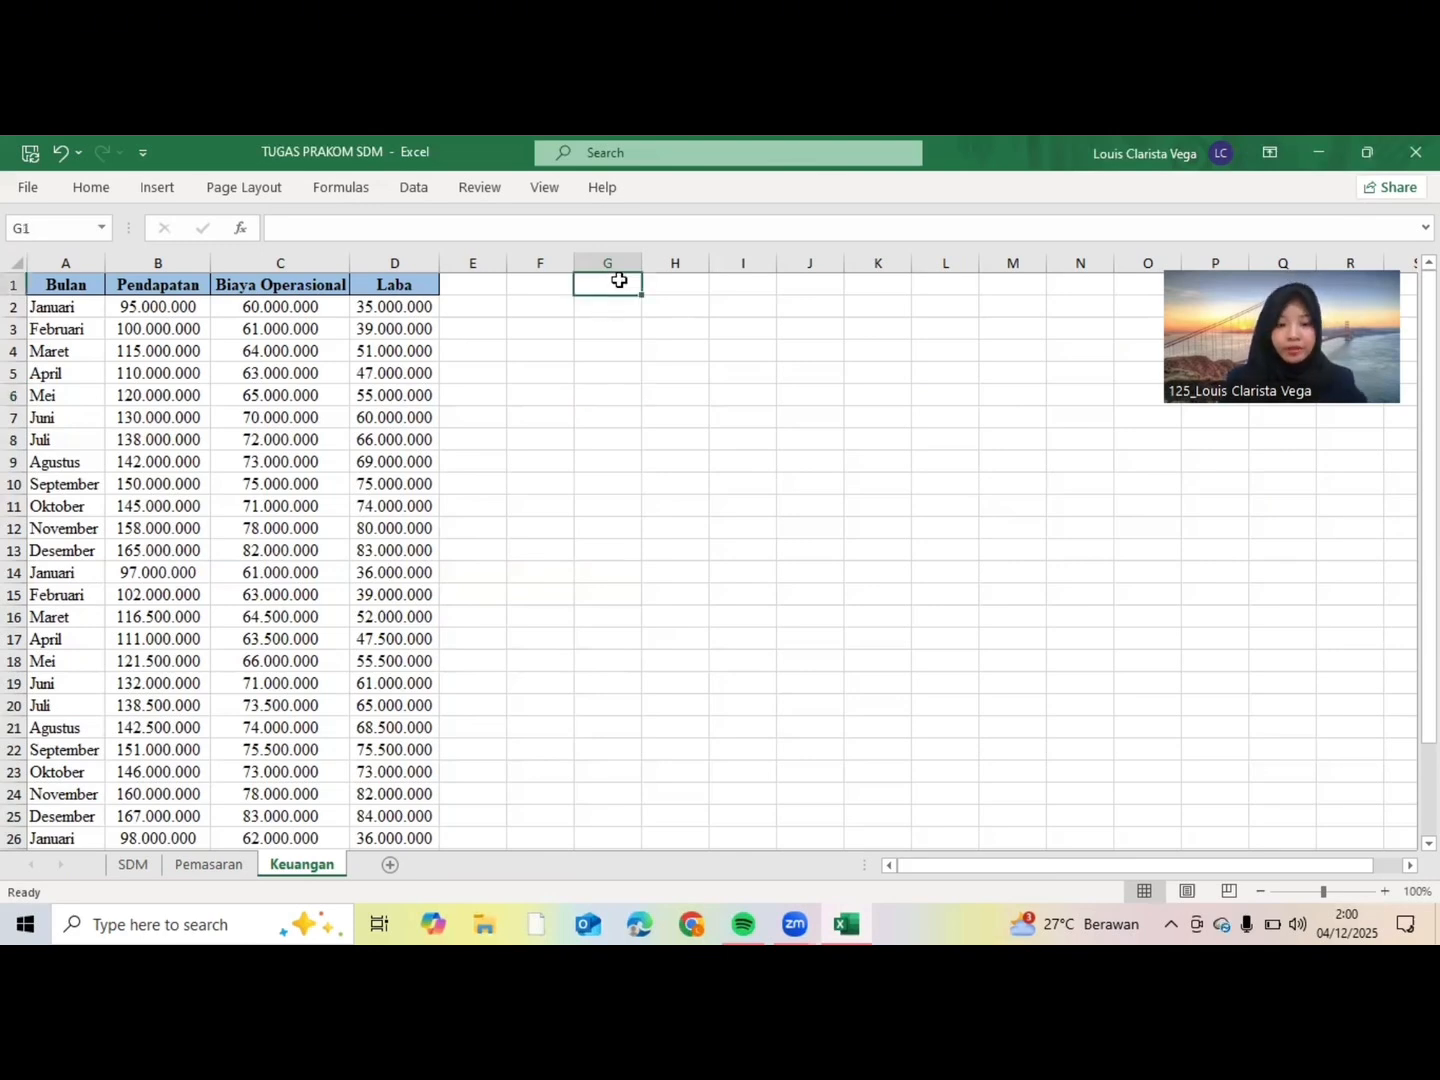
text(t)
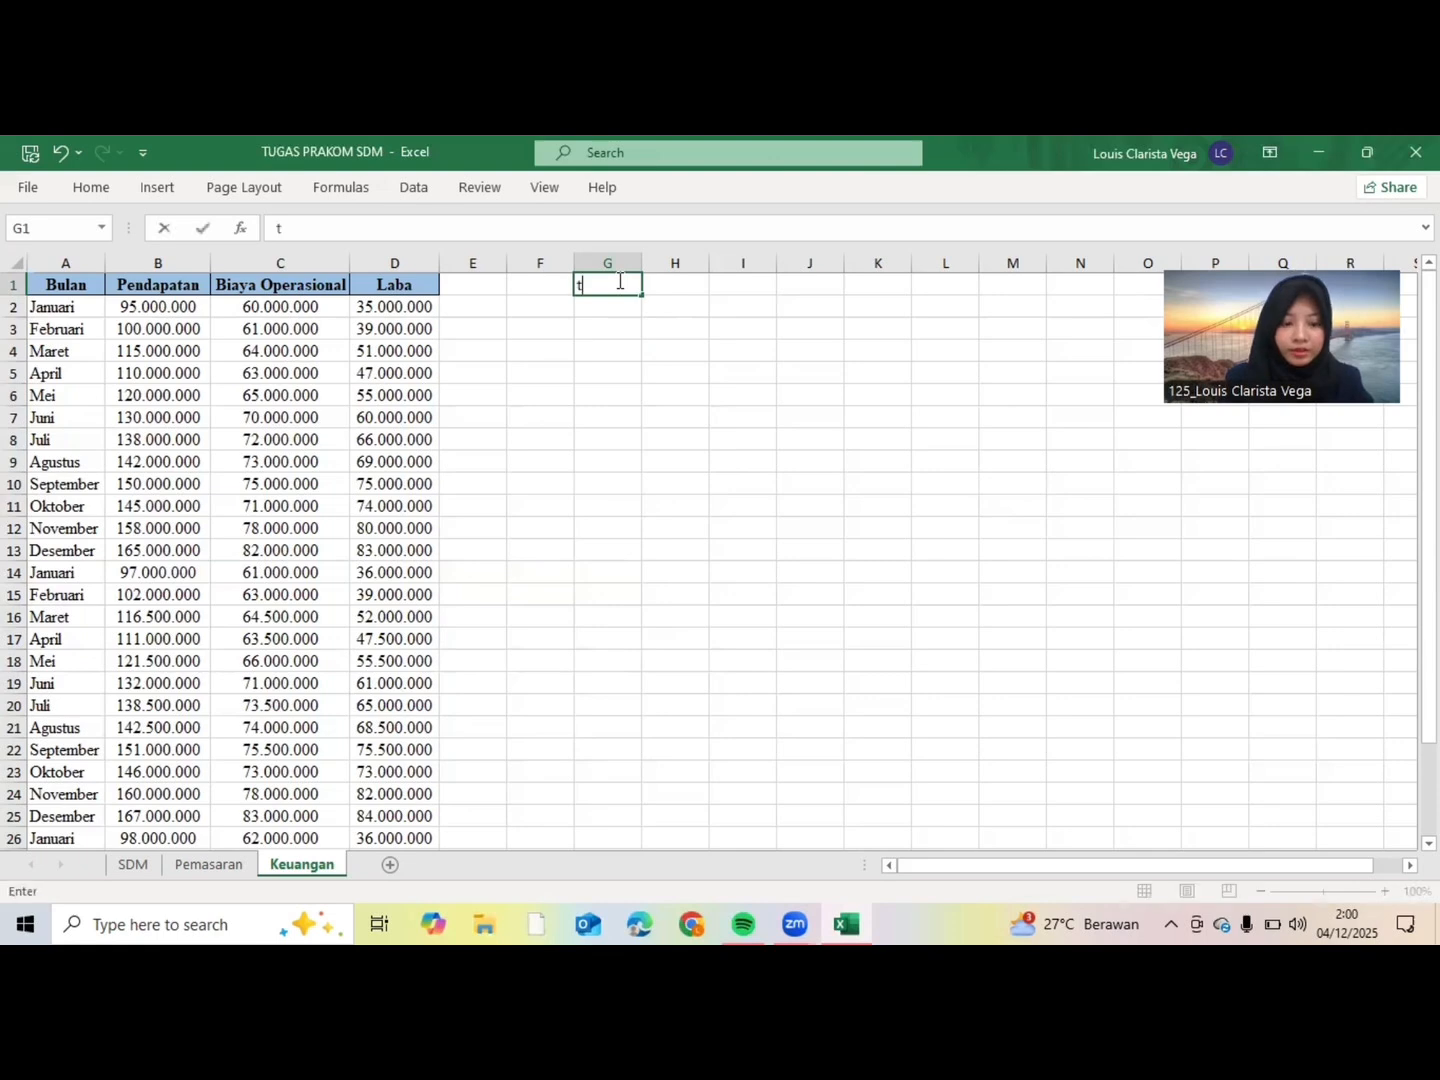
text(T ota)
key(BackSpace)
key(BackSpace)
key(BackSpace)
key(BackSpace)
key(BackSpace)
text(T)
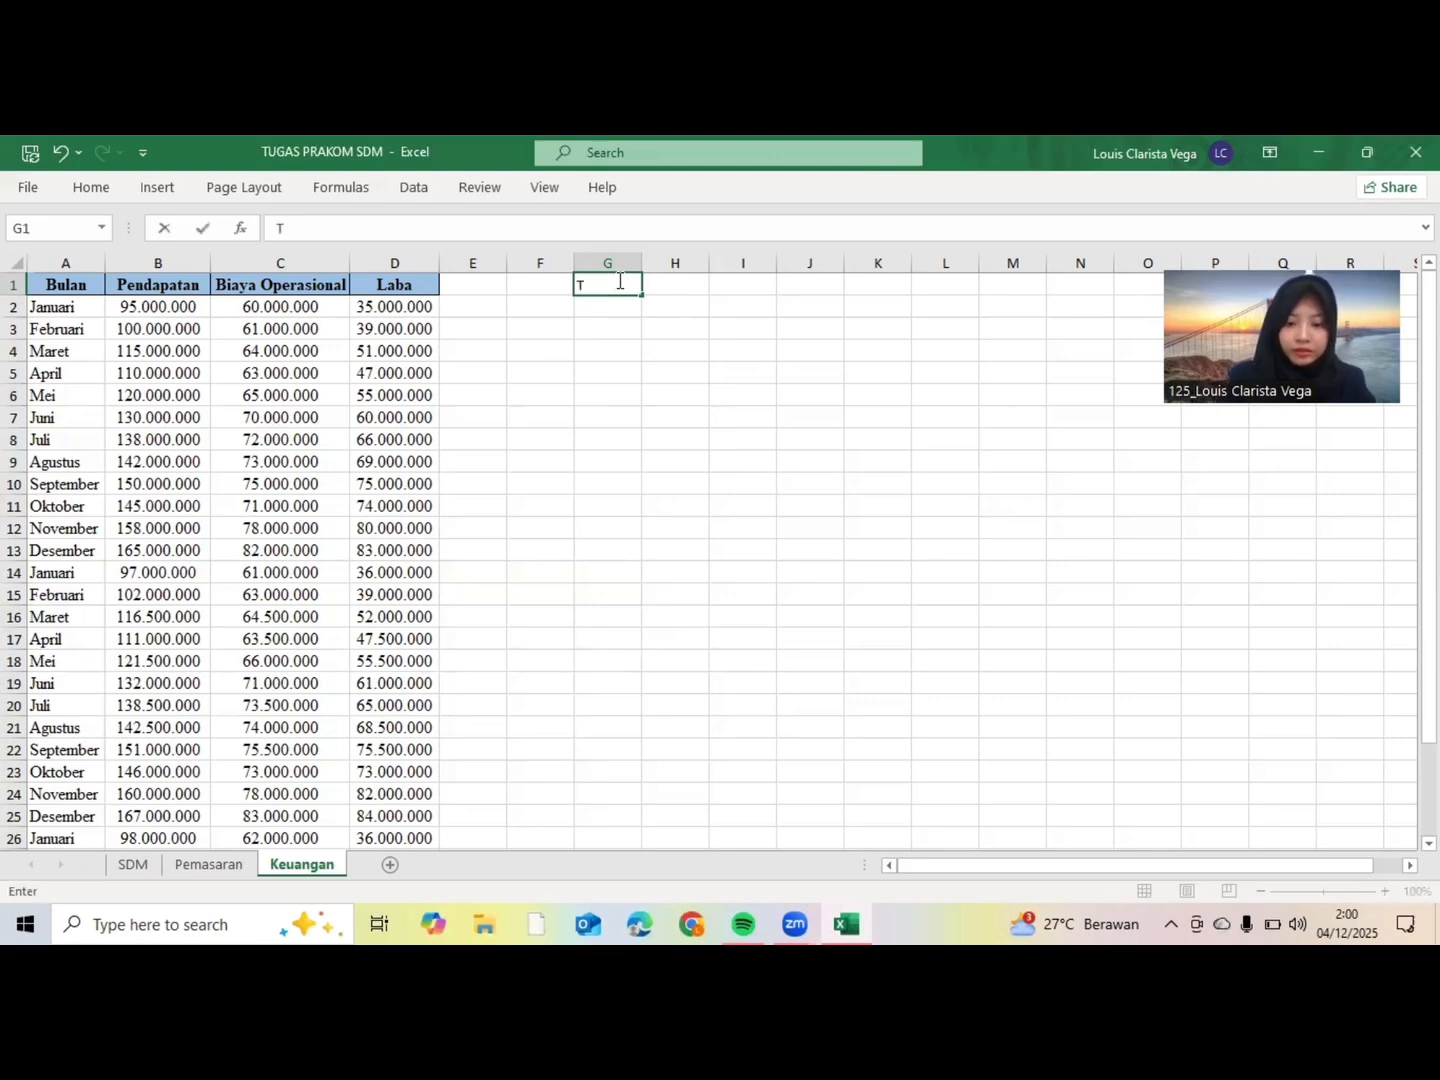
text(otal)
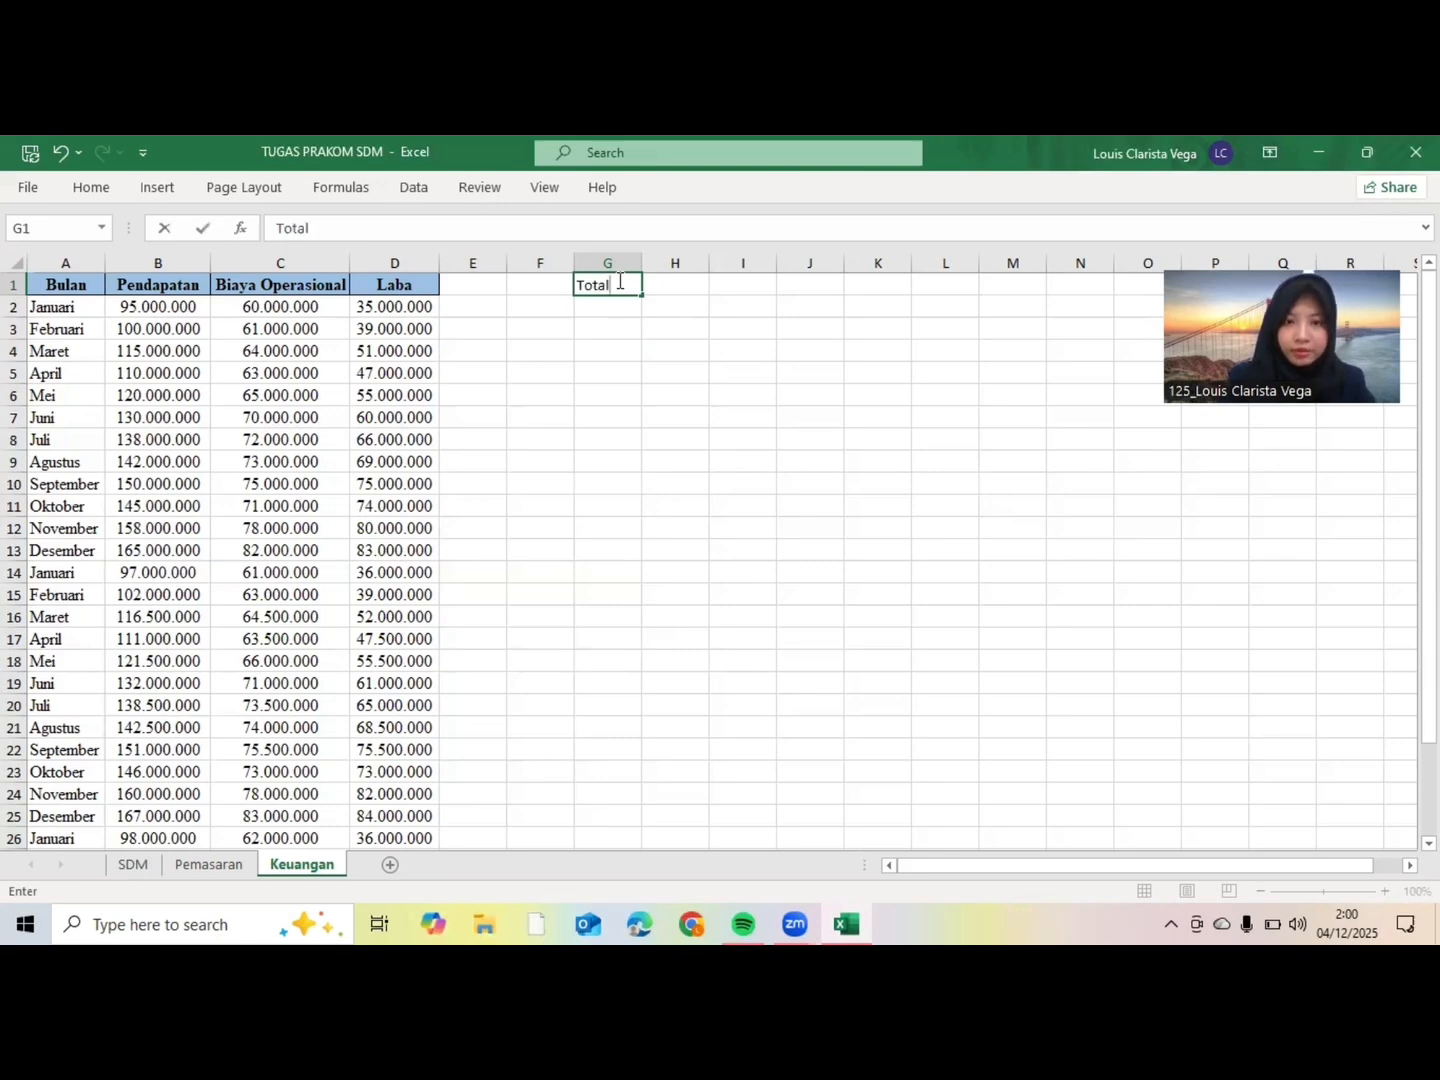
text( Laba Se)
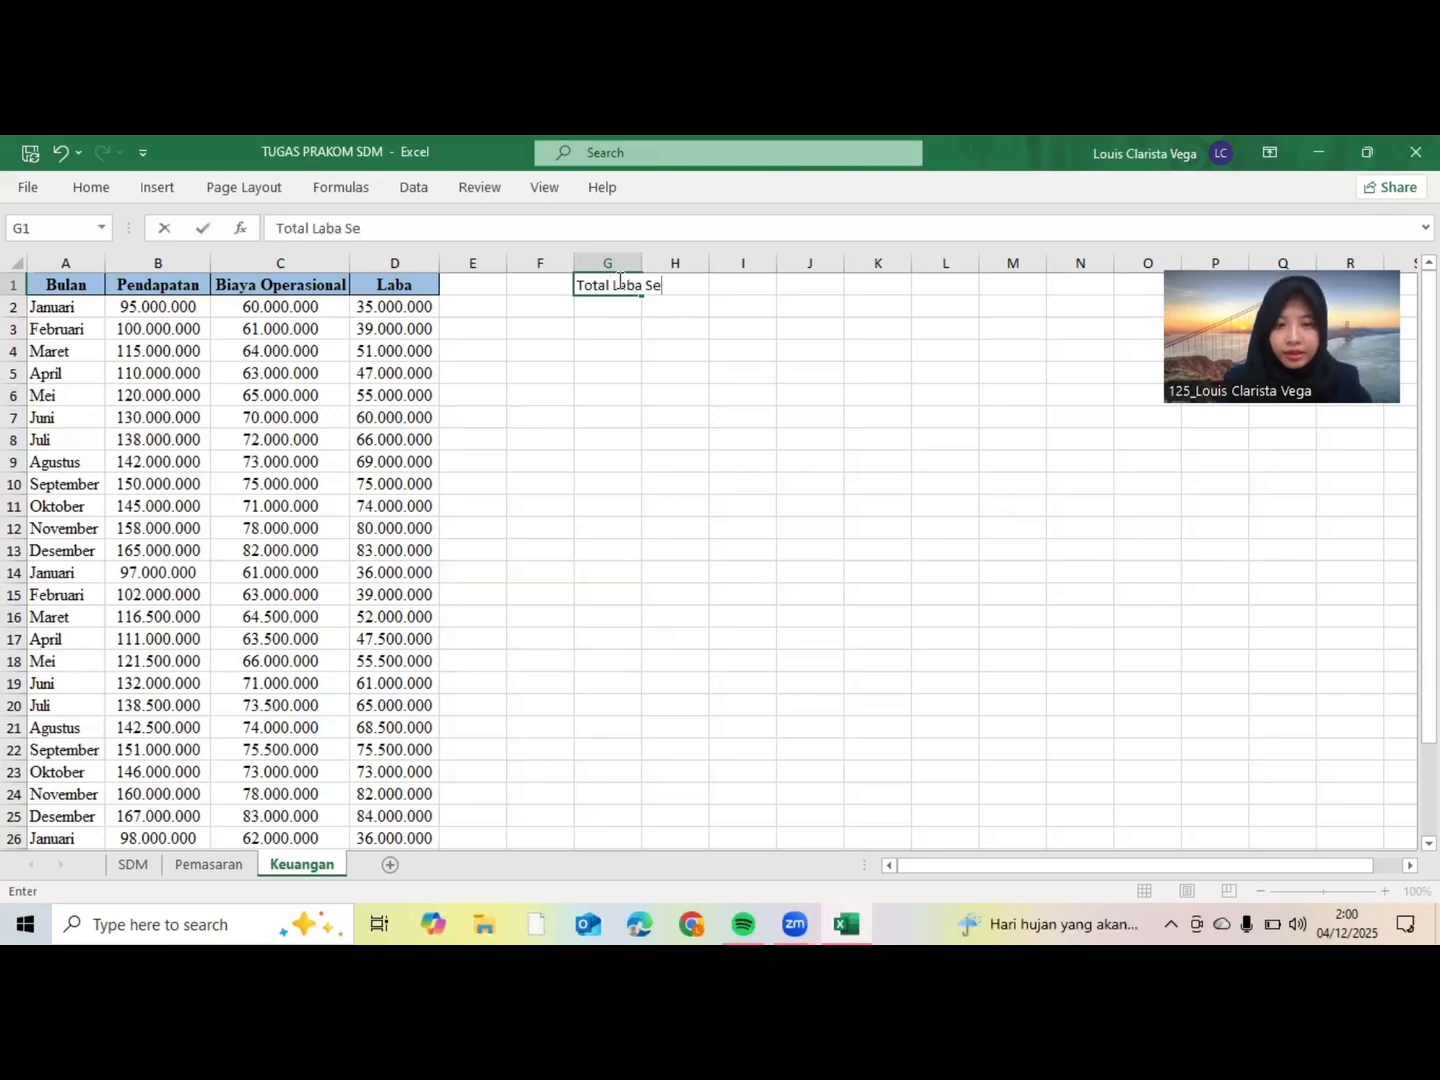
text(mester 1)
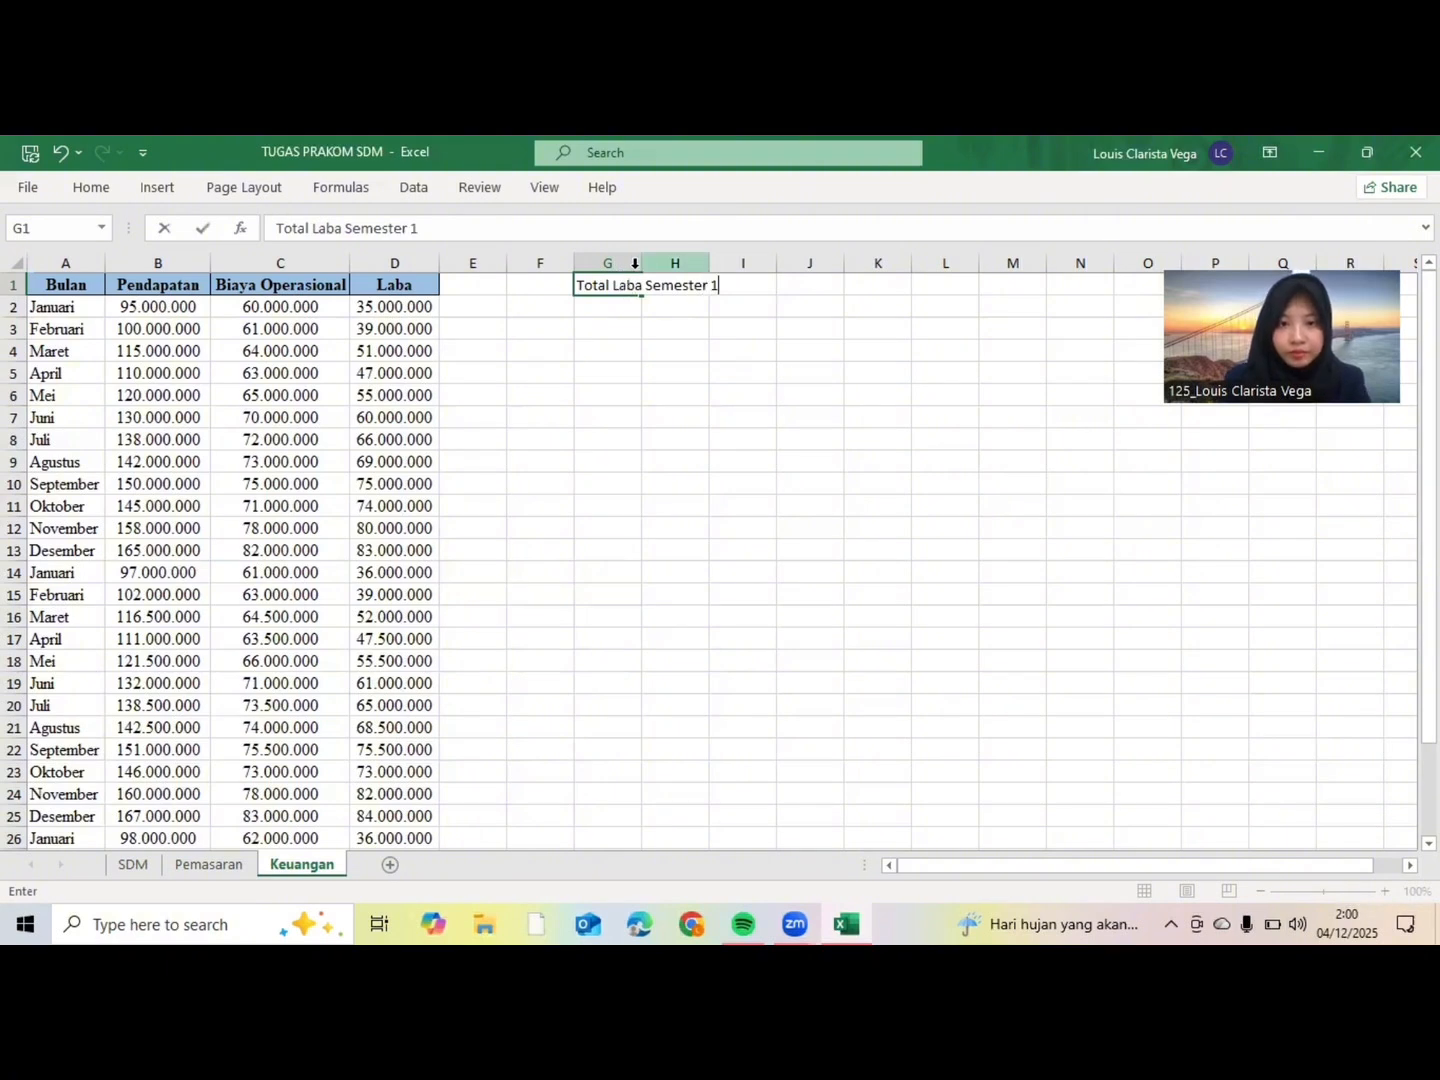
click(638, 263)
drag(642, 264, 744, 262)
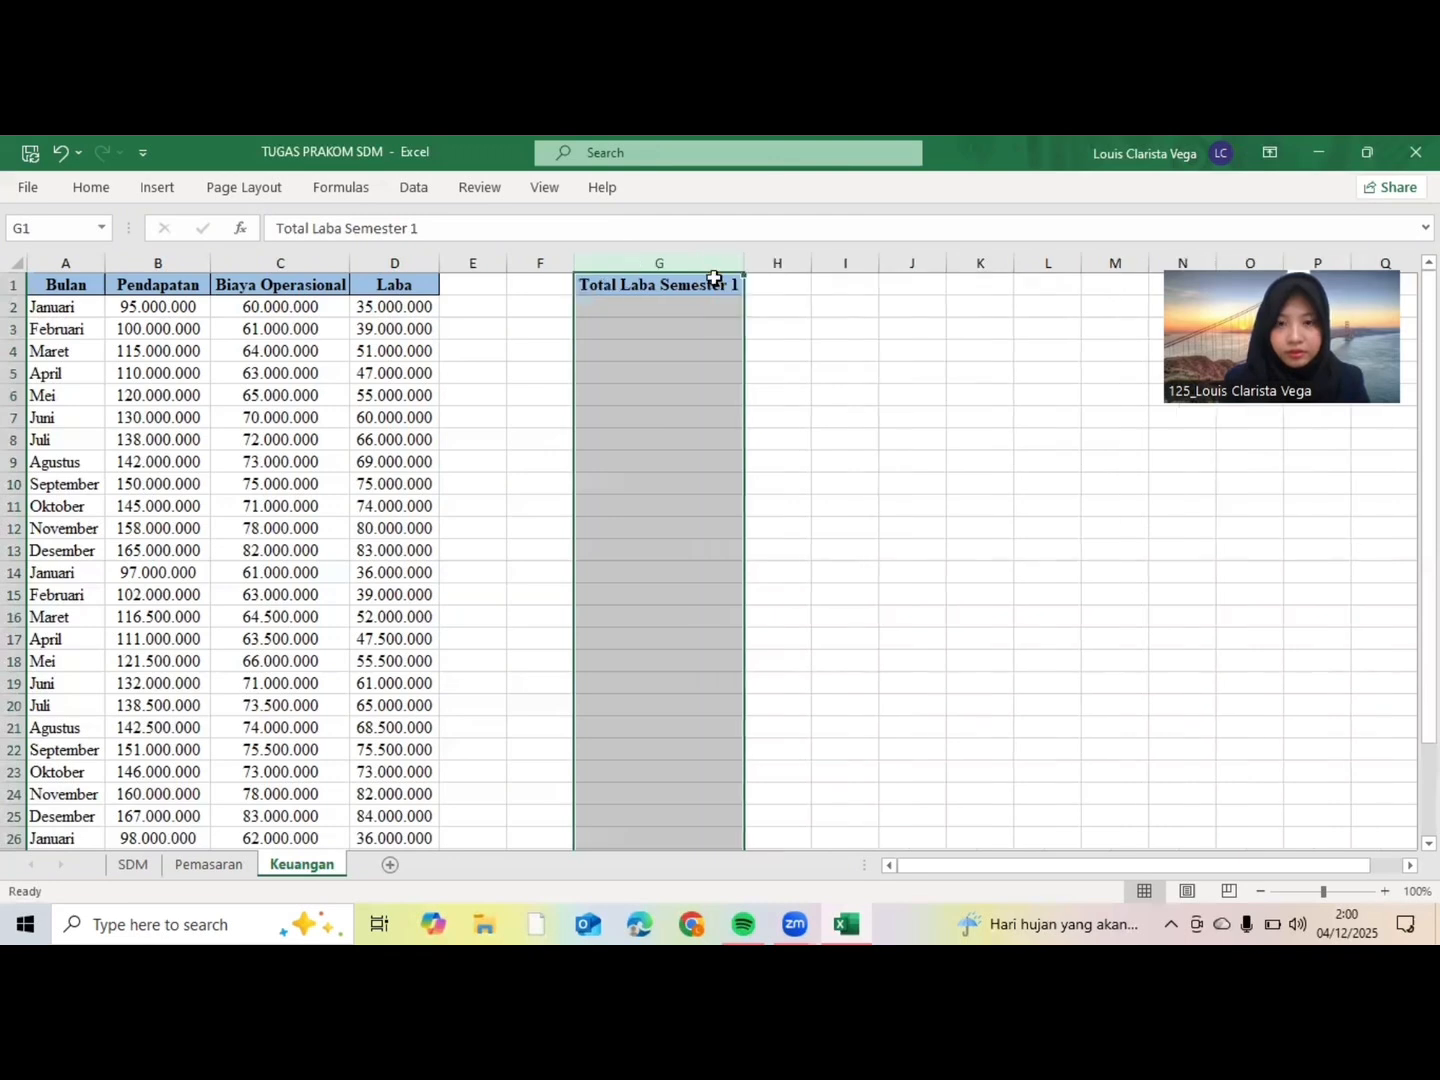
Step: Fill the G1 label down as a series to G5, ending with Total Laba Semester 5
click(628, 285)
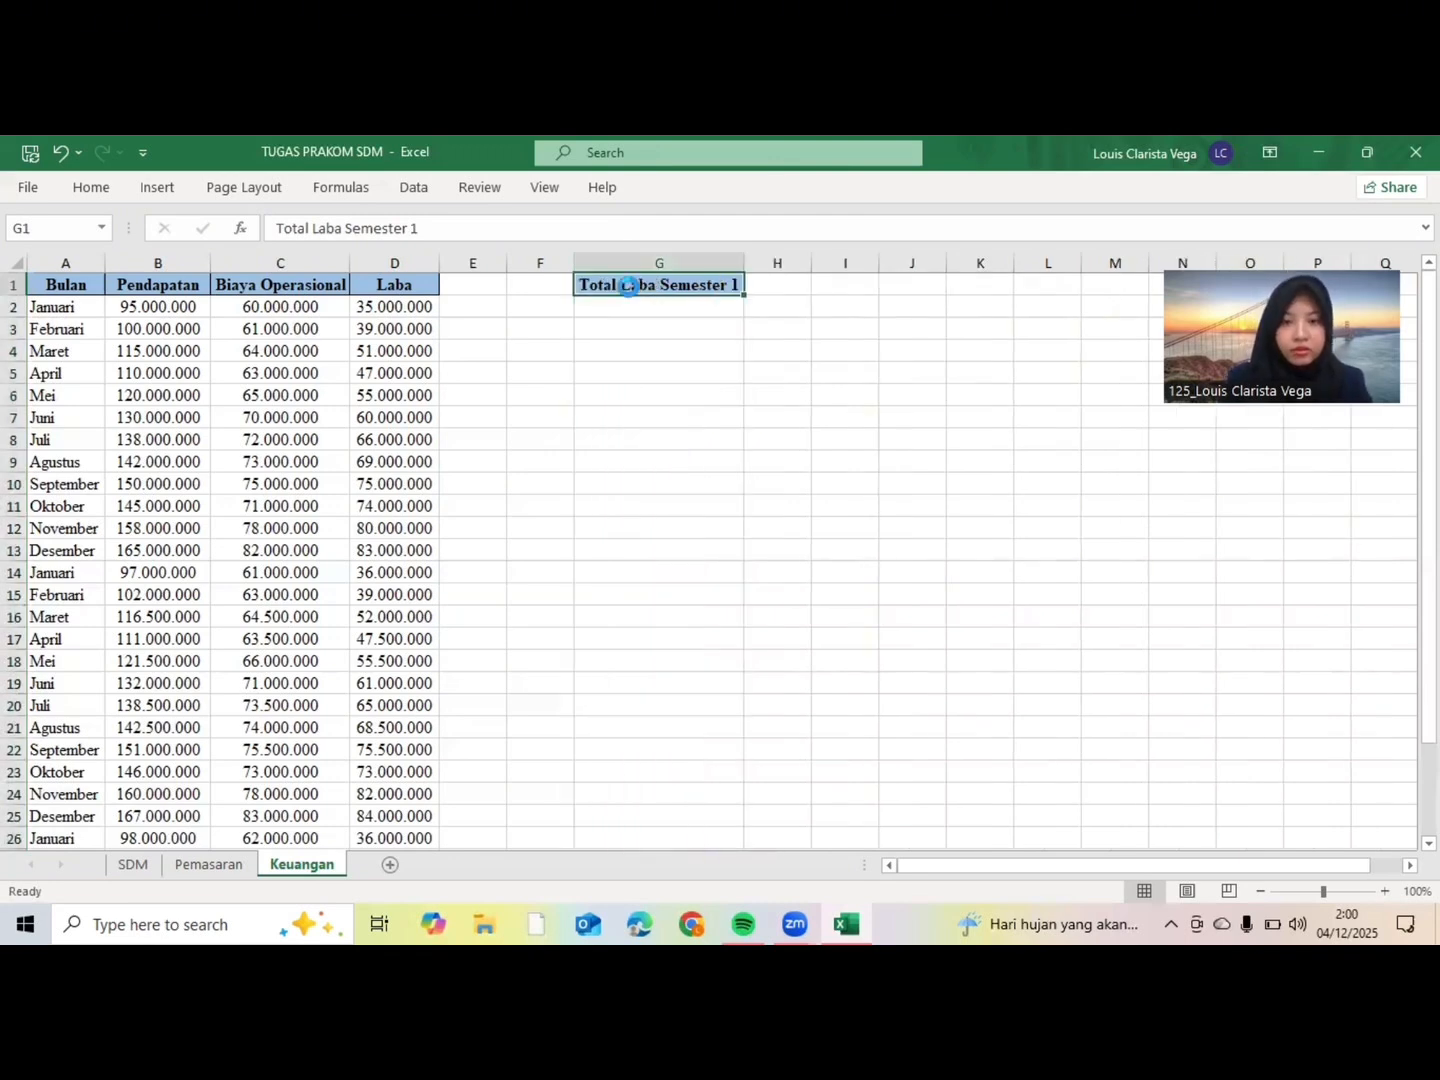
key(ctrl+c)
click(627, 306)
click(742, 288)
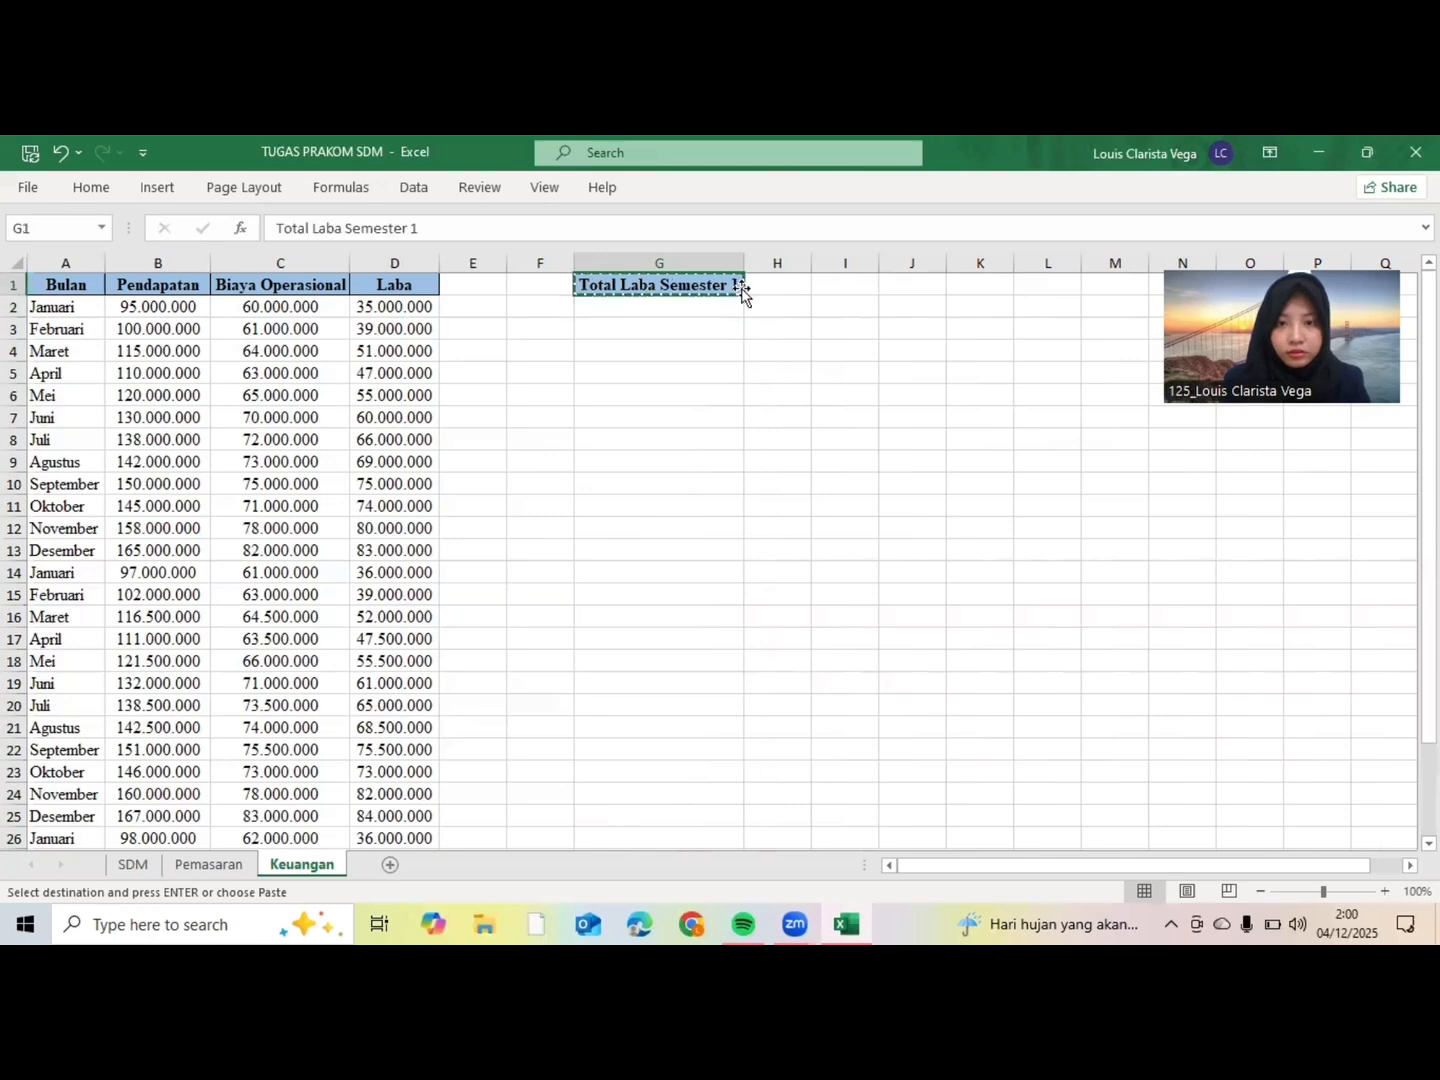
drag(743, 296, 736, 373)
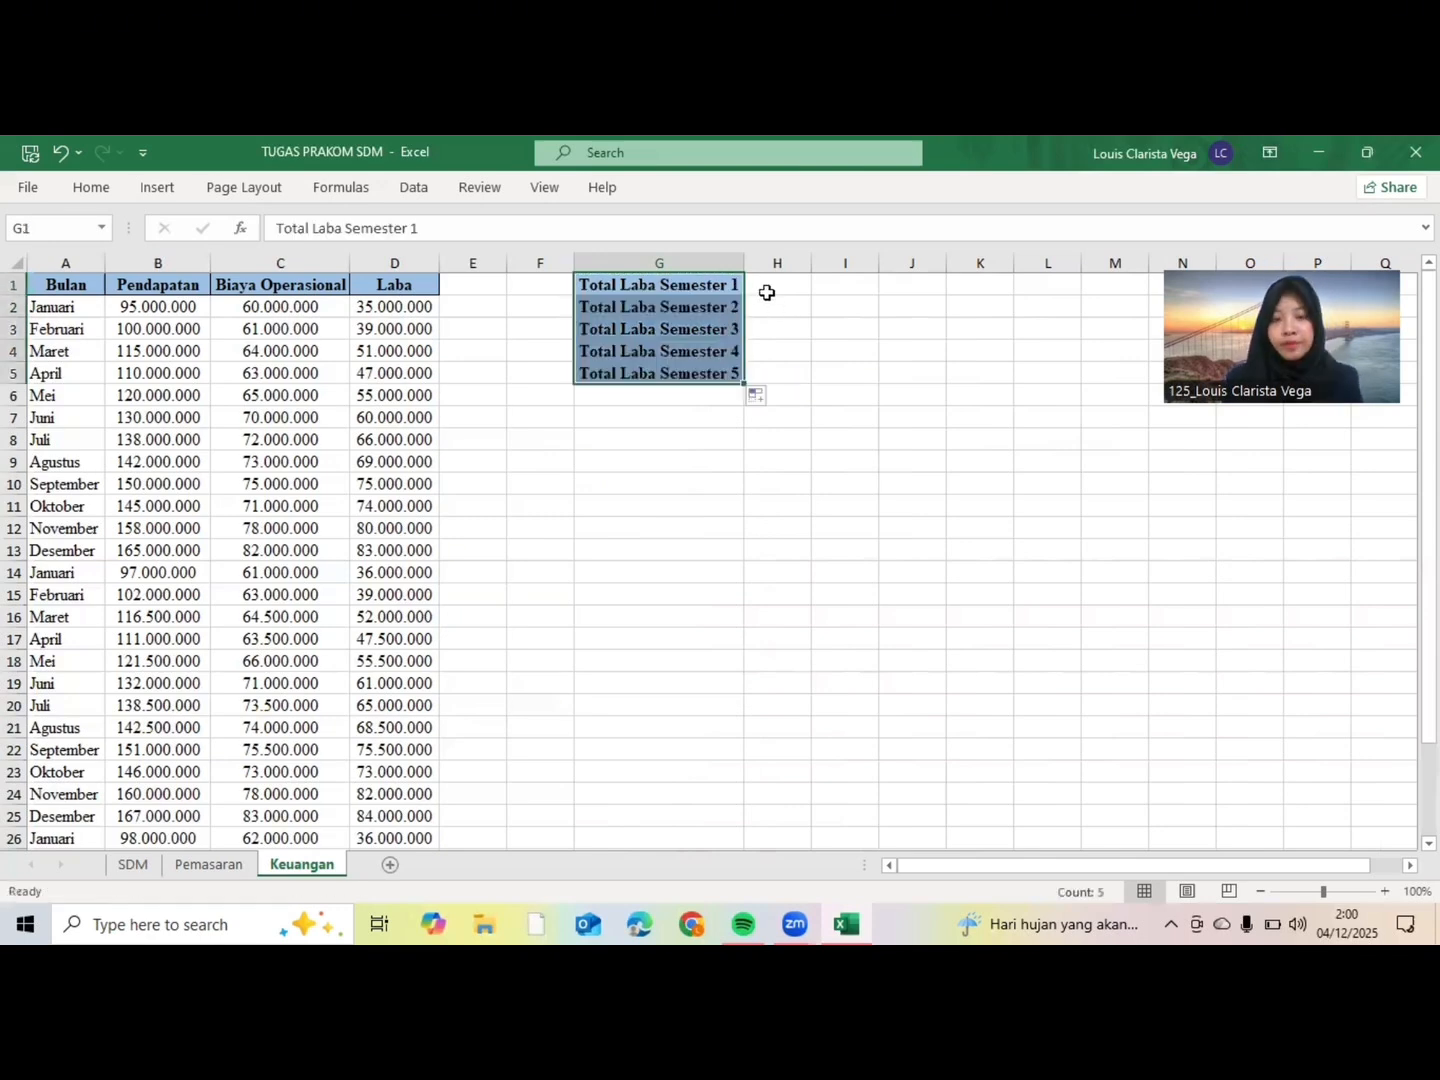
Step: Total the Januari to Juni Laba in H1 with =SUM(D2:D7) and widen column H to about 14,71
click(768, 293)
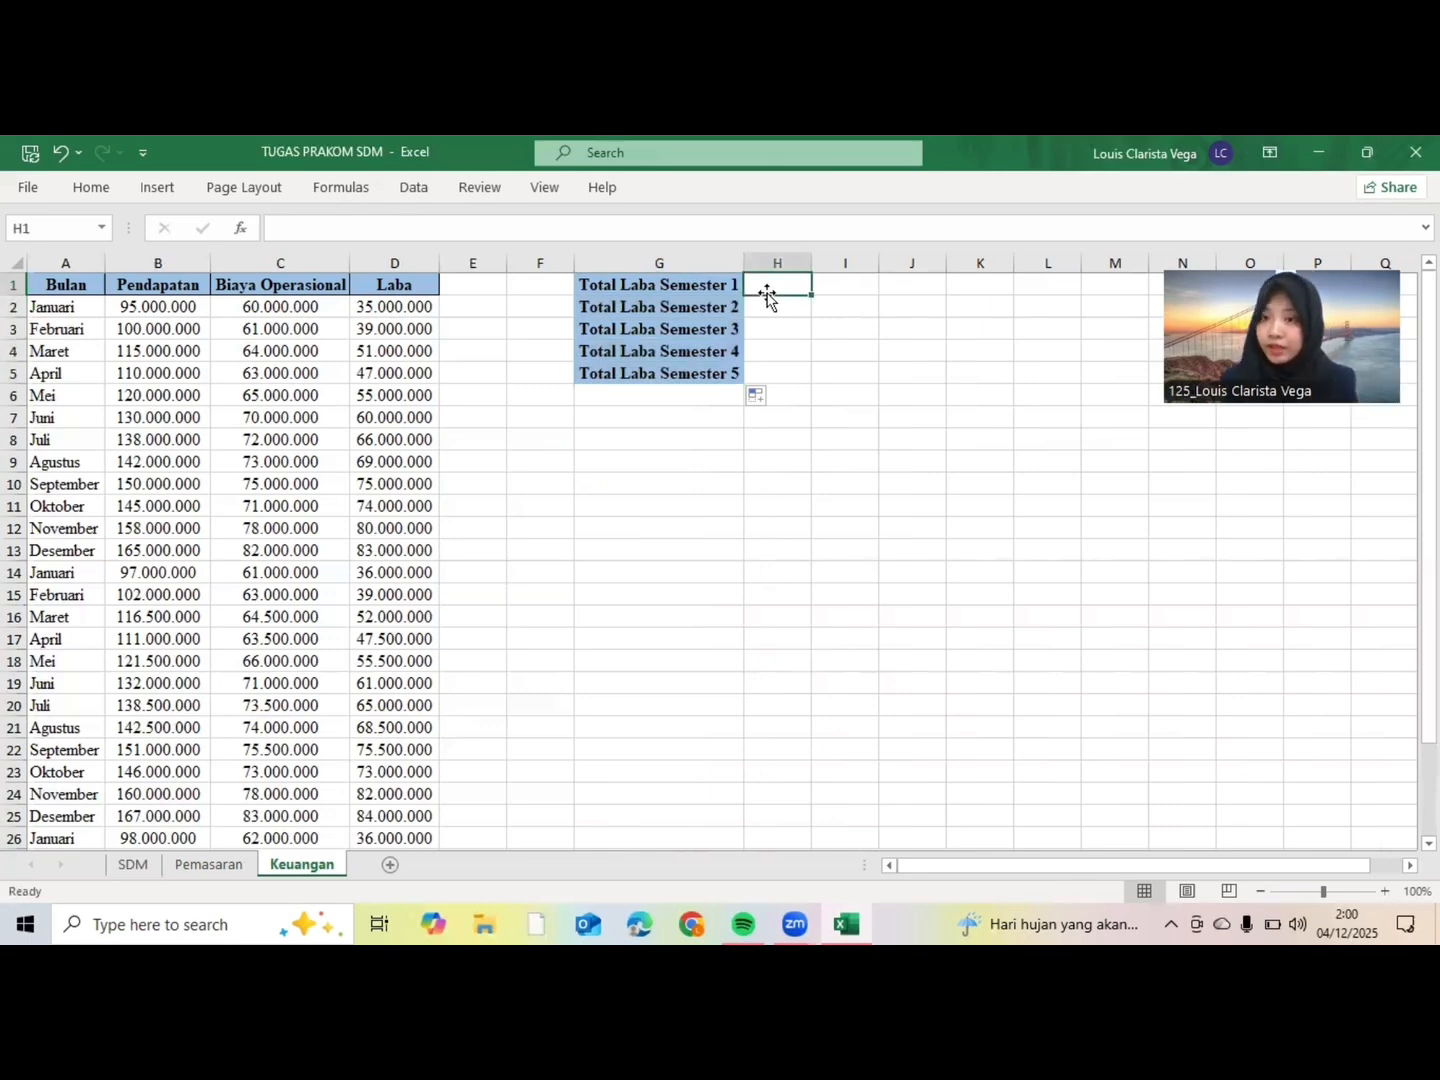
click(339, 228)
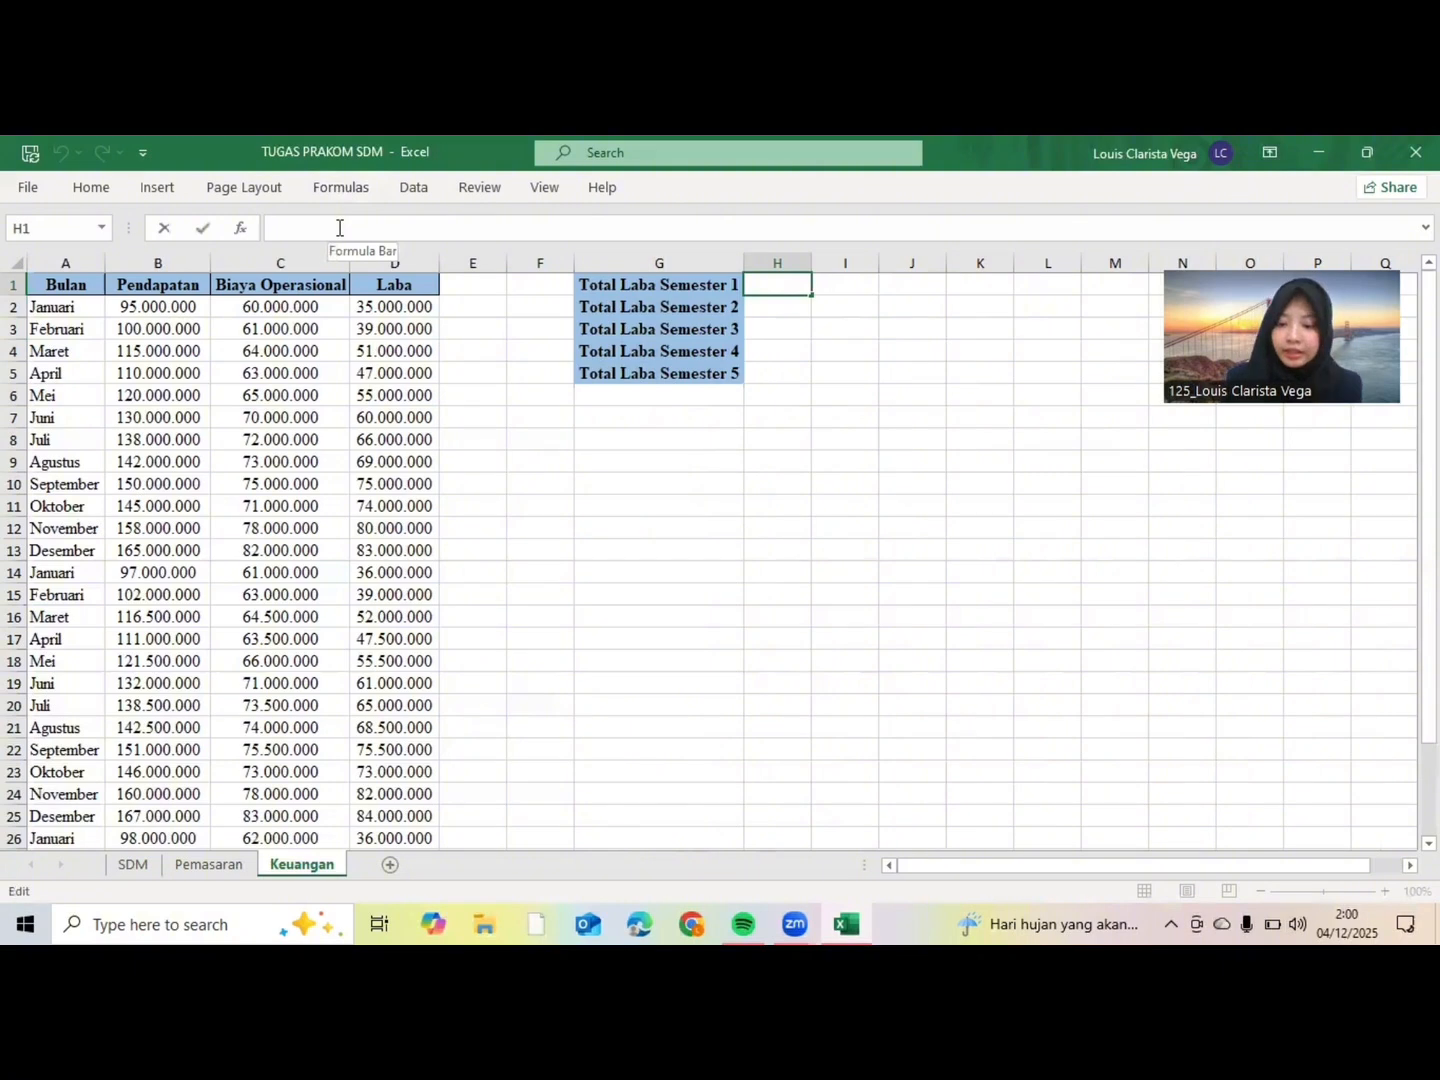
text(=sum)
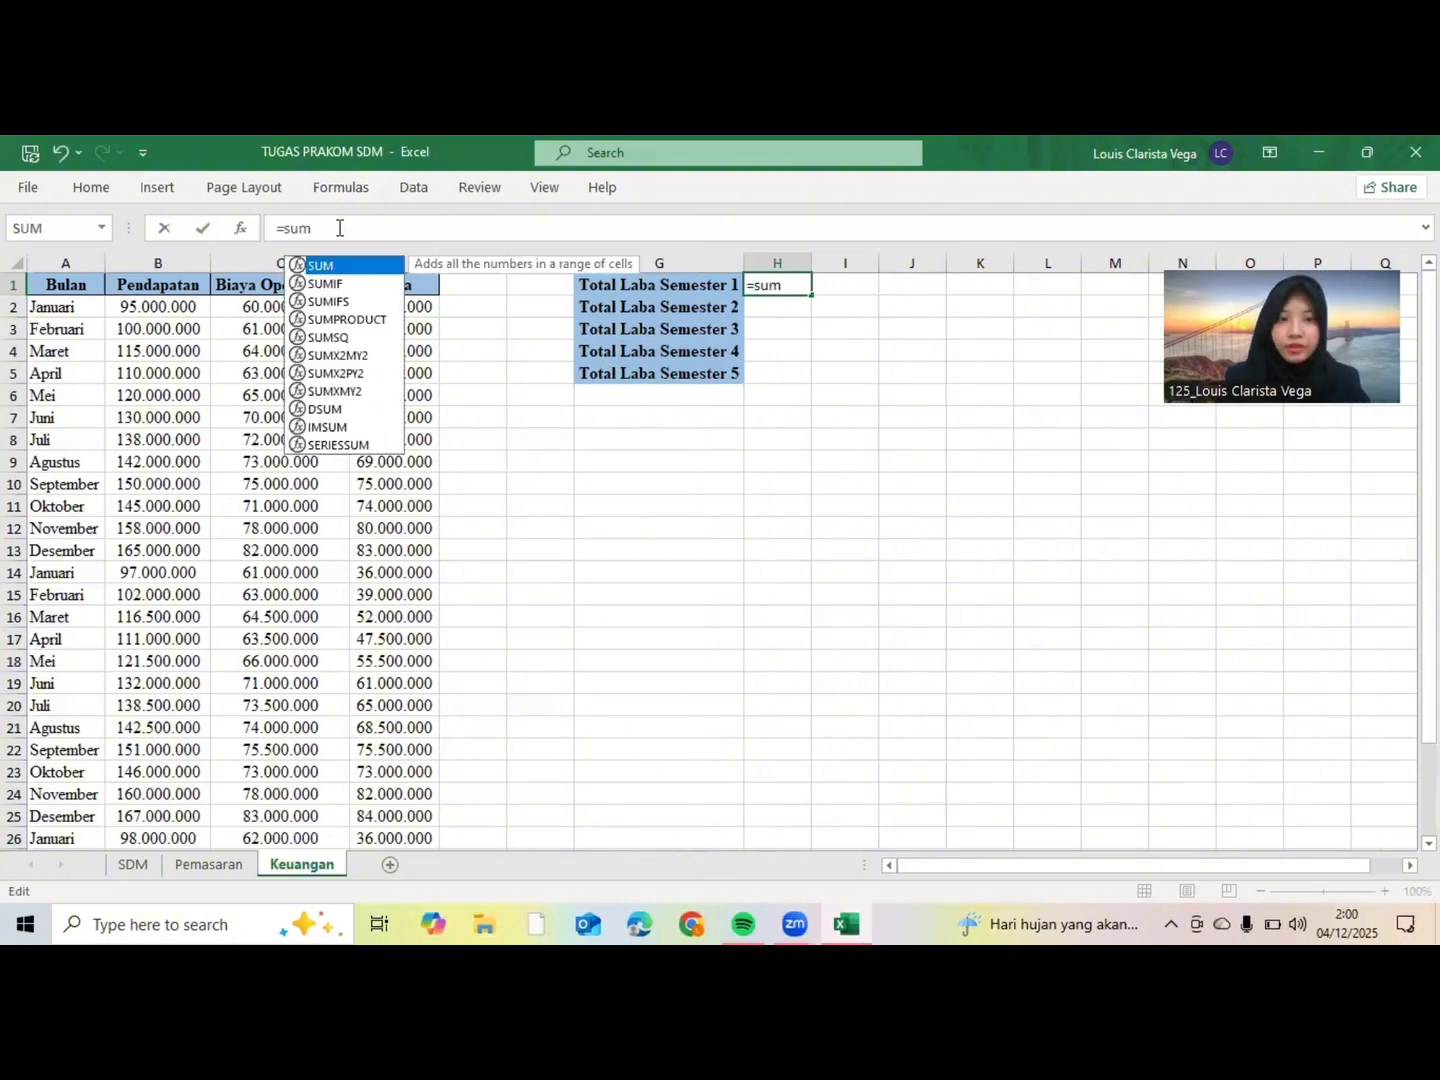
click(429, 310)
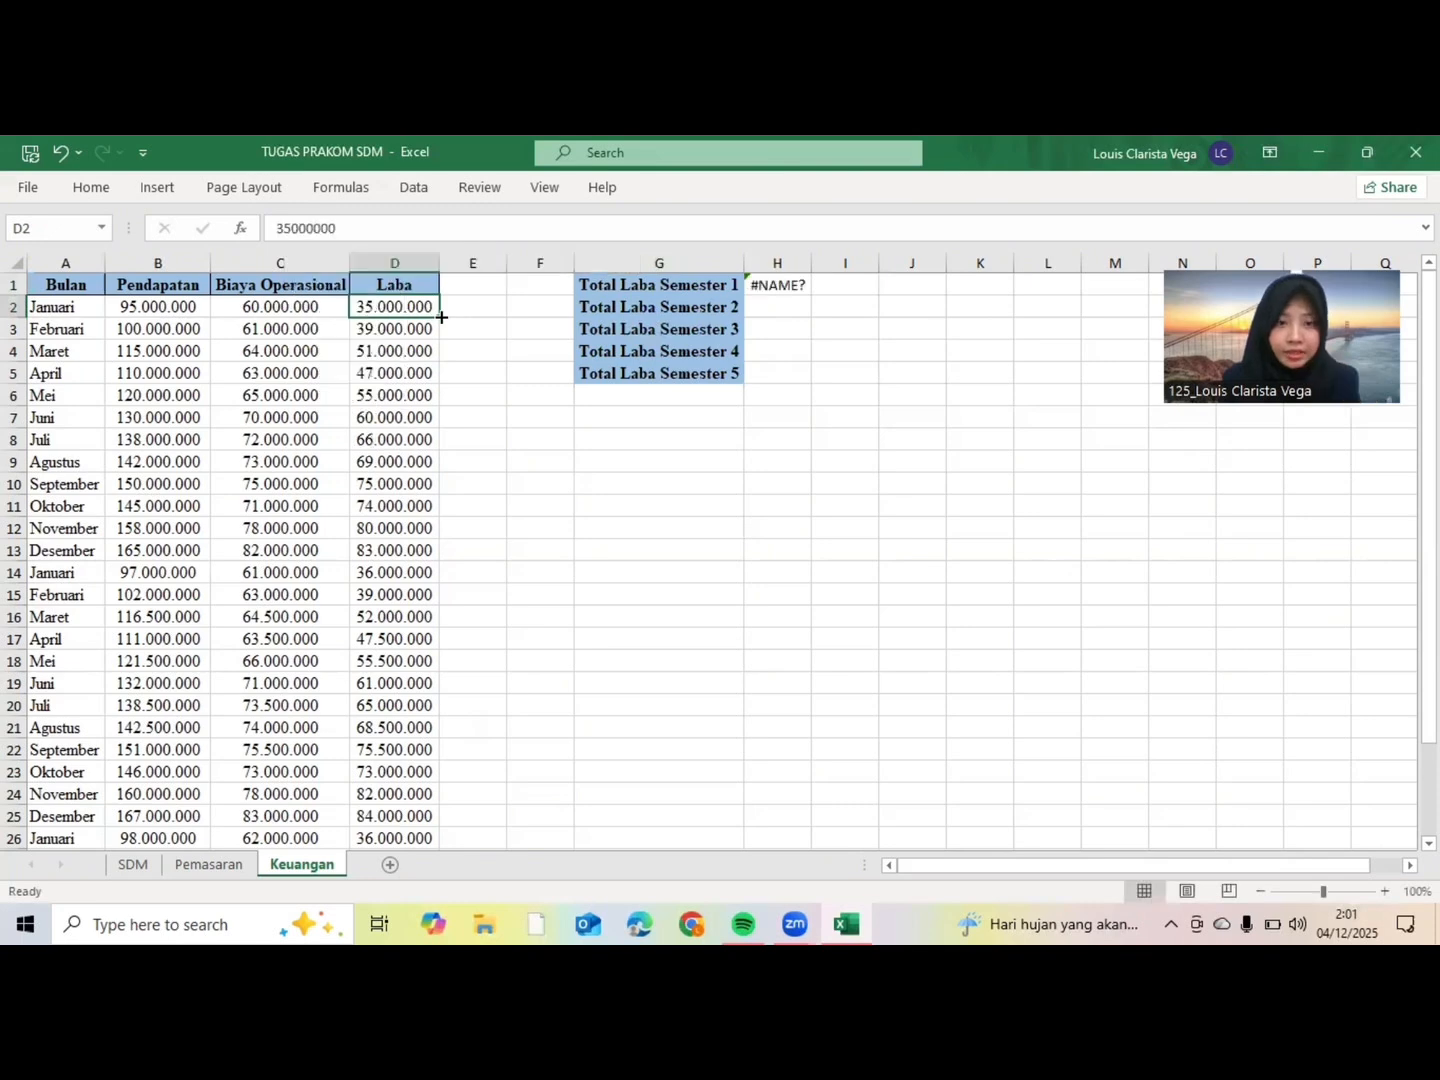
click(794, 285)
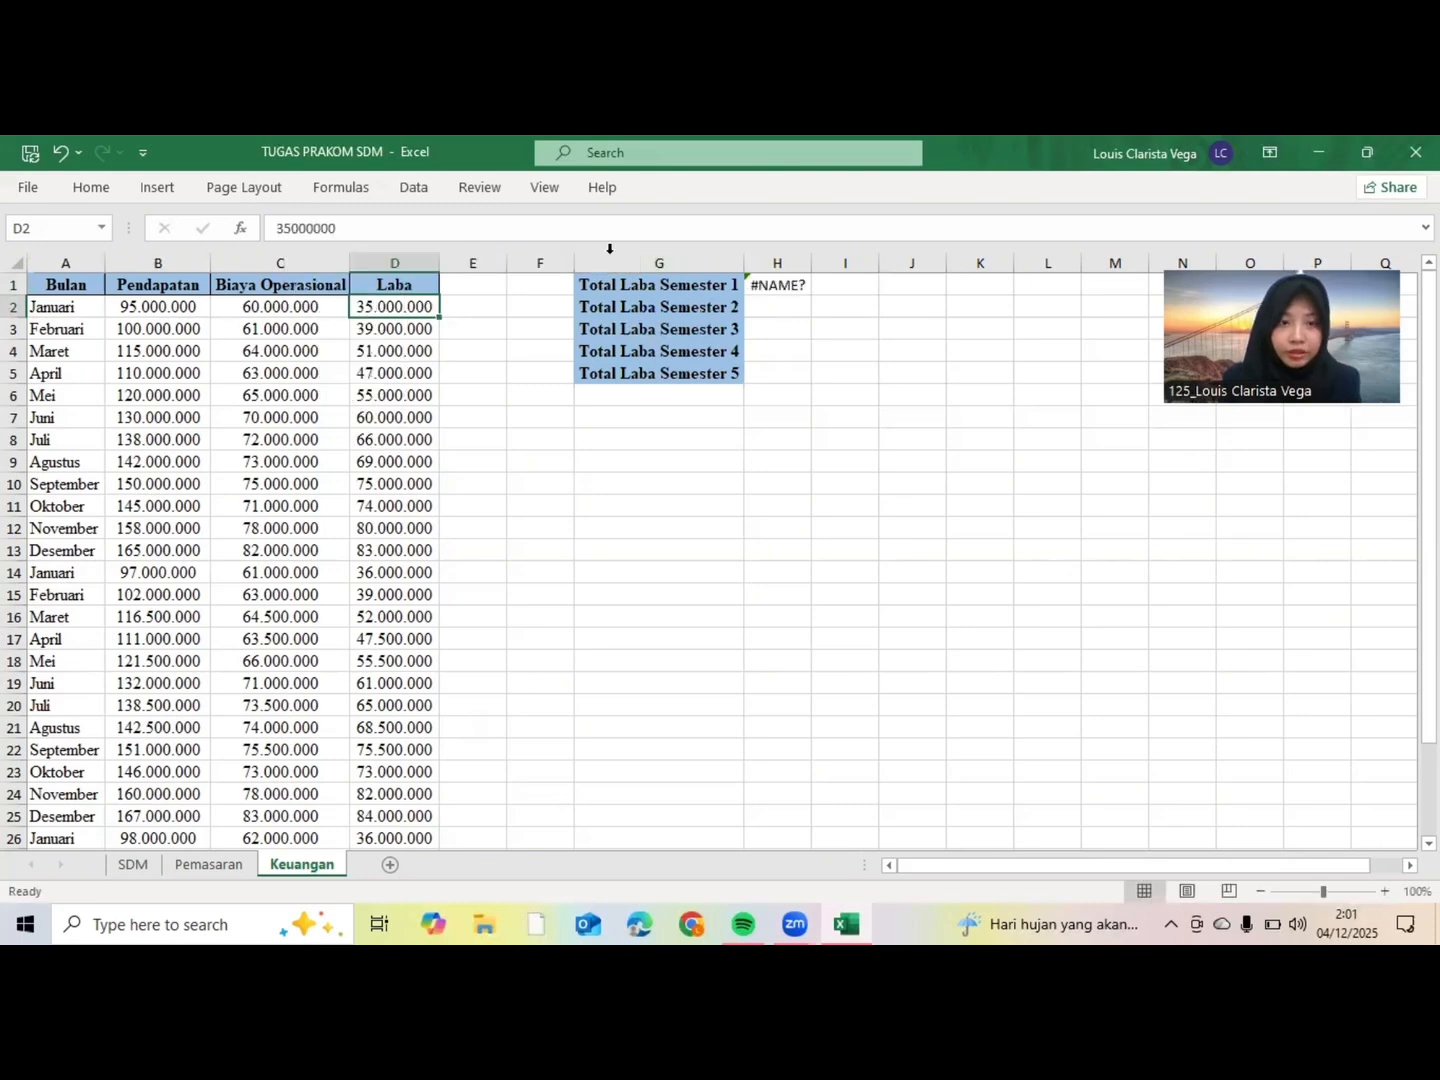
click(408, 224)
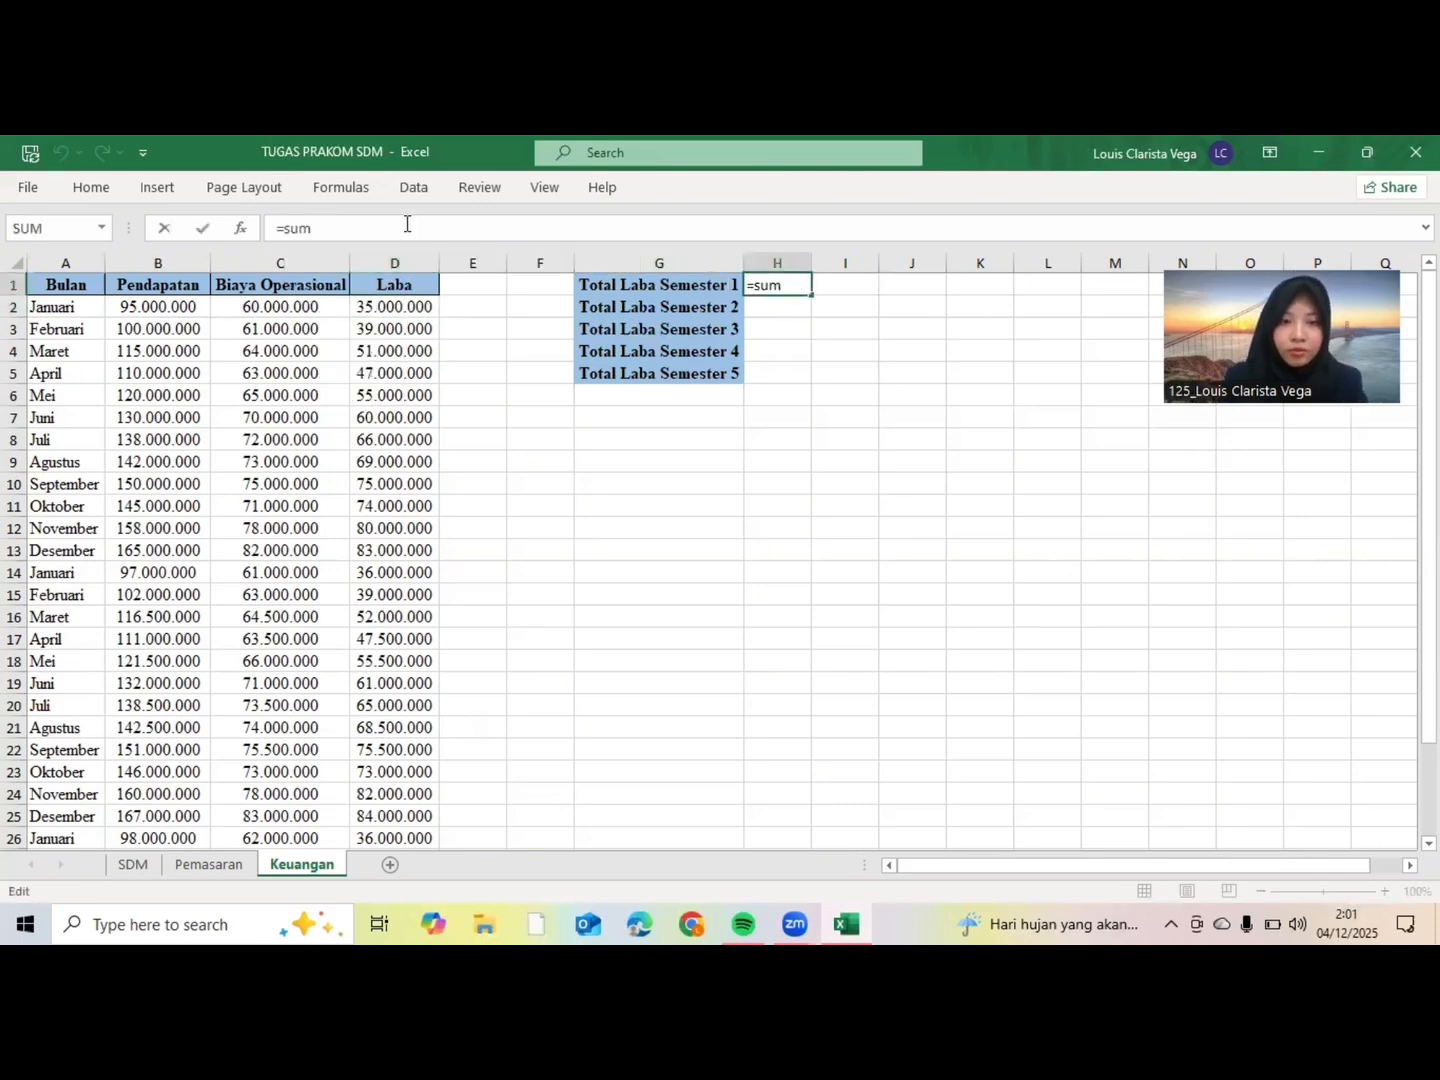
text(()
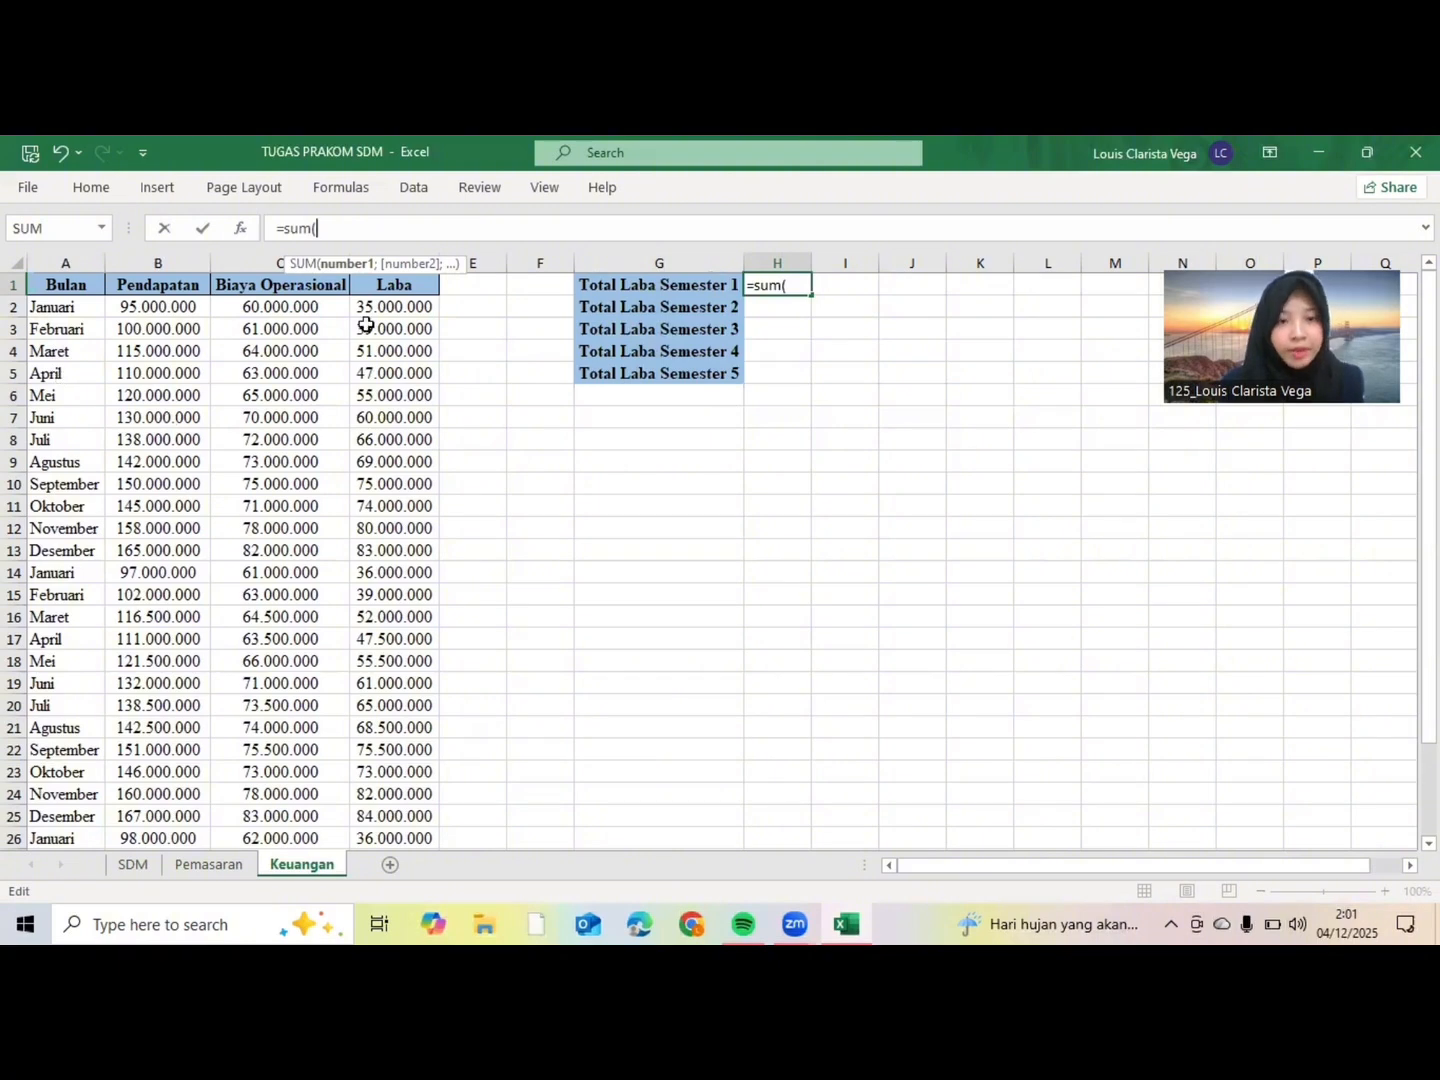
click(393, 310)
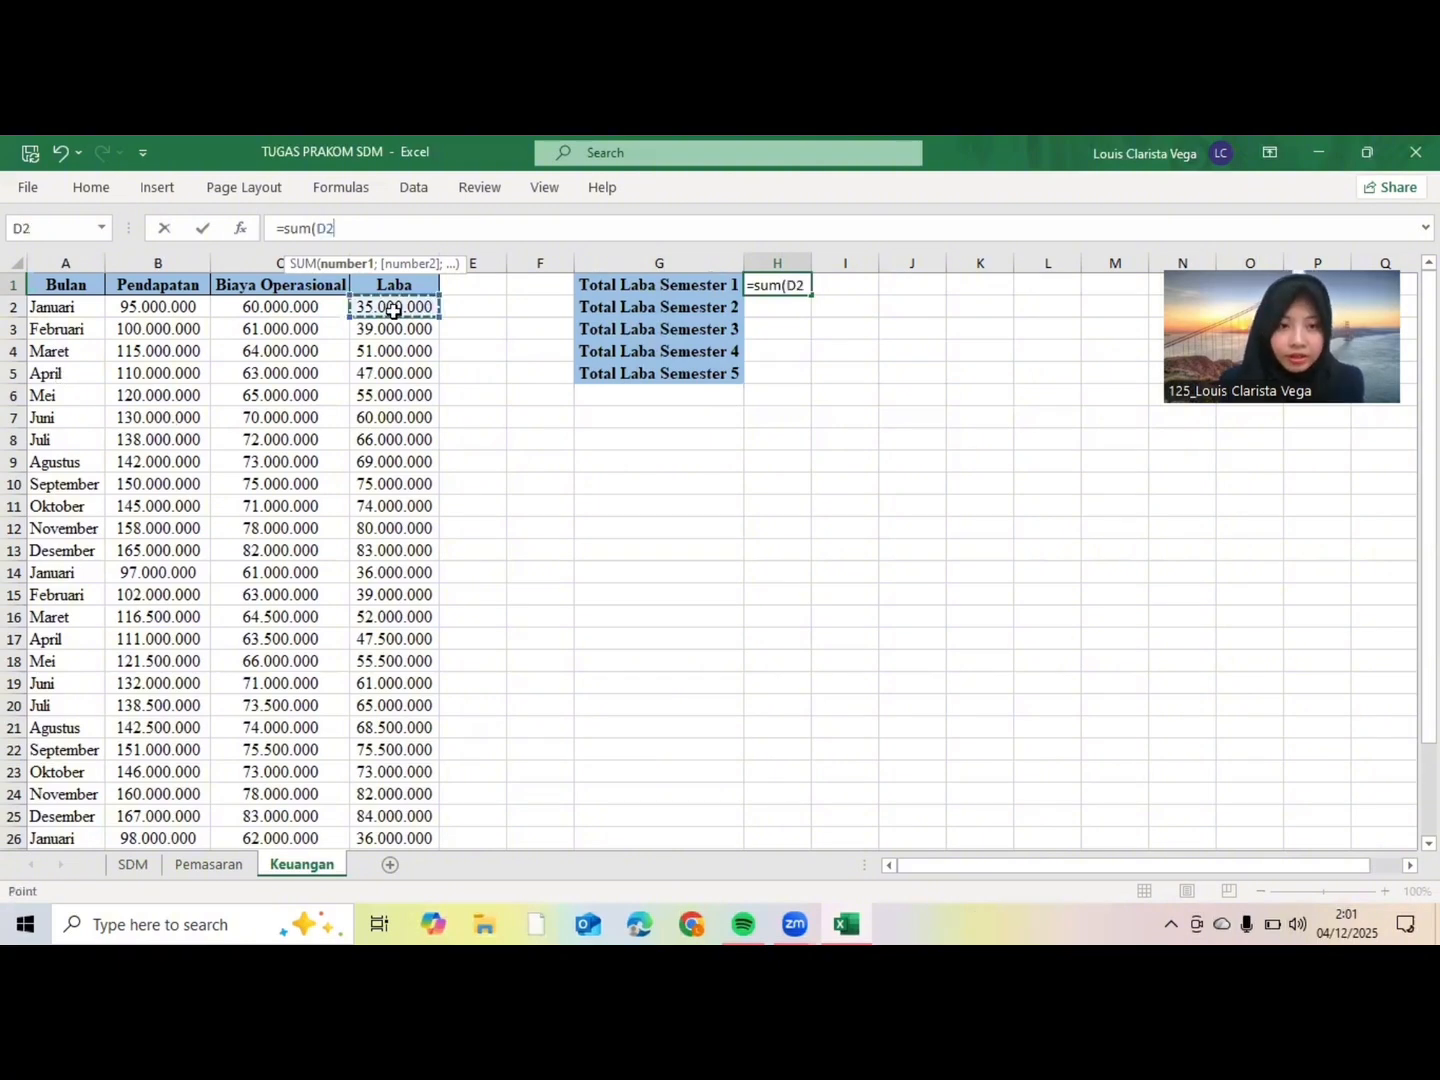
key(shift+Down)
key(shift+Down)
key(shift+Down)
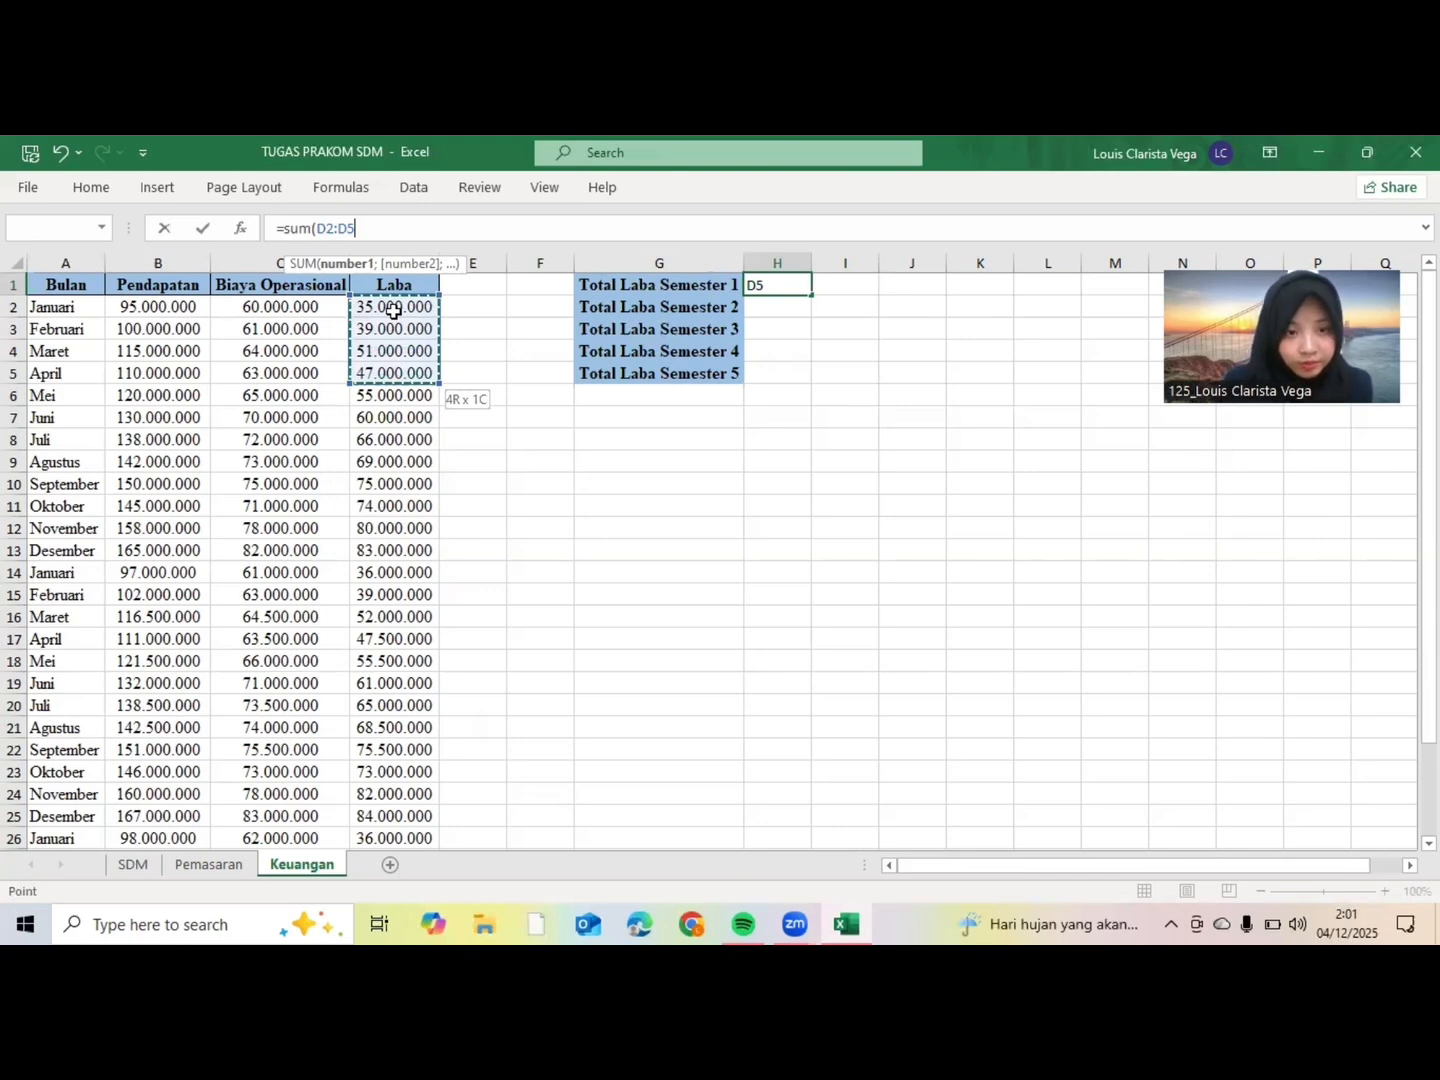
key(shift+Down)
key(shift+Down)
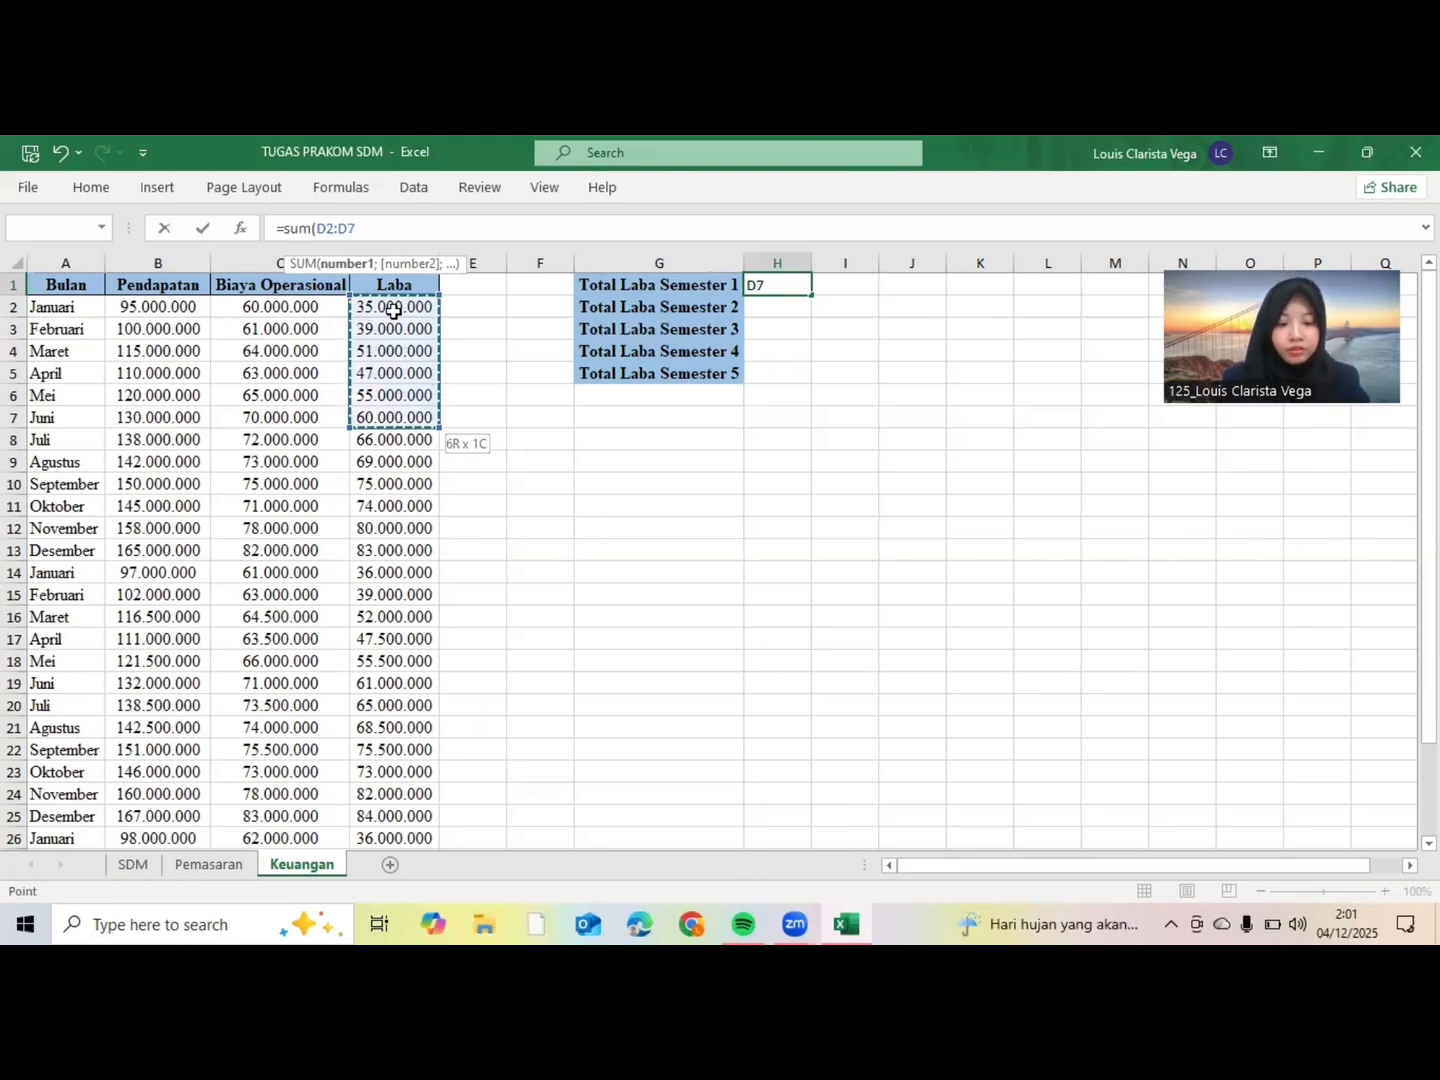
text())
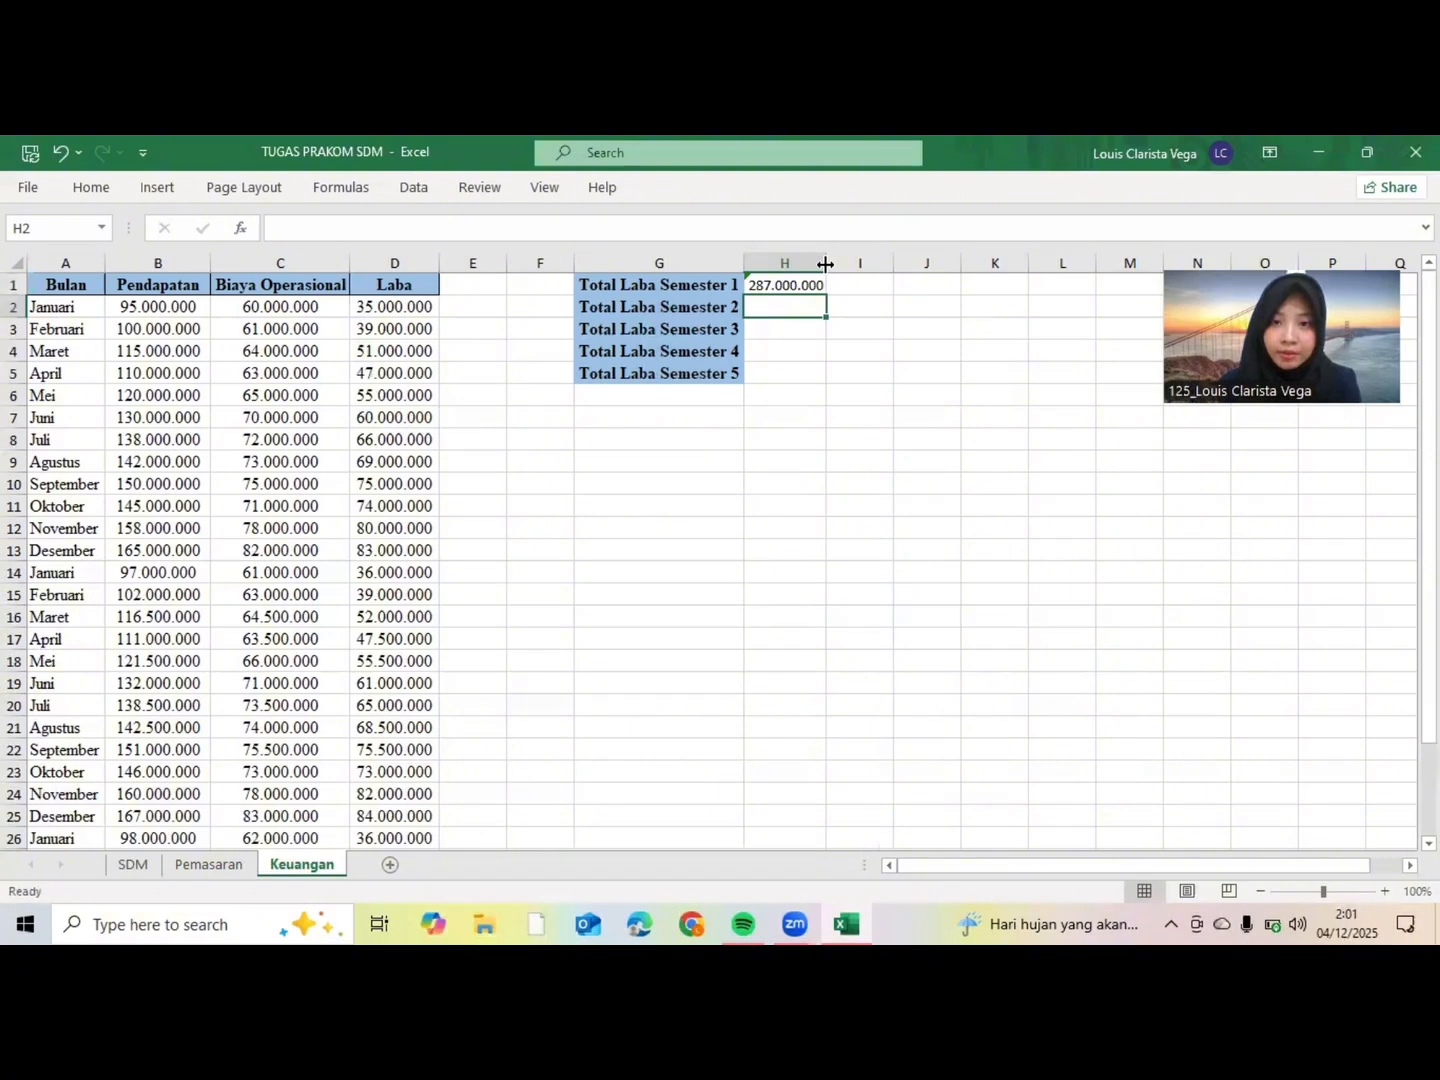
drag(826, 264, 857, 265)
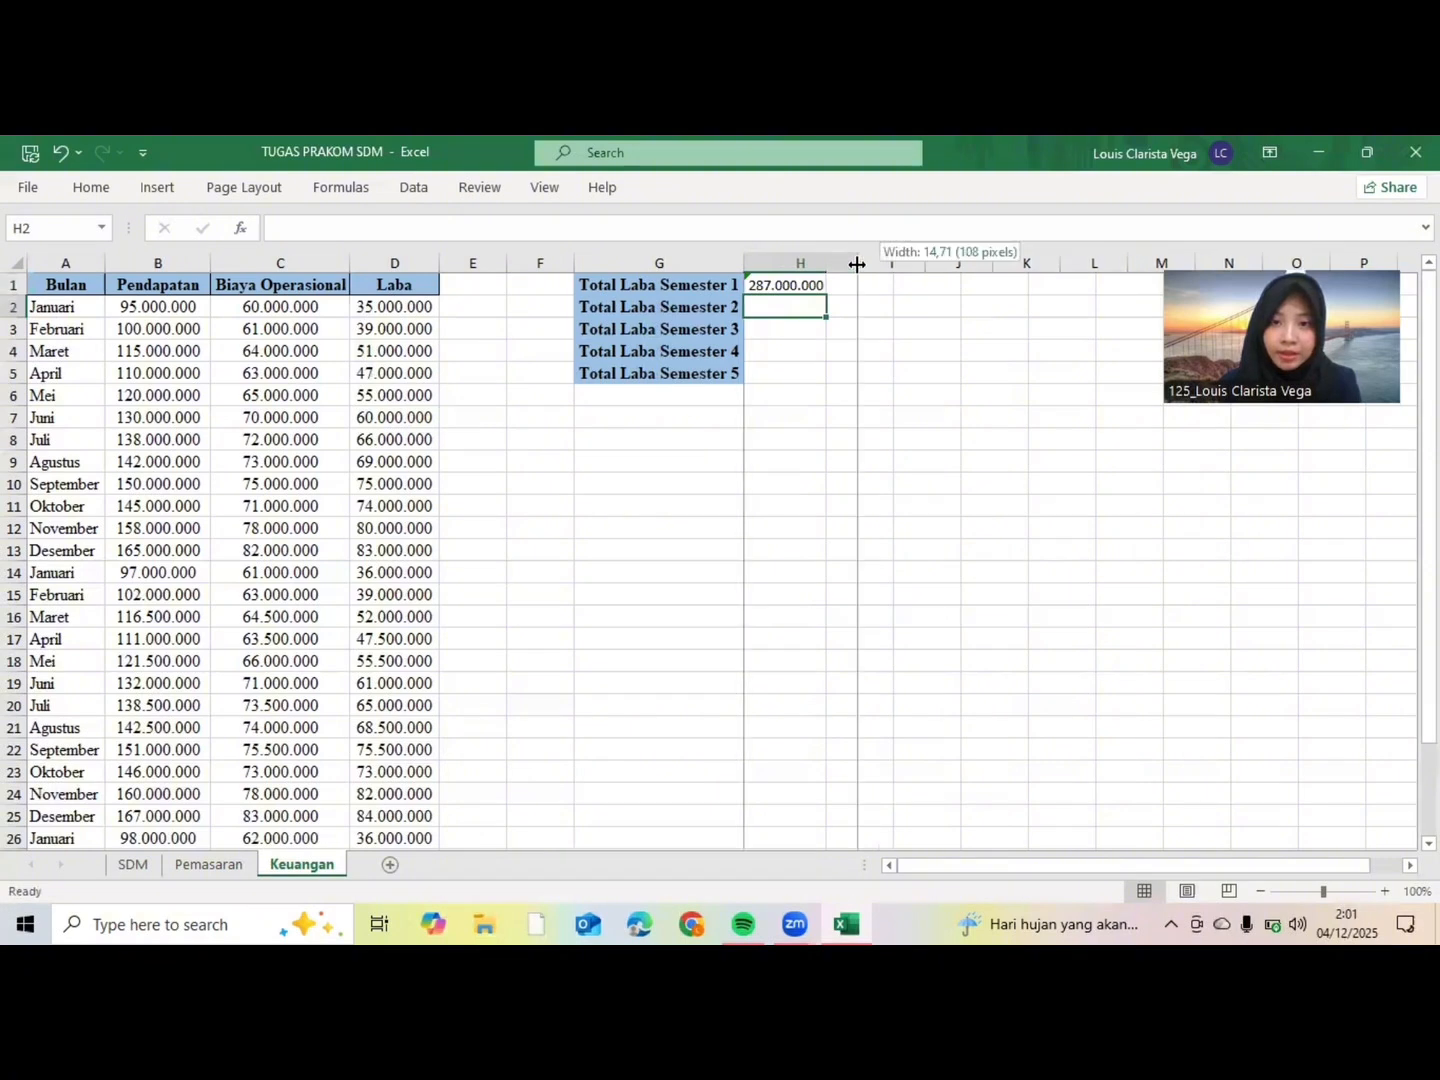
click(793, 286)
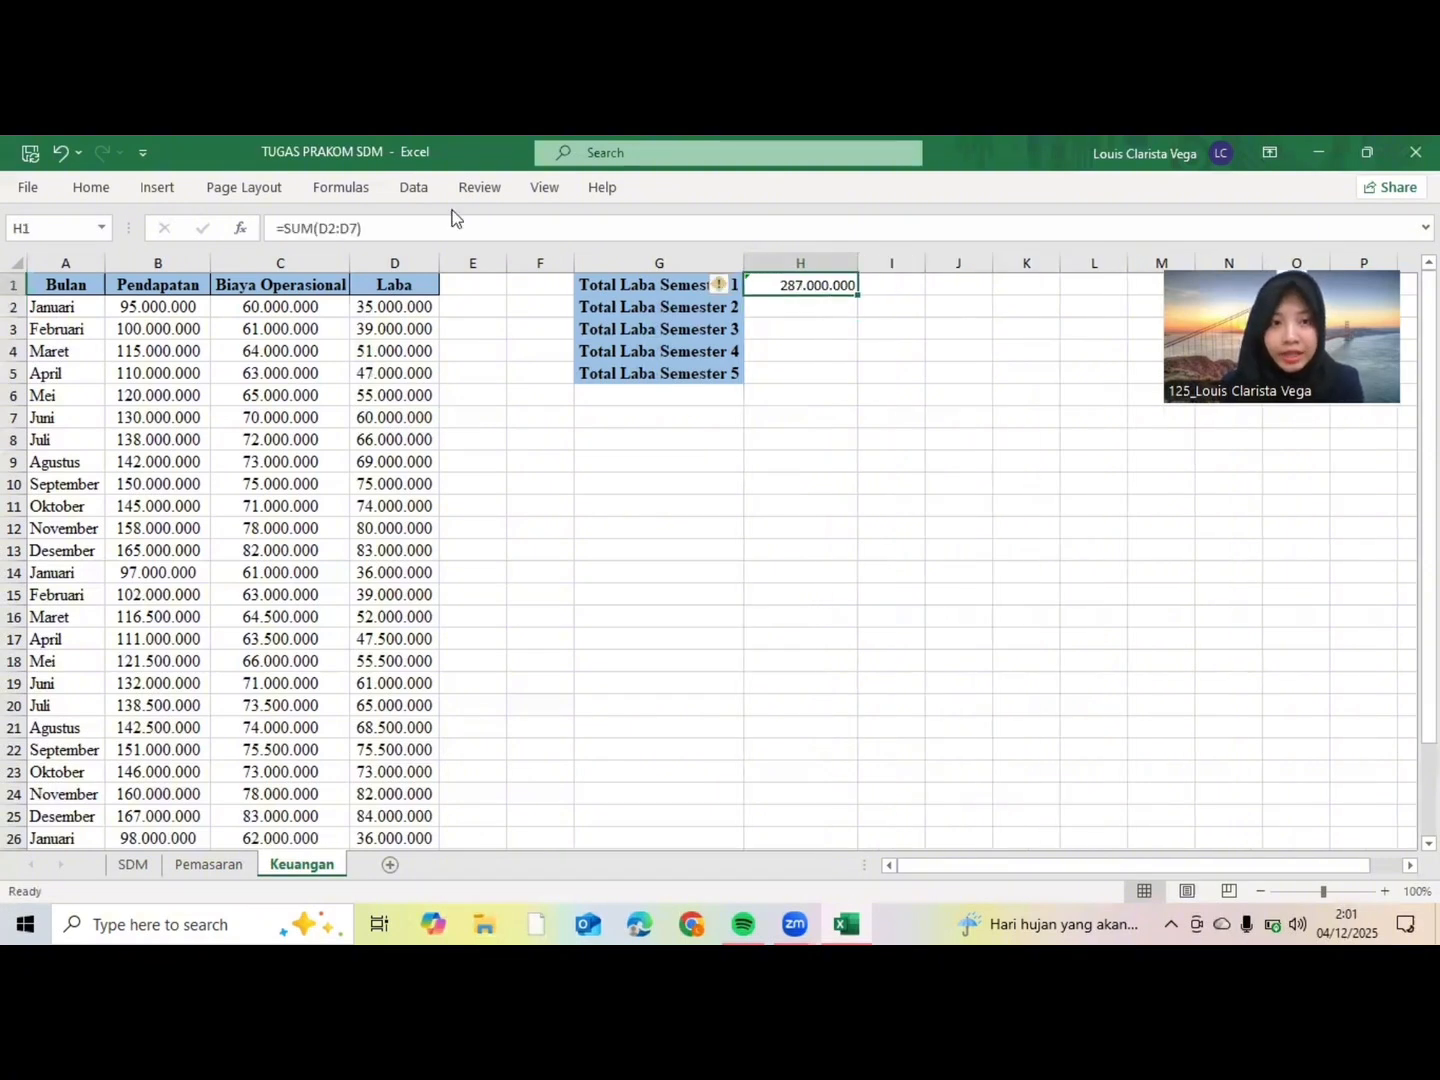
click(350, 189)
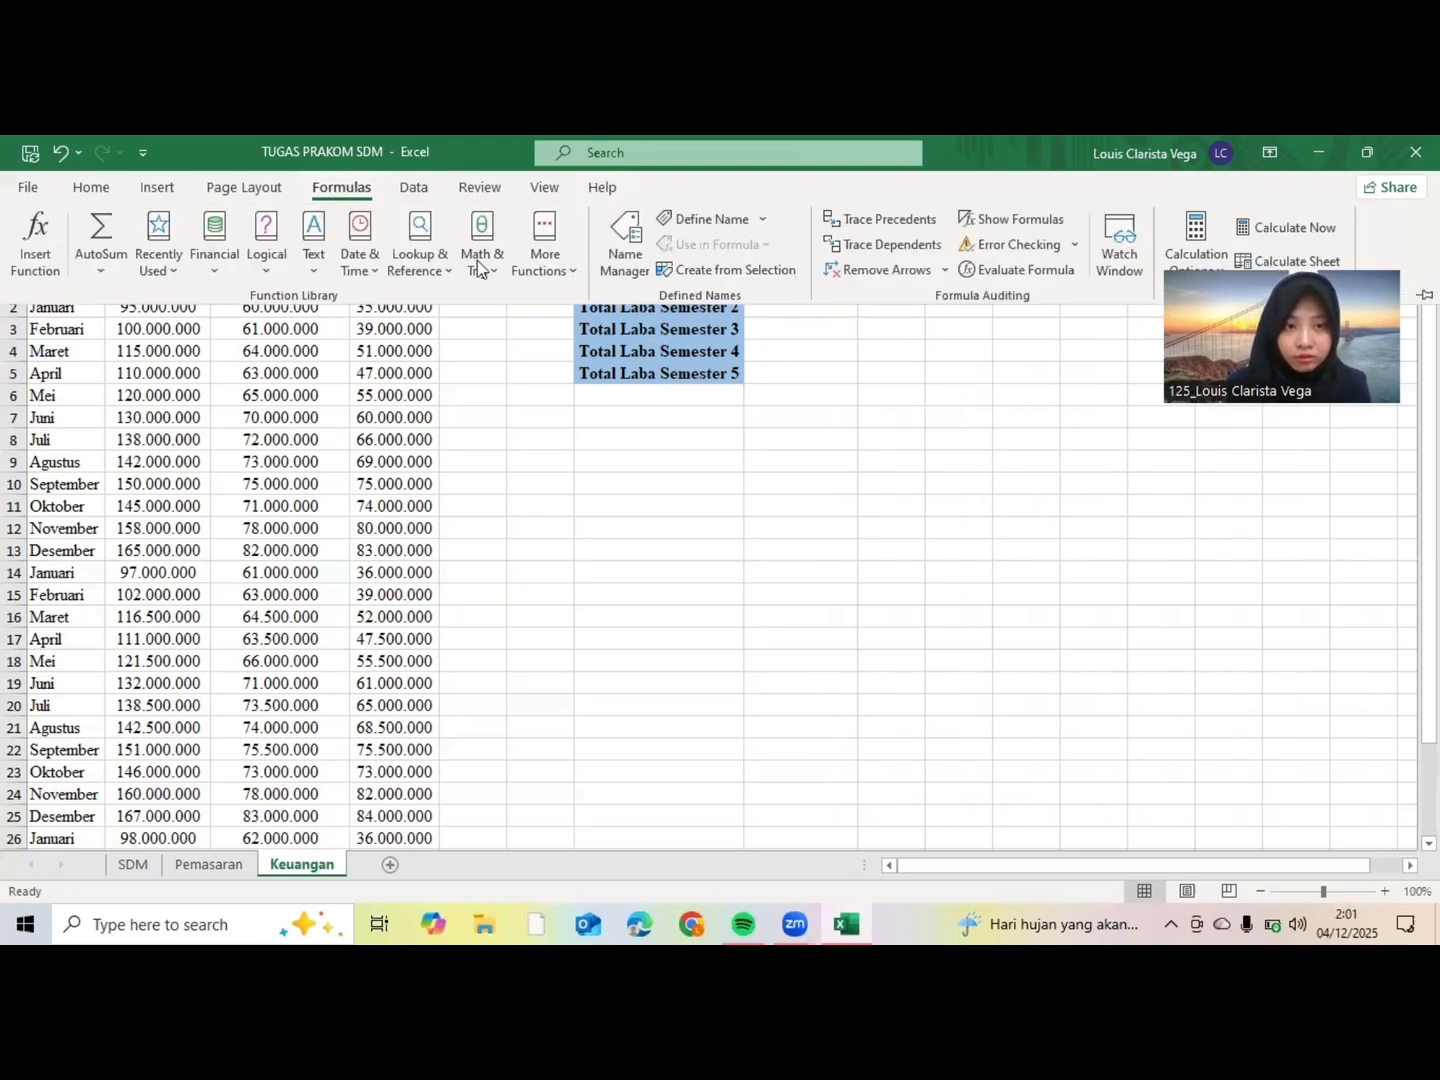
click(222, 258)
key(Escape)
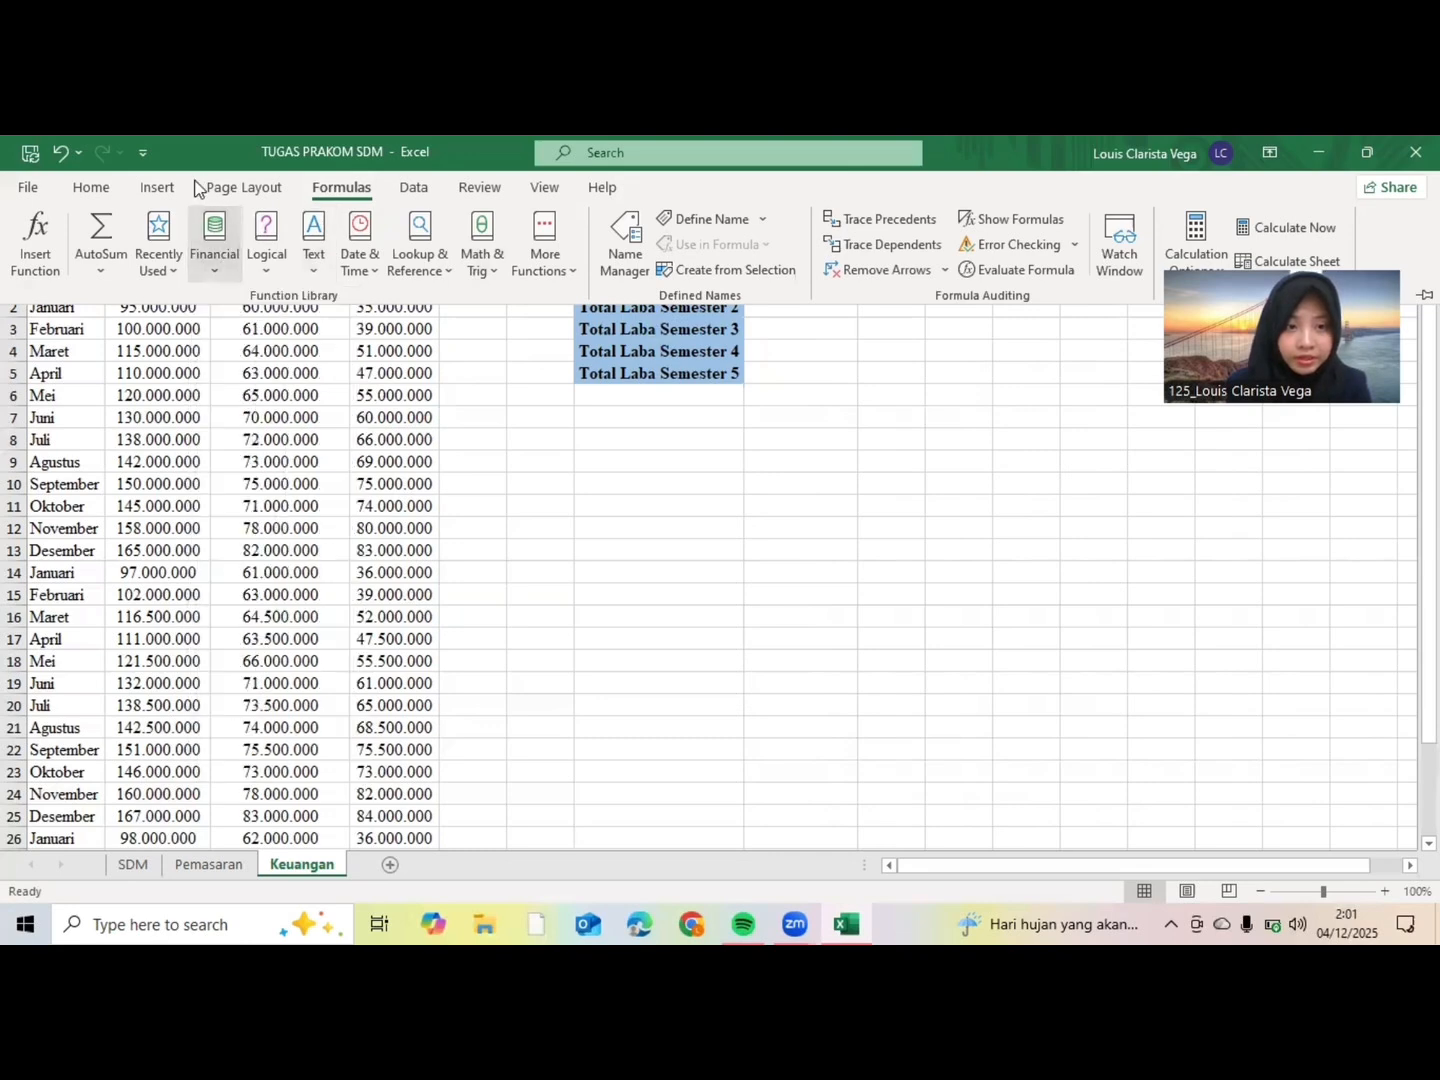
click(895, 323)
Step: Enter =SUM(D9:E10) in H2 as the Total Laba Semester 2 formula
click(815, 301)
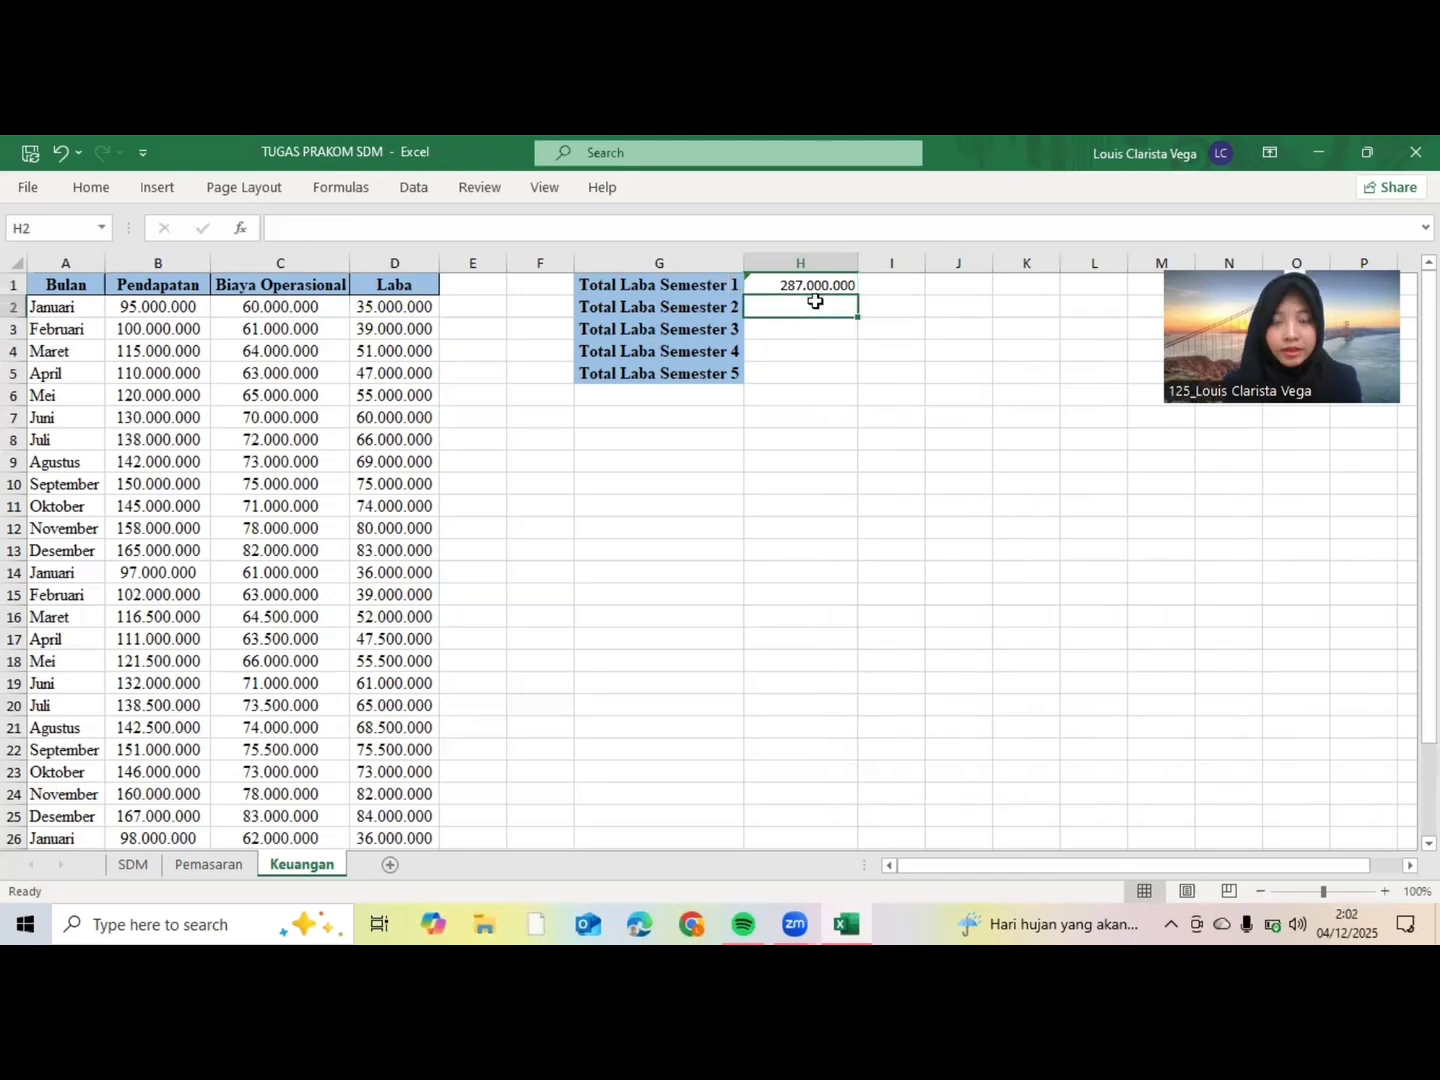
click(398, 228)
text(=s)
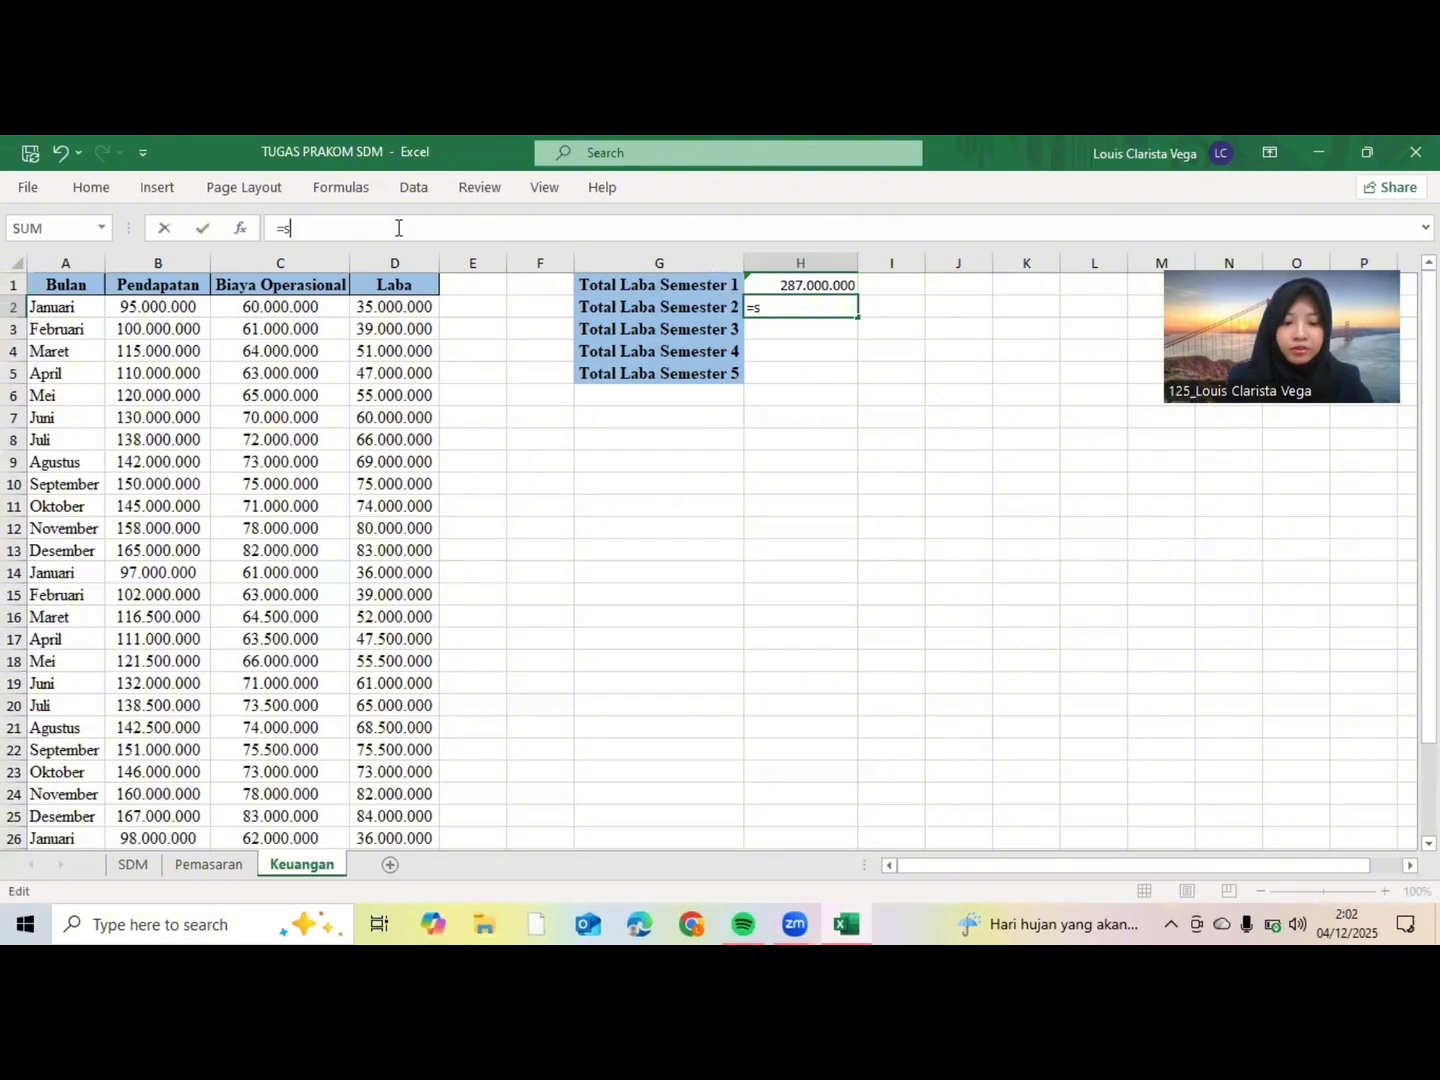
text(um()
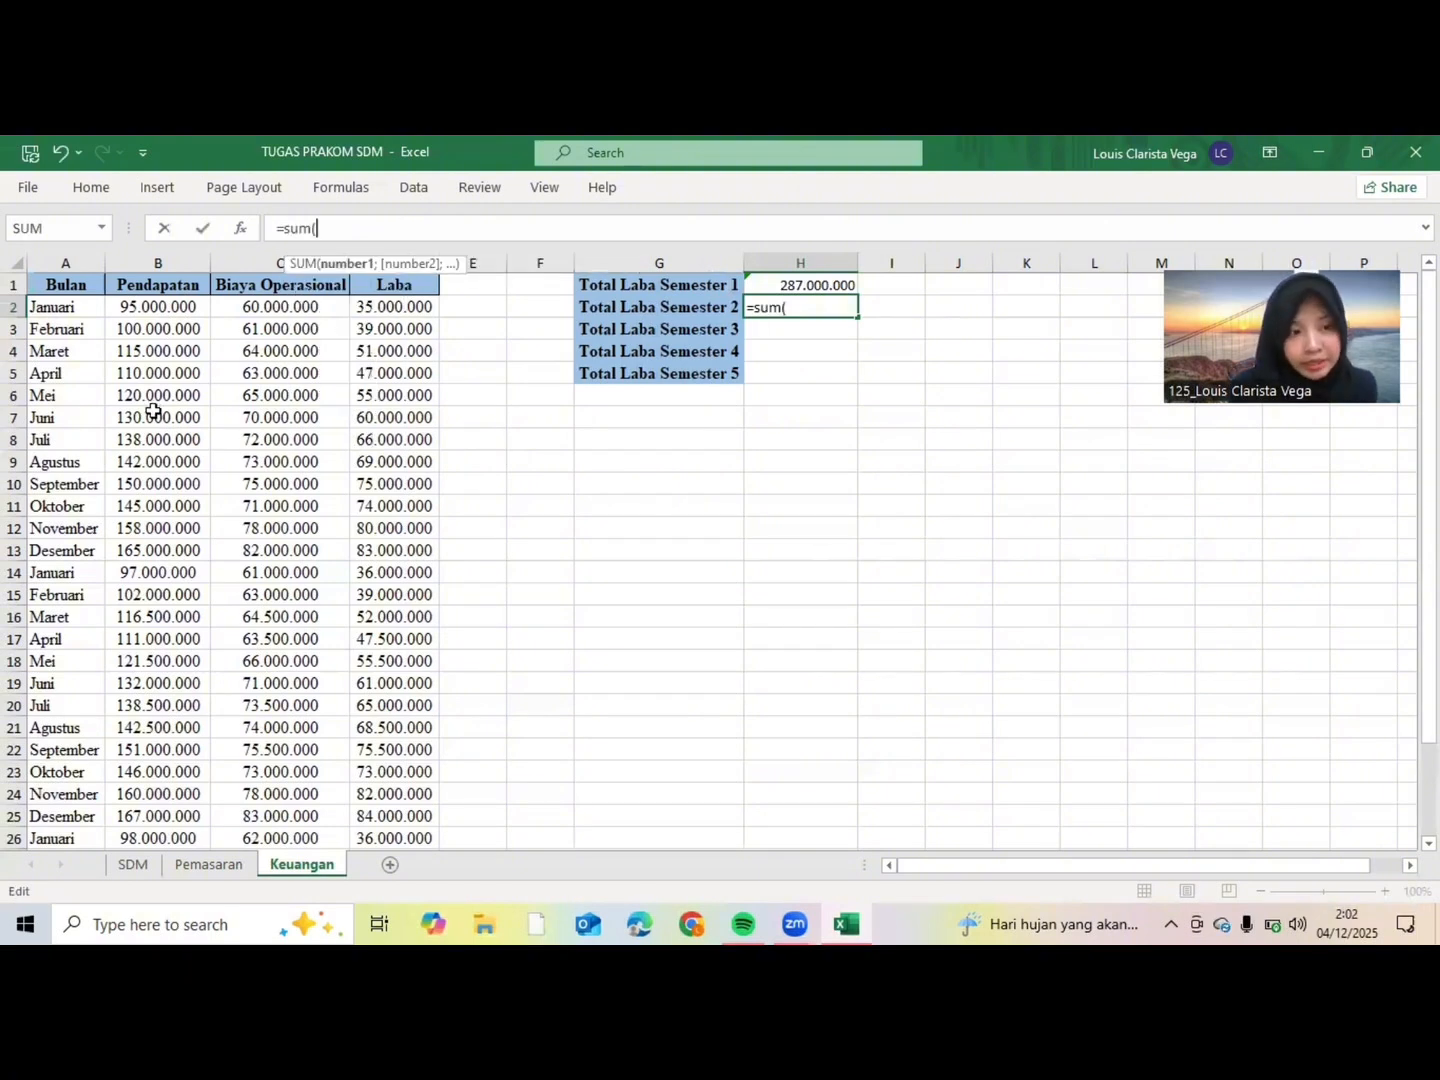
click(413, 442)
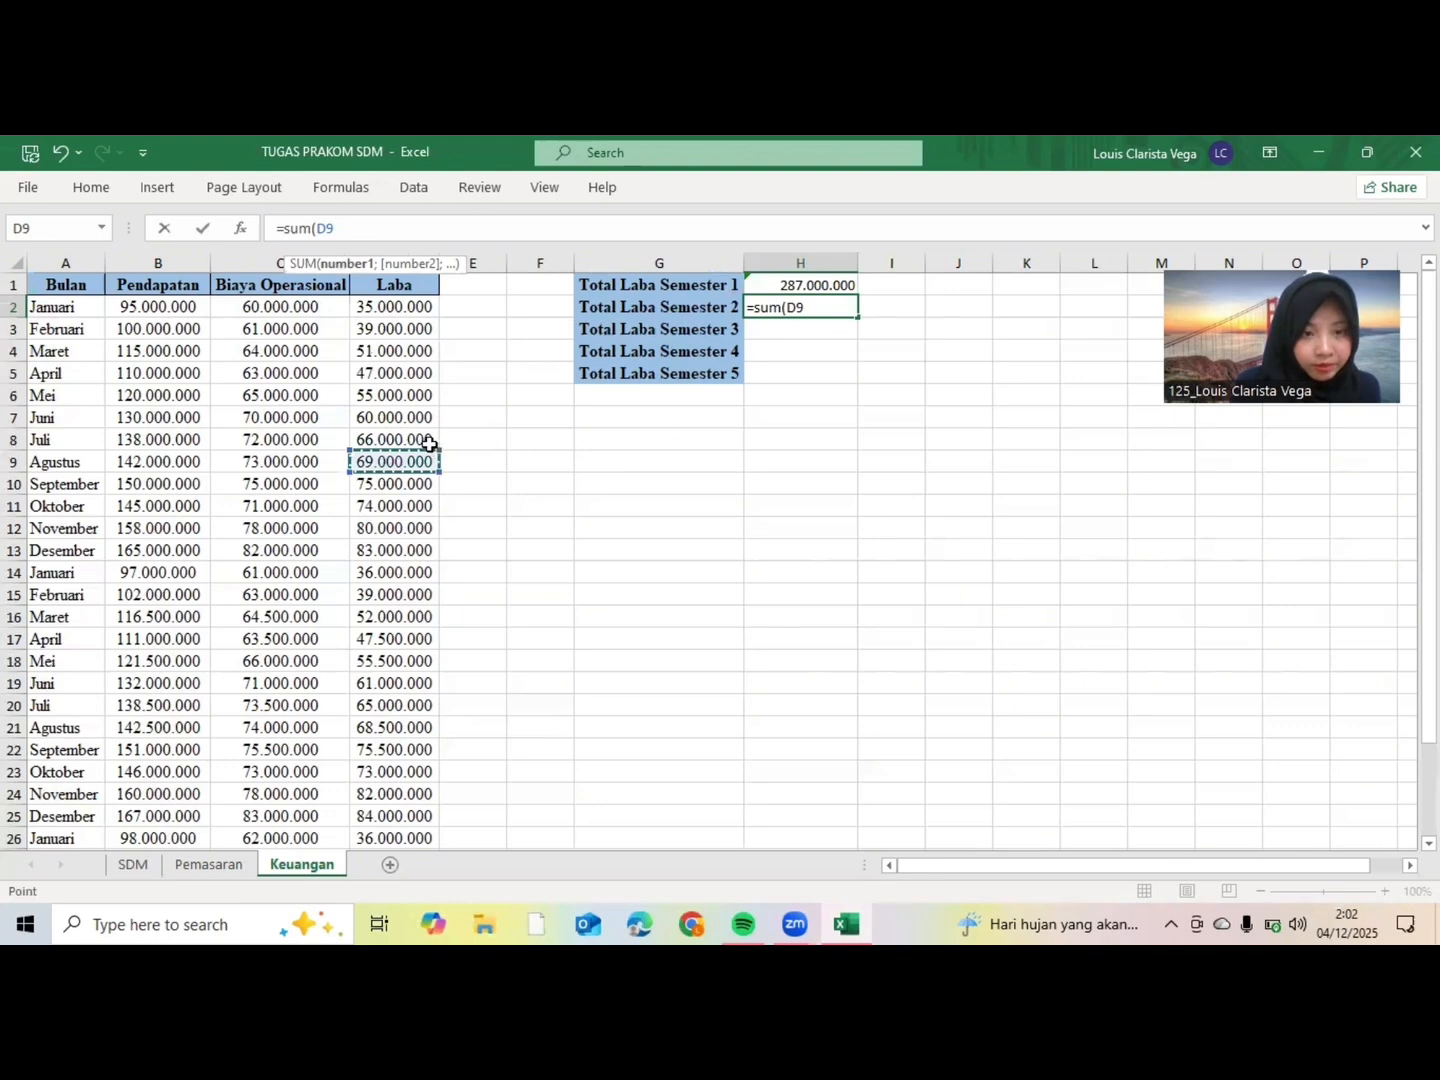
drag(429, 448, 481, 488)
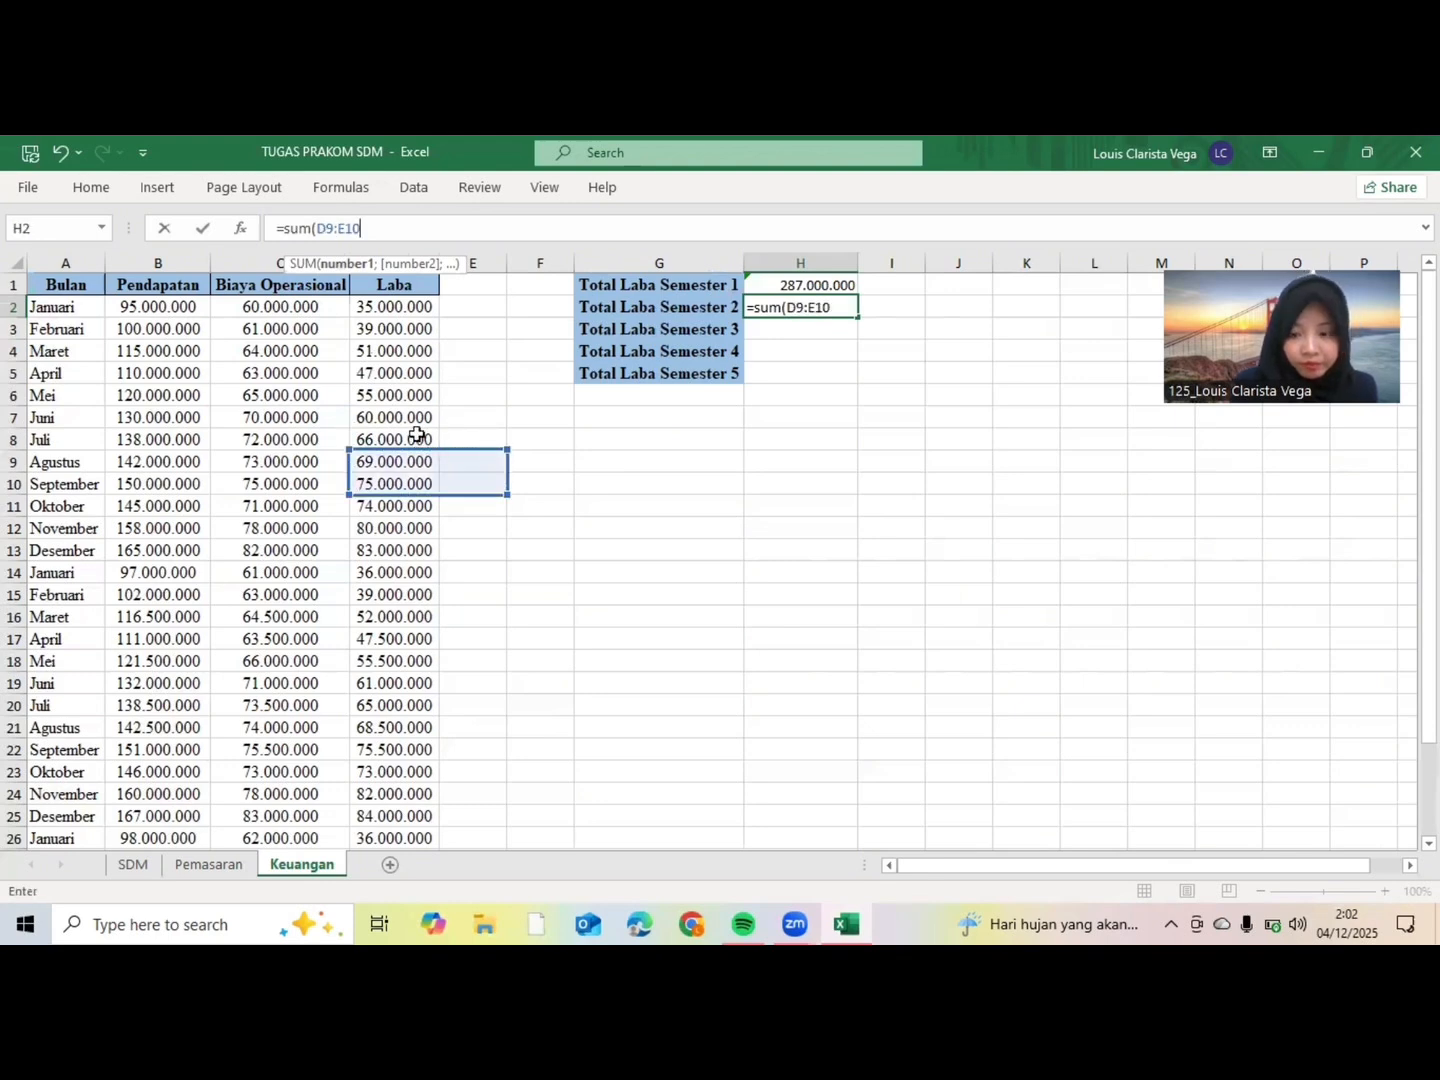
key(Return)
Step: Correct the Total Laba Semester 2 formula in H2 to =SUM(D8:D12)
click(417, 436)
key(shift+Down)
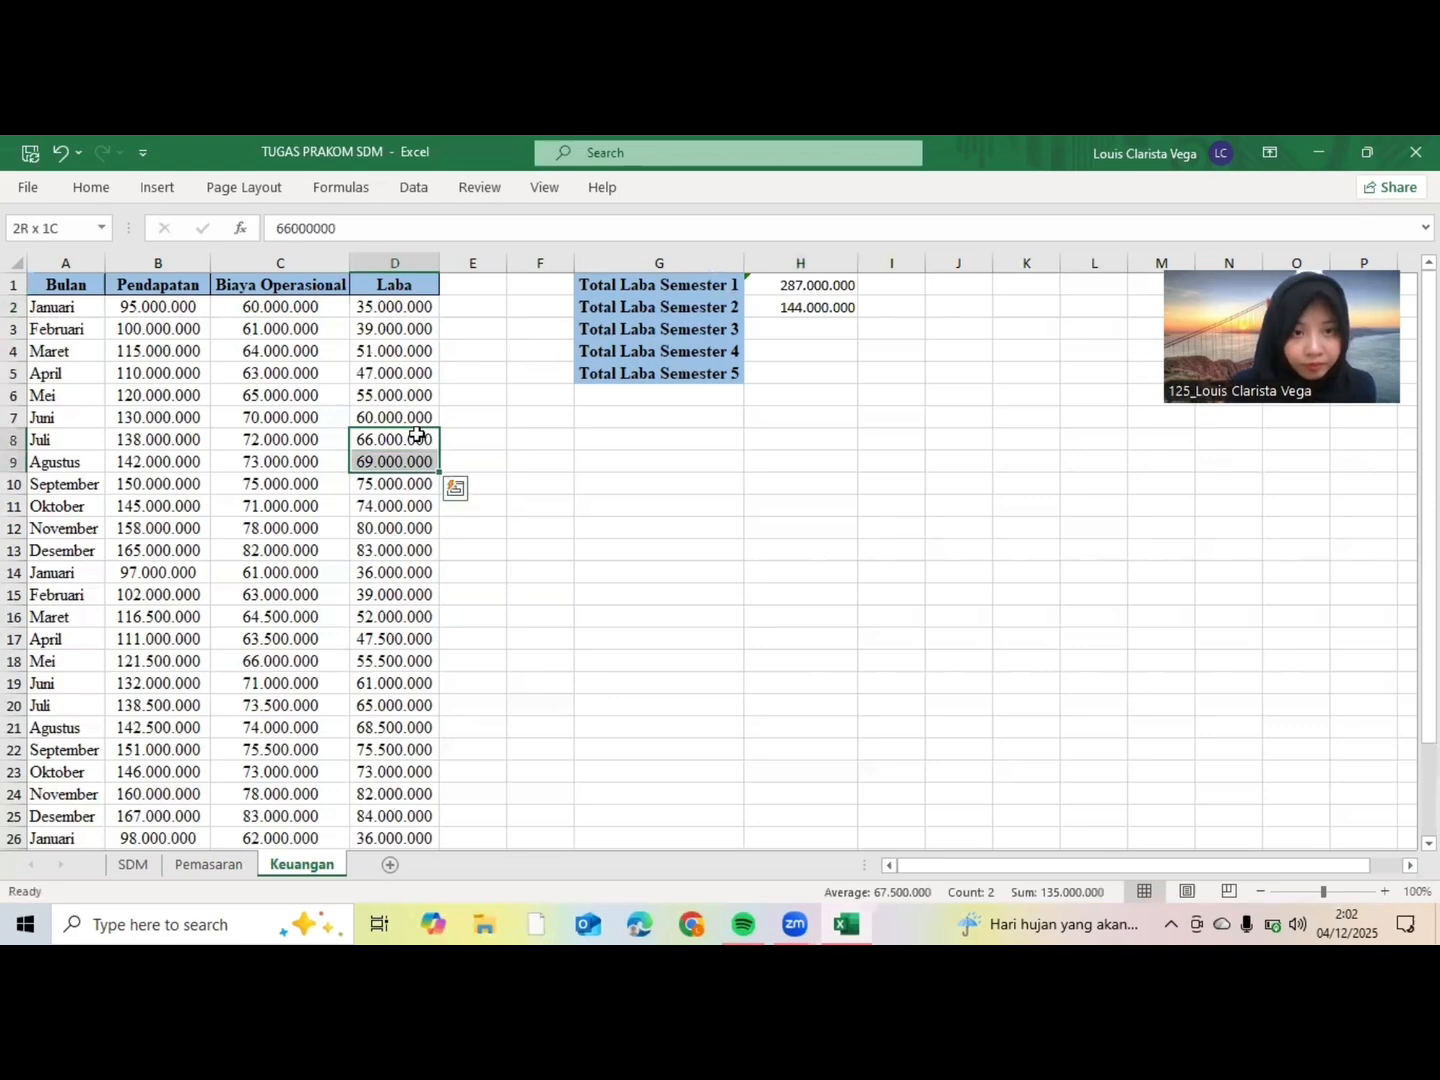
click(800, 307)
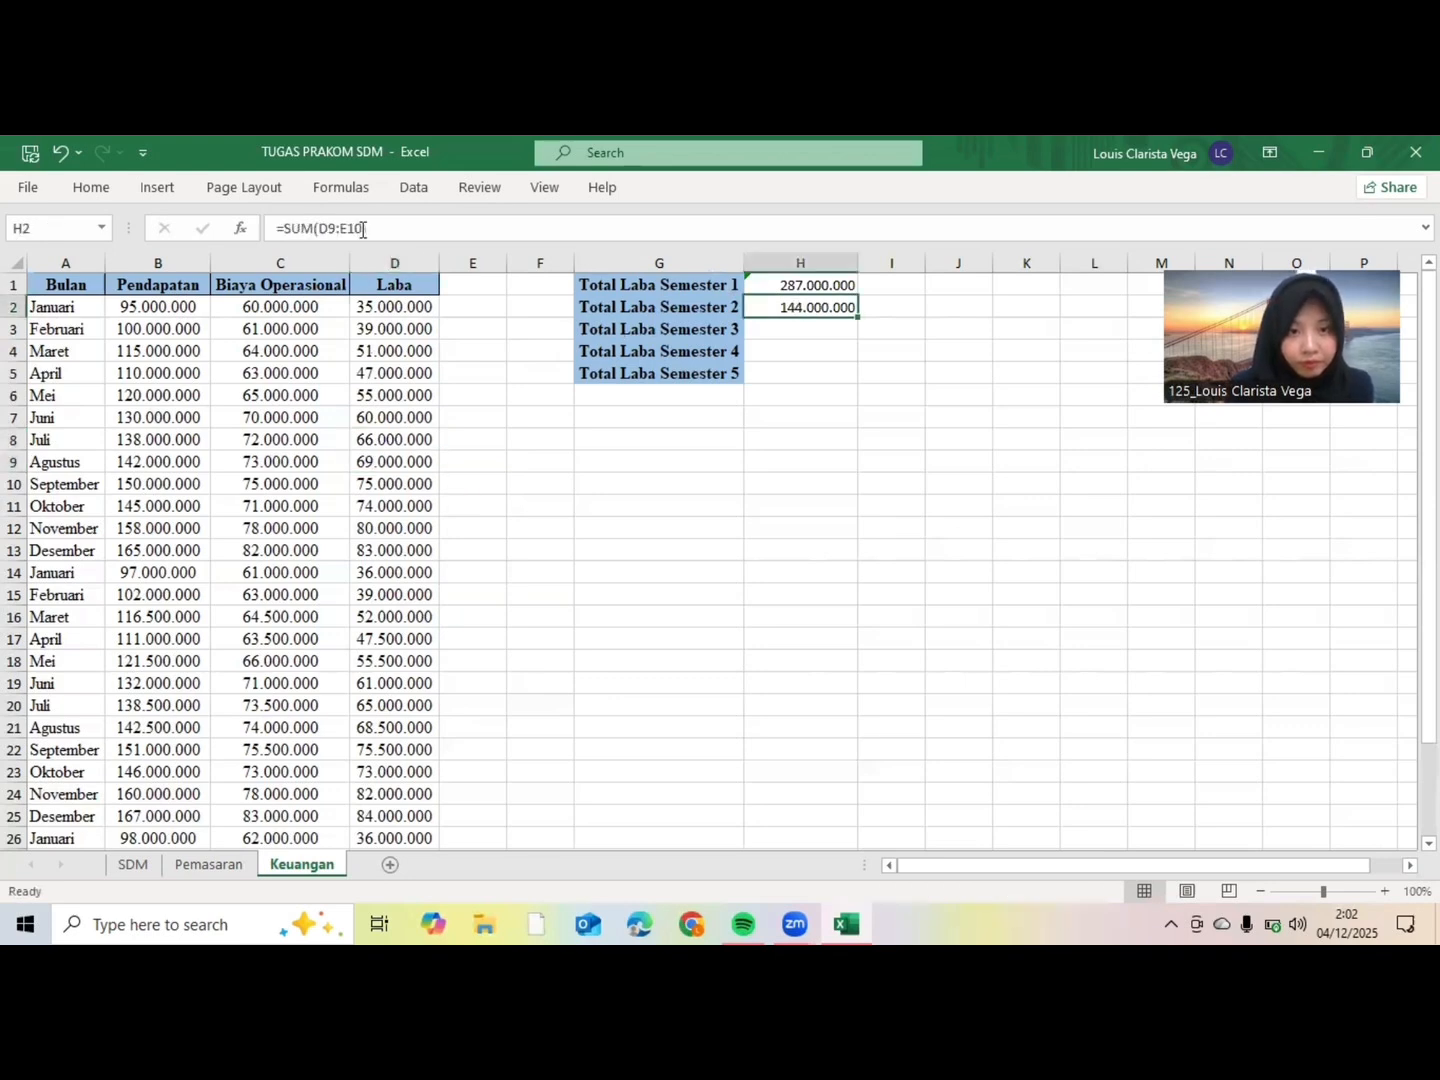
click(364, 230)
key(BackSpace)
key(BackSpace)
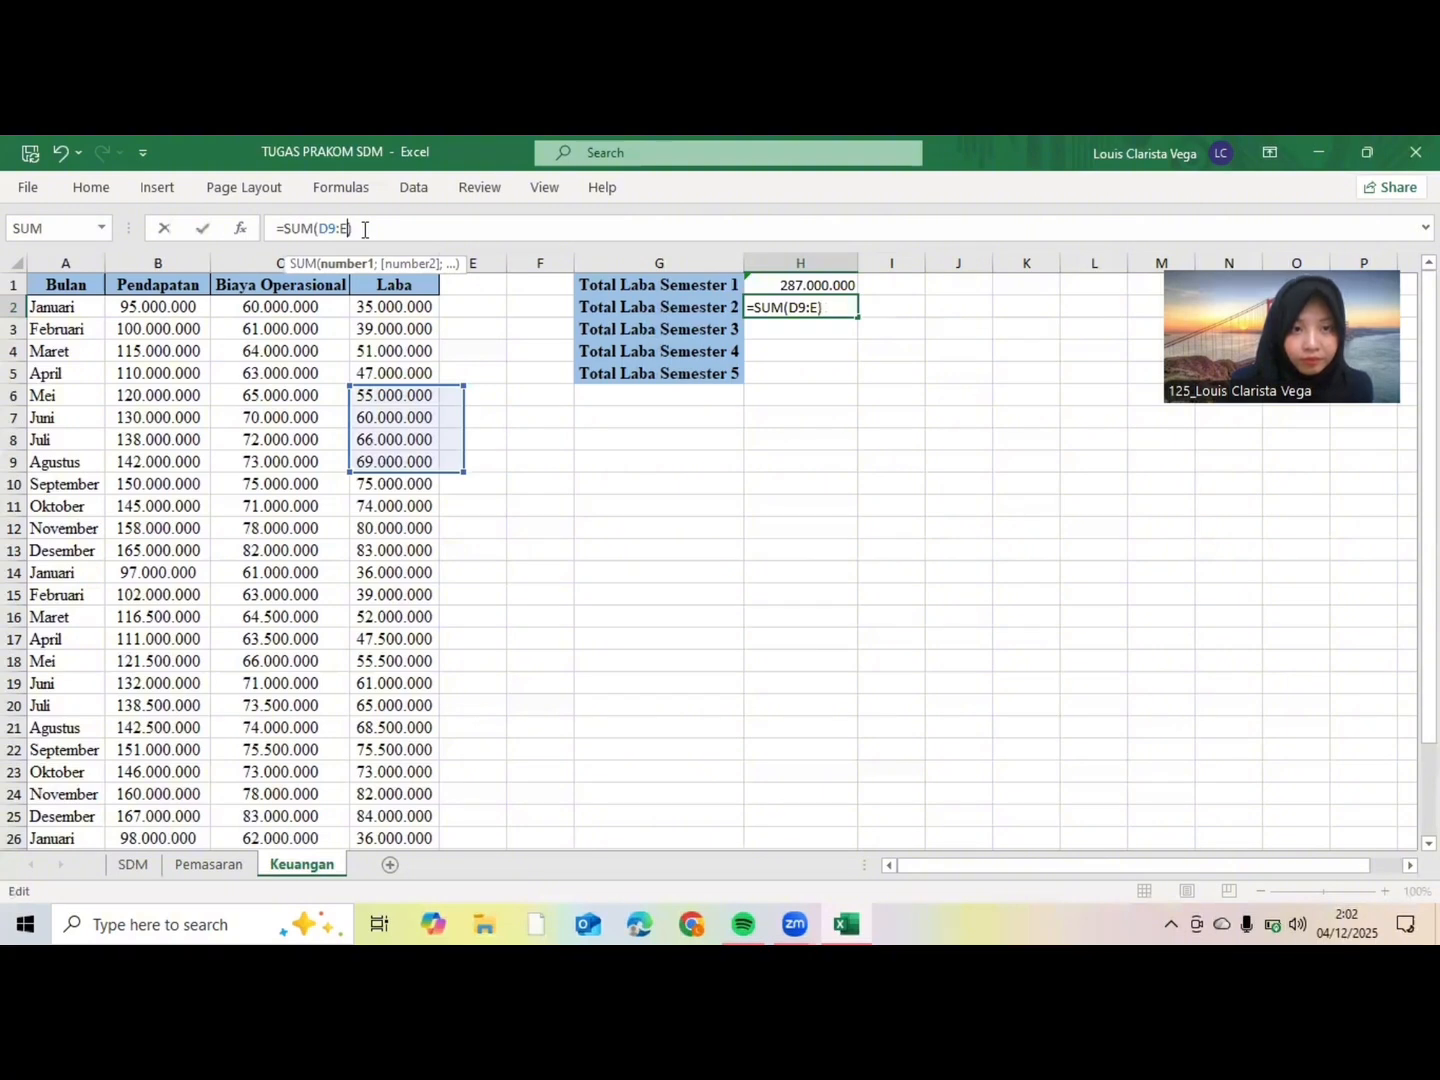
key(BackSpace)
key(BackSpace)
key(BackSpace)
key(BackSpace)
click(401, 440)
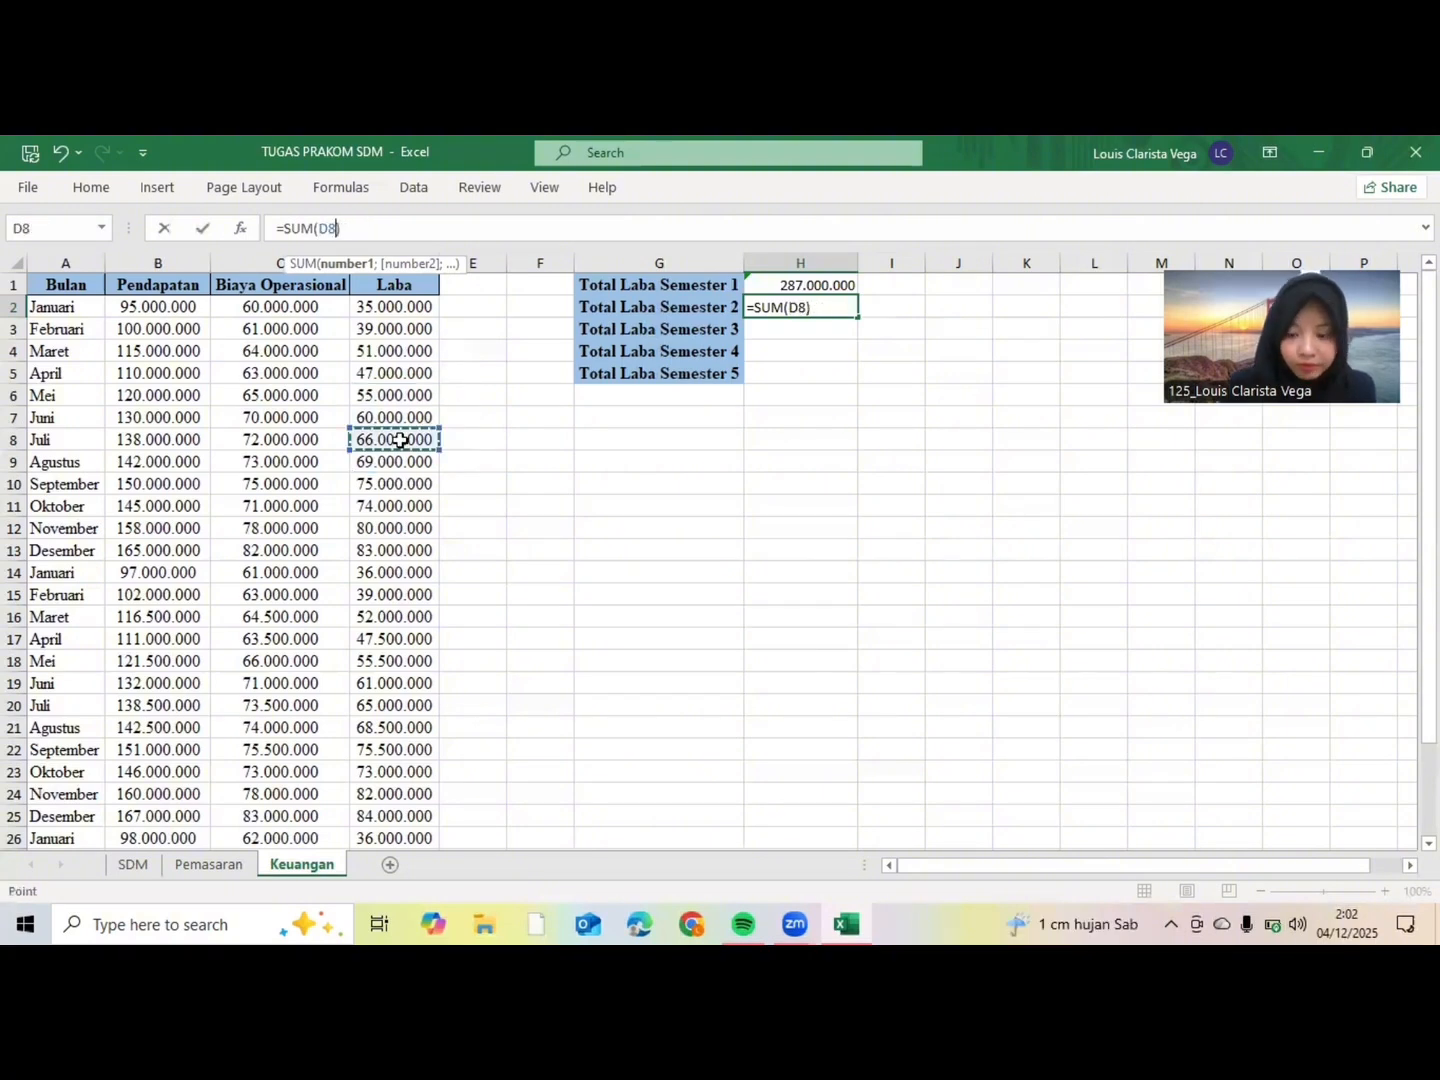
key(shift+Down)
key(shift+Down)
key(shift+Down)
key(shift+Down)
key(Return)
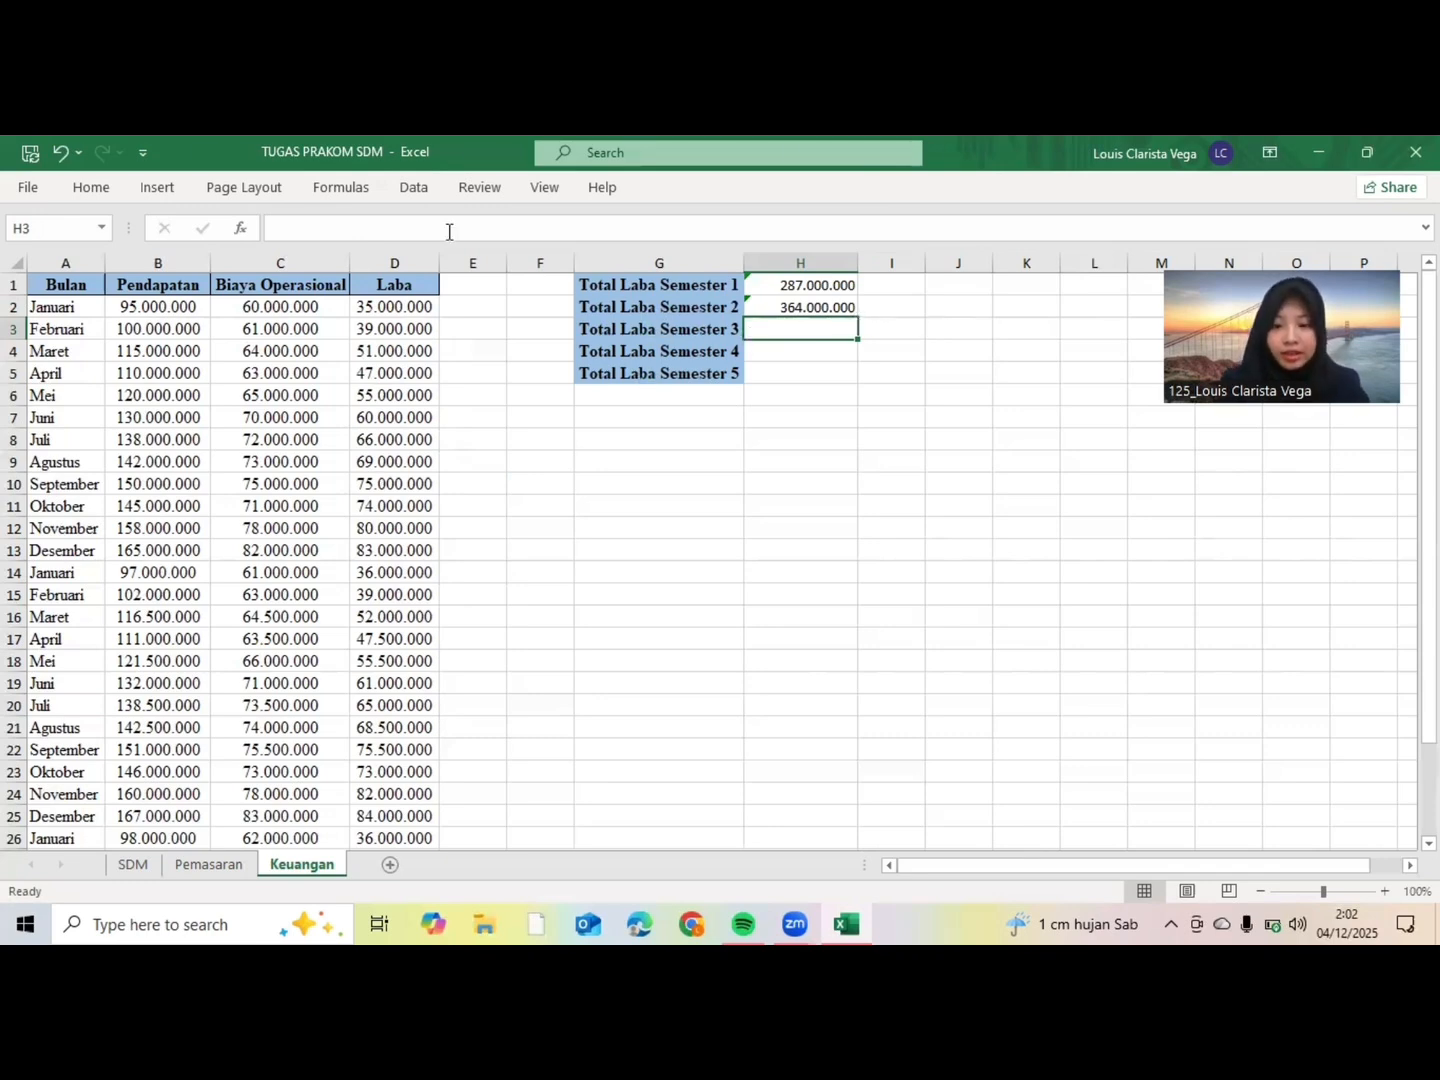
Step: Total the second year's Januari to Juni Laba in H3 with =SUM(D14:D19)
key(F2)
text(=sum()
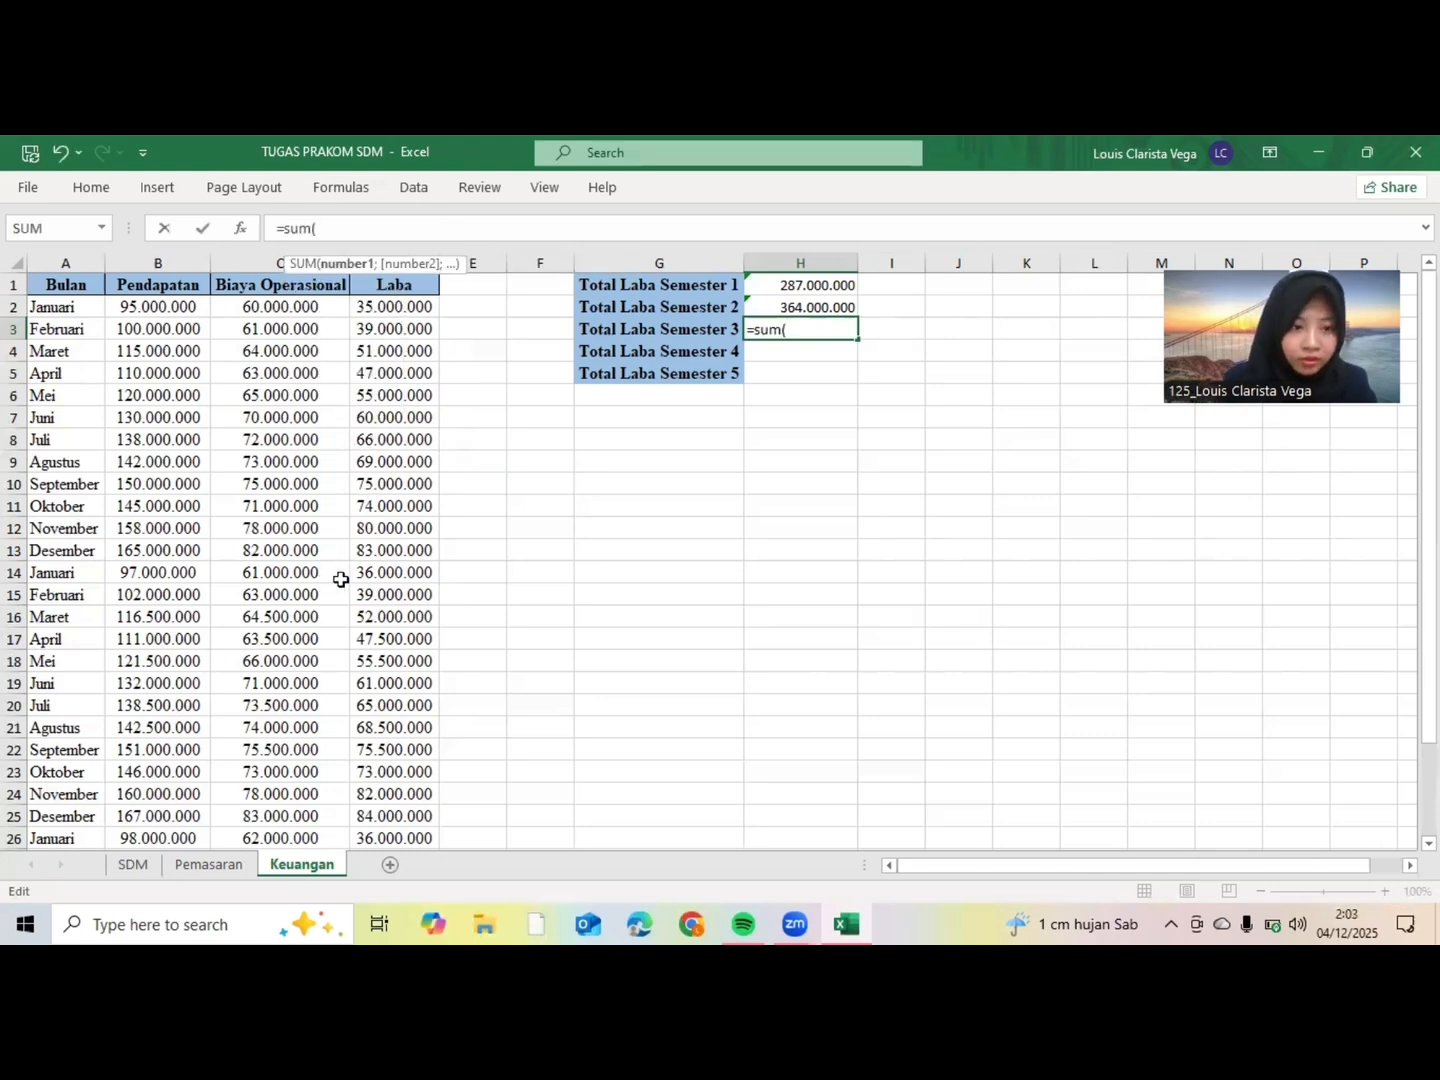
click(391, 571)
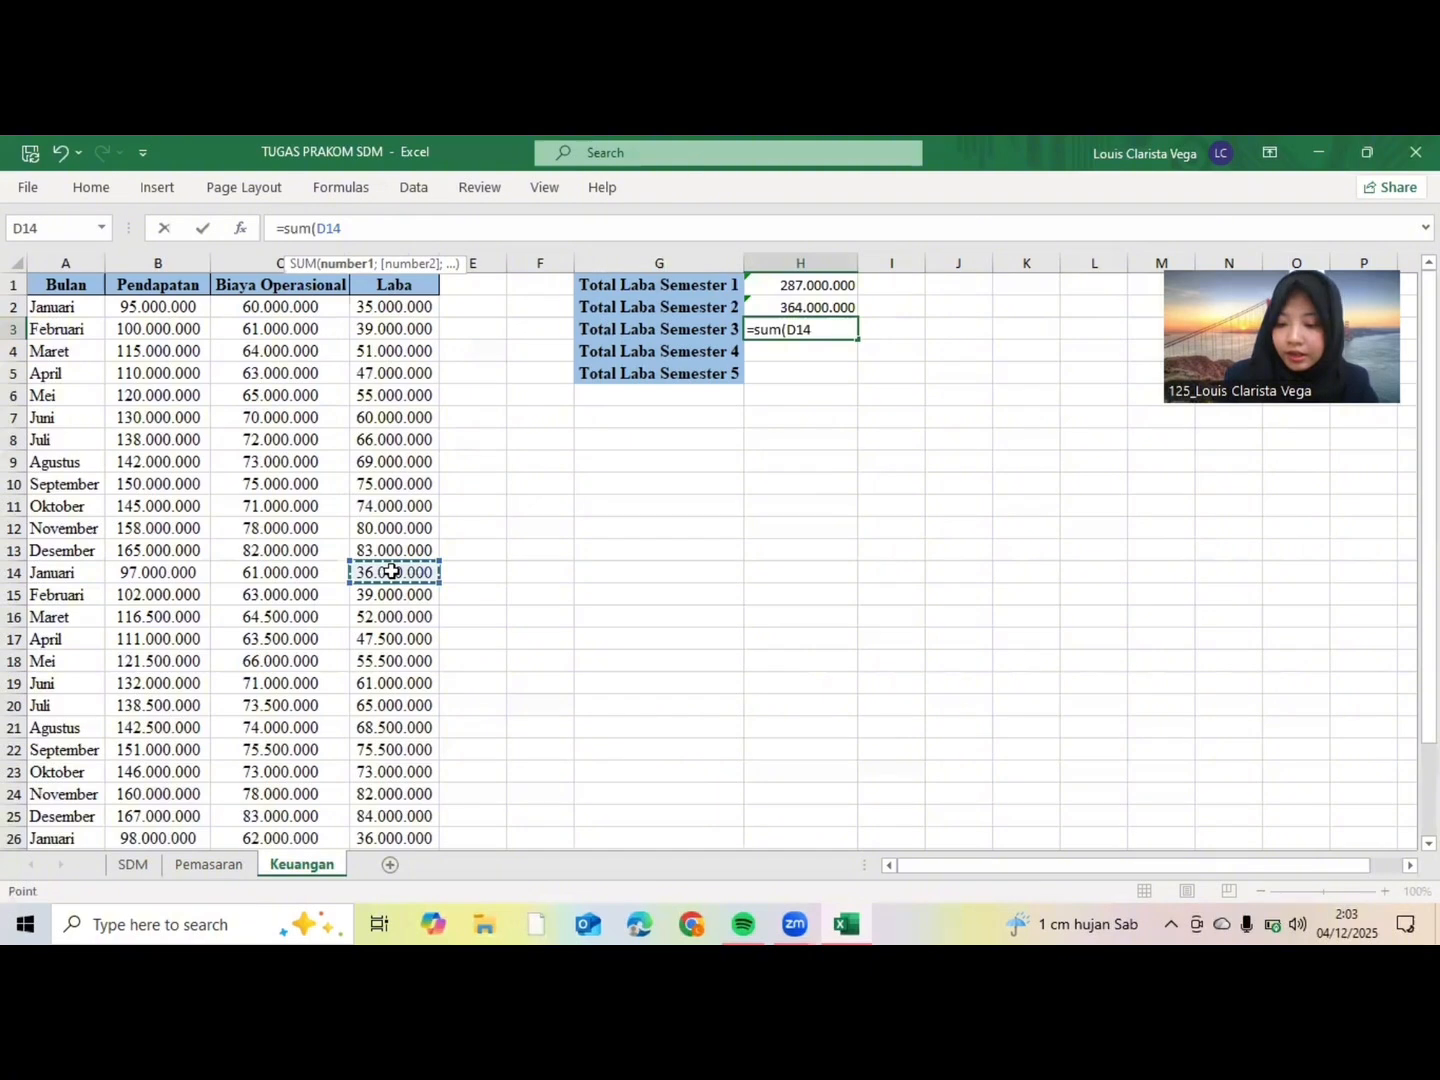
key(shift+Down)
key(shift+Down)
key(shift+Down)
key(shift+Down)
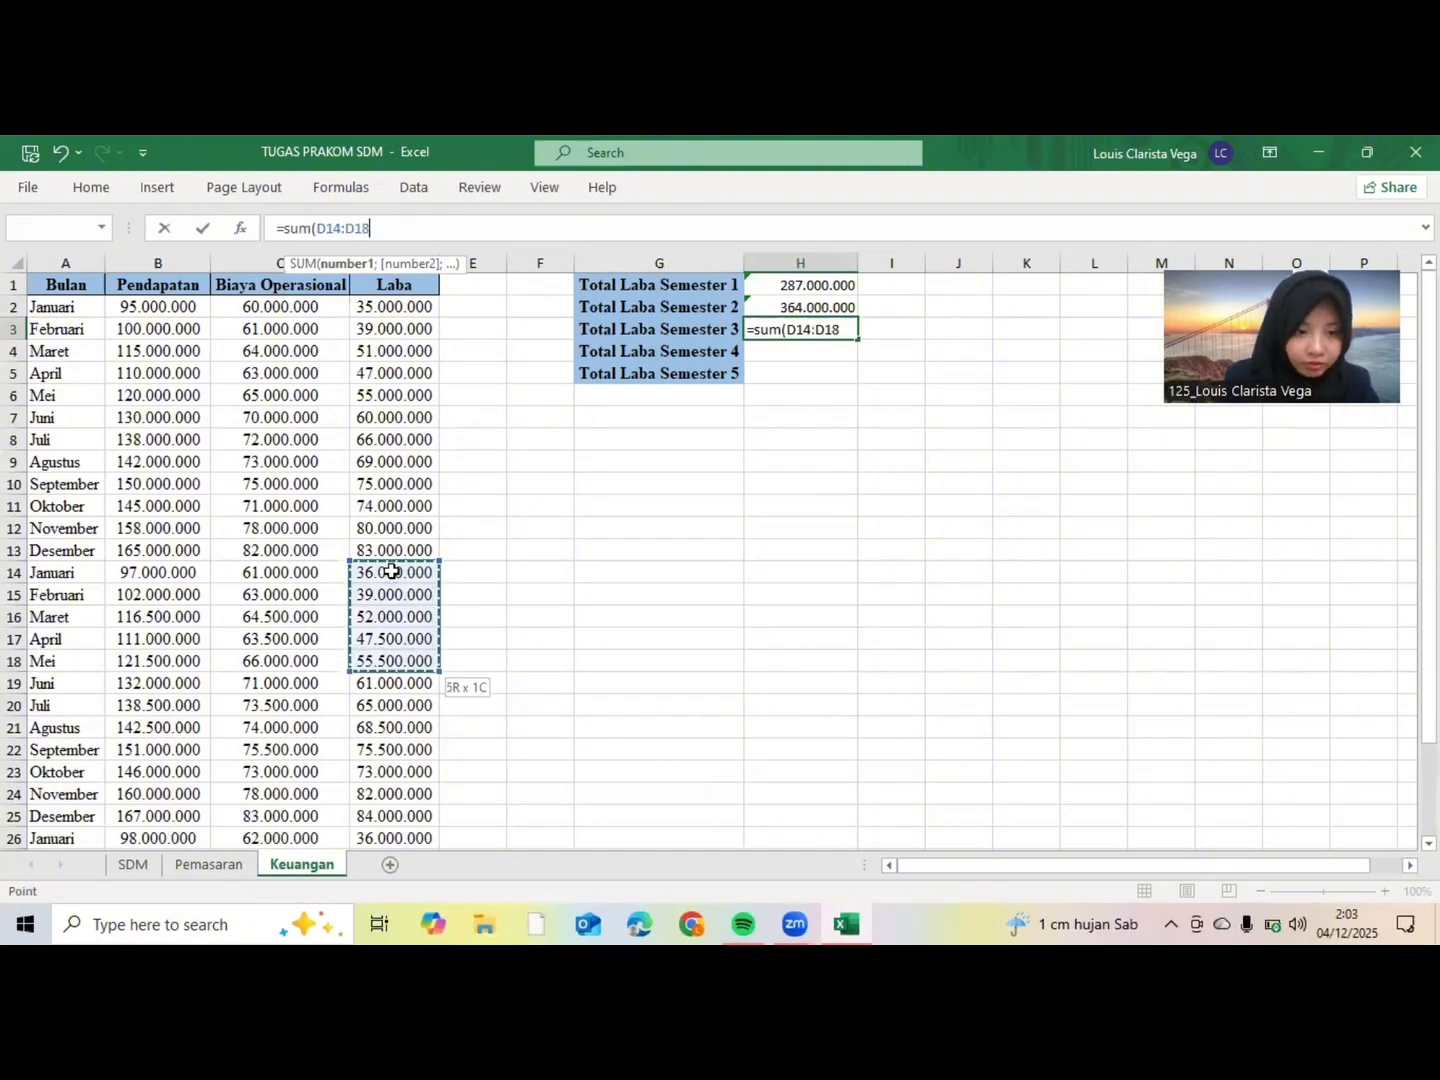
key(shift+Down)
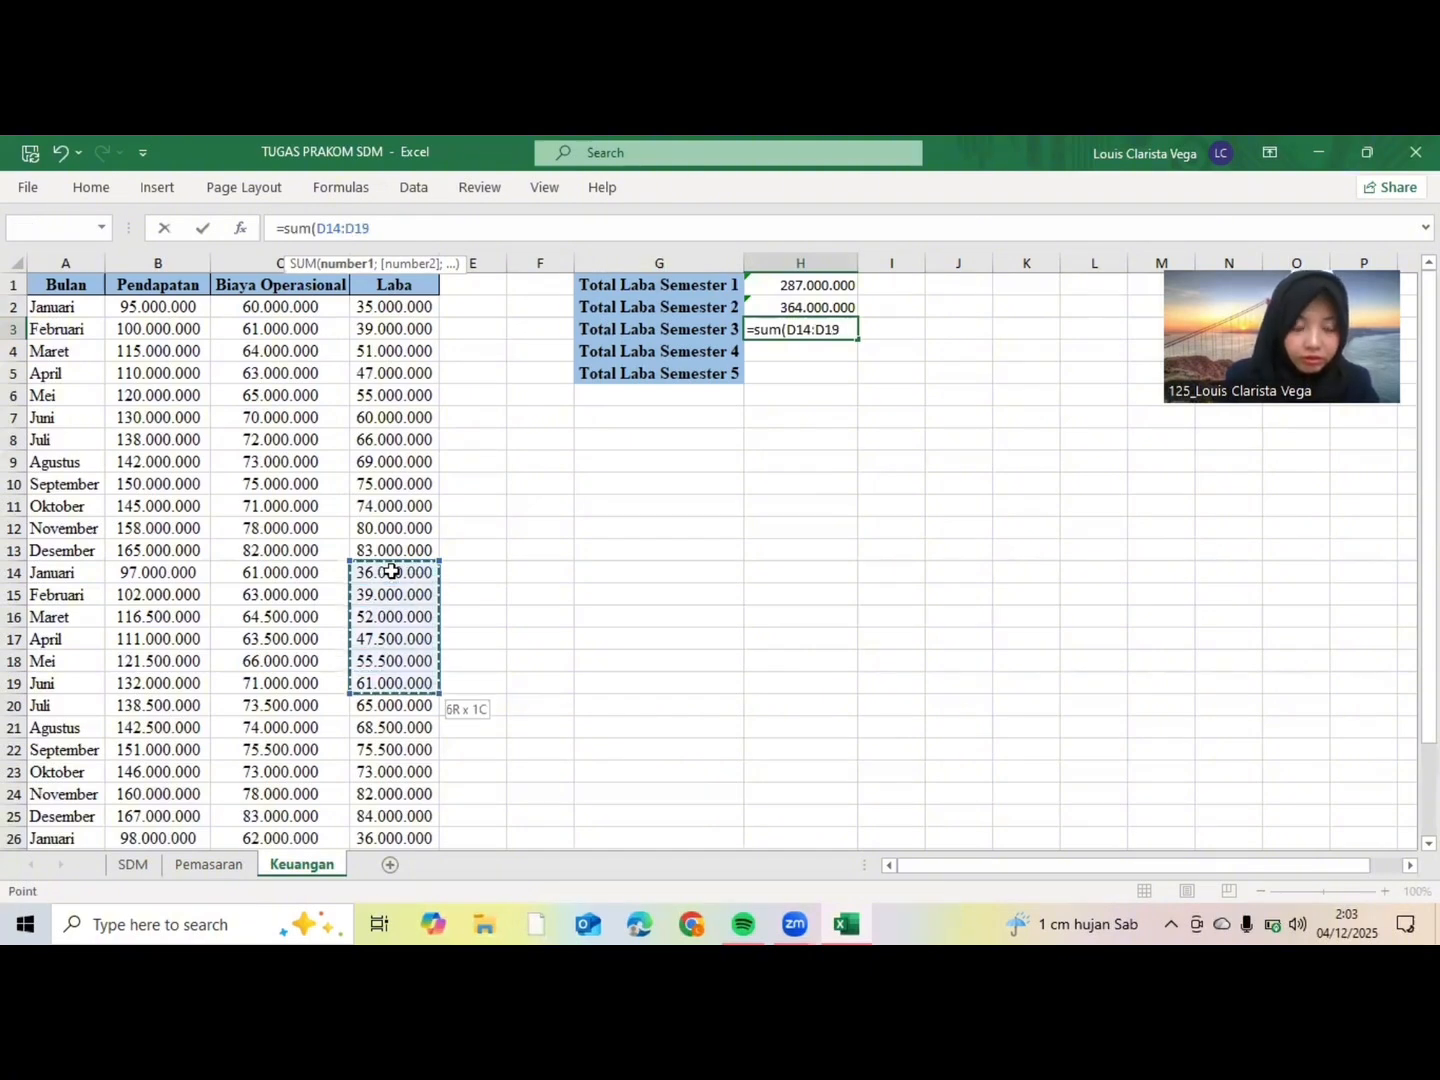
key(Return)
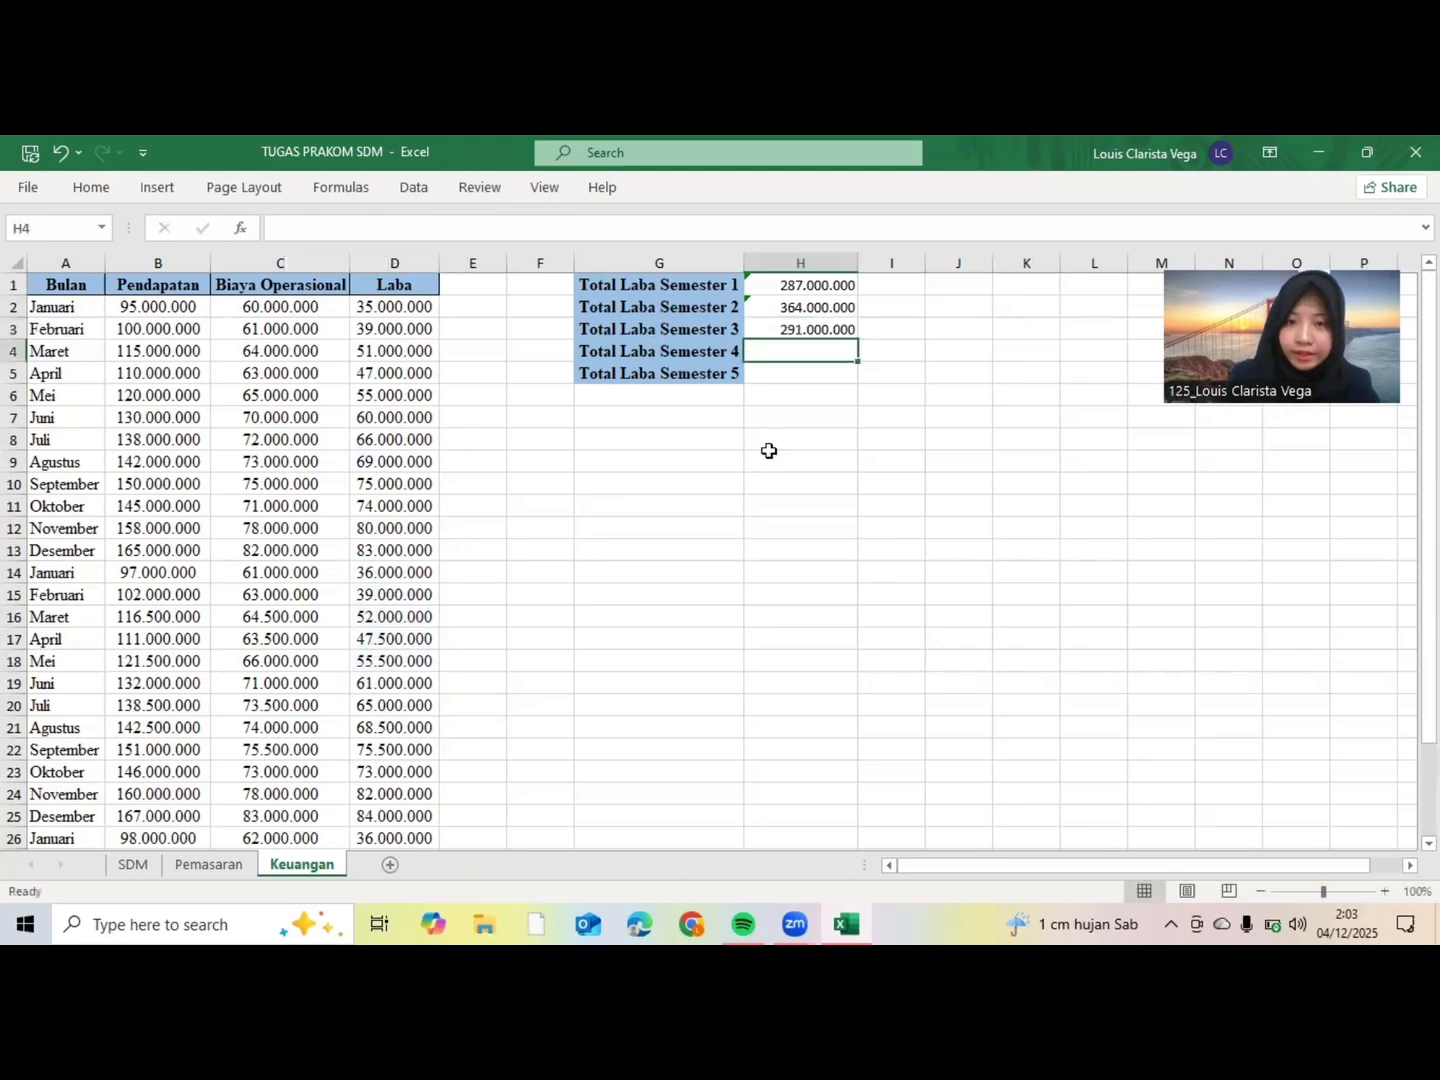
Step: Total the second year's Juli to Desember Laba in H4 with =SUM(D20:D25)
scroll(535, 608, down, 2)
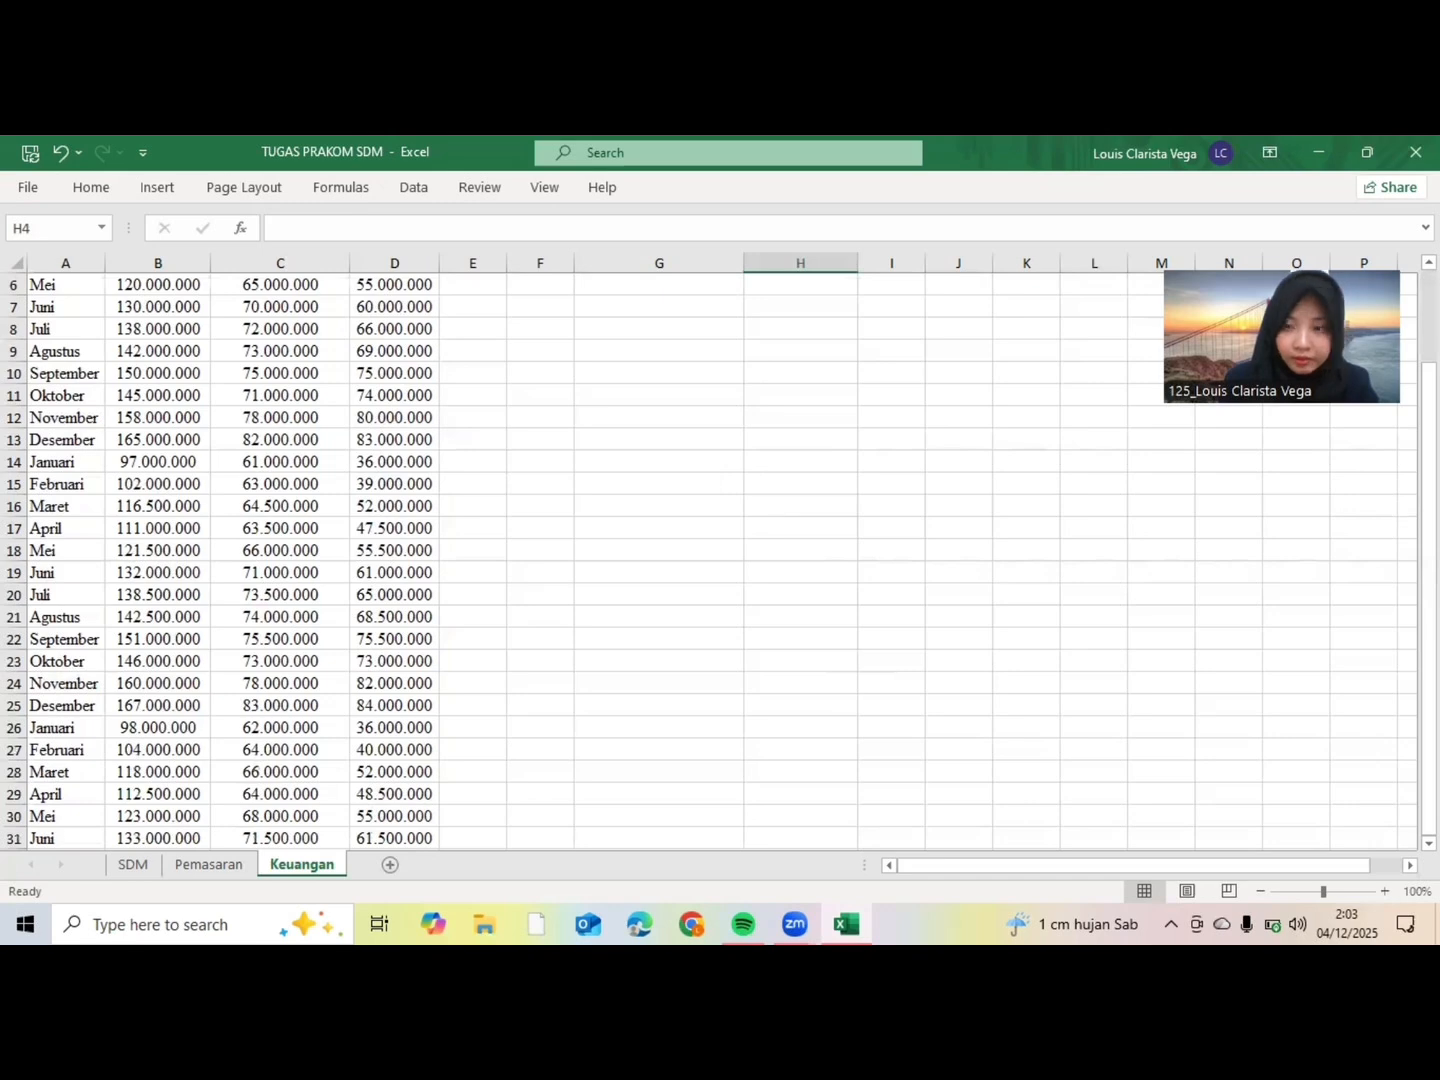
drag(1427, 525, 1428, 525)
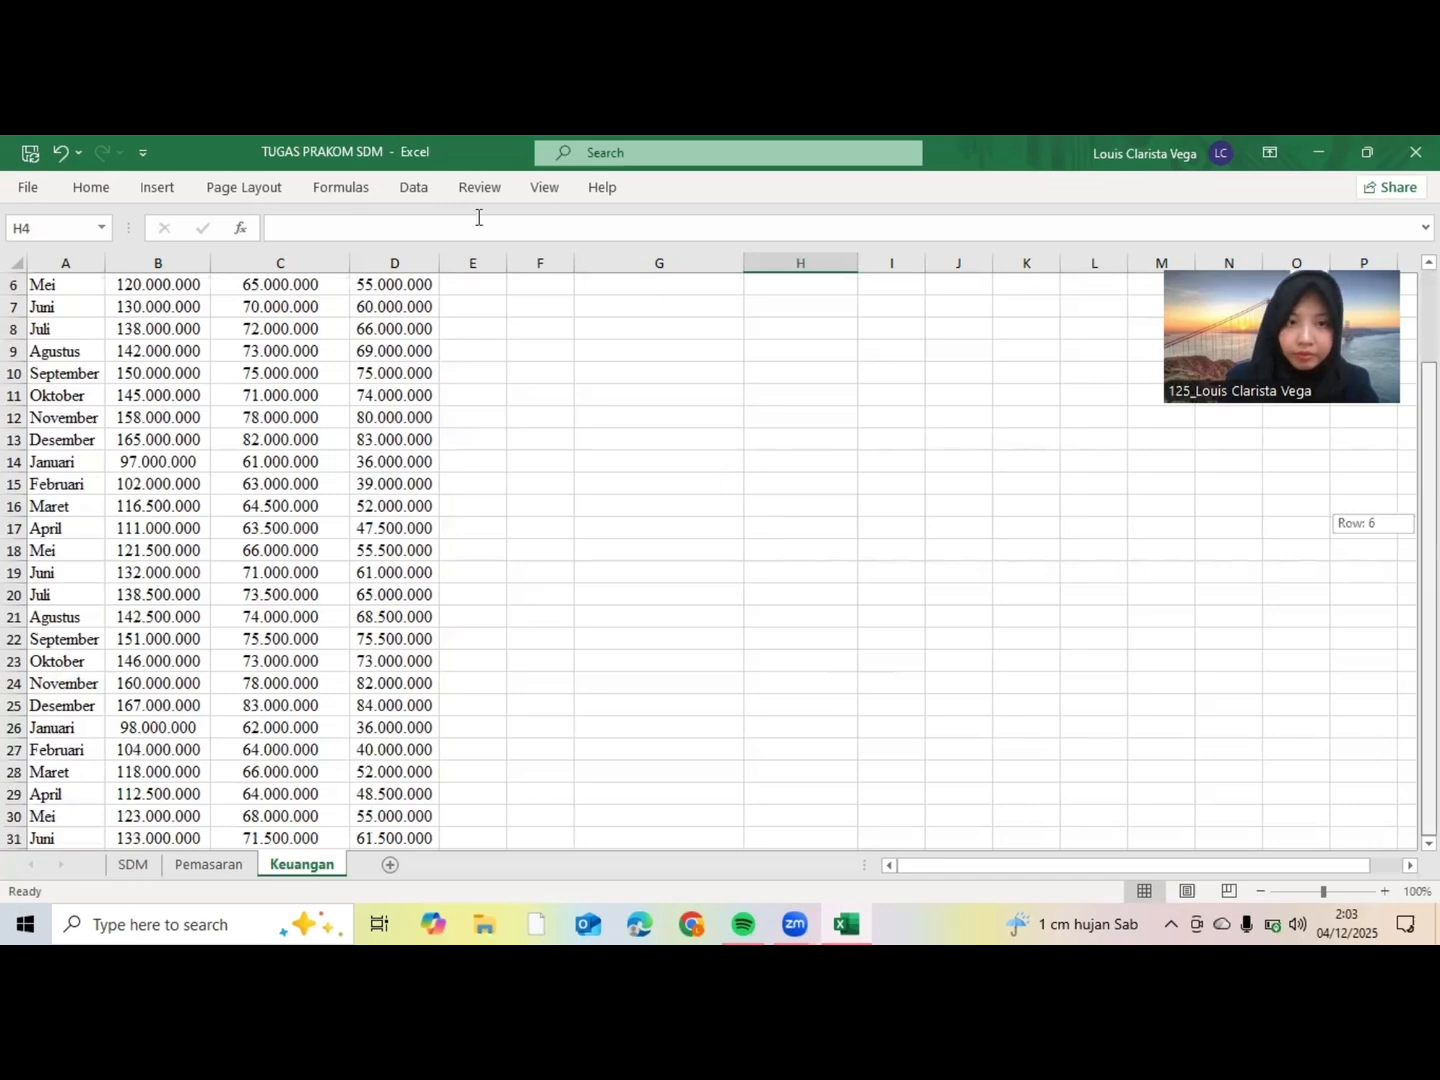
text(=)
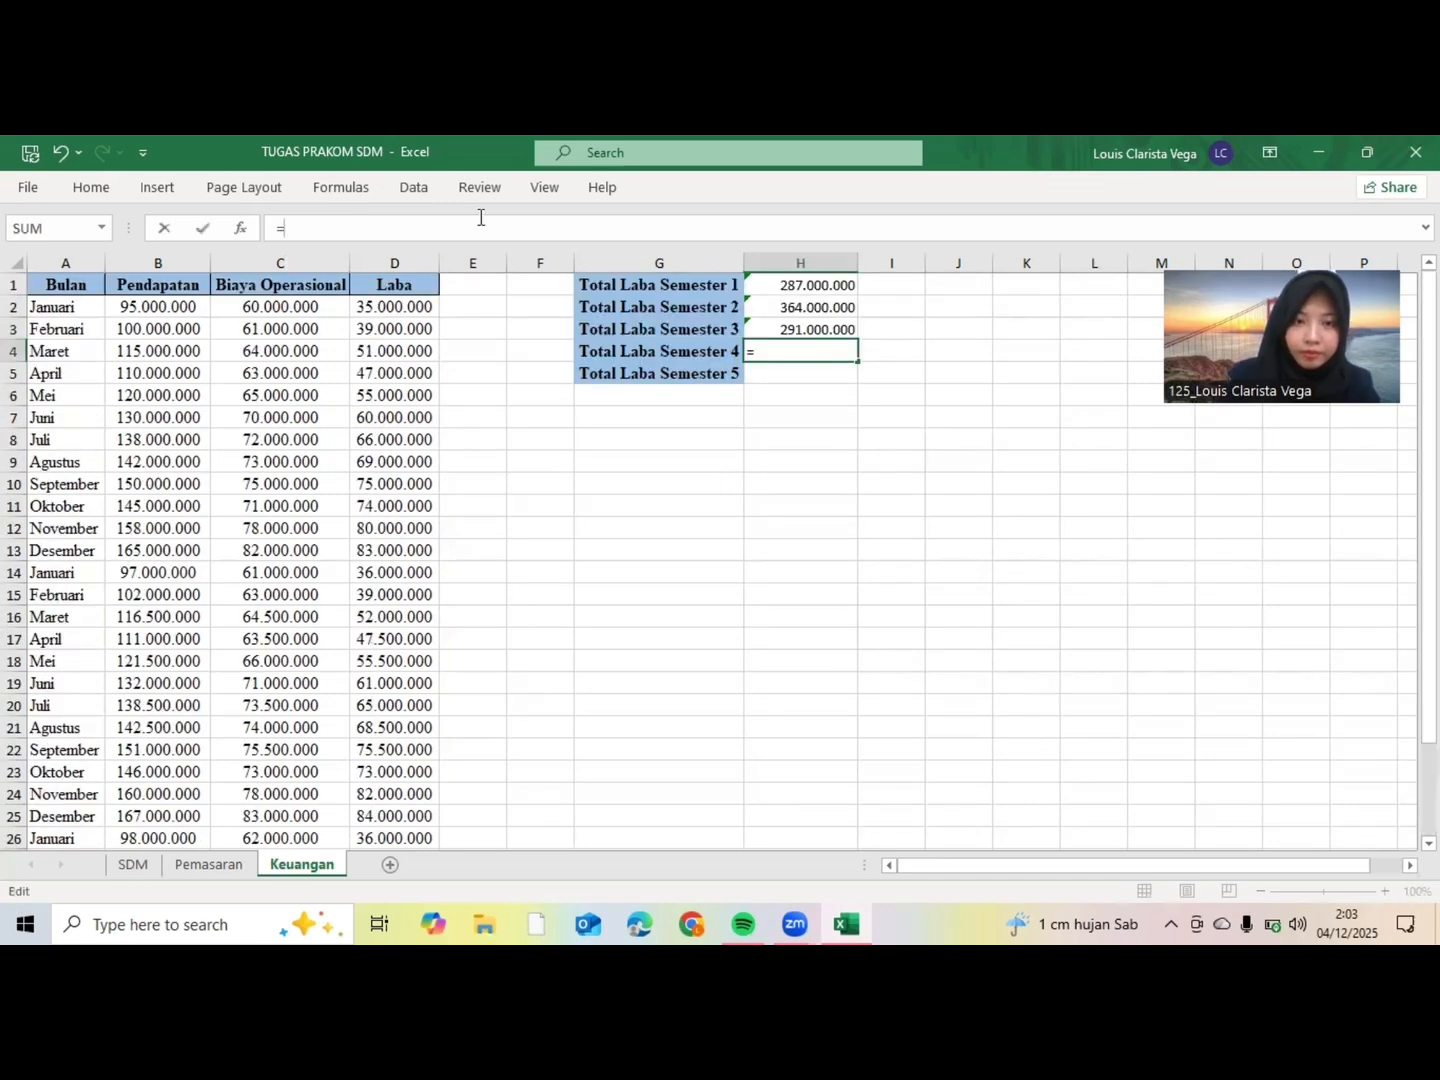
text(ssum)
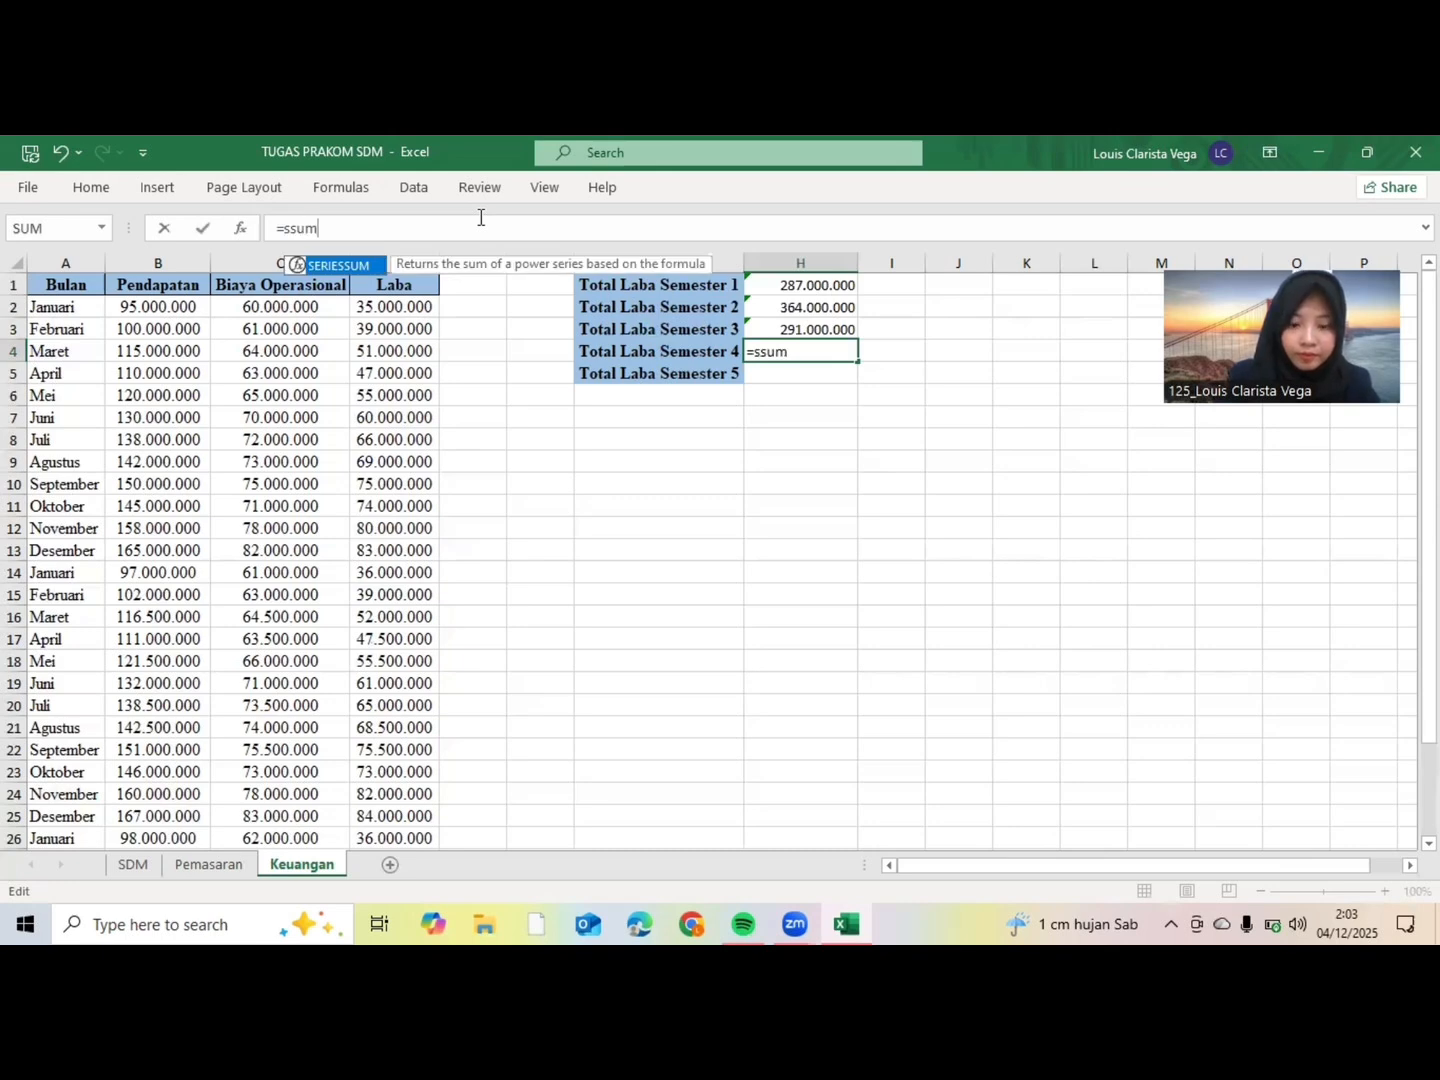
key(BackSpace)
key(BackSpace)
key(BackSpace)
text(um()
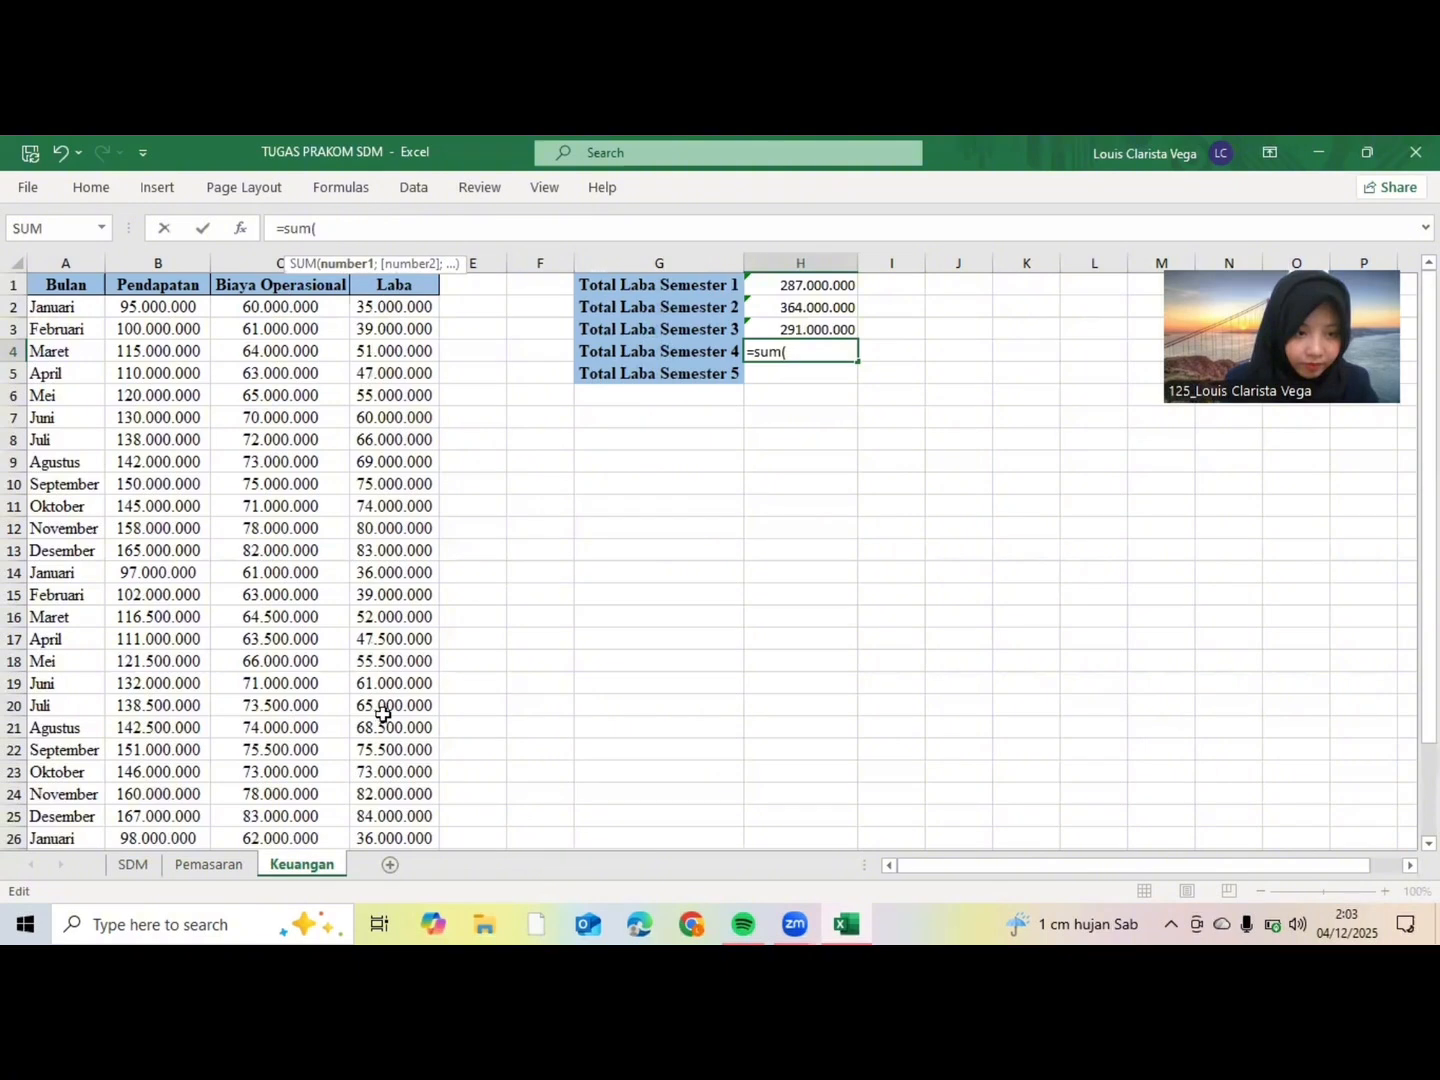
click(418, 707)
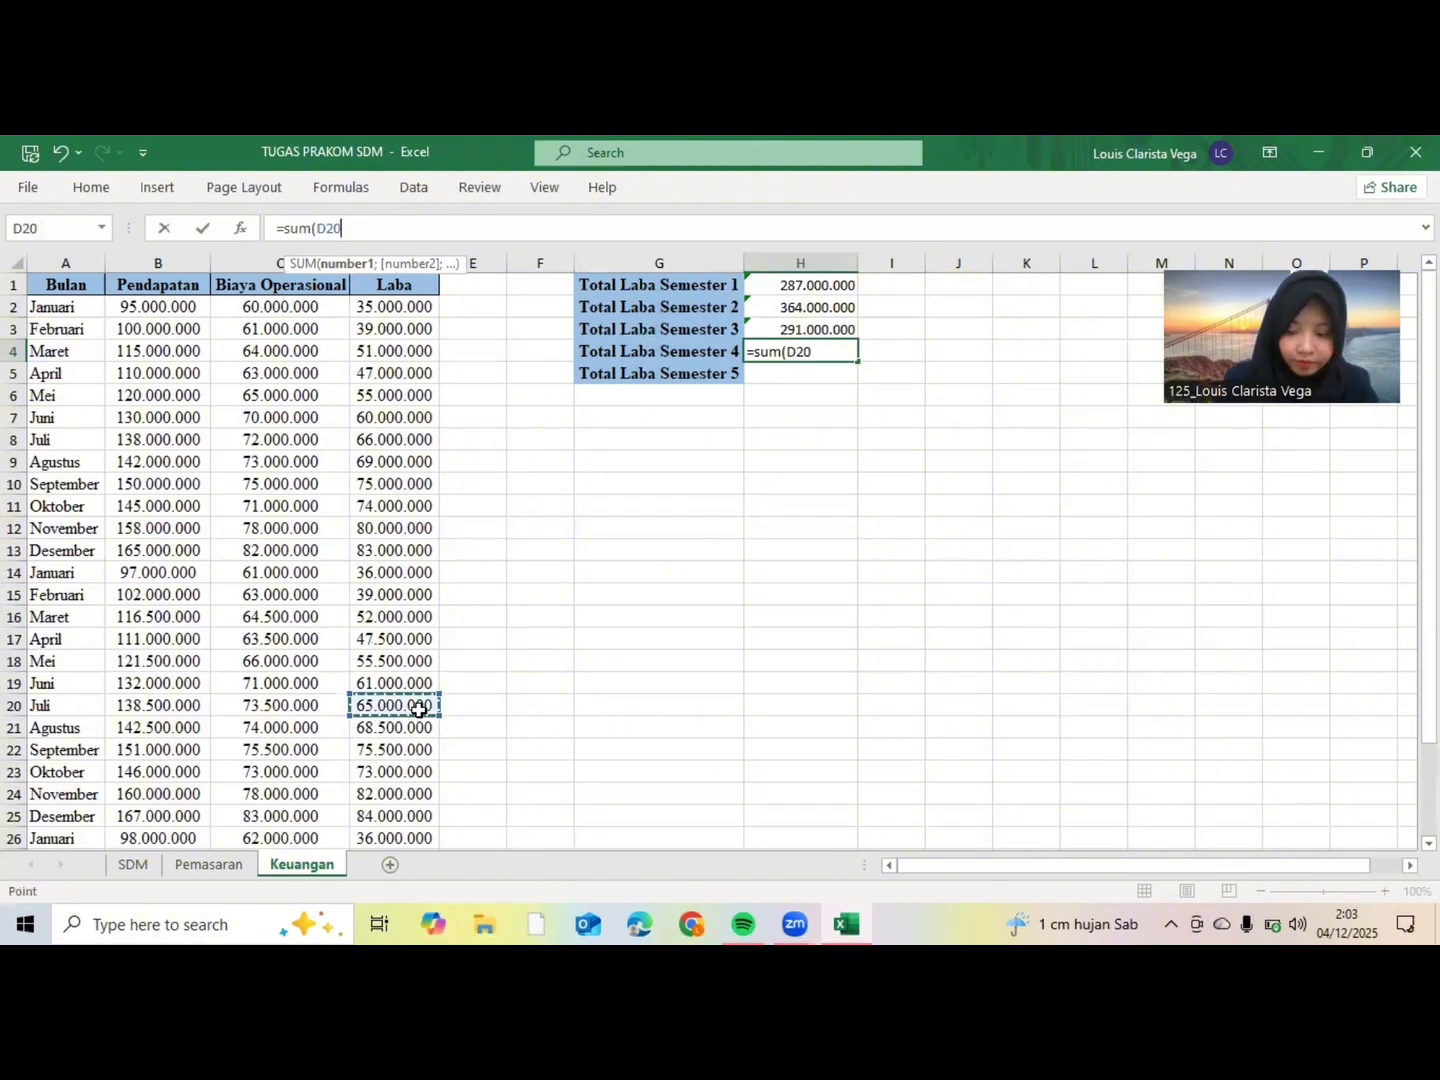
key(shift+Down)
key(shift+Down)
key(shift+Down)
key(shift+Down)
key(shift+Down)
key(shift+Down)
key(shift+Up)
text())
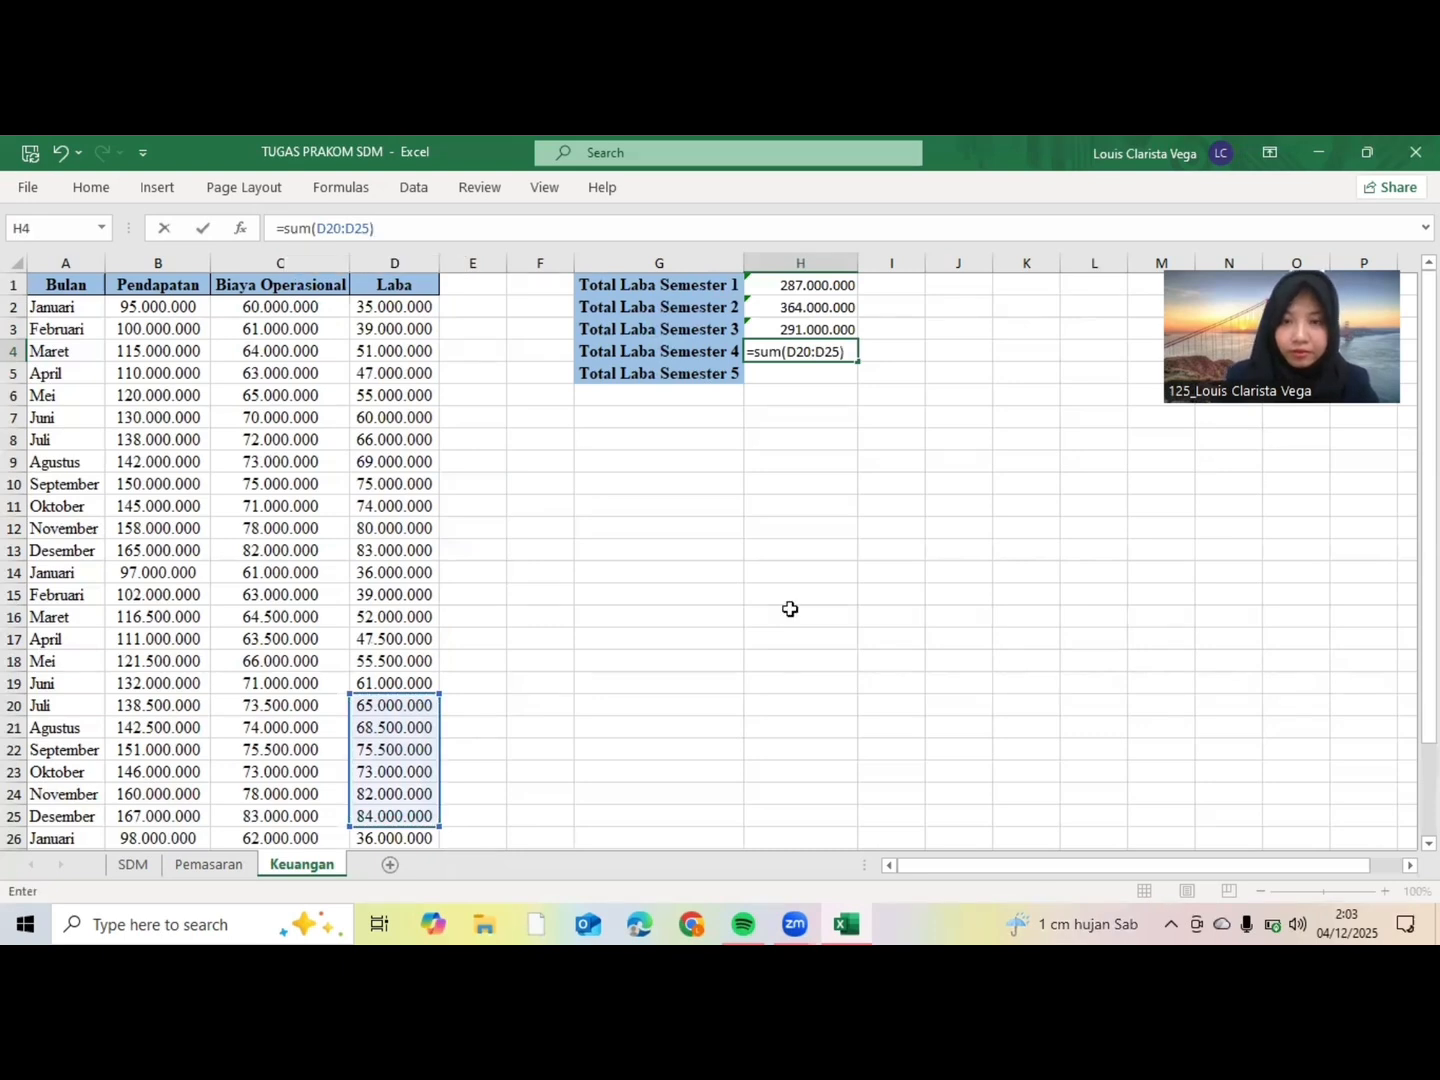
key(Return)
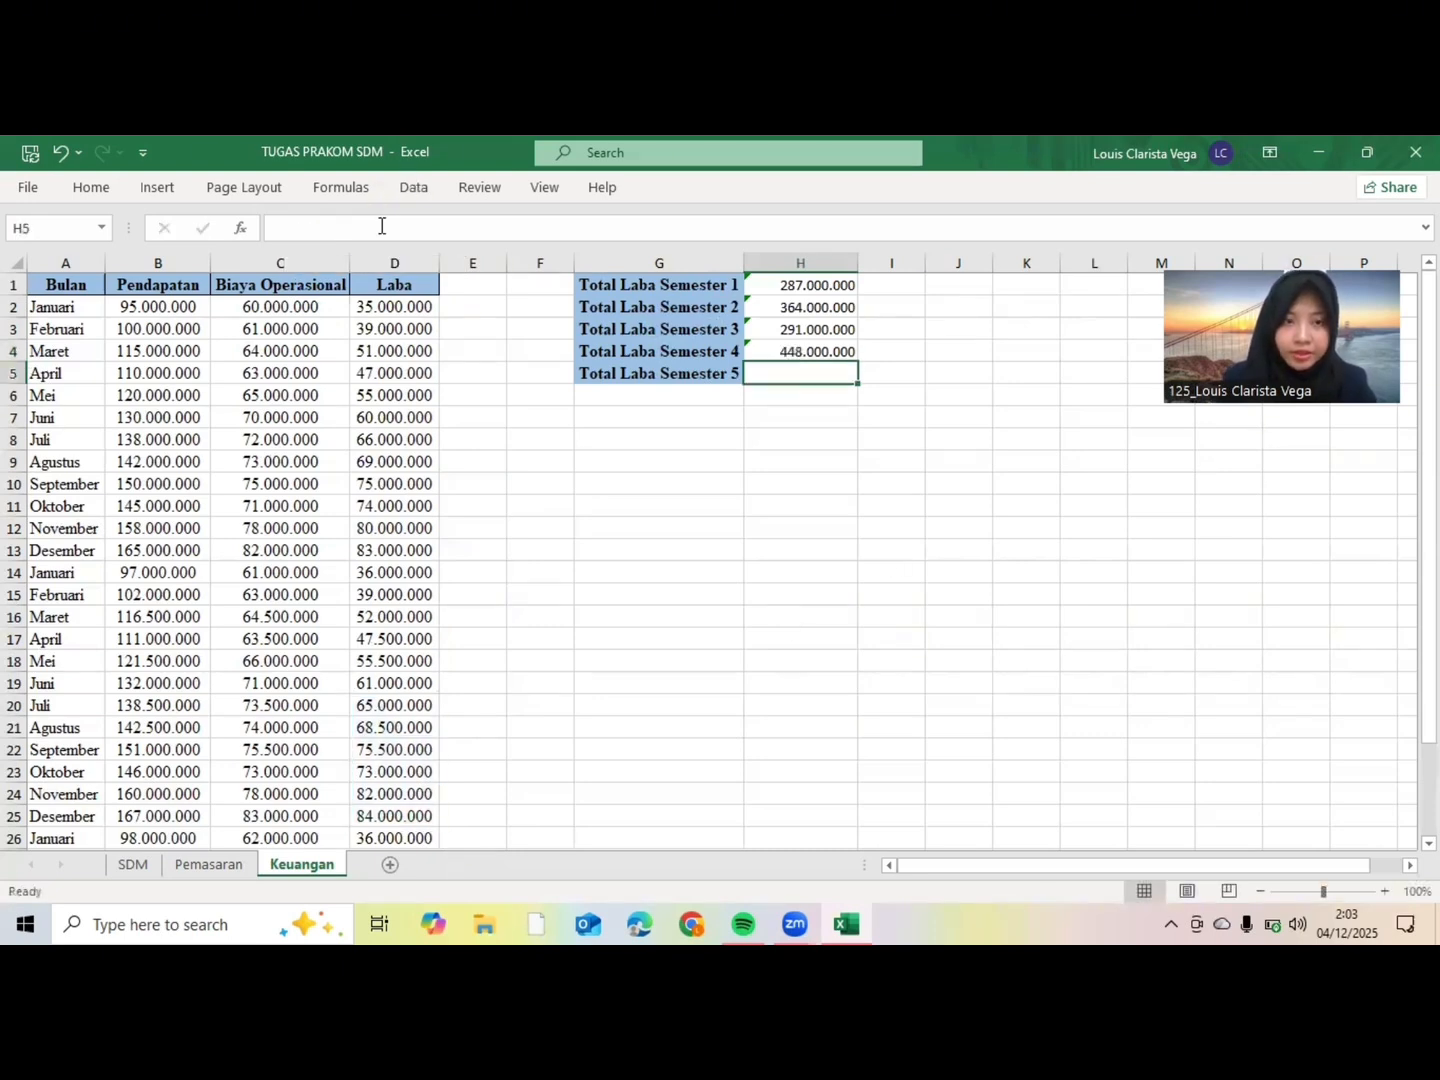
Step: Total the third year's Januari to Juni Laba in H5 by summing D26:D31
text(=sum)
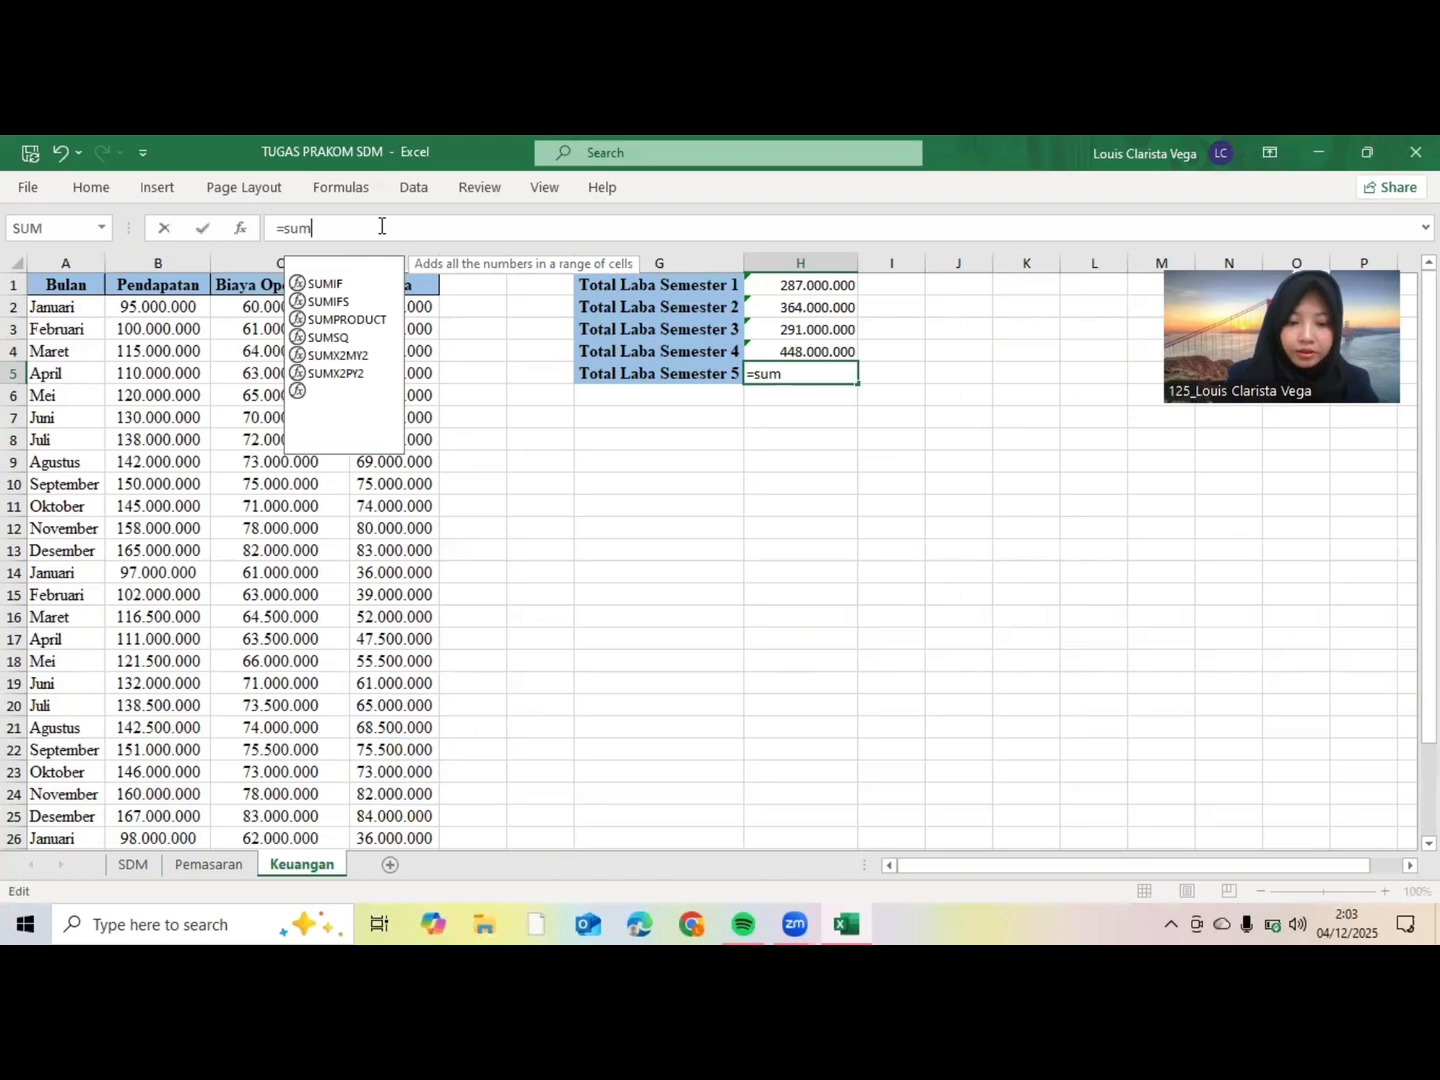
text(()
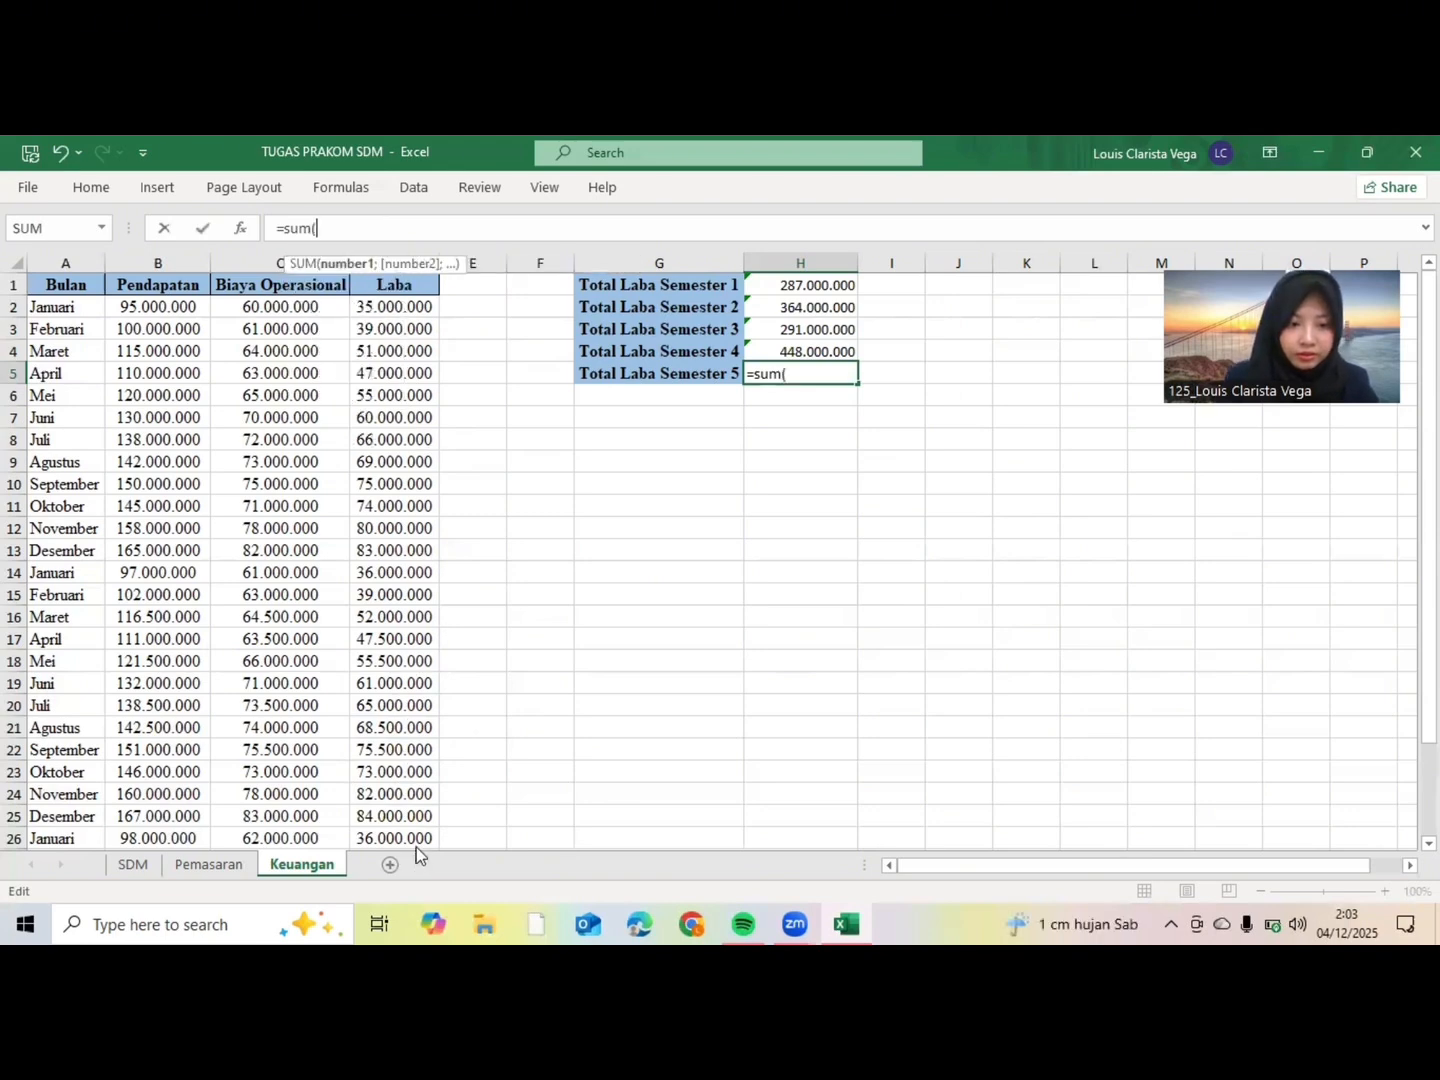
drag(413, 842, 434, 842)
key(Return)
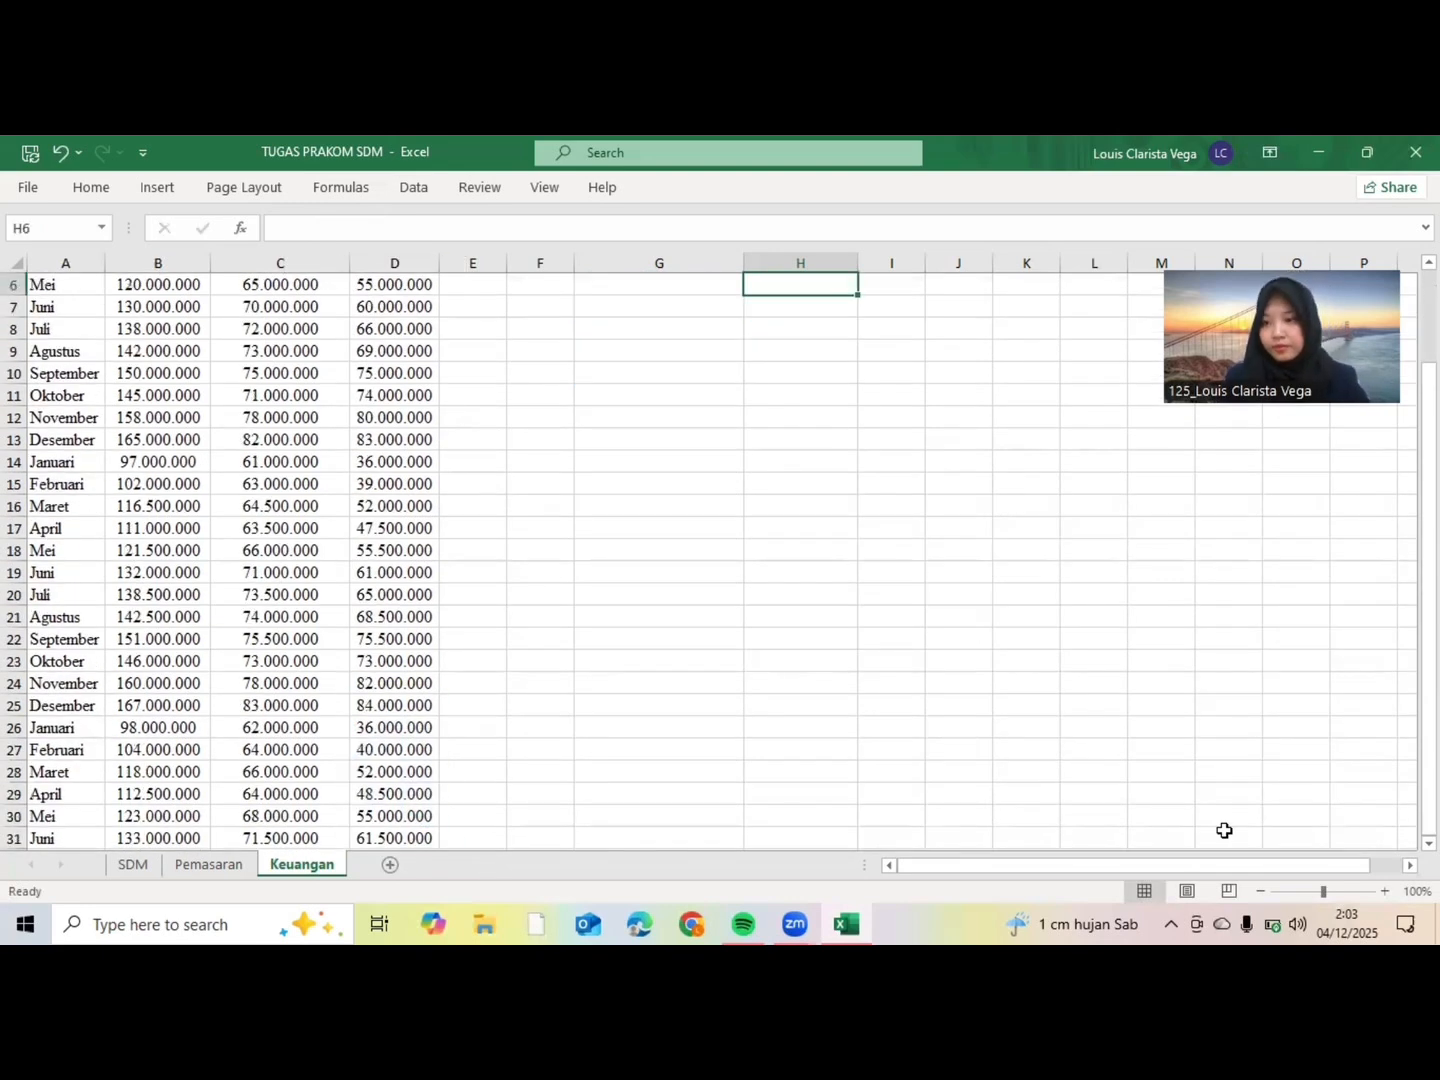
scroll(721, 560, up, 2)
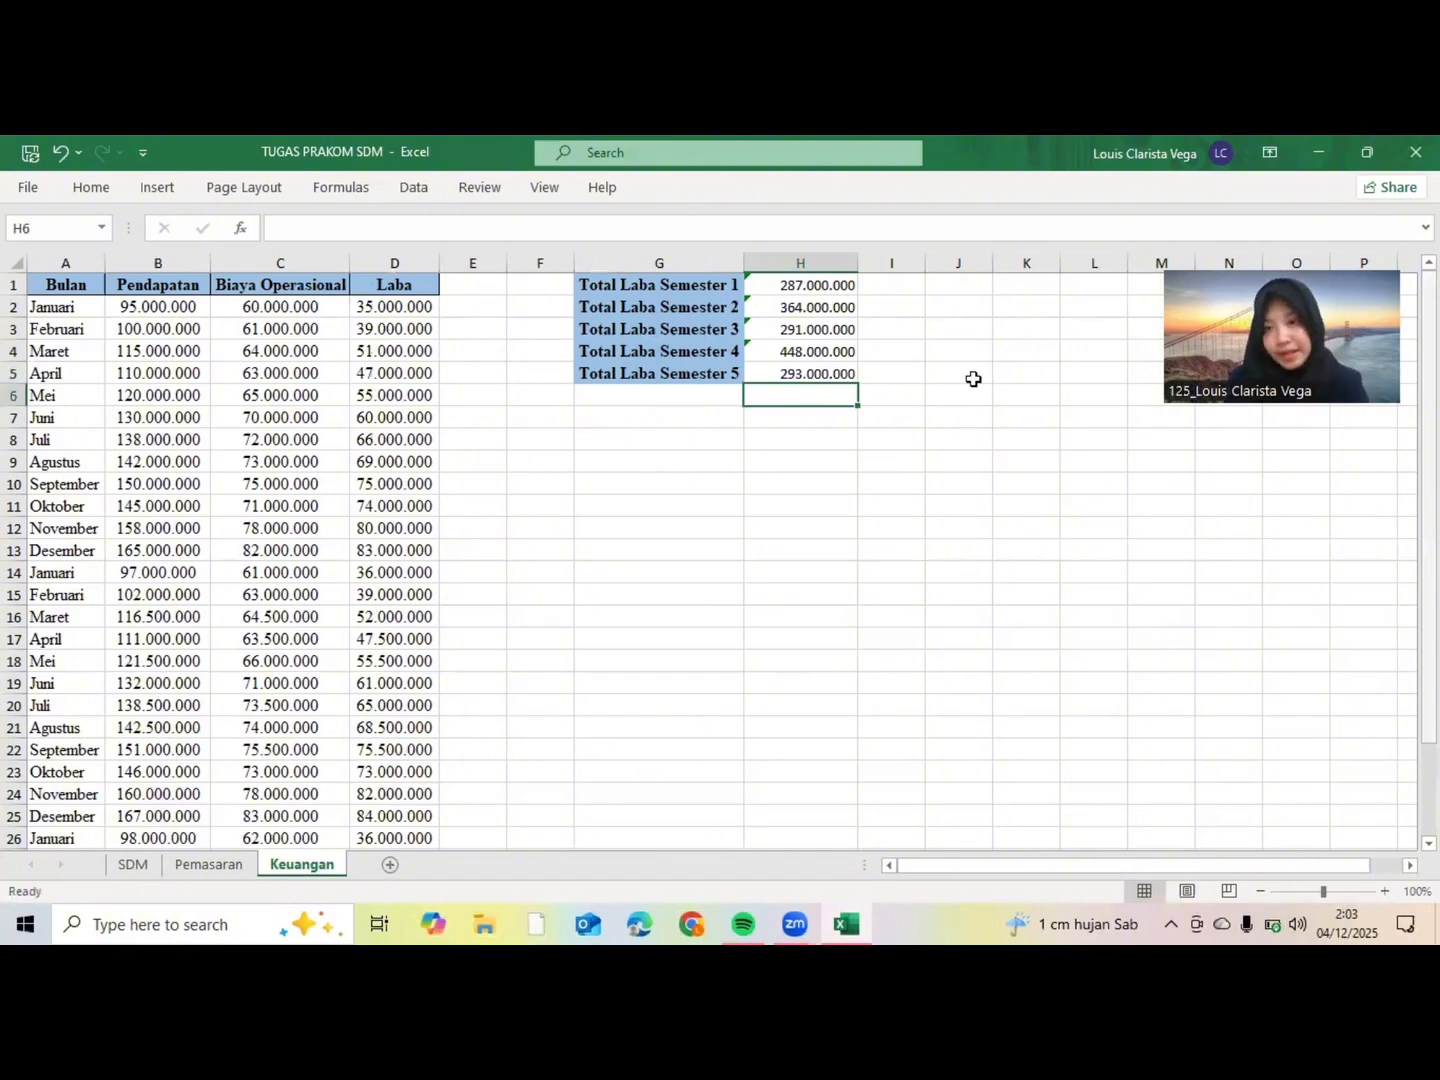
click(908, 372)
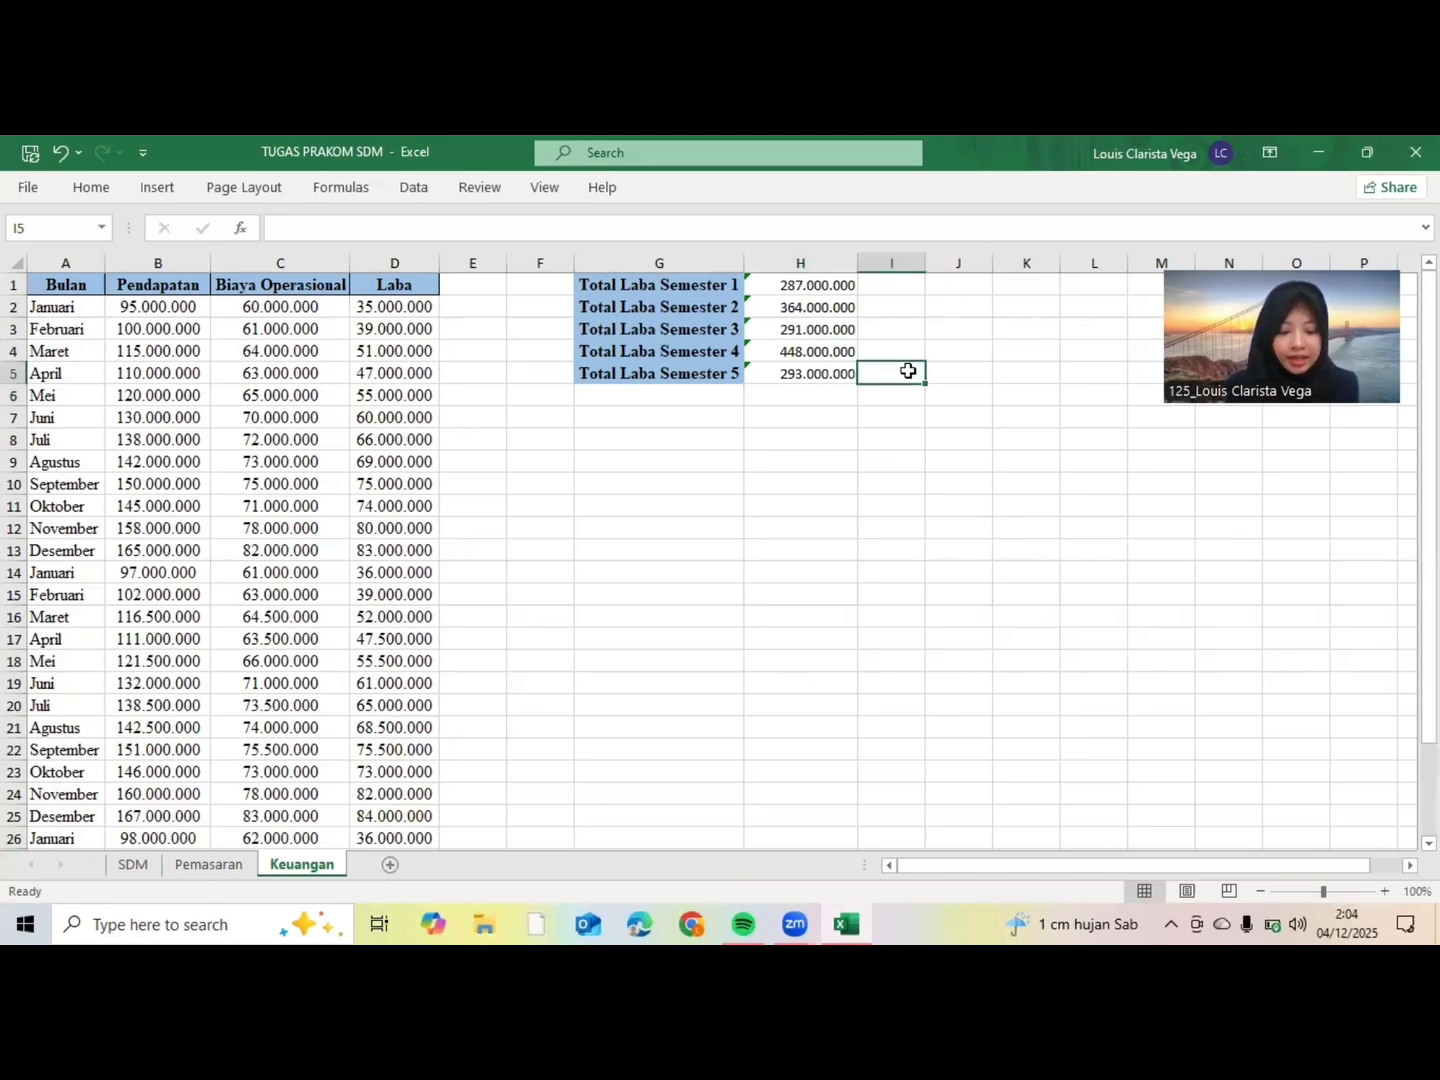
Step: Add the header Profit Margin in E1 beside Laba and widen column E to fit it
click(492, 291)
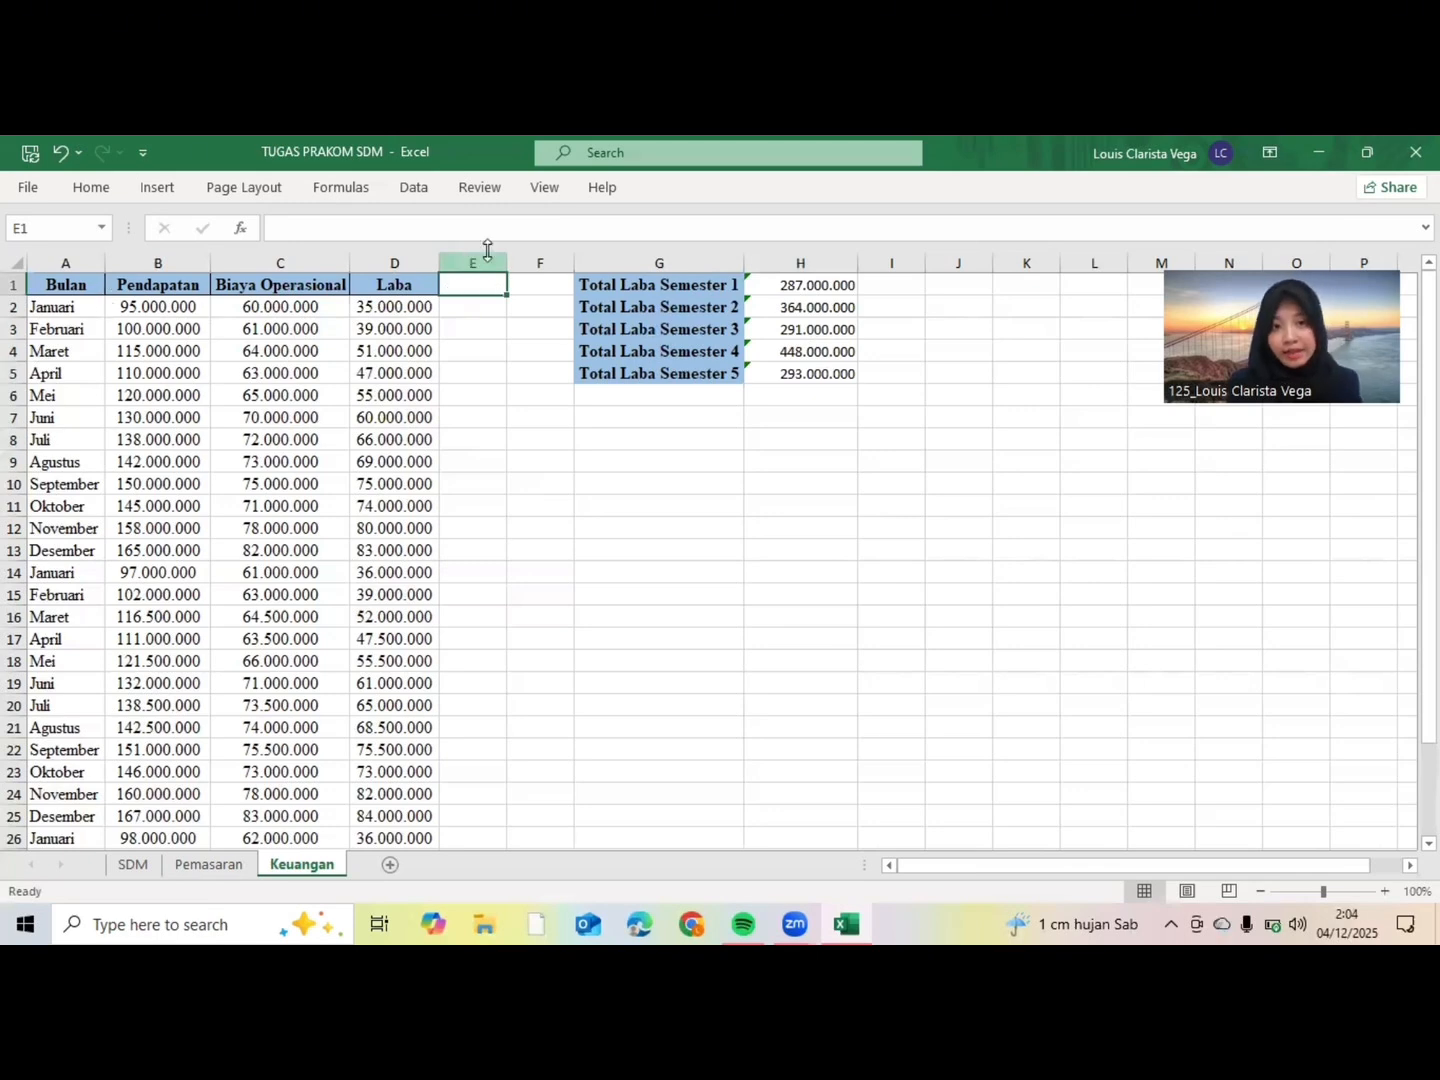
text(P)
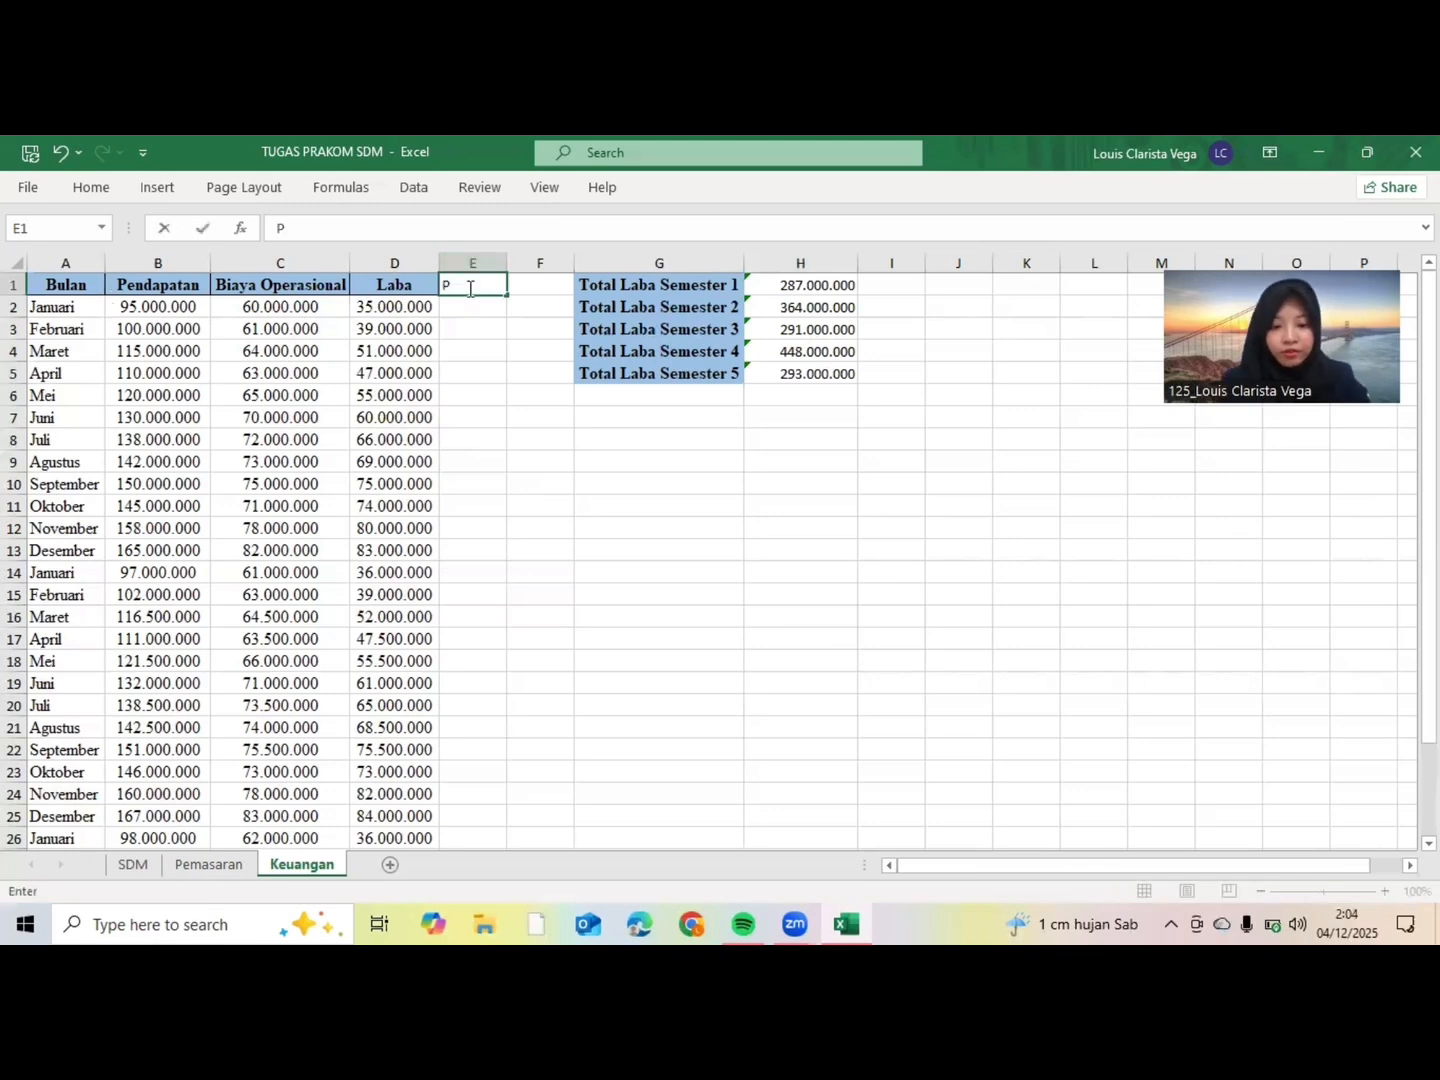
text(rofit M)
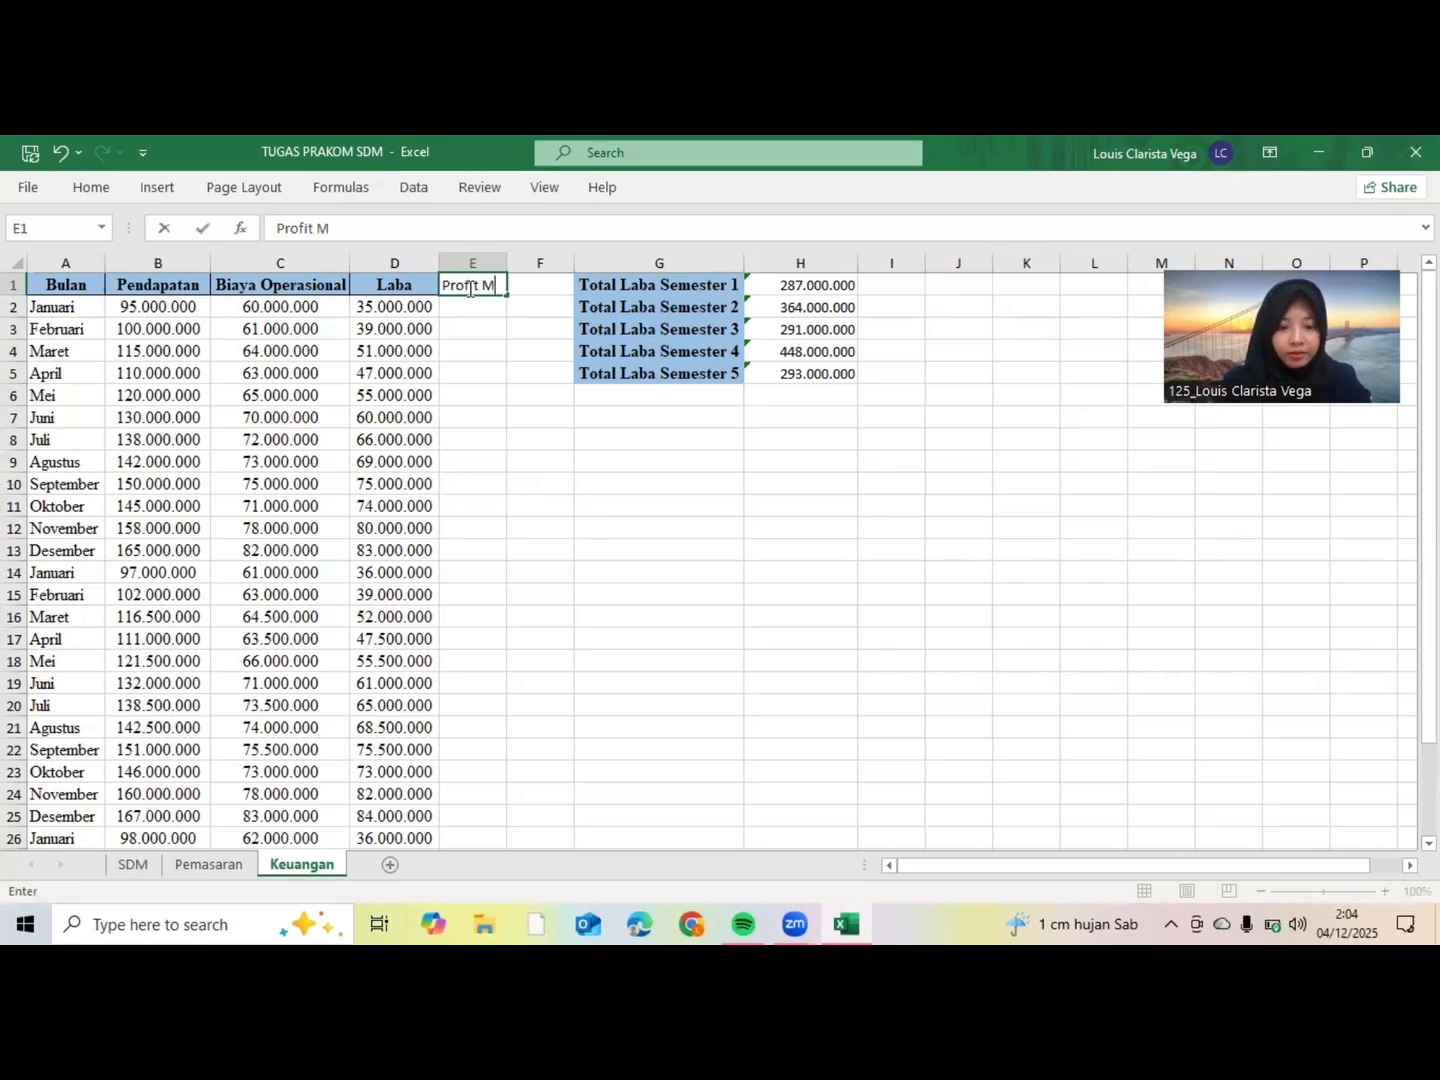
text(argin)
key(BackSpace)
key(BackSpace)
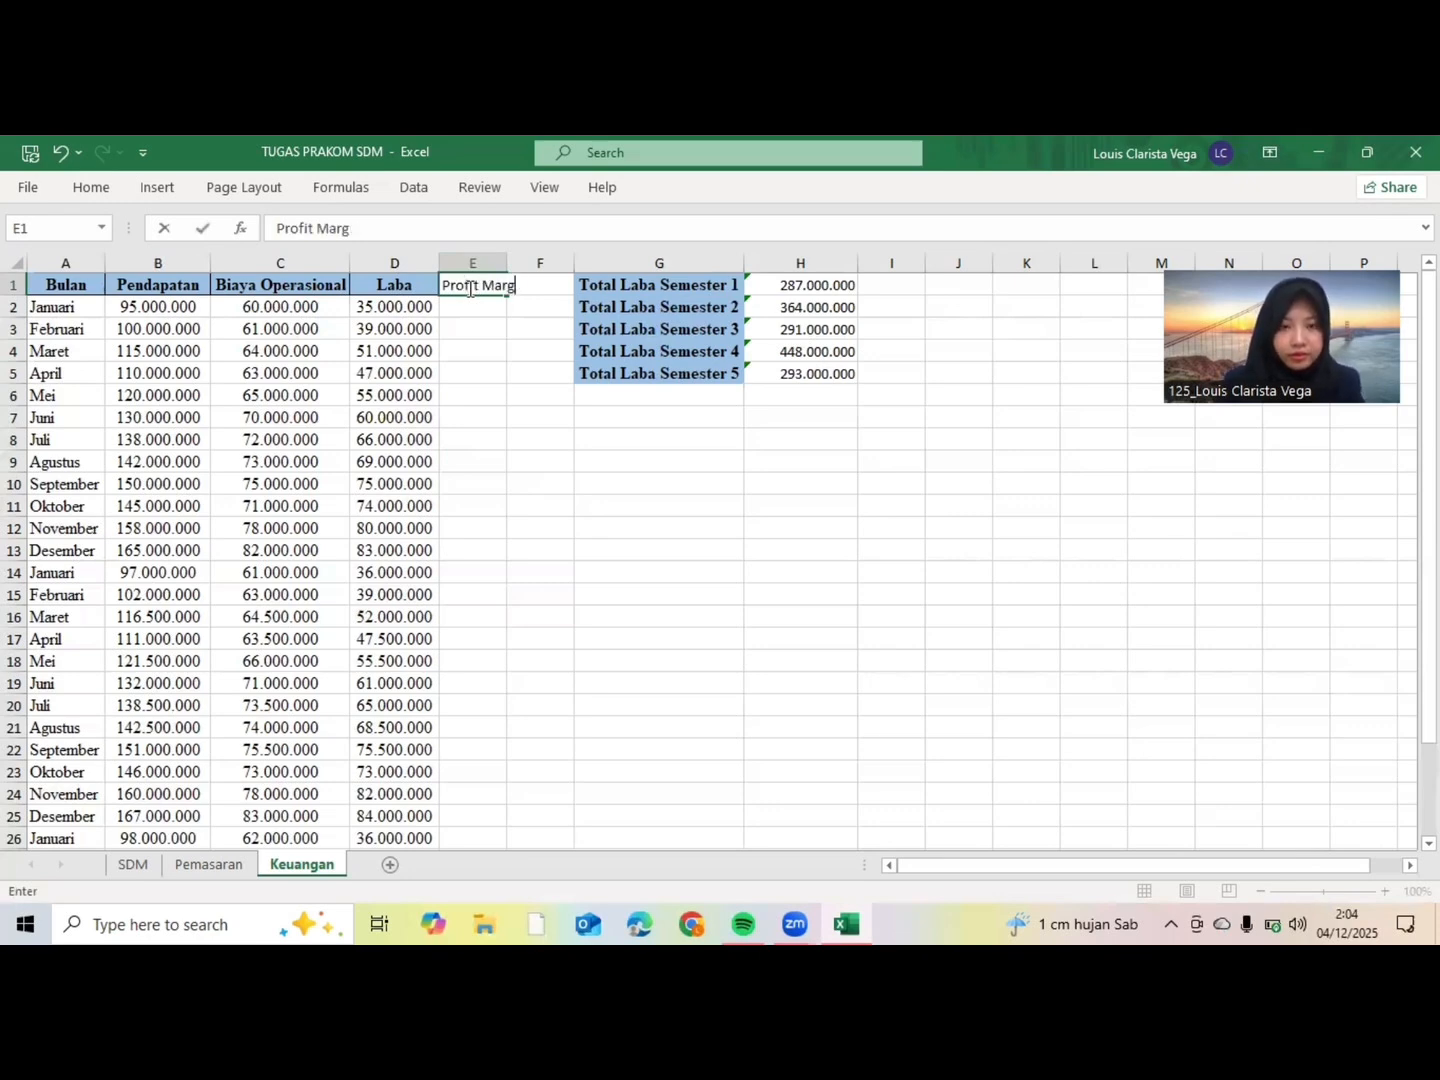
text(in)
key(Return)
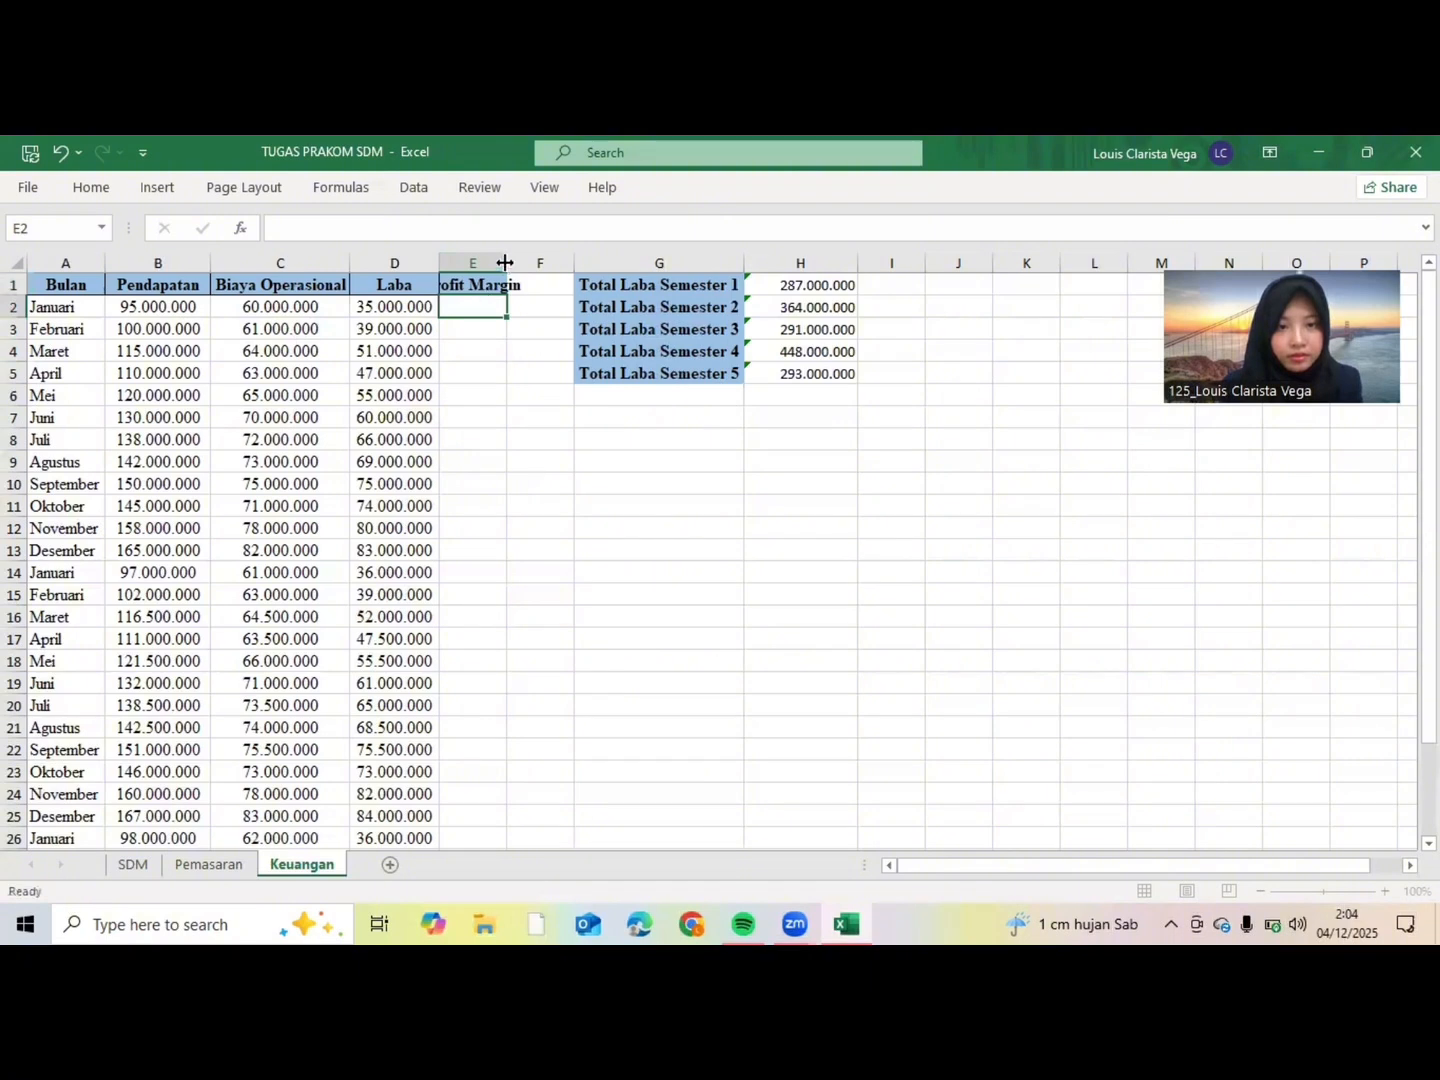
drag(505, 263, 526, 264)
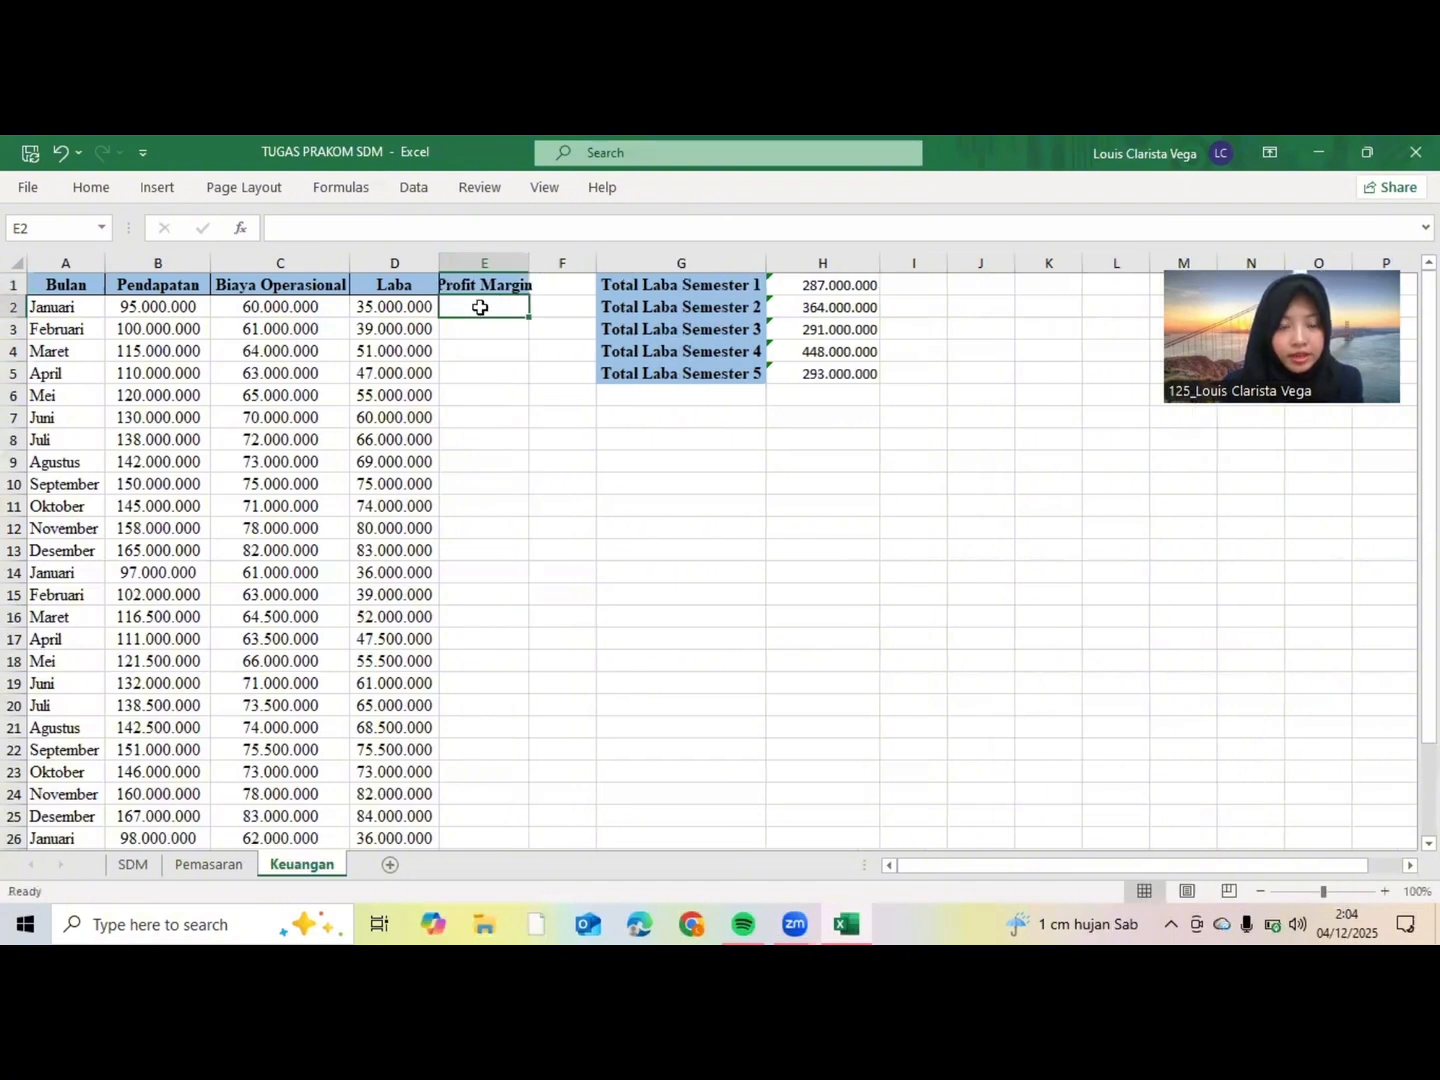
Step: Calculate Januari's profit margin in E2 by dividing Laba by Pendapatan with =D2/B2
text(=)
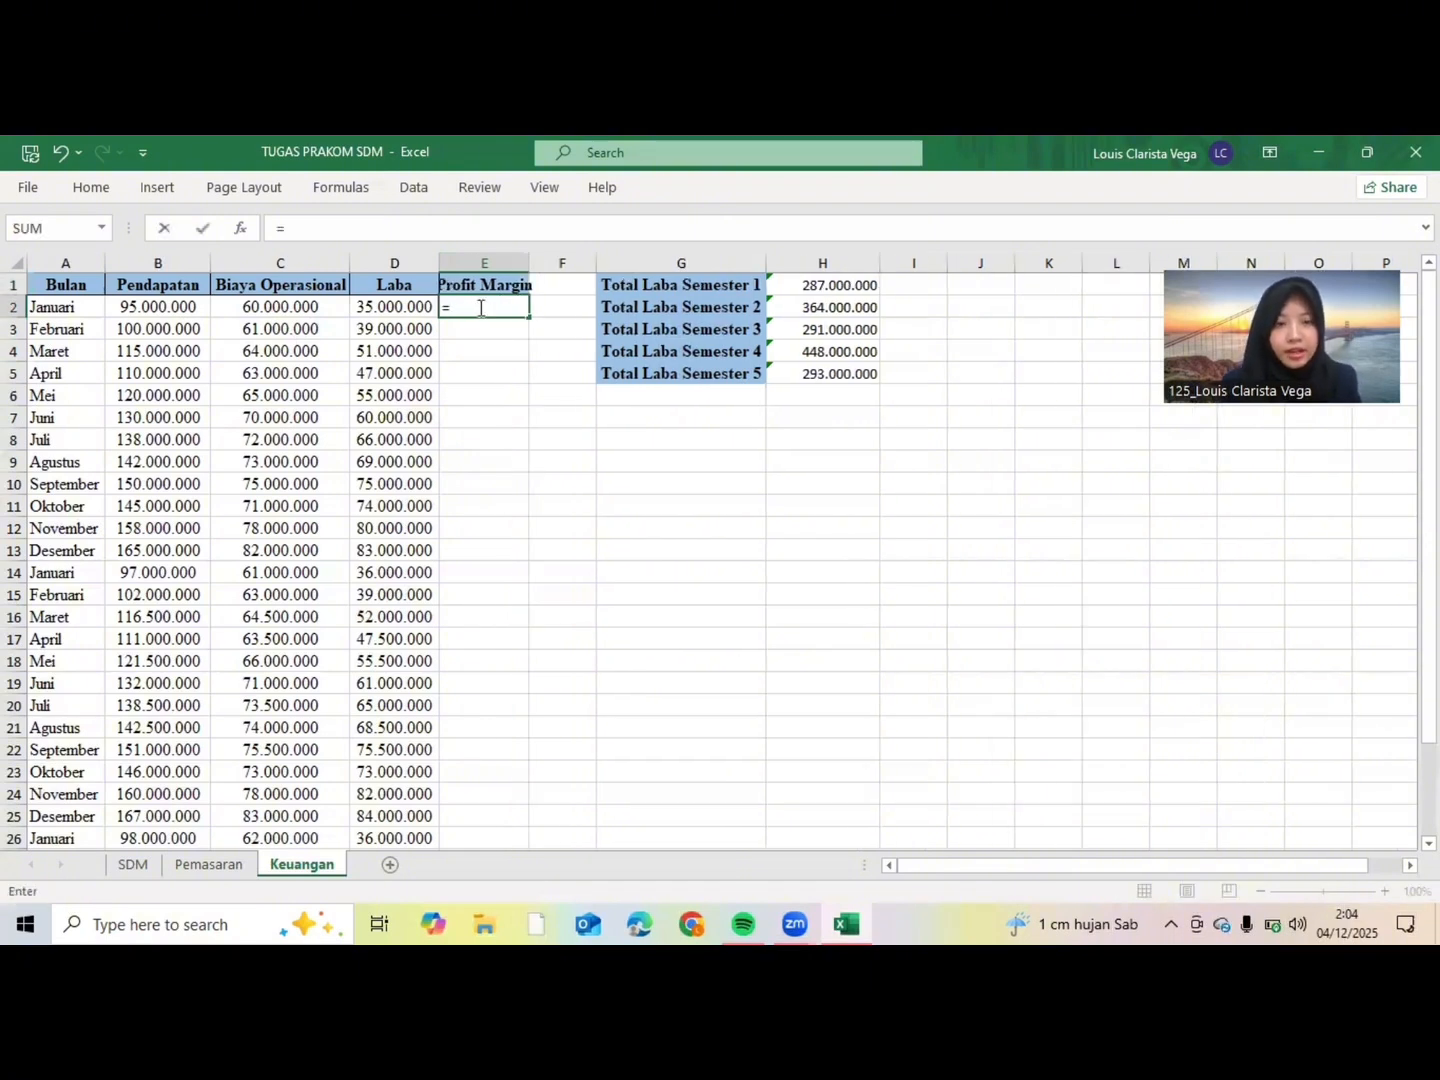
click(418, 309)
text(/)
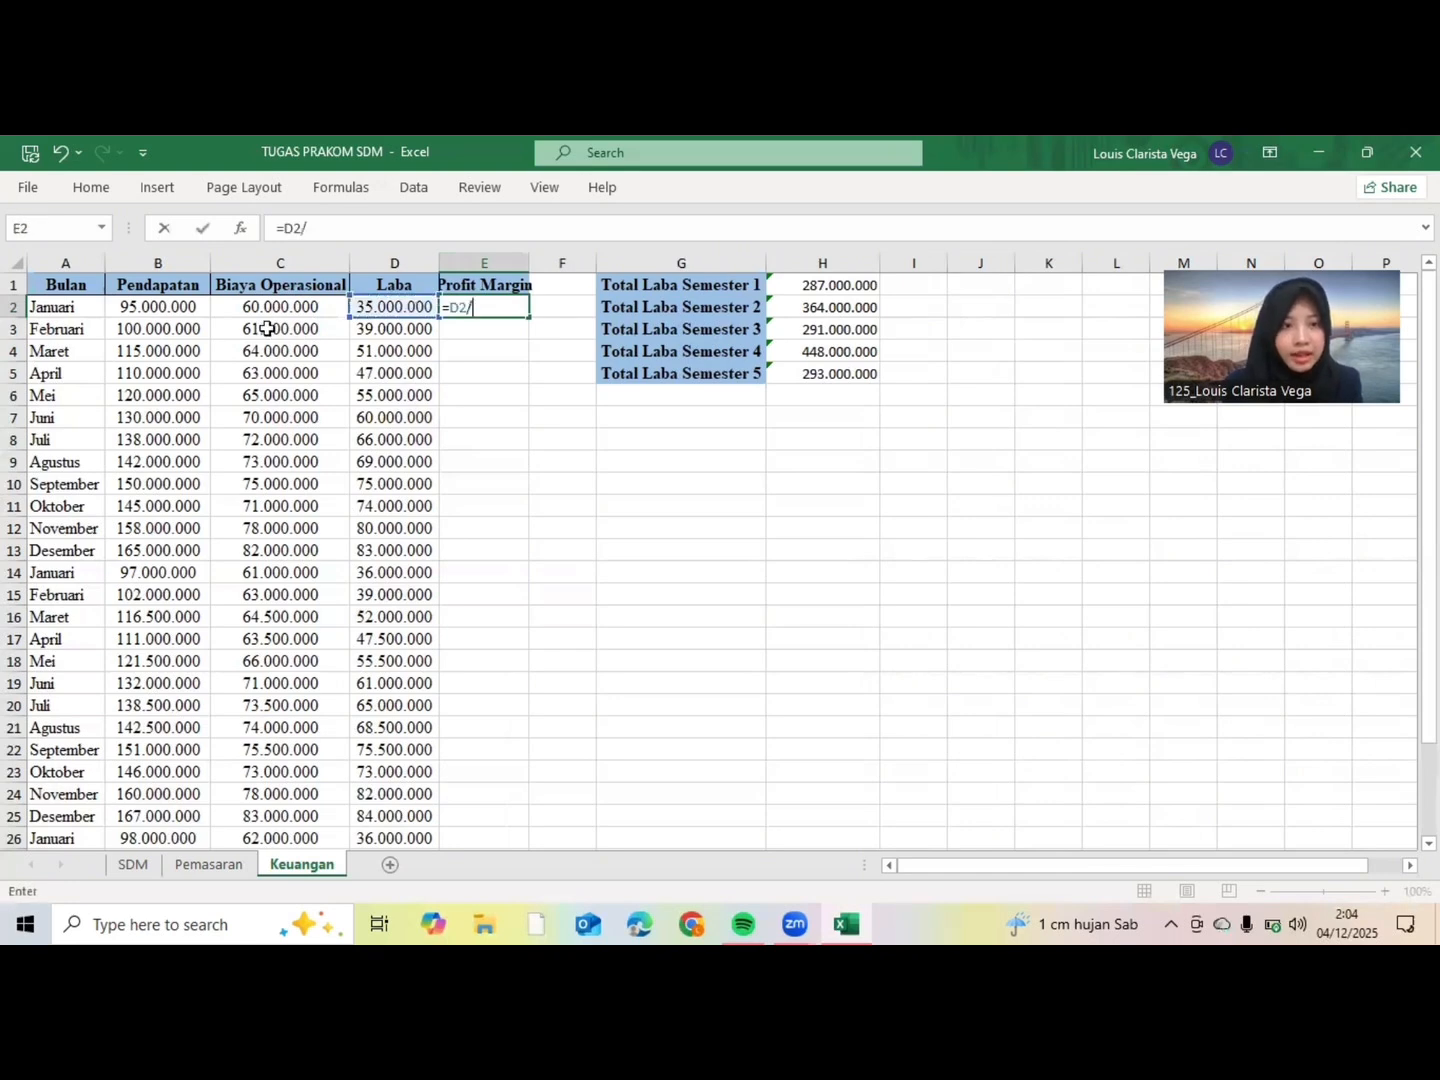
click(181, 302)
key(Return)
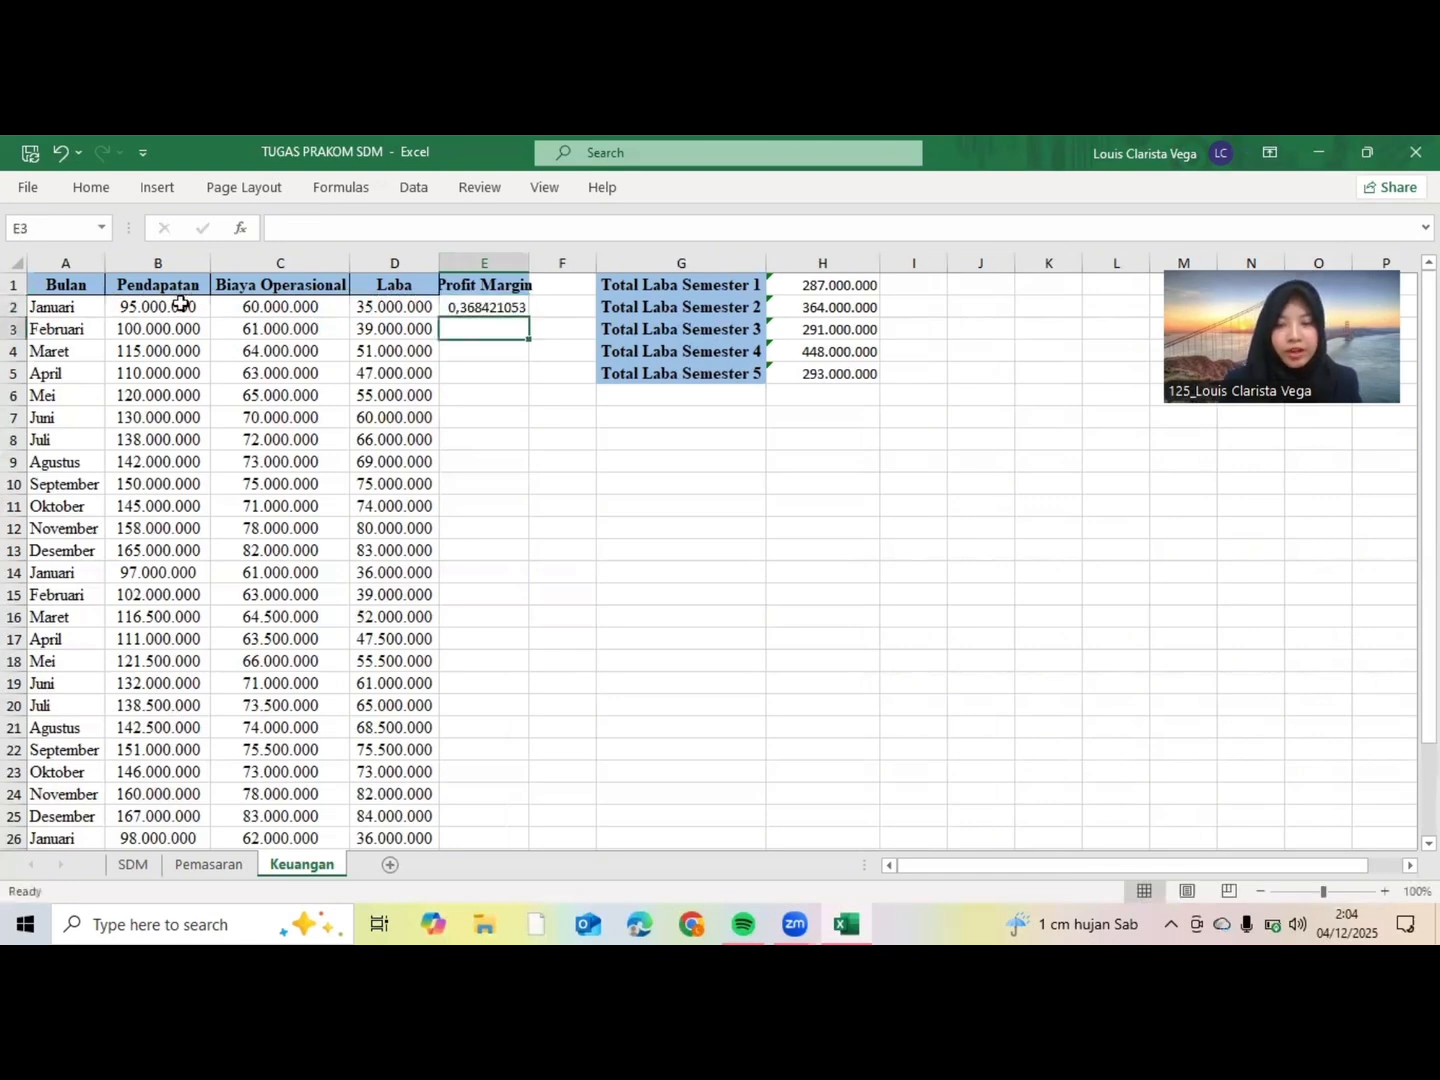
Step: Format Januari's profit margin in E2 as Percentage
click(491, 306)
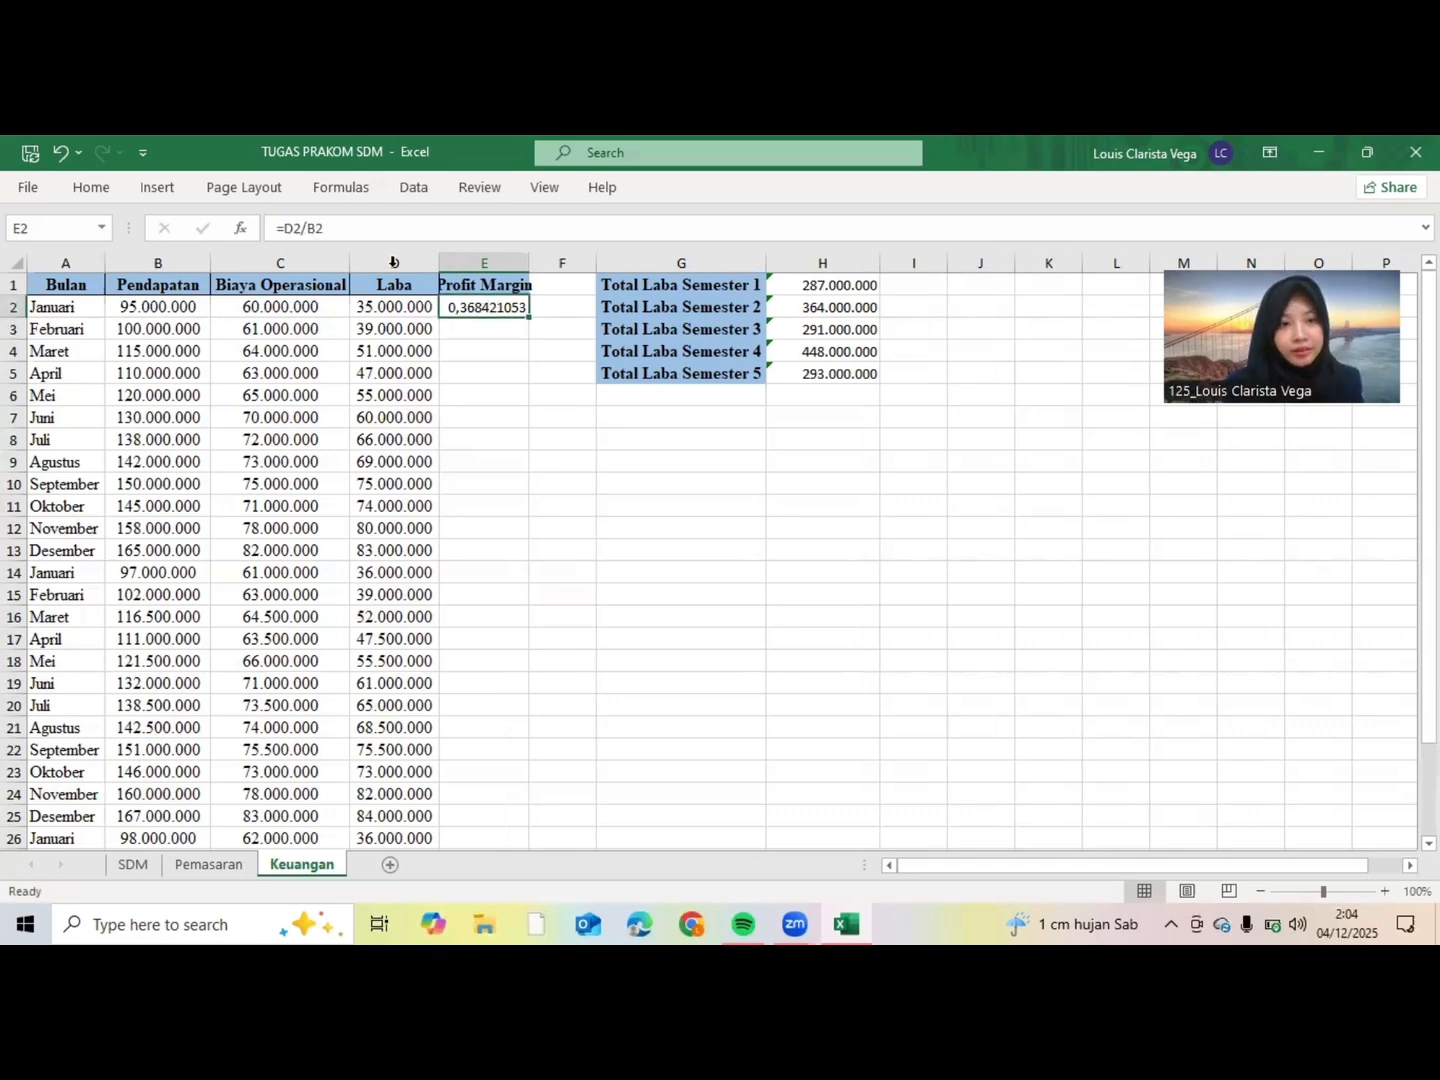
click(91, 188)
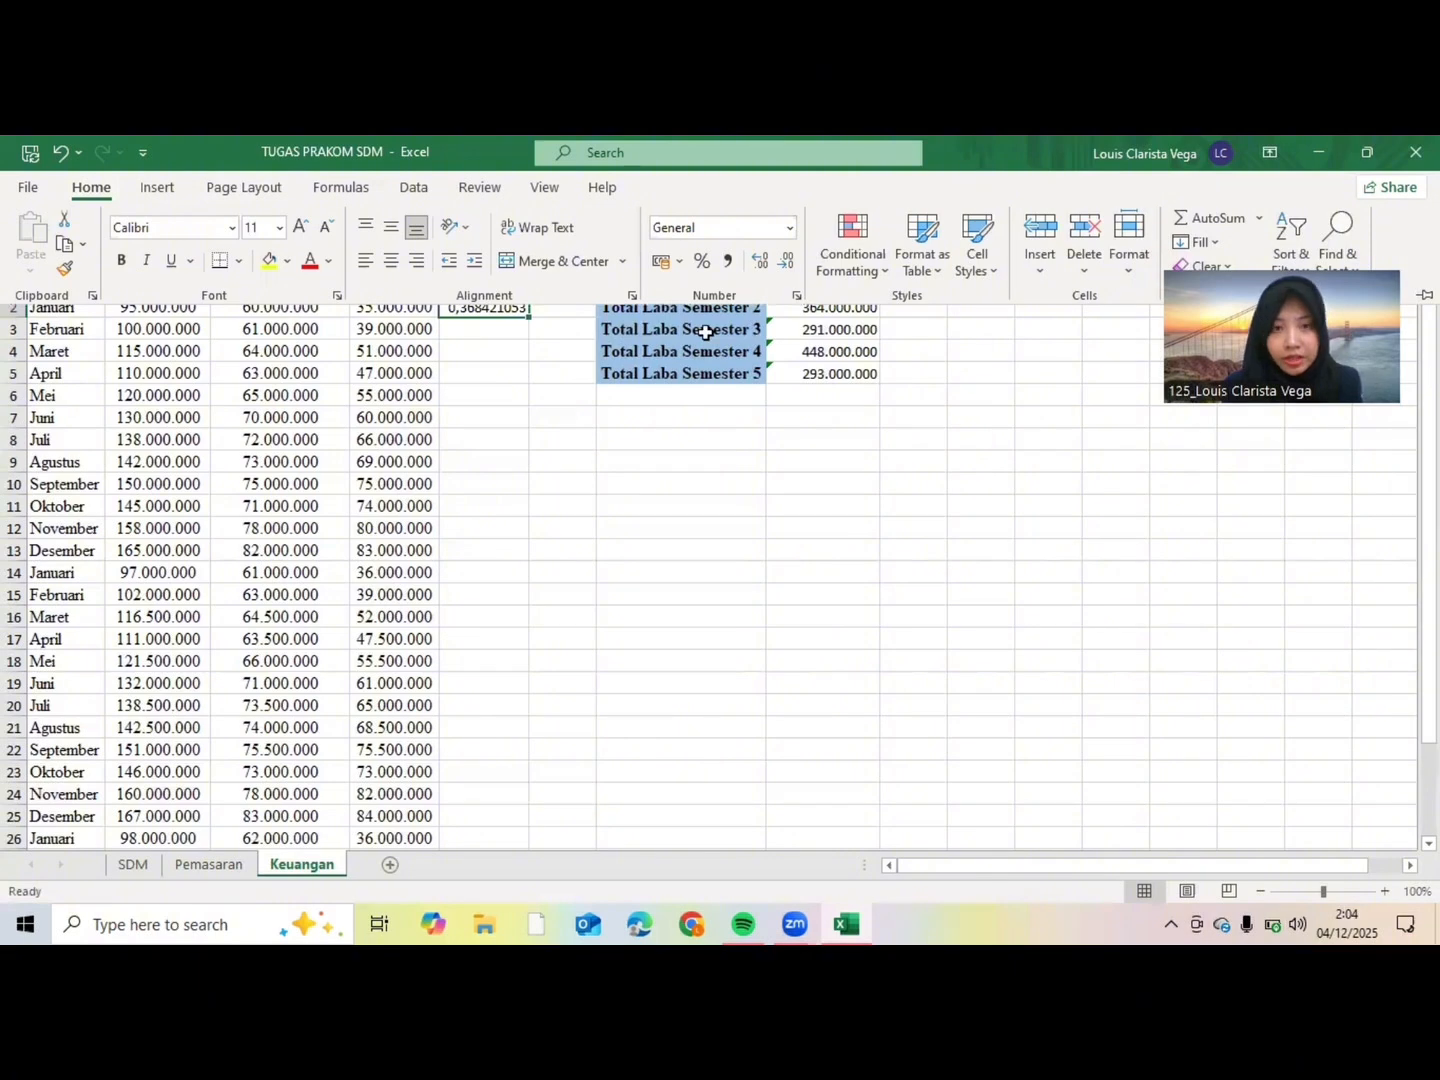
click(108, 188)
click(106, 188)
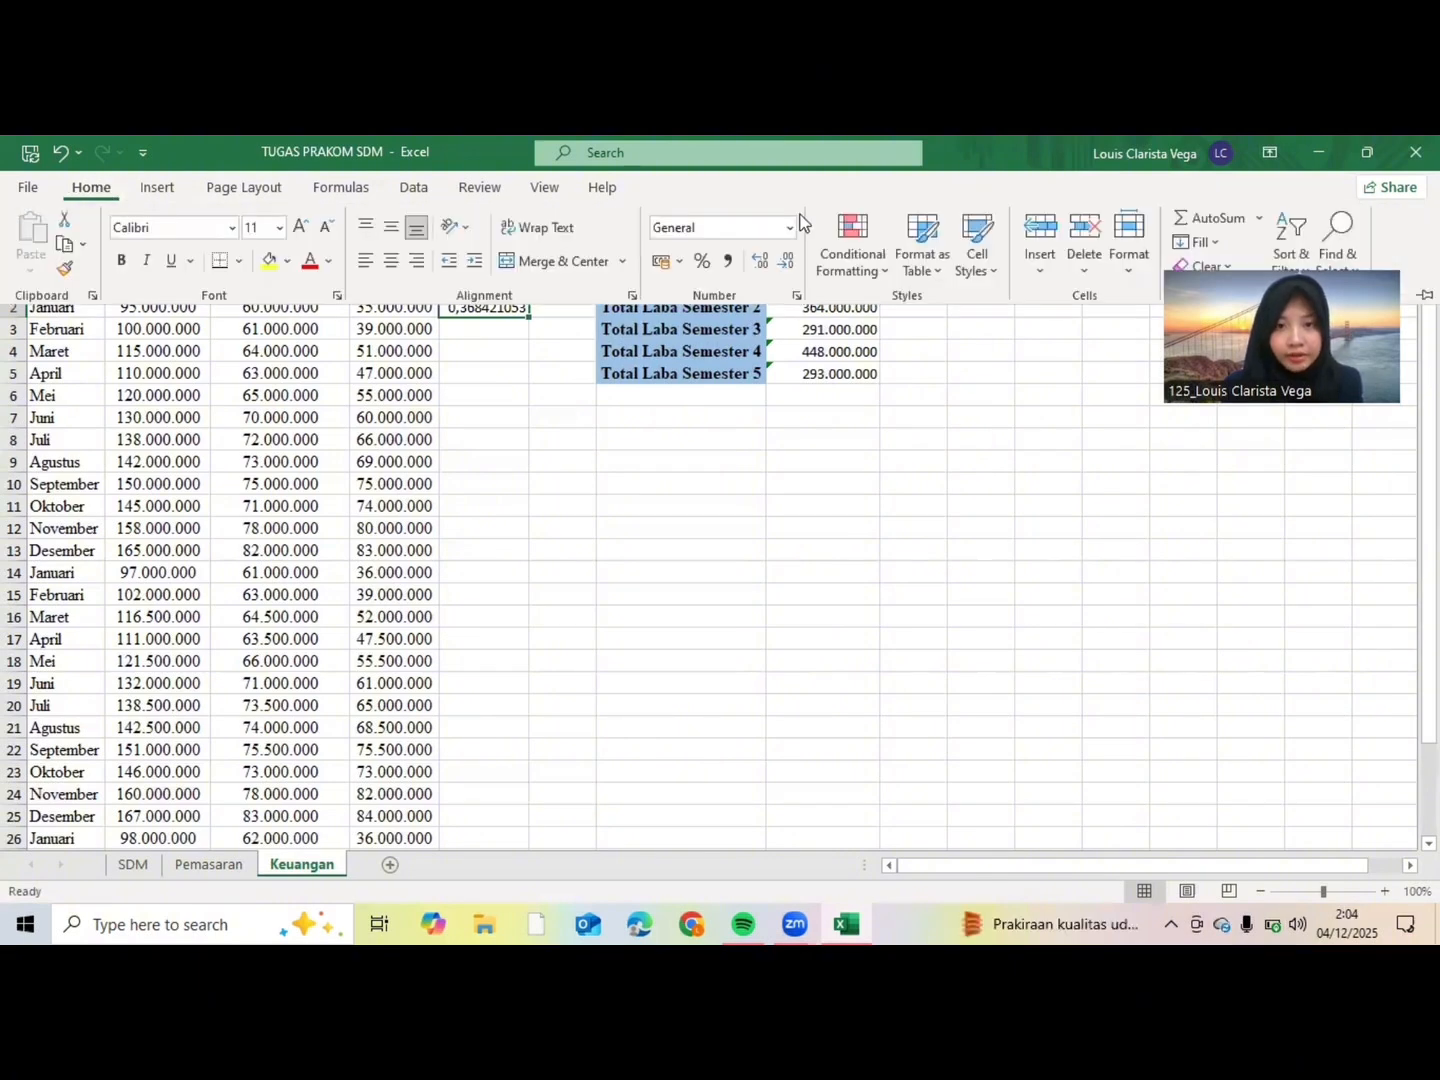
click(787, 230)
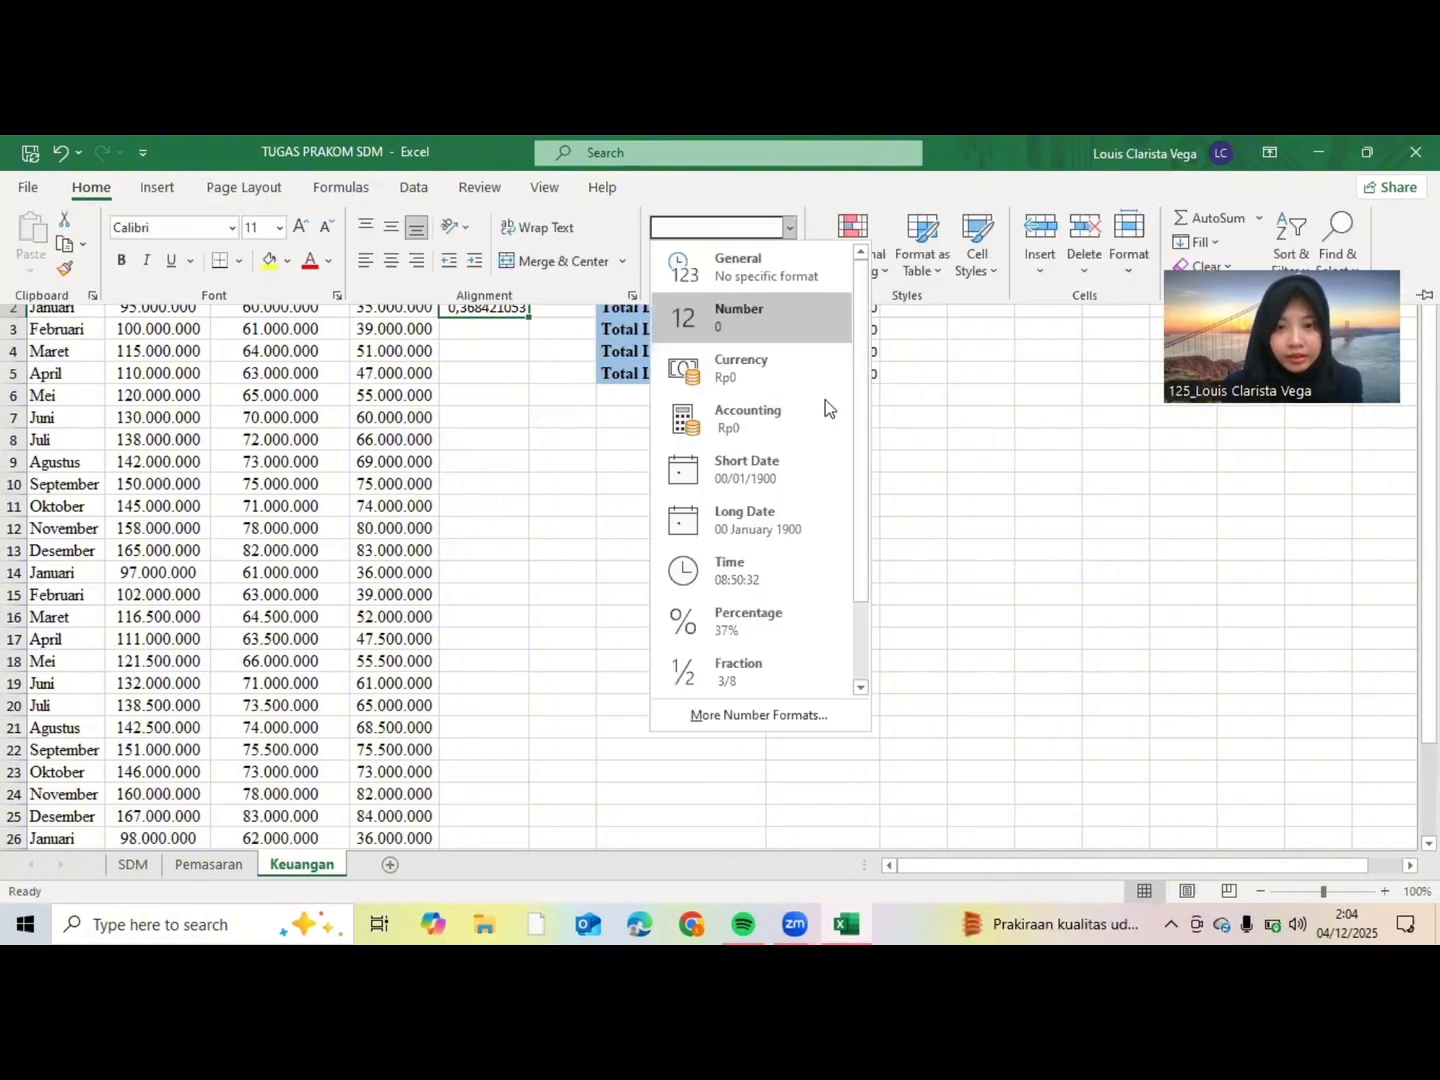
click(760, 619)
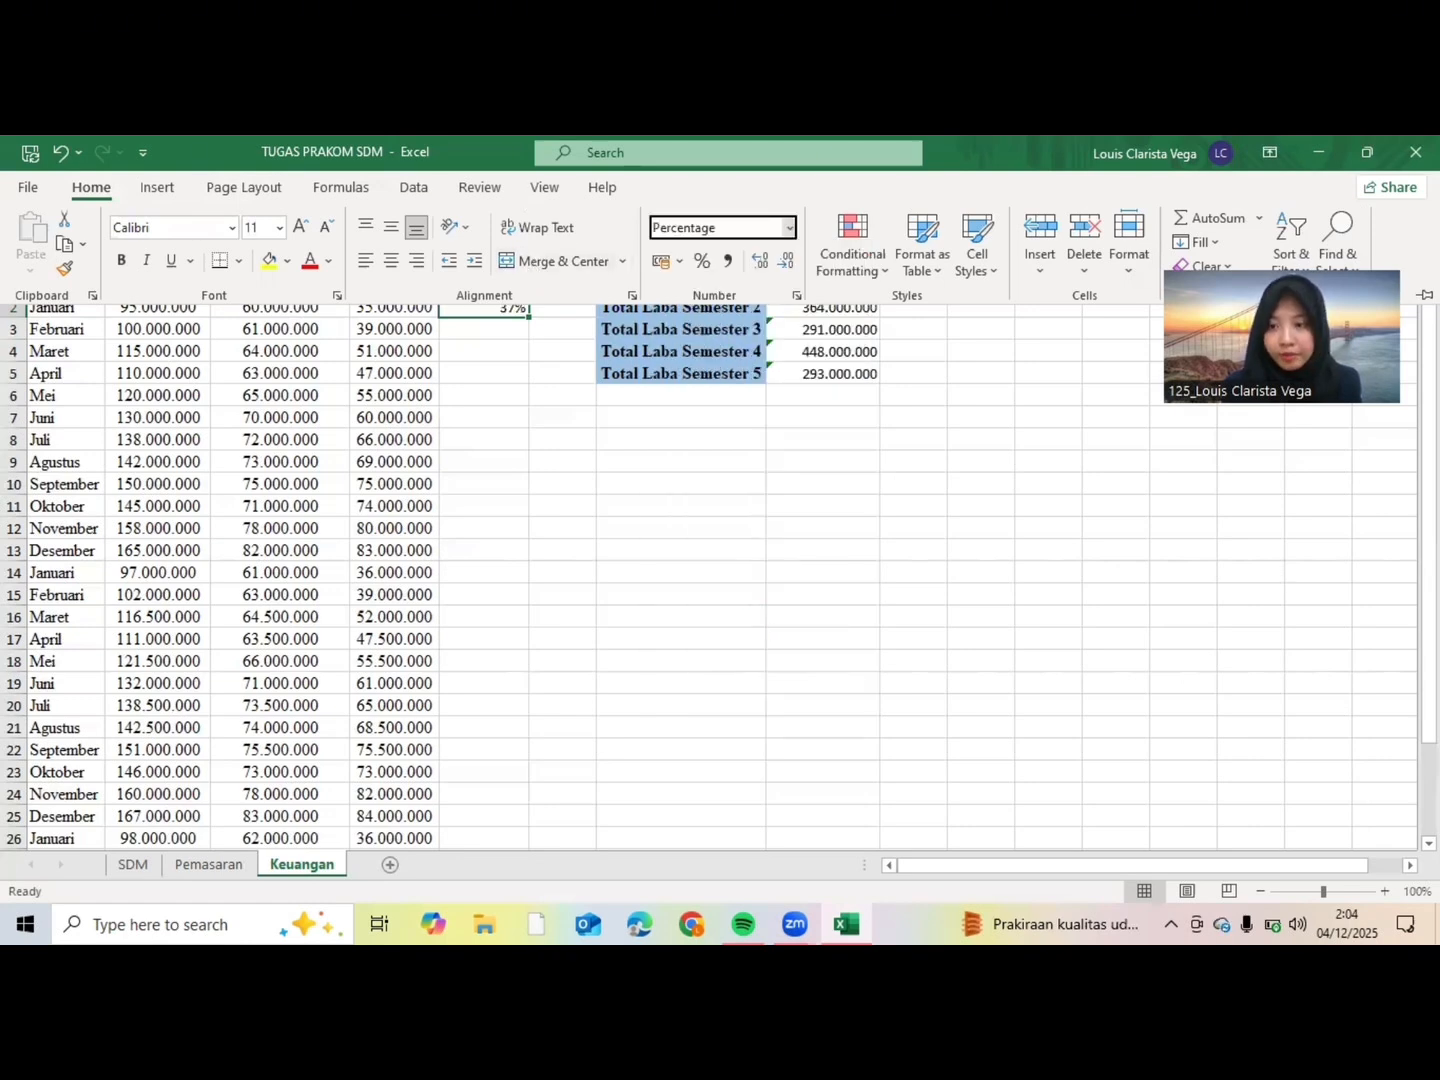
Step: Fill the profit margin formula from E2 down through E31 to cover every month in the table
scroll(1036, 354, up, 2)
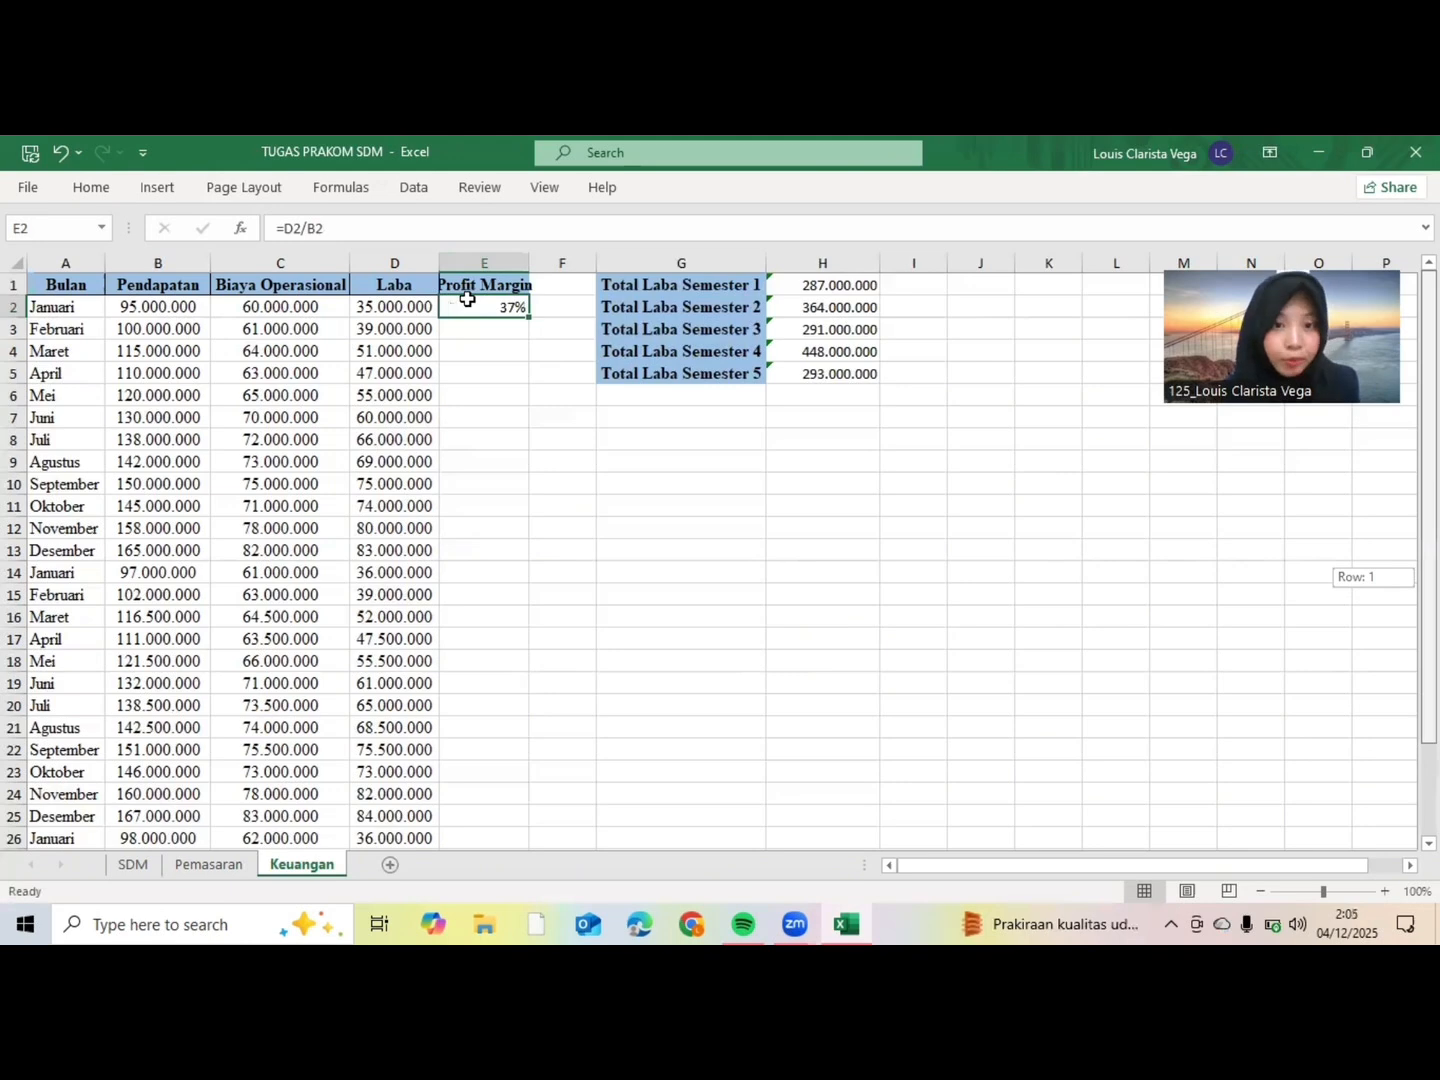
drag(528, 318, 510, 851)
drag(482, 922, 465, 819)
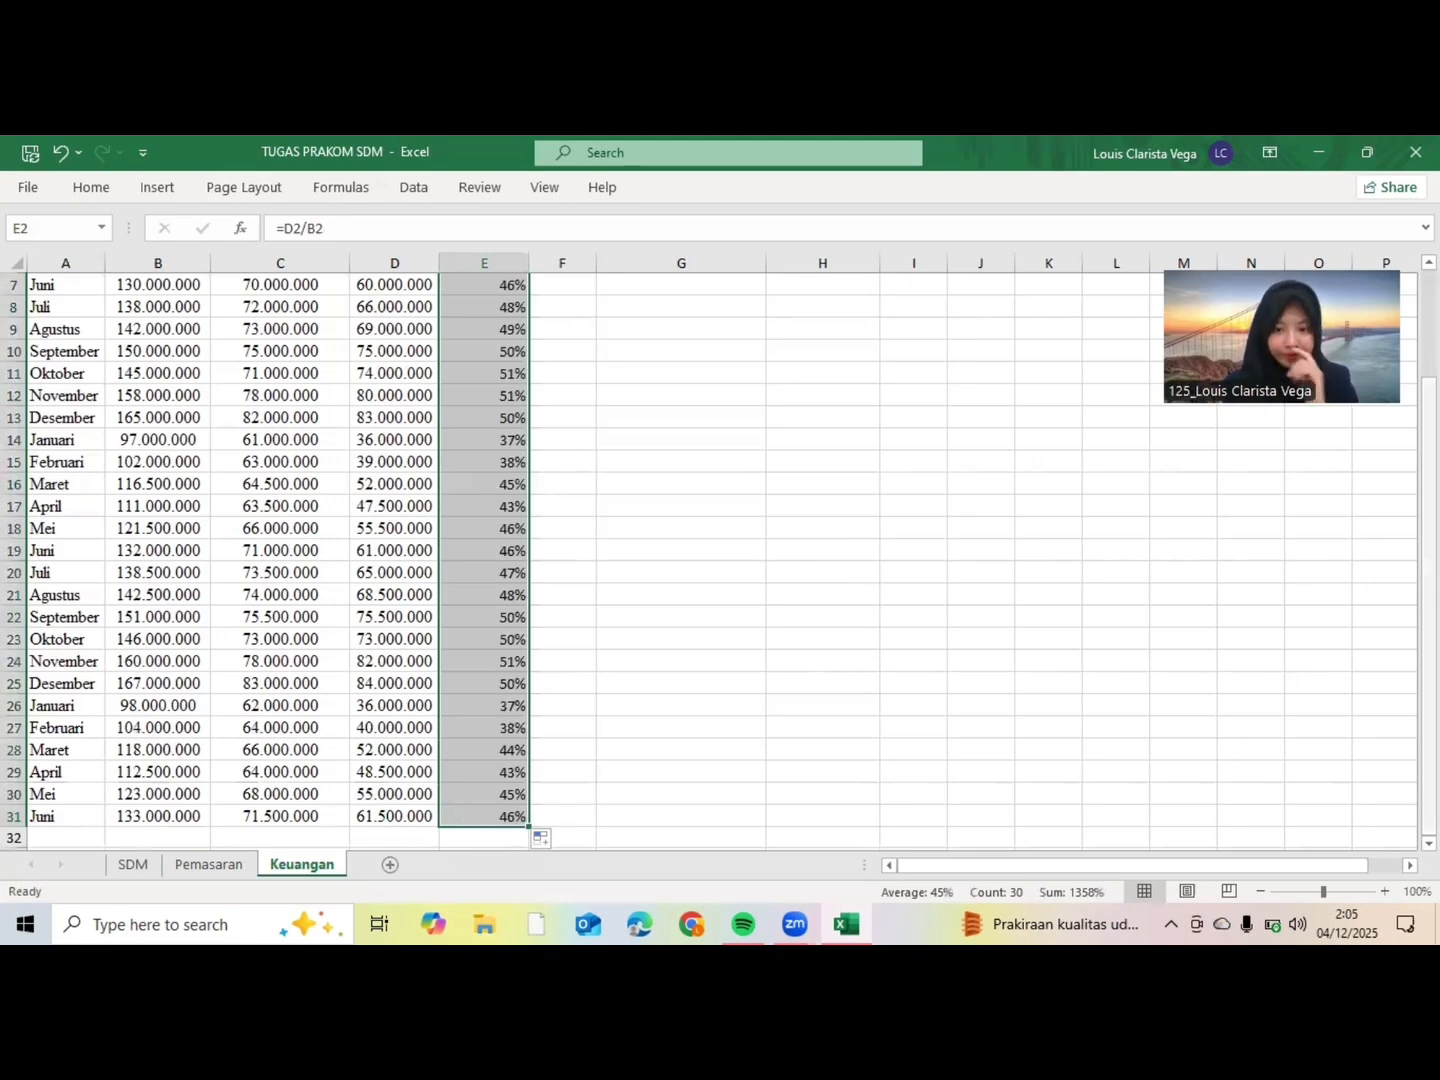
drag(1429, 530, 1429, 530)
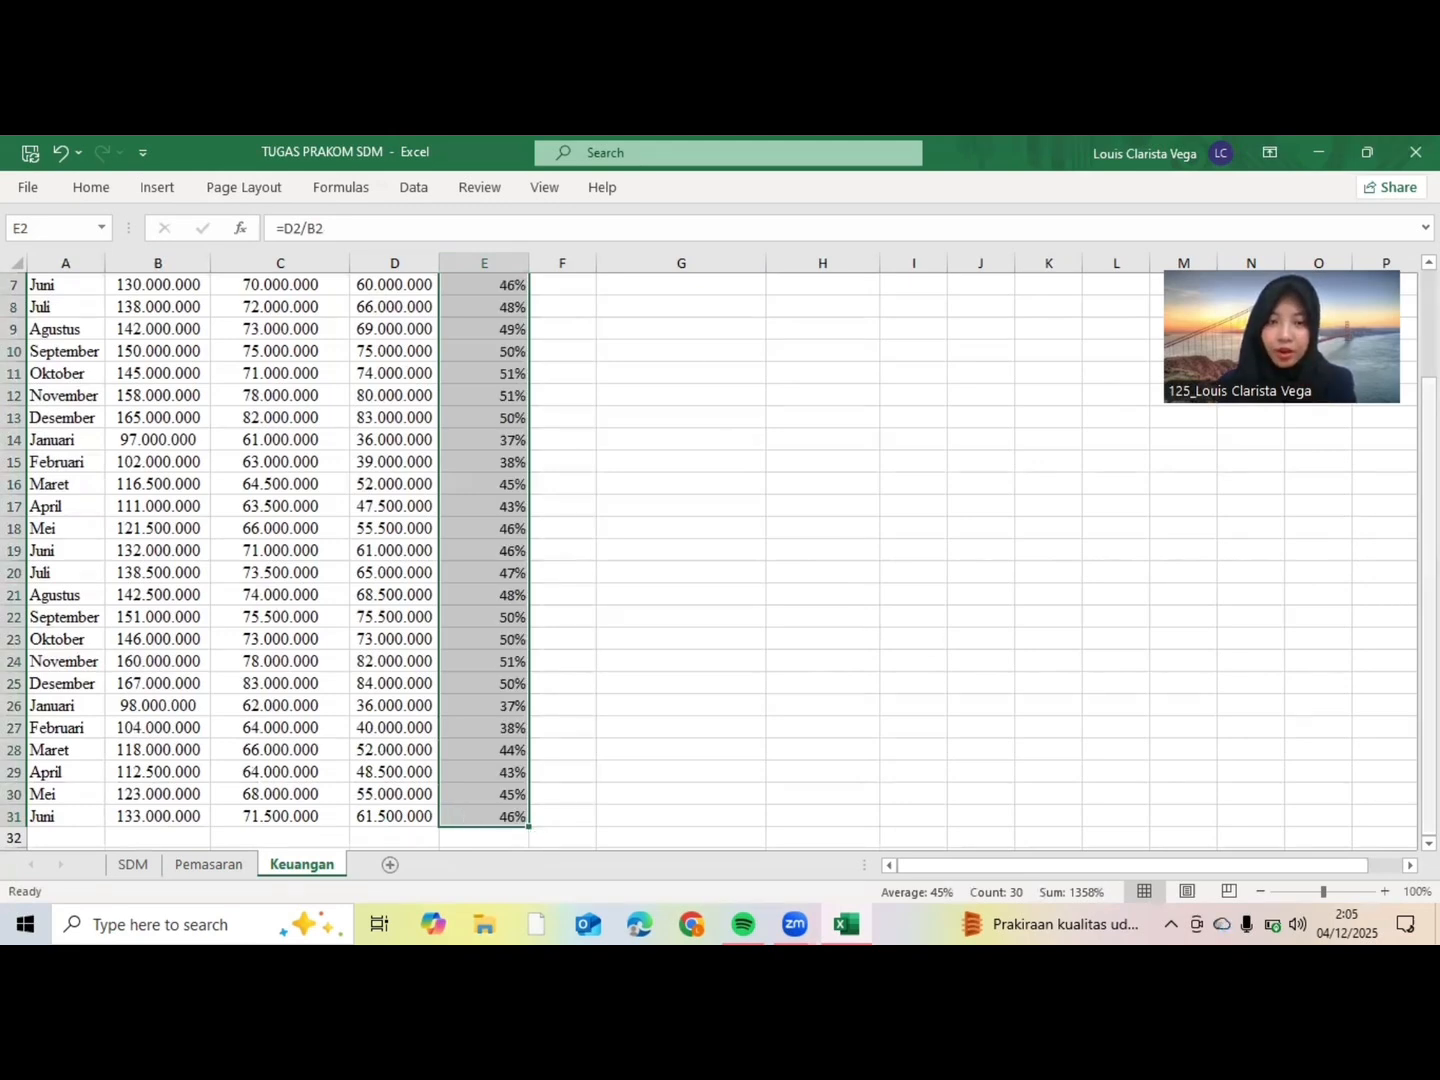
scroll(1380, 395, up, 2)
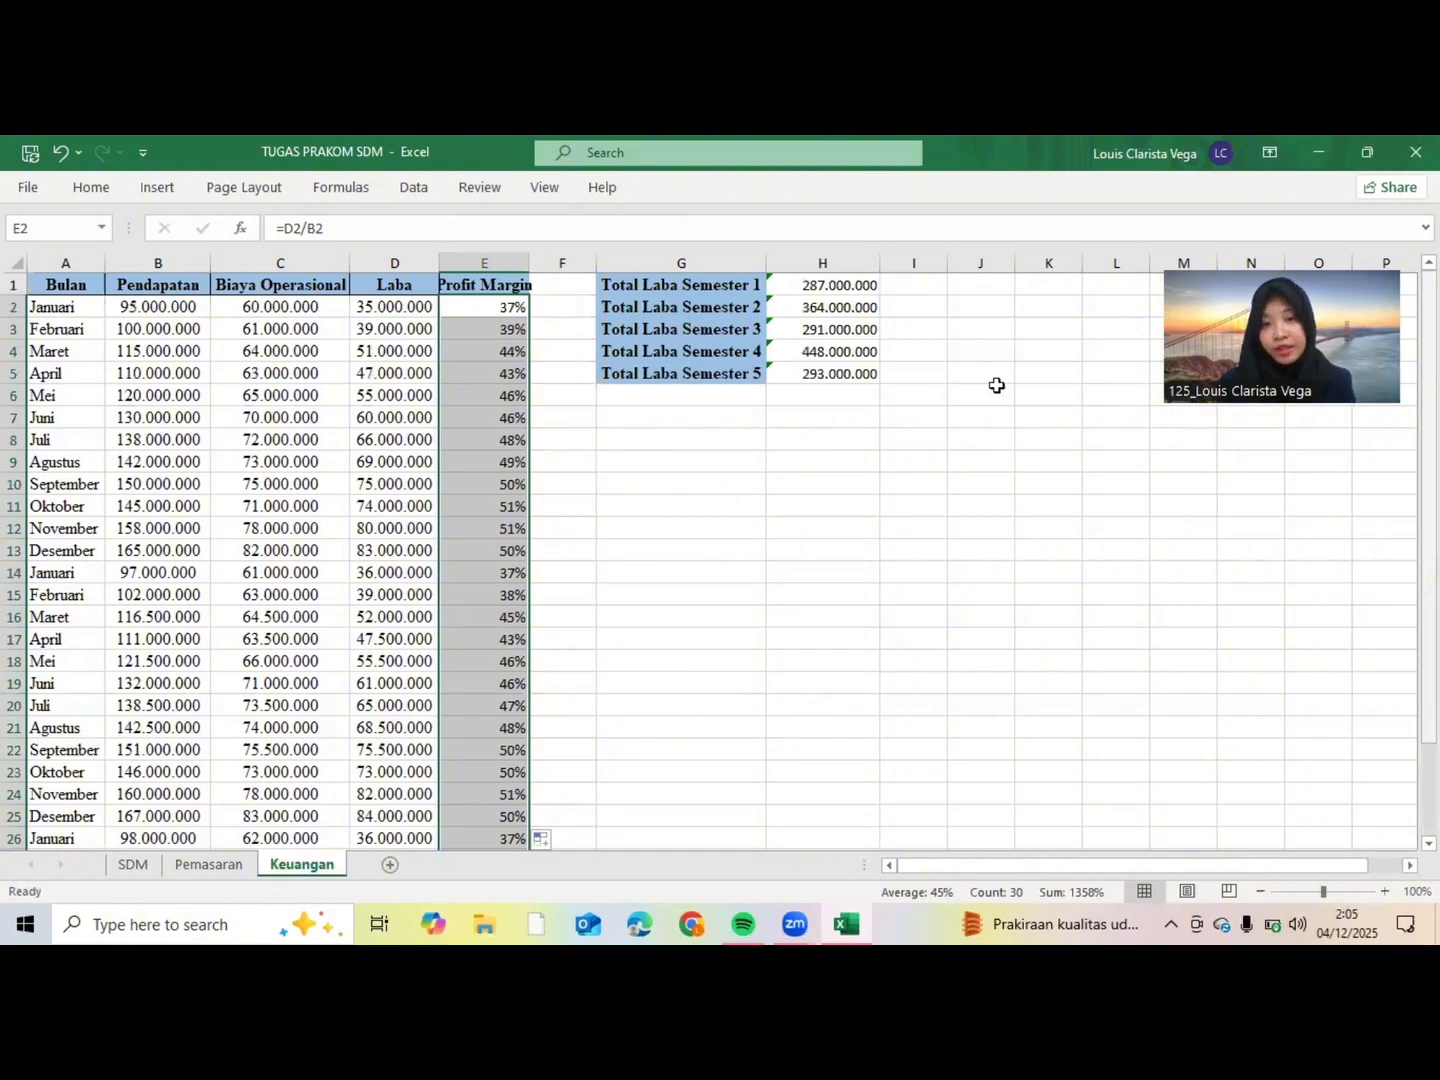